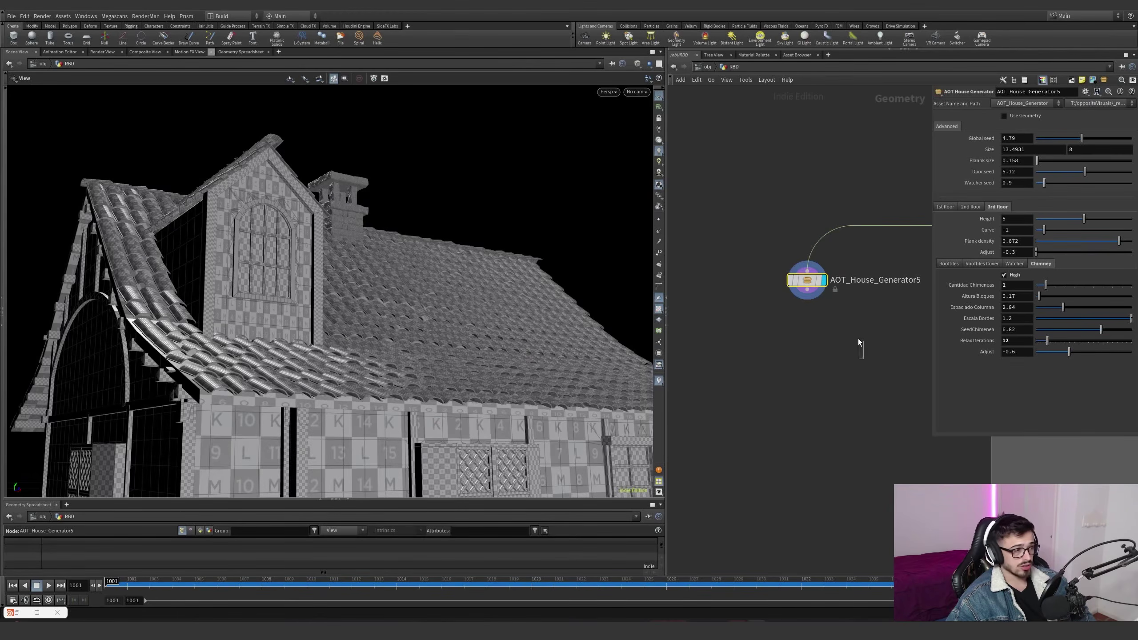
# In the 3rd floor's Rooftiles settings, turn on the Low option and turn off Boolean
pyautogui.moveTo(424, 287); pyautogui.dragTo(332, 325)
pyautogui.moveTo(498, 224); pyautogui.dragTo(391, 239)
pyautogui.scroll(-4, 391, 238)
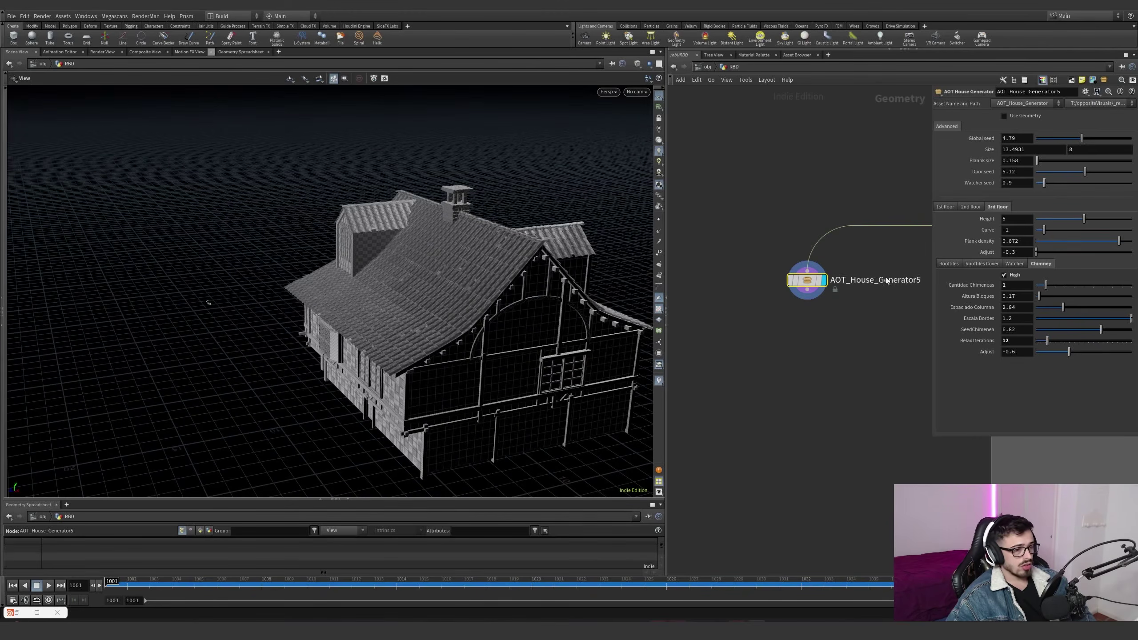
pyautogui.click(981, 264)
pyautogui.click(949, 263)
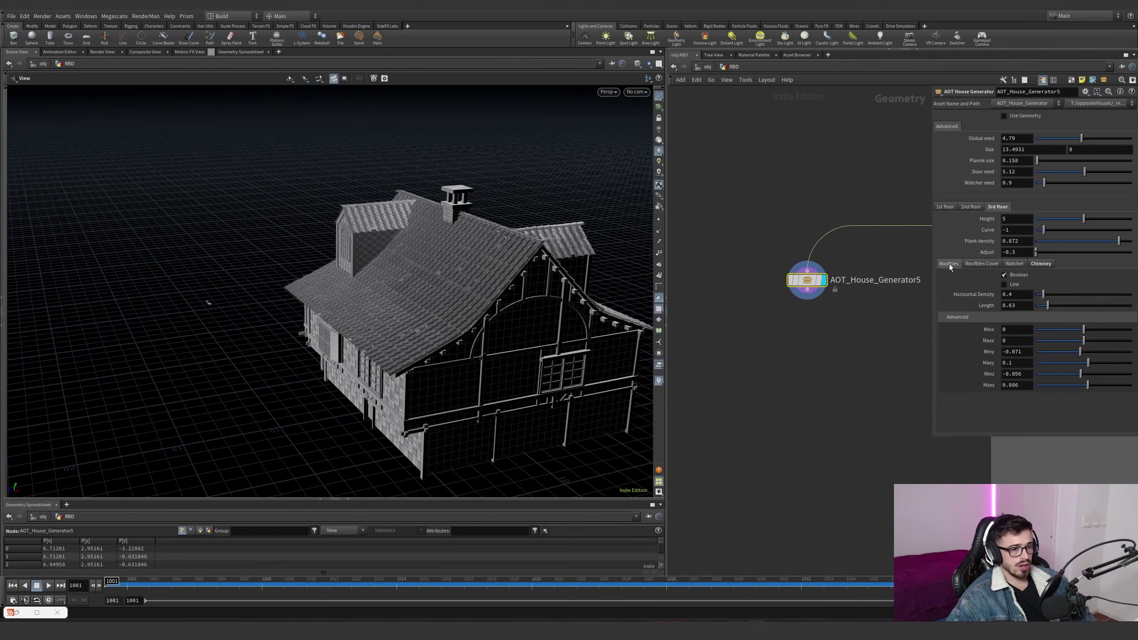
pyautogui.click(1004, 285)
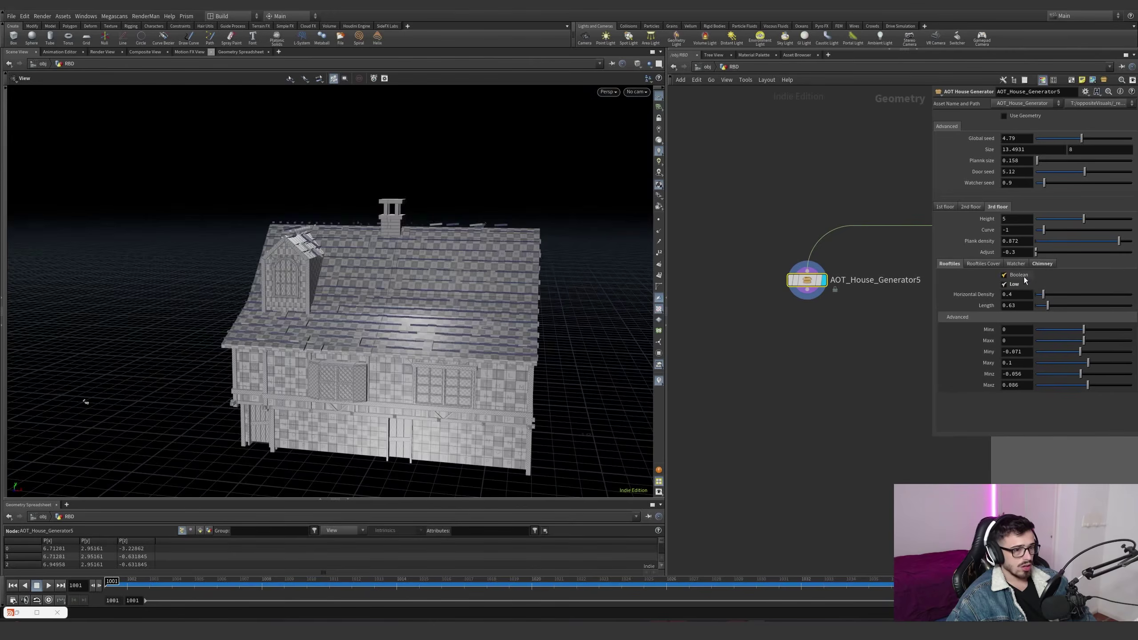
pyautogui.click(1024, 276)
# Set the house's first size value to 15, and undo a trial plank size of 0.47
pyautogui.moveTo(564, 276); pyautogui.dragTo(534, 254)
pyautogui.scroll(3, 448, 257)
pyautogui.moveTo(403, 262); pyautogui.dragTo(278, 242)
pyautogui.scroll(-3, 412, 260)
pyautogui.scroll(-2, 278, 243)
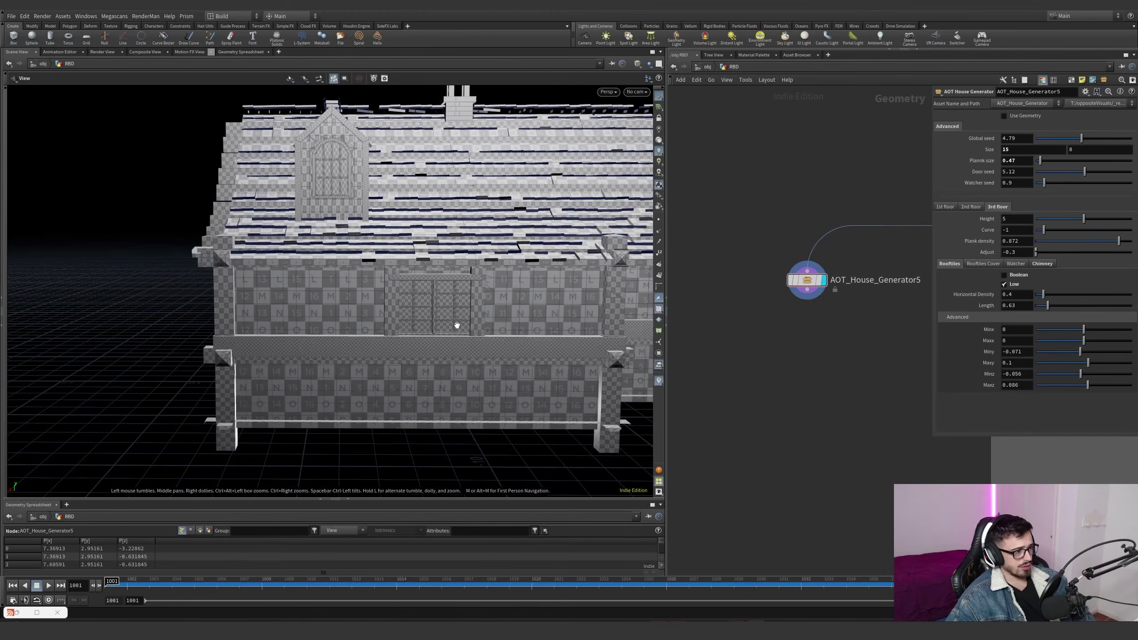
pyautogui.moveTo(424, 325); pyautogui.dragTo(451, 329)
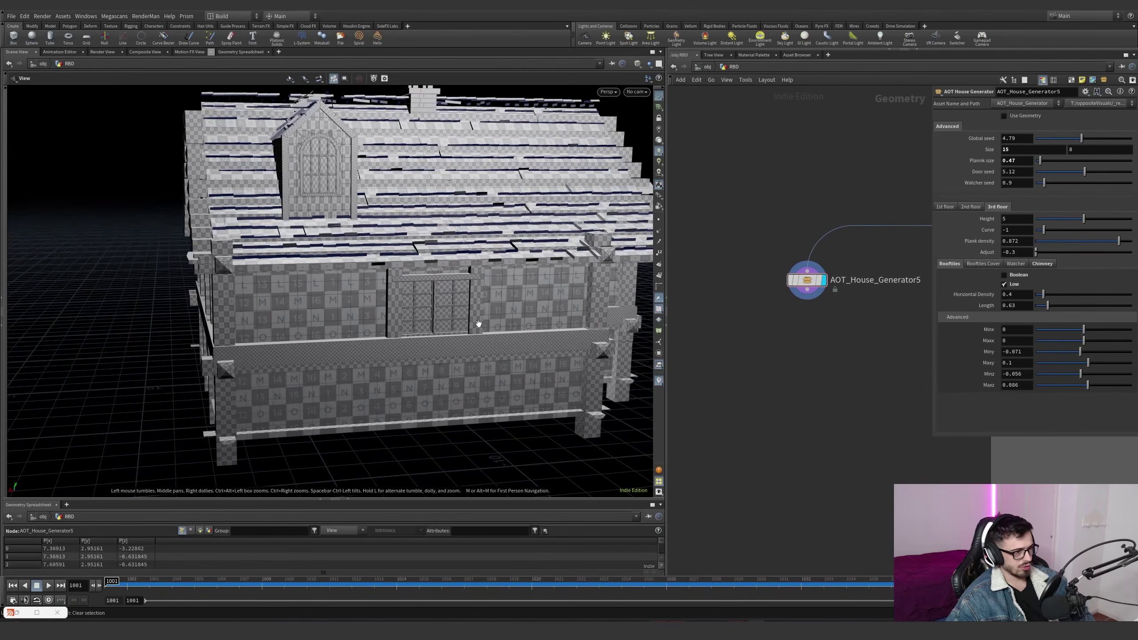
pyautogui.hotkey('ctrl', 'z')
pyautogui.moveTo(385, 269)
pyautogui.mouseDown()
pyautogui.moveTo(487, 264)
pyautogui.moveTo(394, 264)
pyautogui.mouseUp()
pyautogui.moveTo(394, 264); pyautogui.dragTo(331, 299, button='middle')
pyautogui.scroll(-5, 331, 298)
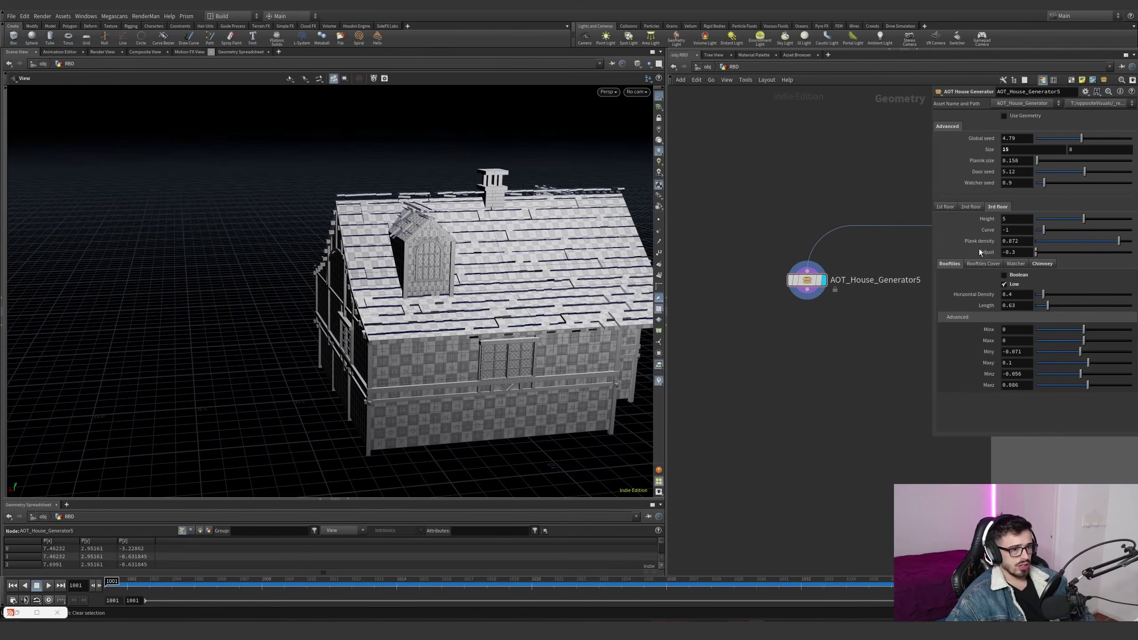
# Turn off the chimney's High option, and reset the 3rd floor's Curve to its default after trying about 1.46
pyautogui.click(992, 265)
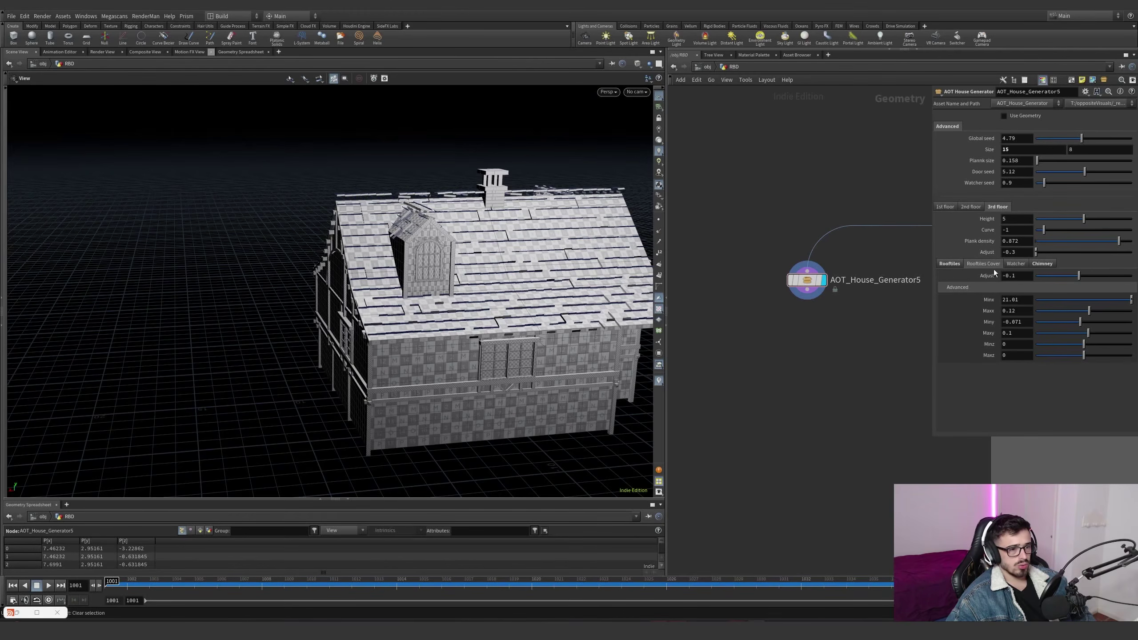
pyautogui.click(949, 264)
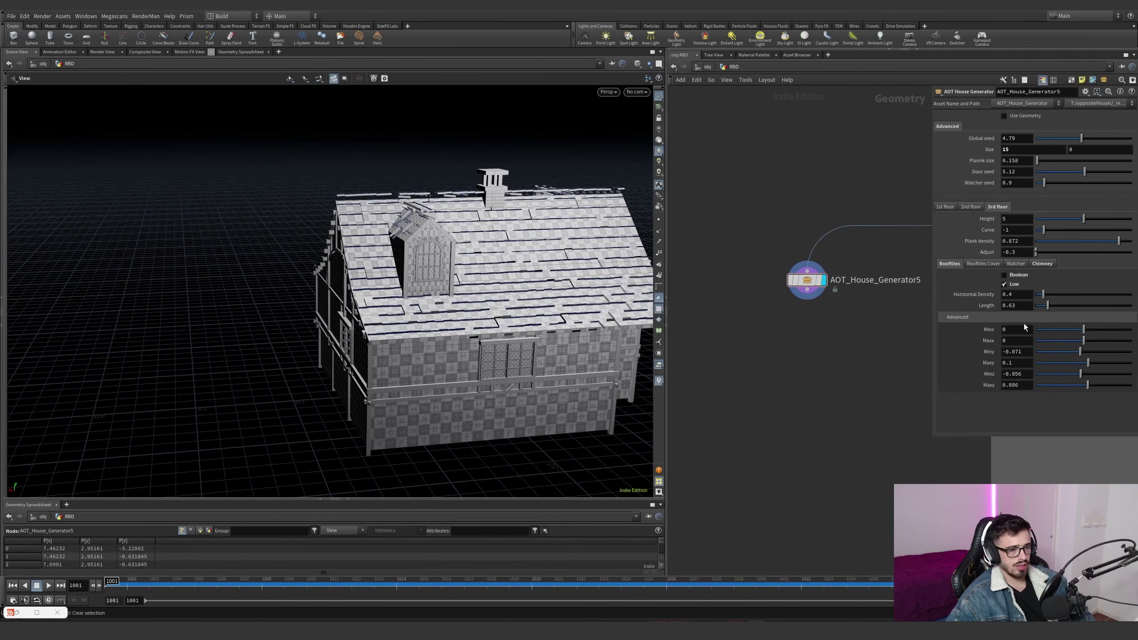
pyautogui.click(992, 264)
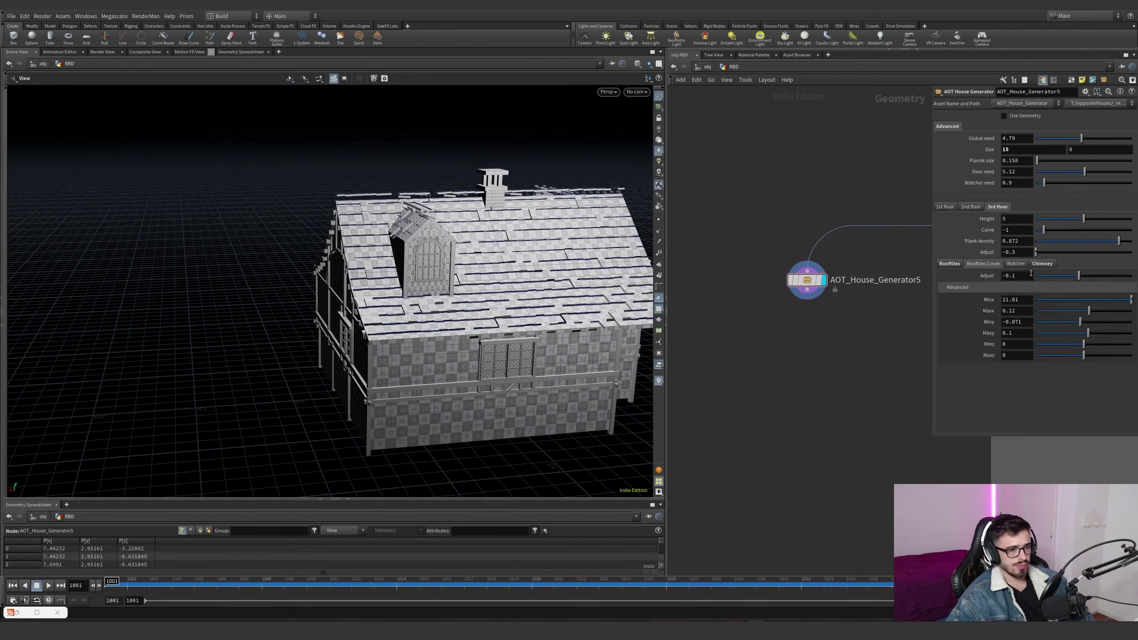
pyautogui.click(1042, 264)
pyautogui.write('0')
pyautogui.press('Return')
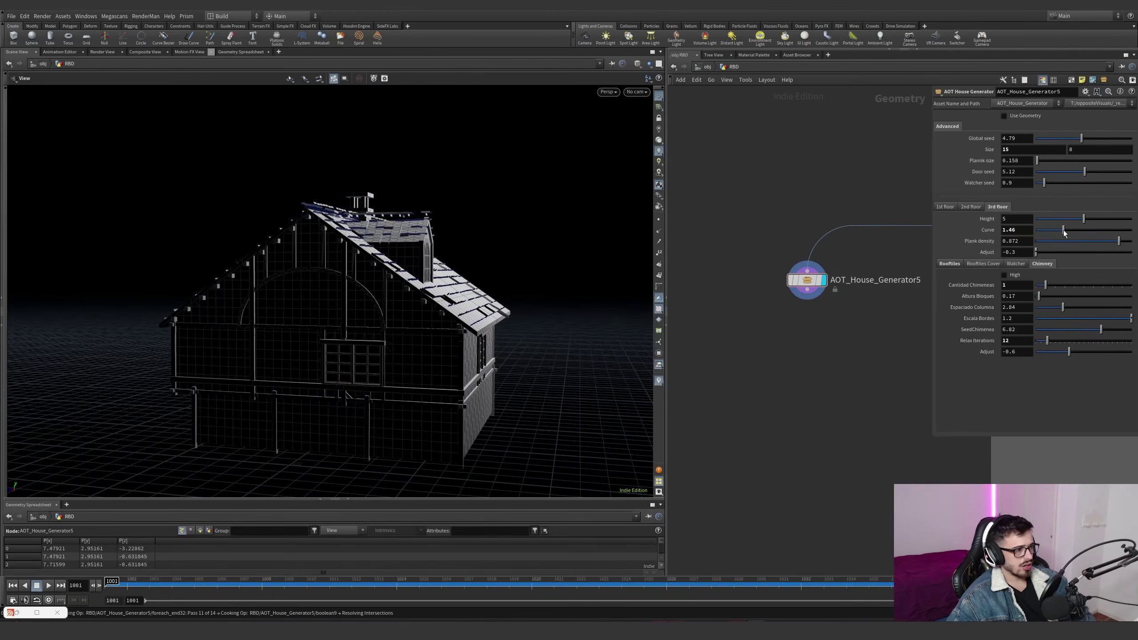
pyautogui.moveTo(403, 296); pyautogui.dragTo(305, 296)
pyautogui.keyDown('ctrl'); pyautogui.middleClick(991, 231); pyautogui.keyUp('ctrl')
# Allow editing of the AOT_House_Generator5 contents and open its inner network in a wider pane
pyautogui.rightClick(814, 292)
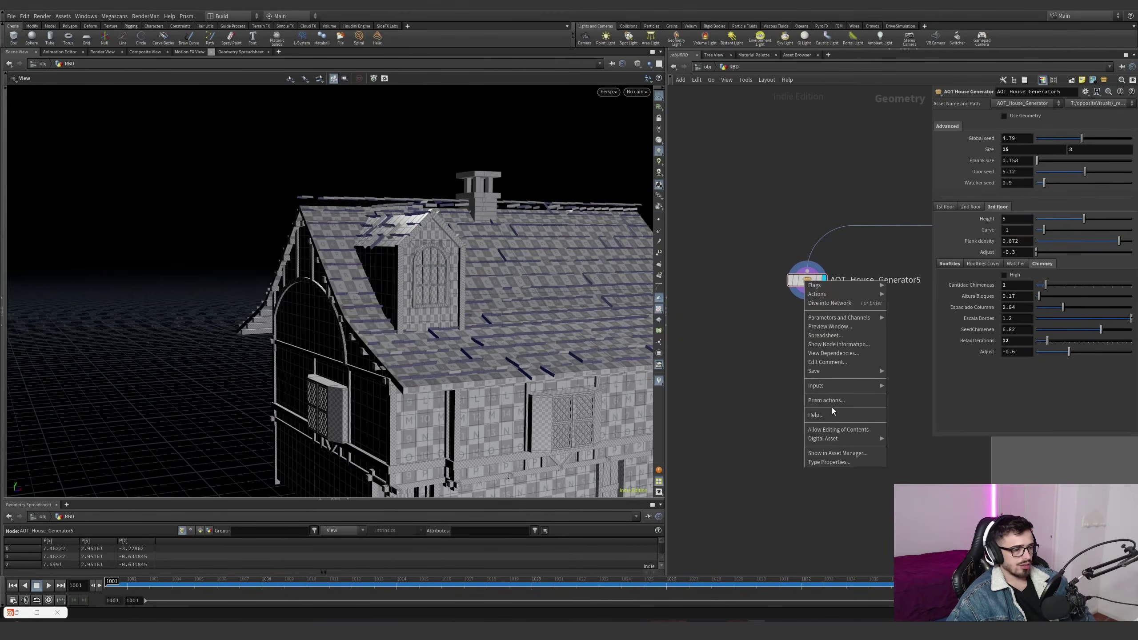
pyautogui.click(843, 434)
pyautogui.moveTo(430, 335); pyautogui.dragTo(574, 335)
pyautogui.moveTo(250, 260); pyautogui.dragTo(387, 258, button='middle')
pyautogui.moveTo(387, 259); pyautogui.dragTo(444, 261)
pyautogui.doubleClick(808, 280)
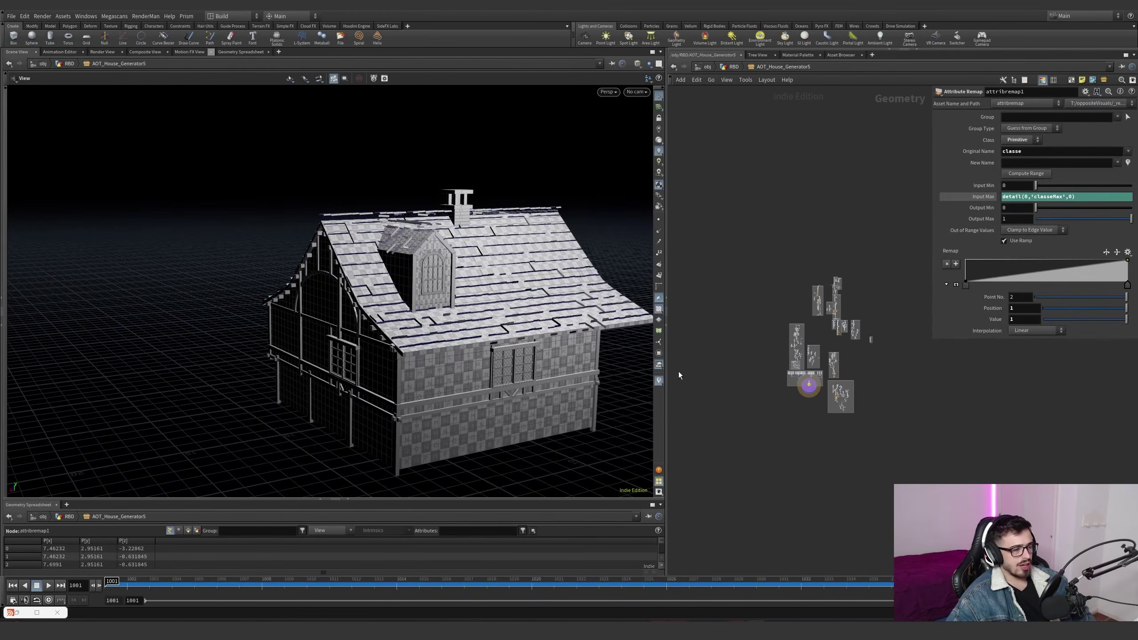
pyautogui.moveTo(668, 379); pyautogui.dragTo(558, 361)
# Display grid2, scatter3 and copytopoints3 one after another to examine how the base floor rectangles are scattered
pyautogui.scroll(15, 757, 333)
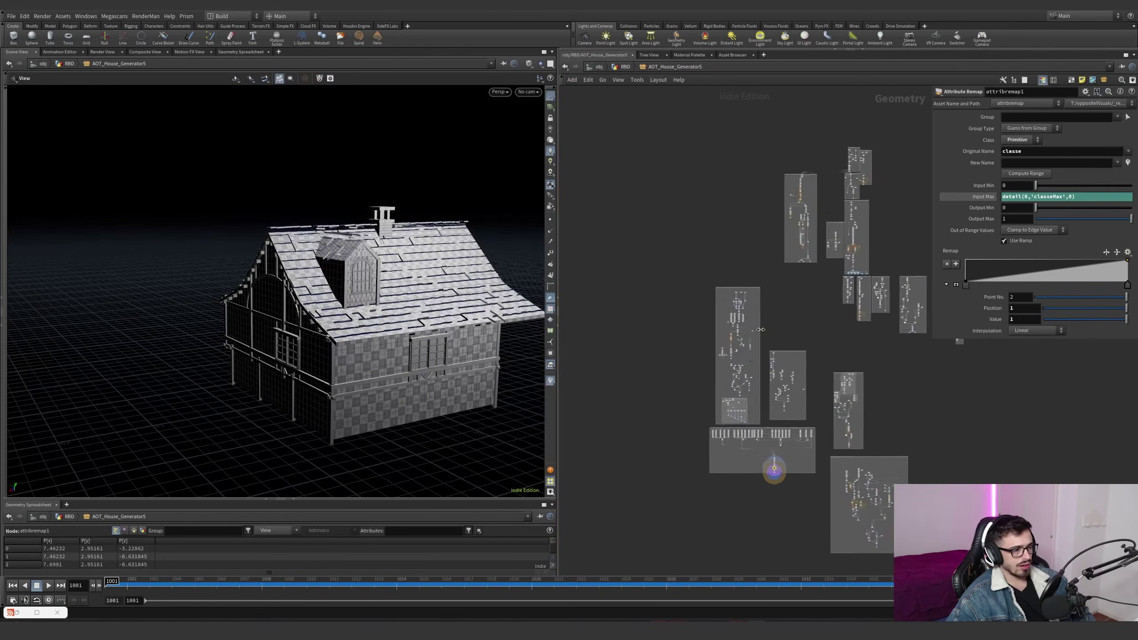
pyautogui.scroll(10, 790, 239)
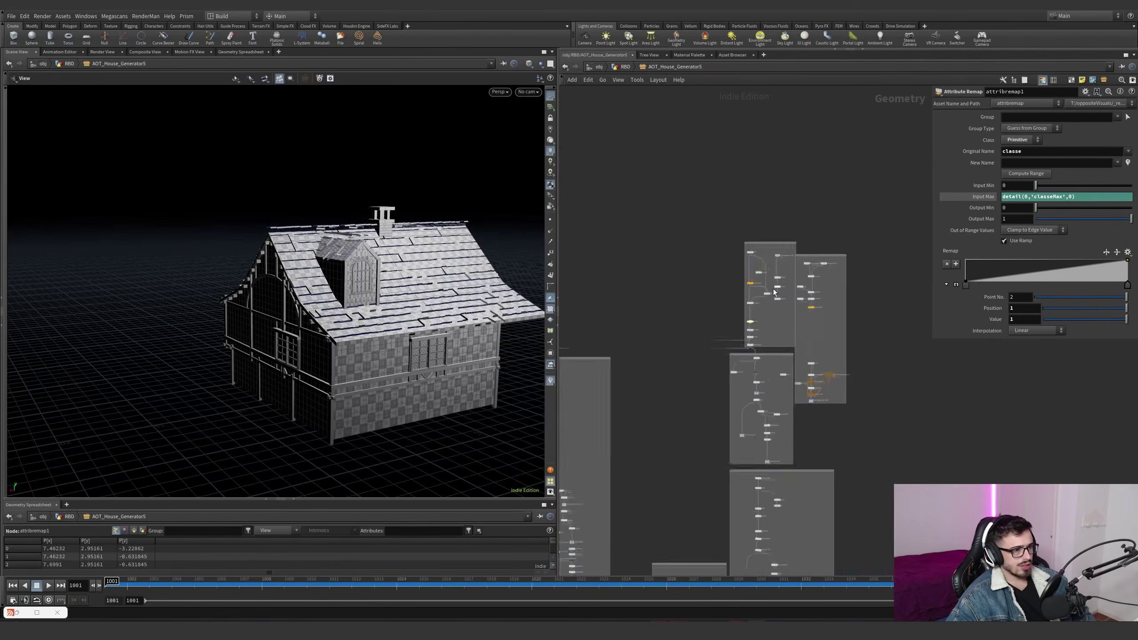
pyautogui.click(723, 134)
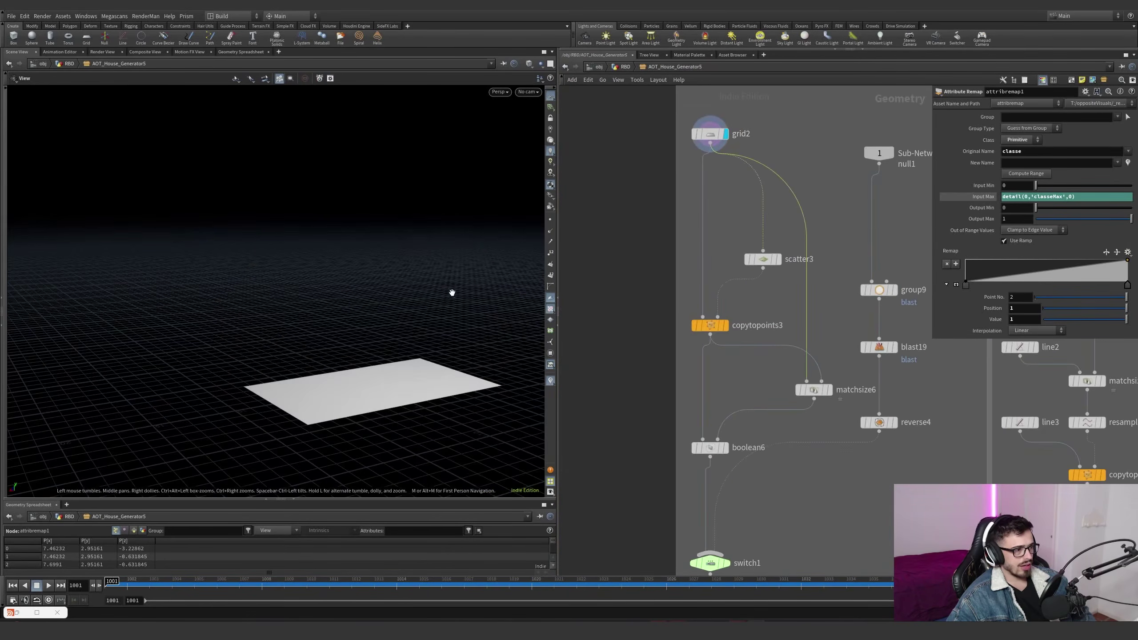
pyautogui.press('g')
pyautogui.click(780, 260)
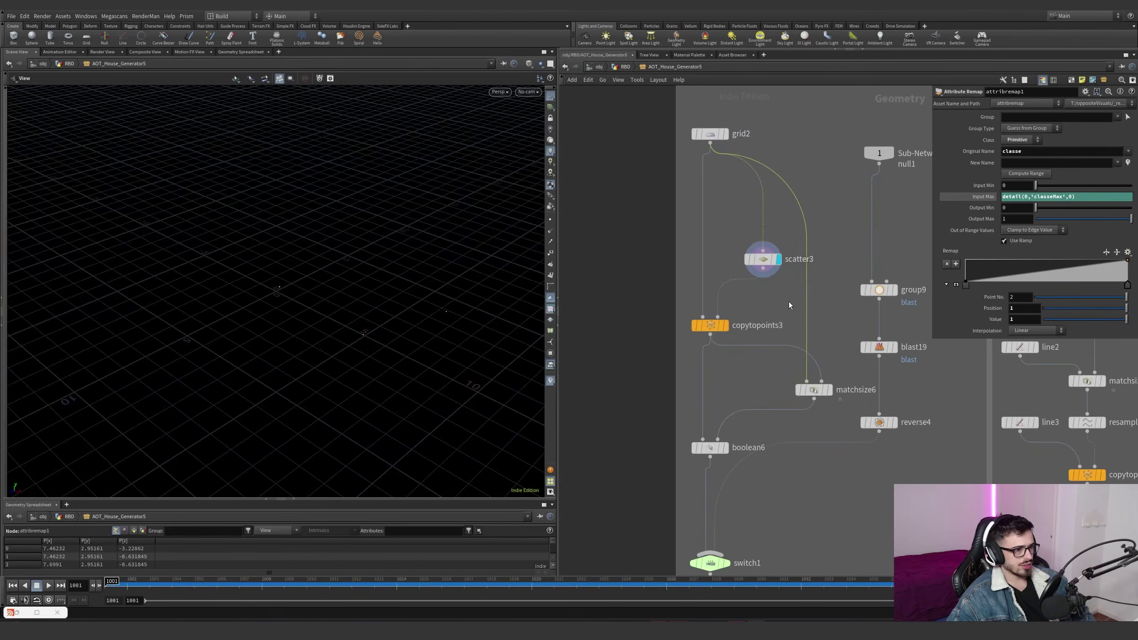
pyautogui.click(726, 326)
pyautogui.moveTo(745, 375); pyautogui.dragTo(681, 317)
pyautogui.moveTo(412, 300); pyautogui.dragTo(452, 369)
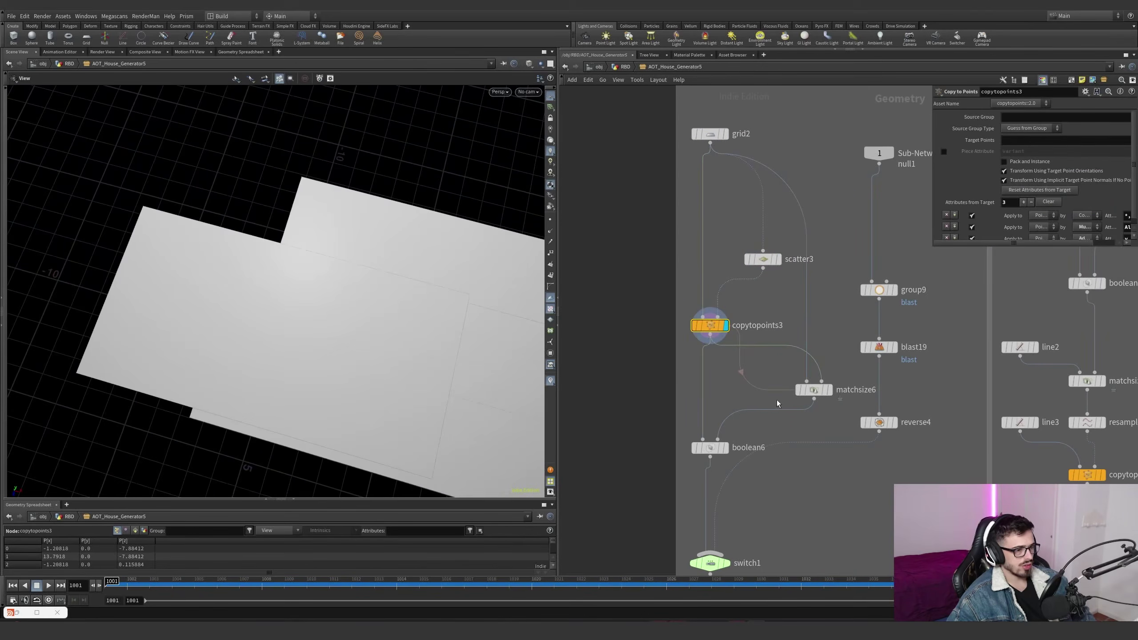
# Display matchsize6 and examine how the grid is fitted to the copied rectangles
pyautogui.click(829, 390)
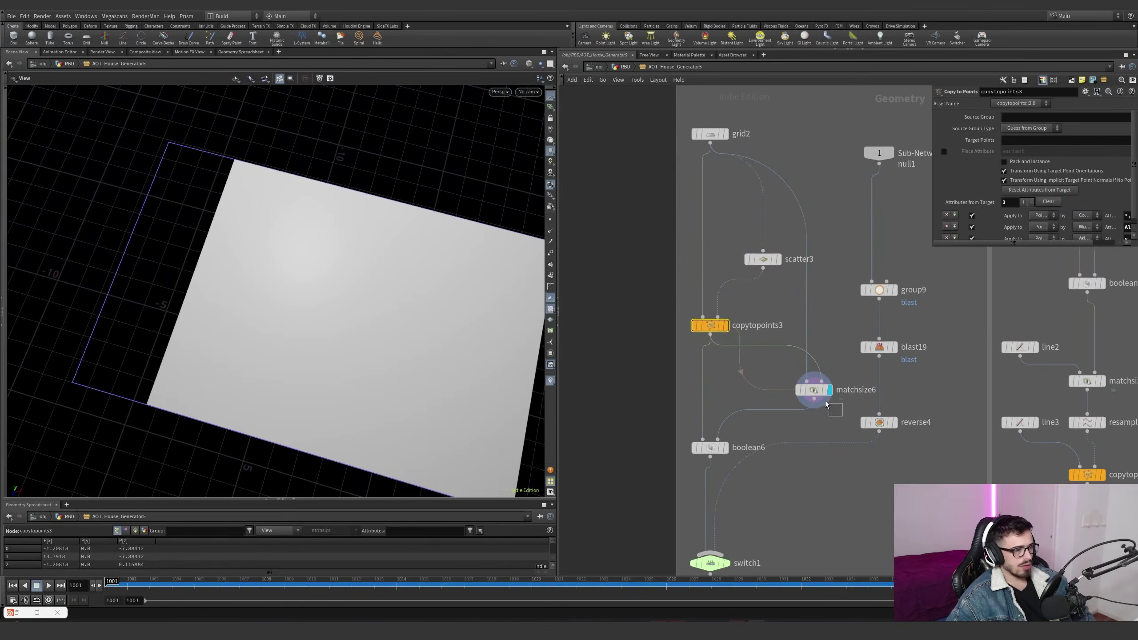
pyautogui.moveTo(832, 410); pyautogui.dragTo(802, 385)
pyautogui.moveTo(442, 333); pyautogui.dragTo(301, 361, button='right')
pyautogui.moveTo(464, 339); pyautogui.dragTo(383, 301, button='middle')
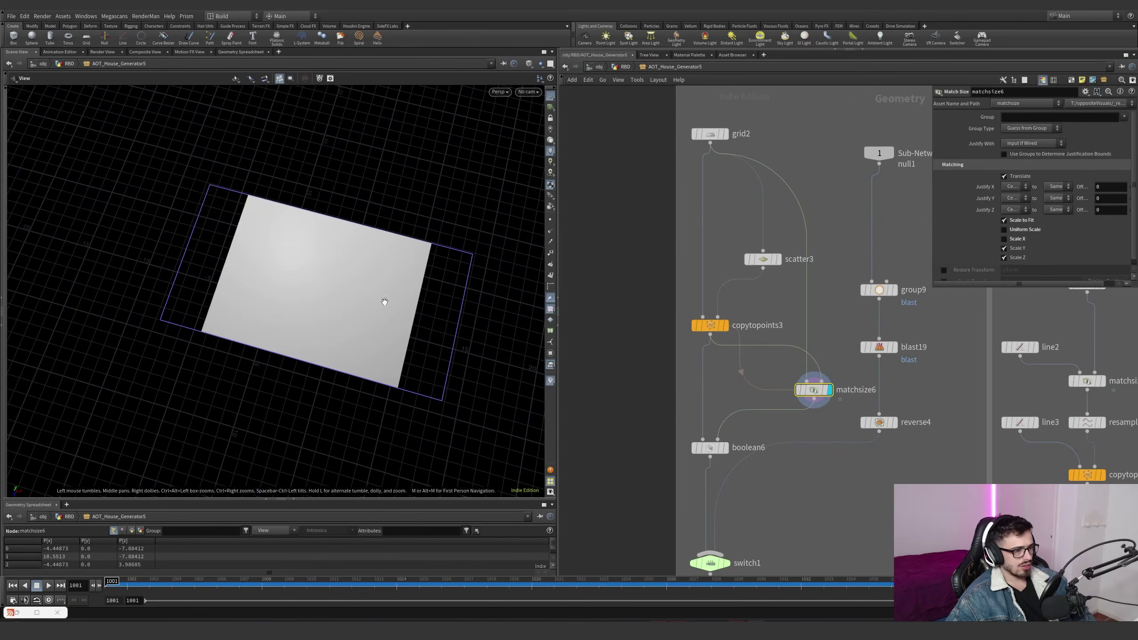
# Display boolean6 and examine how the overlapping rectangles form the floor plan
pyautogui.click(726, 449)
pyautogui.moveTo(780, 498); pyautogui.dragTo(685, 433)
pyautogui.moveTo(403, 341); pyautogui.dragTo(372, 242)
pyautogui.moveTo(817, 481); pyautogui.dragTo(784, 369, button='middle')
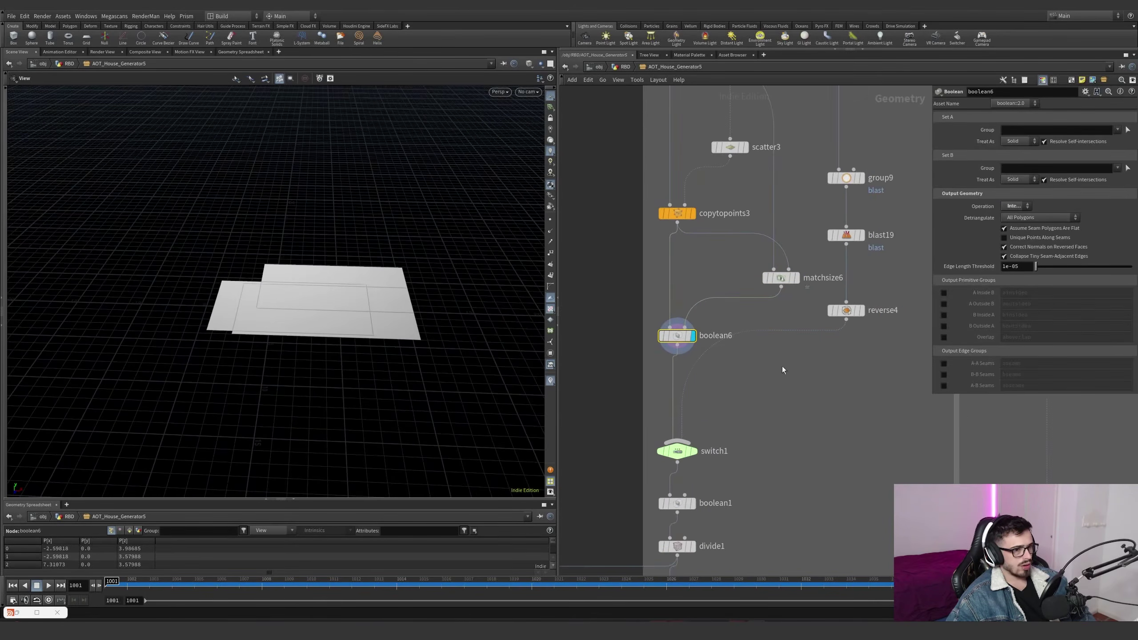
pyautogui.click(658, 316)
pyautogui.click(658, 317)
pyautogui.moveTo(448, 314); pyautogui.dragTo(444, 368)
pyautogui.moveTo(323, 337); pyautogui.dragTo(277, 284)
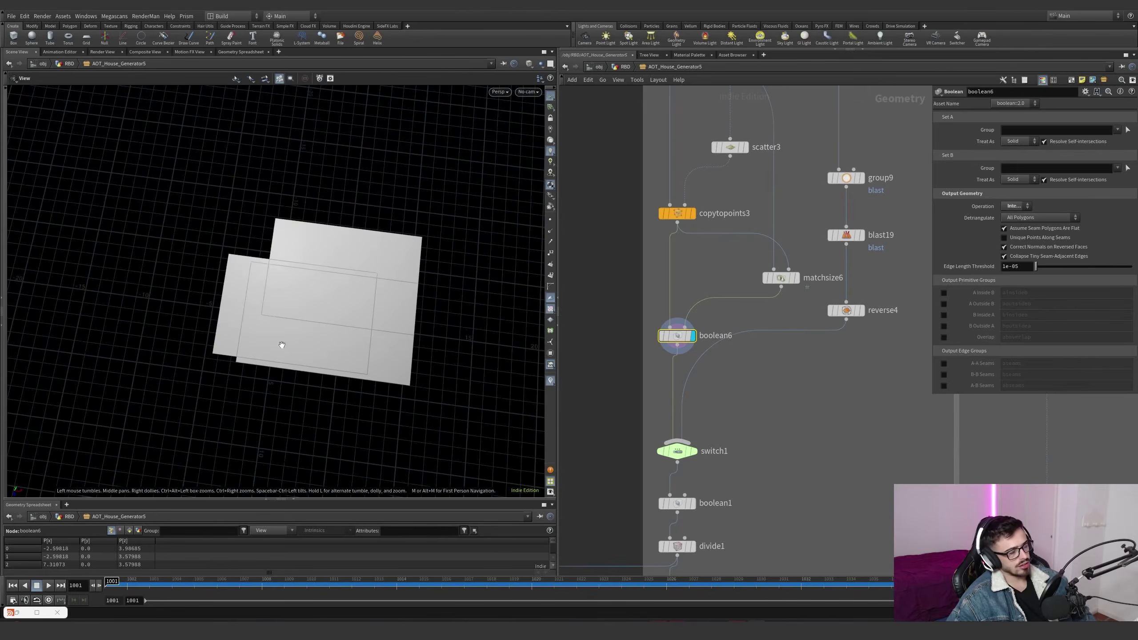
# Inspect switch1 and boolean1, selecting the floor plan's geometry to compare the union with the output of boolean6
pyautogui.moveTo(698, 454); pyautogui.dragTo(678, 375, button='middle')
pyautogui.click(678, 375)
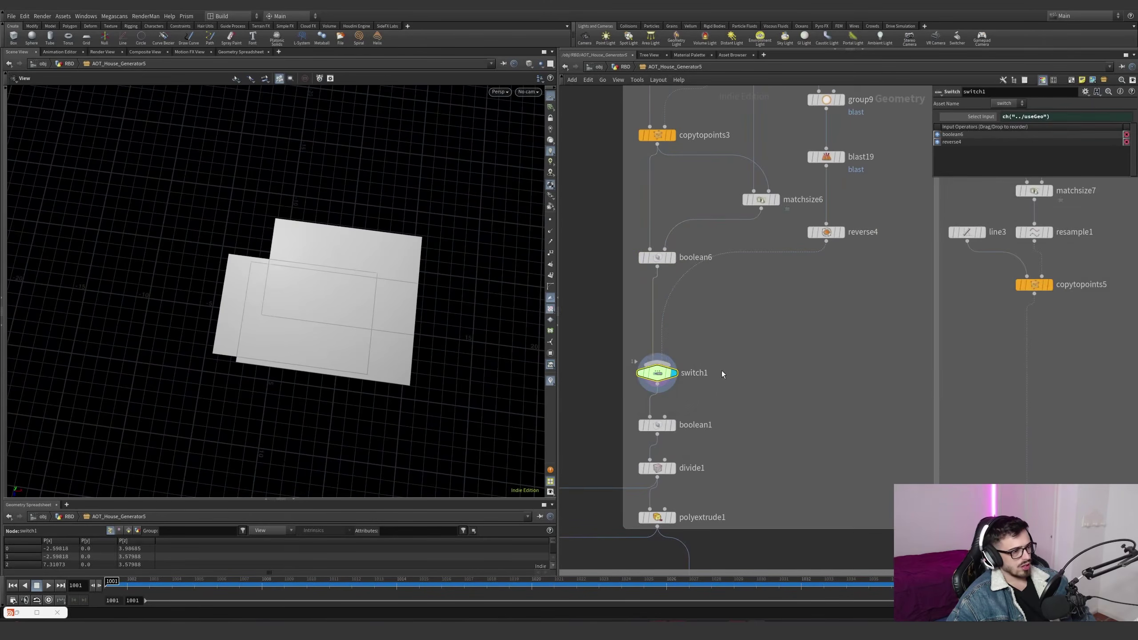
pyautogui.click(673, 426)
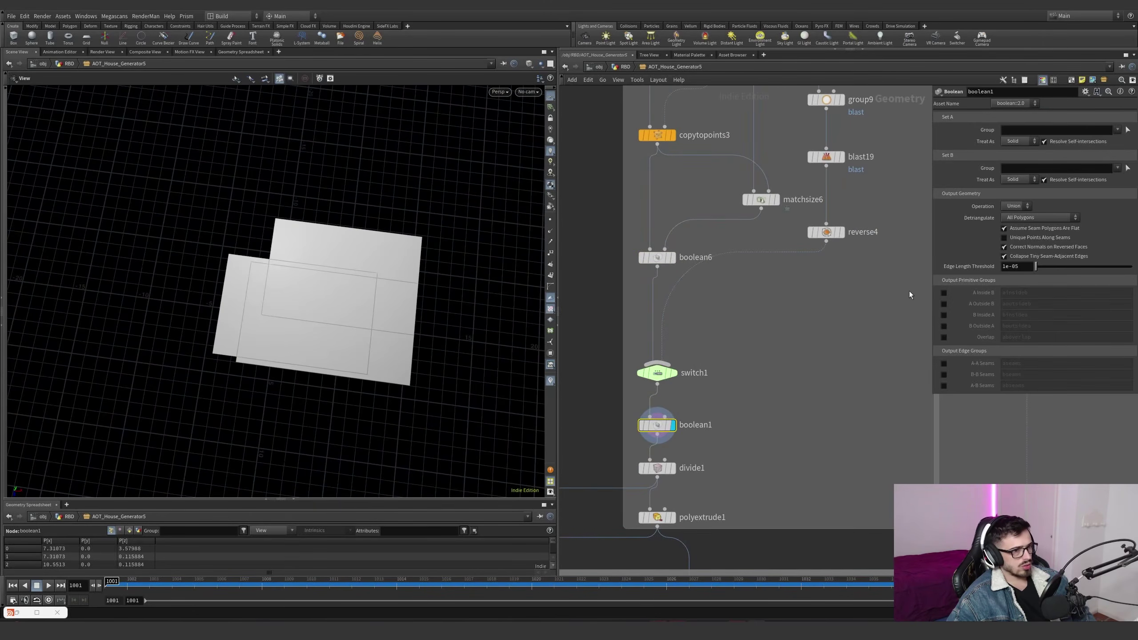
pyautogui.press('s')
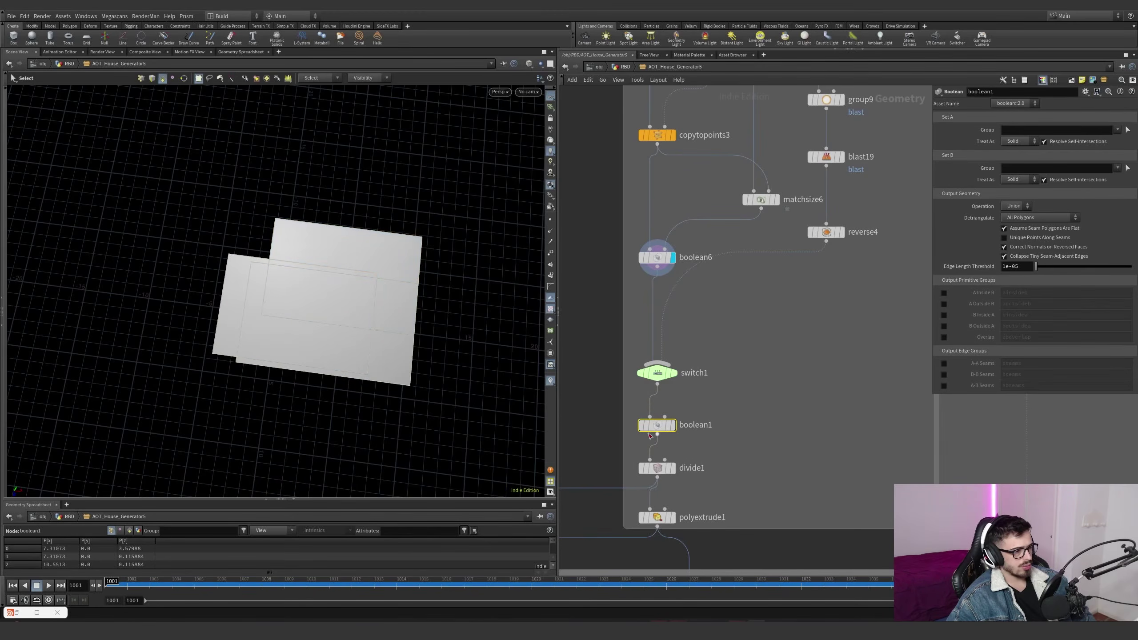
pyautogui.doubleClick(328, 297)
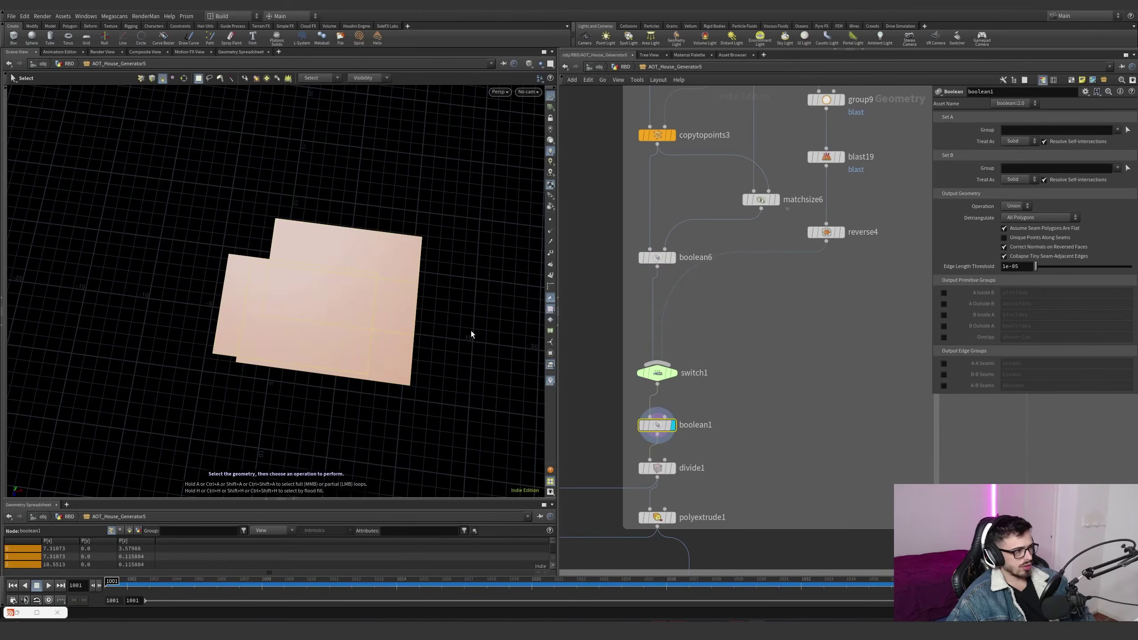
# Display divide1 and examine the floor plan with its shared edges removed
pyautogui.click(675, 470)
pyautogui.moveTo(734, 488); pyautogui.dragTo(592, 433)
pyautogui.keyDown('alt'); pyautogui.moveTo(338, 335); pyautogui.dragTo(383, 296, button='right'); pyautogui.keyUp('alt')
pyautogui.keyDown('alt'); pyautogui.moveTo(384, 295); pyautogui.dragTo(354, 301); pyautogui.keyUp('alt')
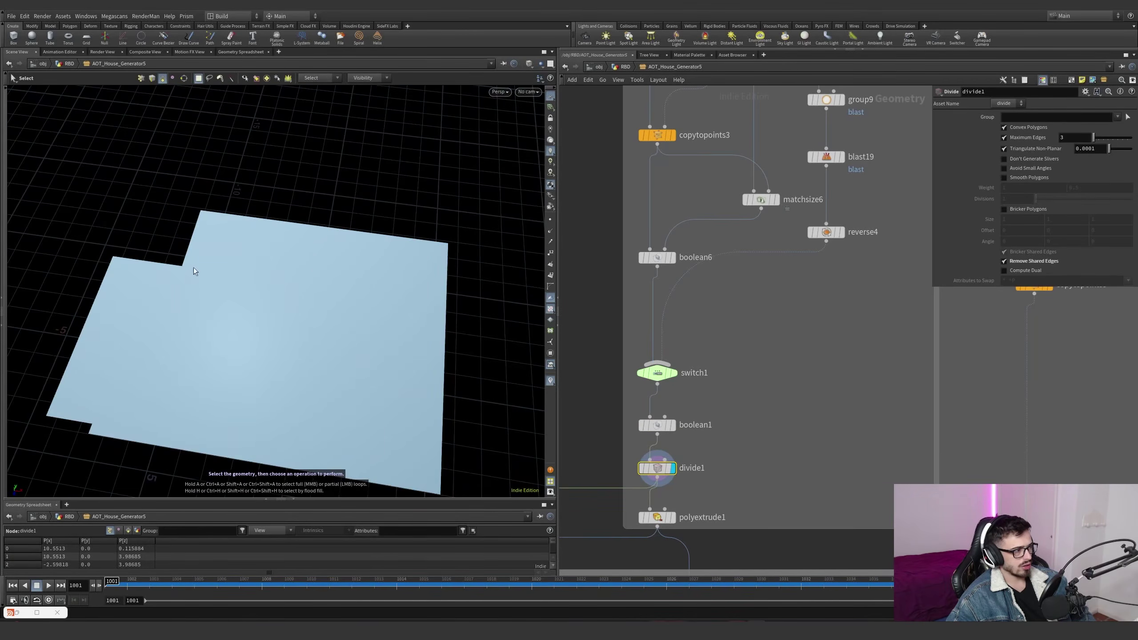
# Display polyextrude1 and examine the floor plan extruded into the first floor's volume from several angles
pyautogui.scroll(-4, 784, 359)
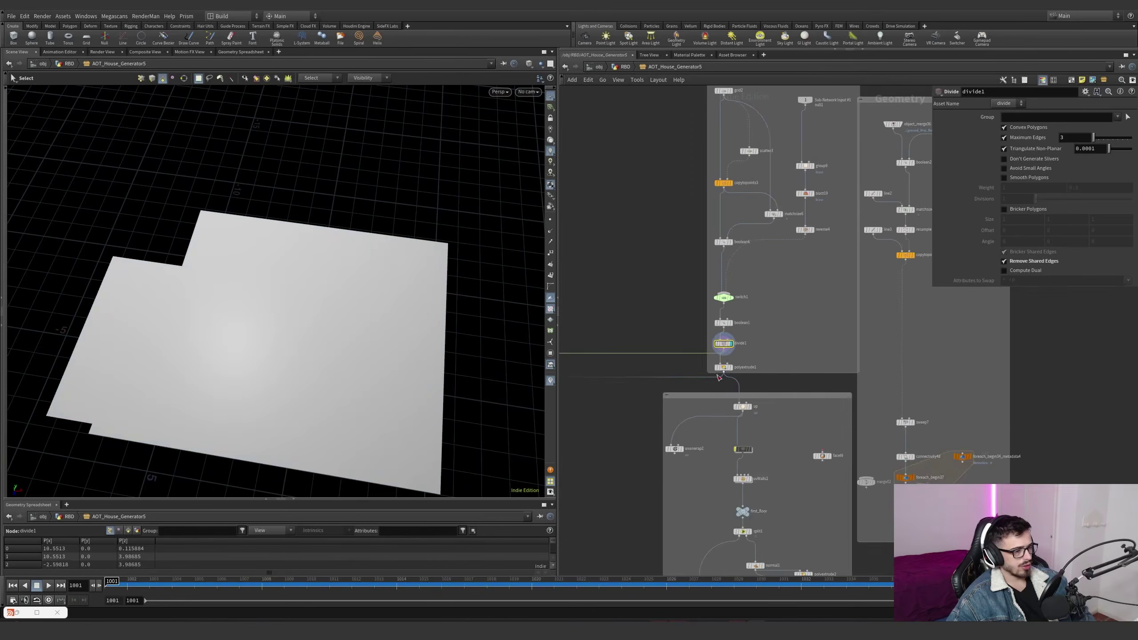
pyautogui.scroll(2, 969, 438)
pyautogui.click(726, 370)
pyautogui.moveTo(761, 393); pyautogui.dragTo(690, 359)
pyautogui.keyDown('alt'); pyautogui.moveTo(348, 381); pyautogui.dragTo(346, 335); pyautogui.keyUp('alt')
pyautogui.keyDown('alt'); pyautogui.moveTo(345, 336); pyautogui.dragTo(312, 361, button='right'); pyautogui.keyUp('alt')
pyautogui.keyDown('alt'); pyautogui.moveTo(312, 361); pyautogui.dragTo(353, 386); pyautogui.keyUp('alt')
pyautogui.keyDown('alt'); pyautogui.moveTo(353, 386); pyautogui.dragTo(394, 361, button='right'); pyautogui.keyUp('alt')
pyautogui.keyDown('alt'); pyautogui.moveTo(395, 361); pyautogui.dragTo(425, 363); pyautogui.keyUp('alt')
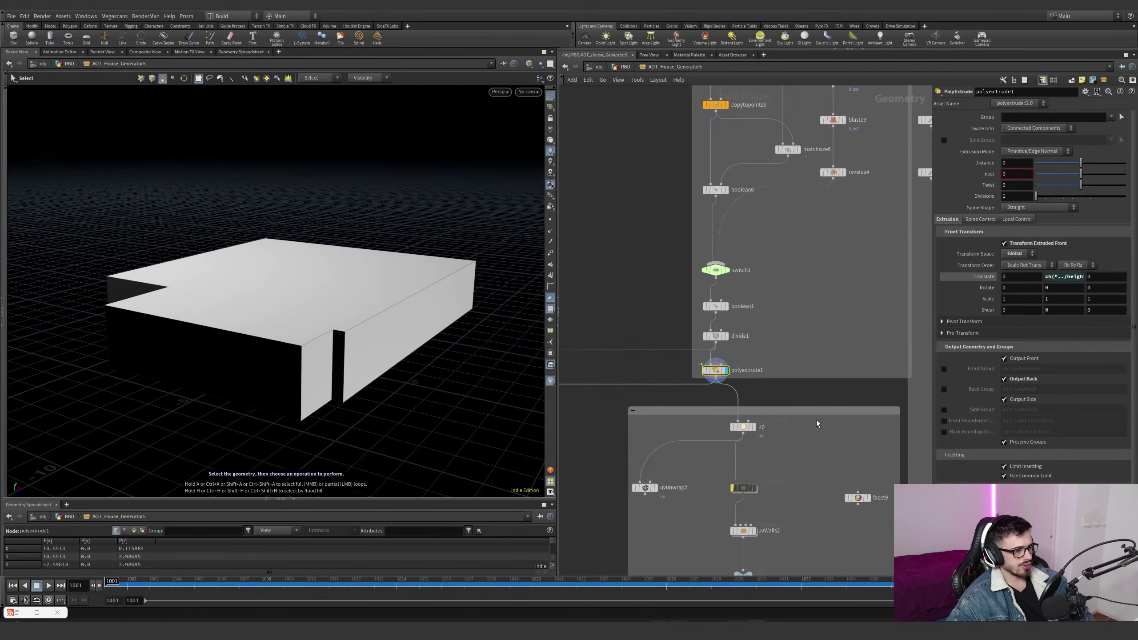
# Display the up group node and examine which faces of the extruded floor it groups by normals
pyautogui.click(753, 426)
pyautogui.click(743, 426)
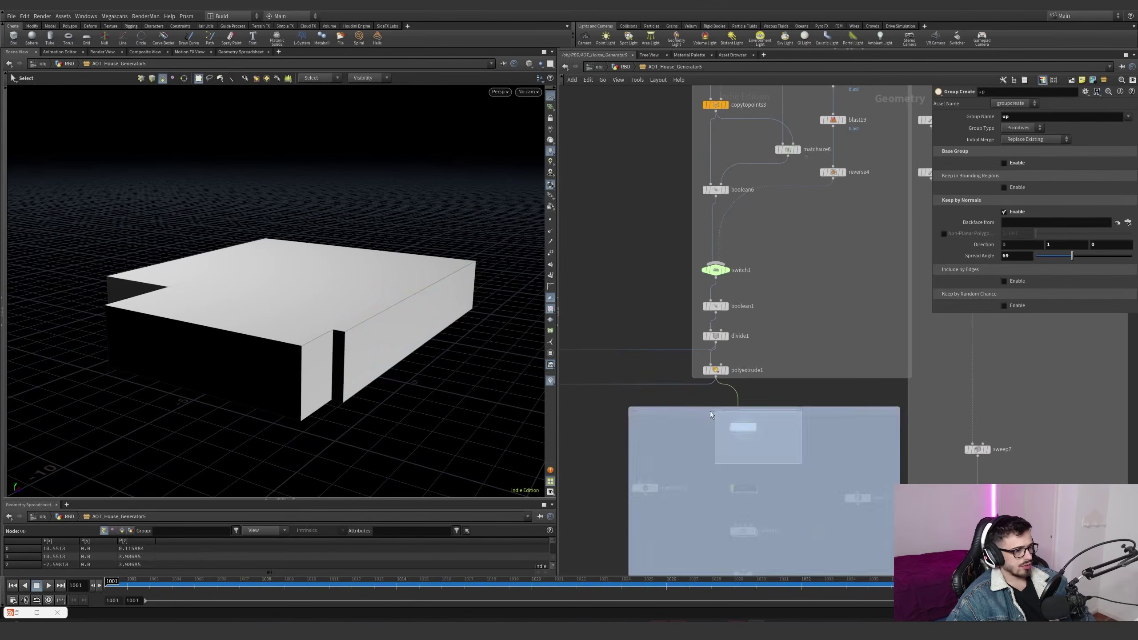
pyautogui.press('Escape')
pyautogui.moveTo(471, 313); pyautogui.dragTo(335, 303)
pyautogui.scroll(-1, 707, 324)
# Display uvWalls2 and split1 in turn to examine the walls' UVs and the separation of the up group
pyautogui.moveTo(744, 493); pyautogui.dragTo(716, 429, button='middle')
pyautogui.scroll(3, 761, 527)
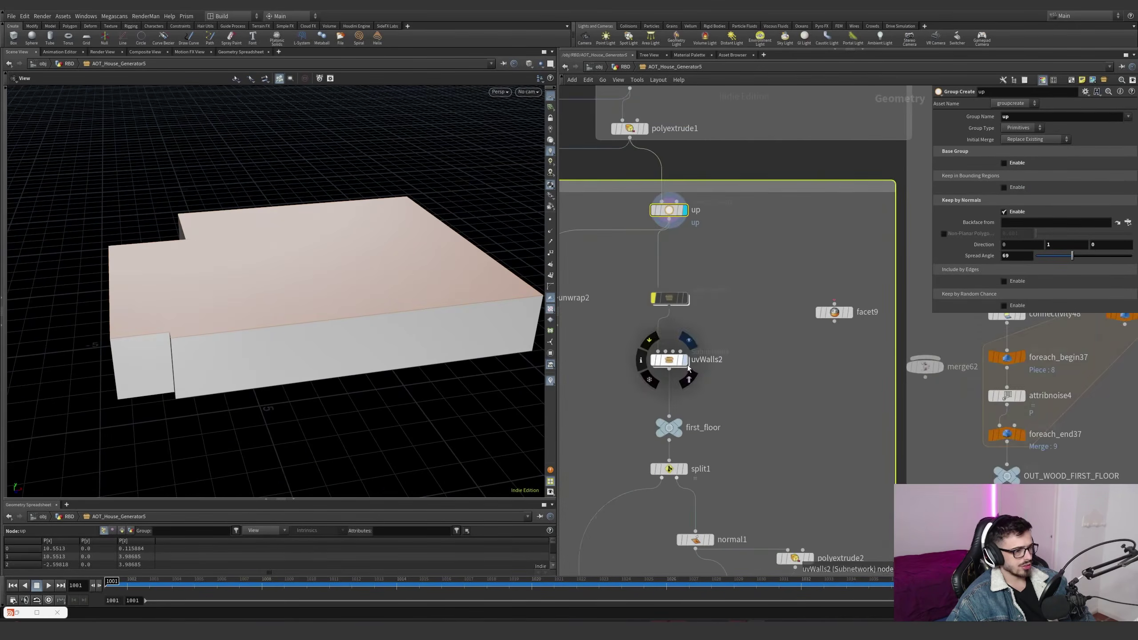
pyautogui.click(686, 365)
pyautogui.click(669, 359)
pyautogui.moveTo(683, 470); pyautogui.dragTo(674, 355, button='middle')
pyautogui.click(675, 353)
pyautogui.click(662, 351)
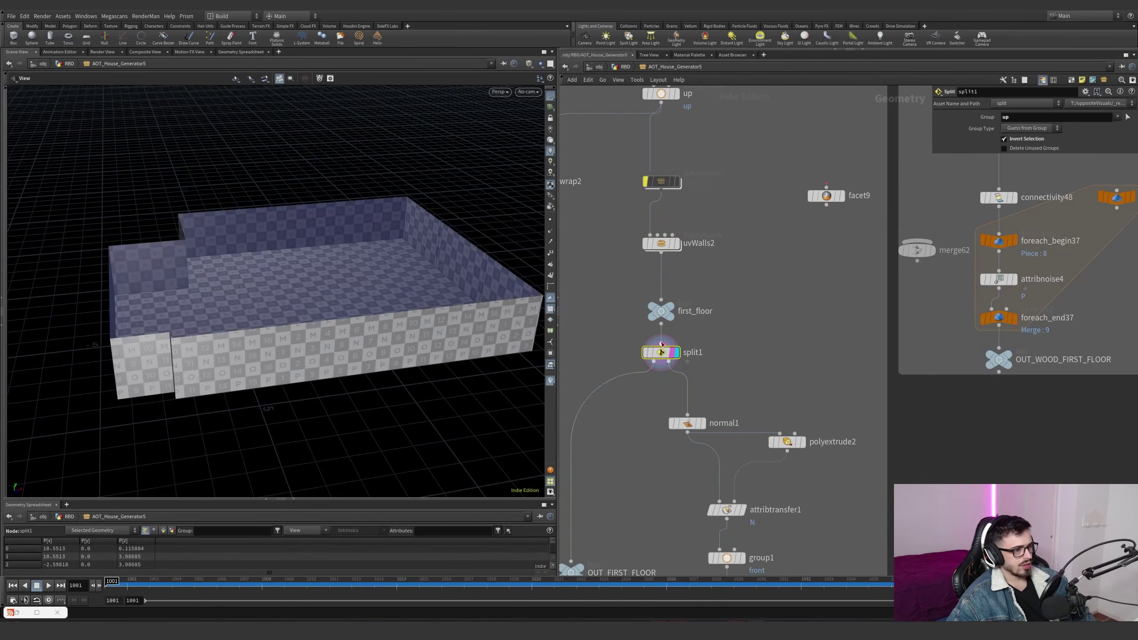
# Display the OUT_FIRST_FLOOR null to inspect the finished first floor walls
pyautogui.moveTo(641, 462); pyautogui.dragTo(672, 377, button='middle')
pyautogui.scroll(-2, 672, 377)
pyautogui.click(633, 445)
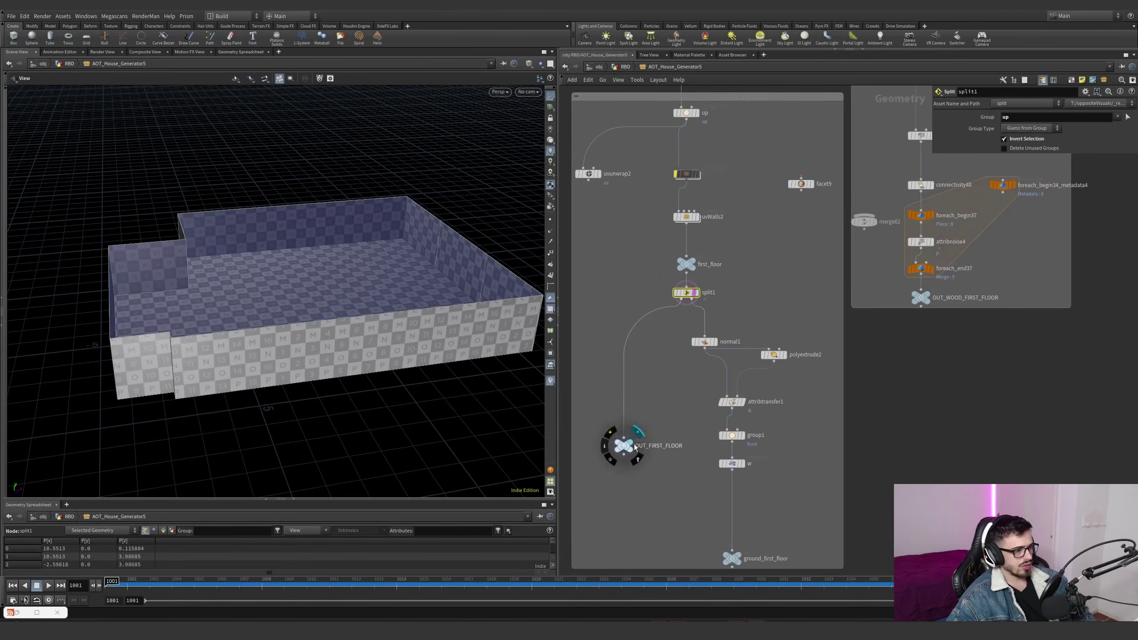
pyautogui.click(624, 448)
# Look over the node groups that follow the first floor section and return to the OUT_FIRST_FLOOR area
pyautogui.scroll(-6, 632, 469)
pyautogui.moveTo(649, 487); pyautogui.dragTo(649, 344, button='middle')
pyautogui.scroll(-6, 649, 343)
pyautogui.moveTo(716, 399); pyautogui.dragTo(716, 77, button='middle')
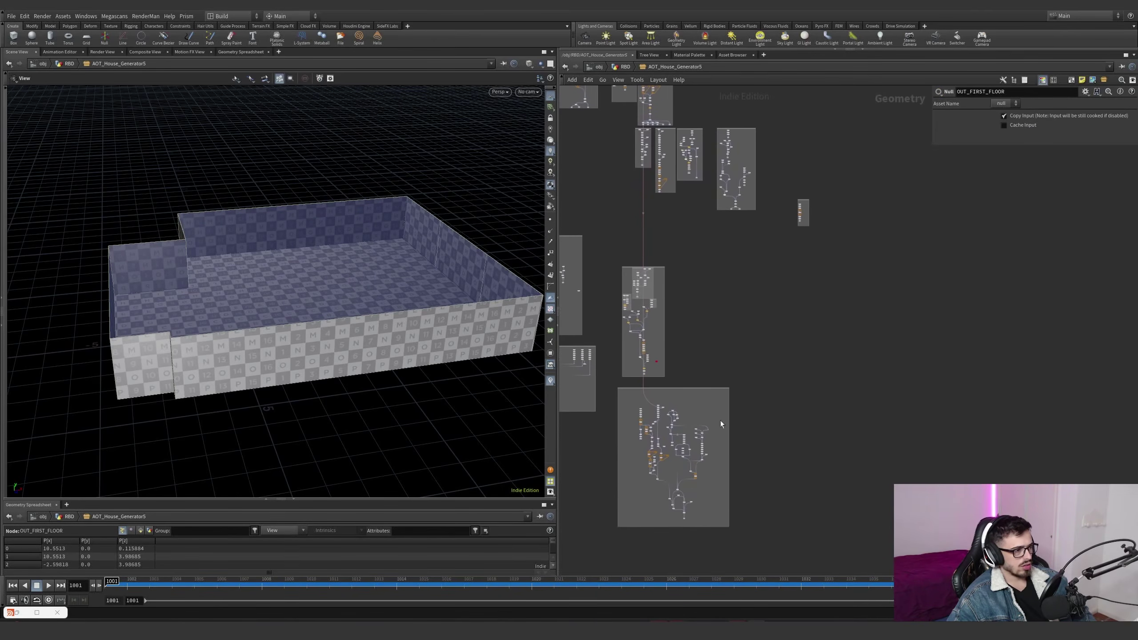
pyautogui.scroll(8, 673, 421)
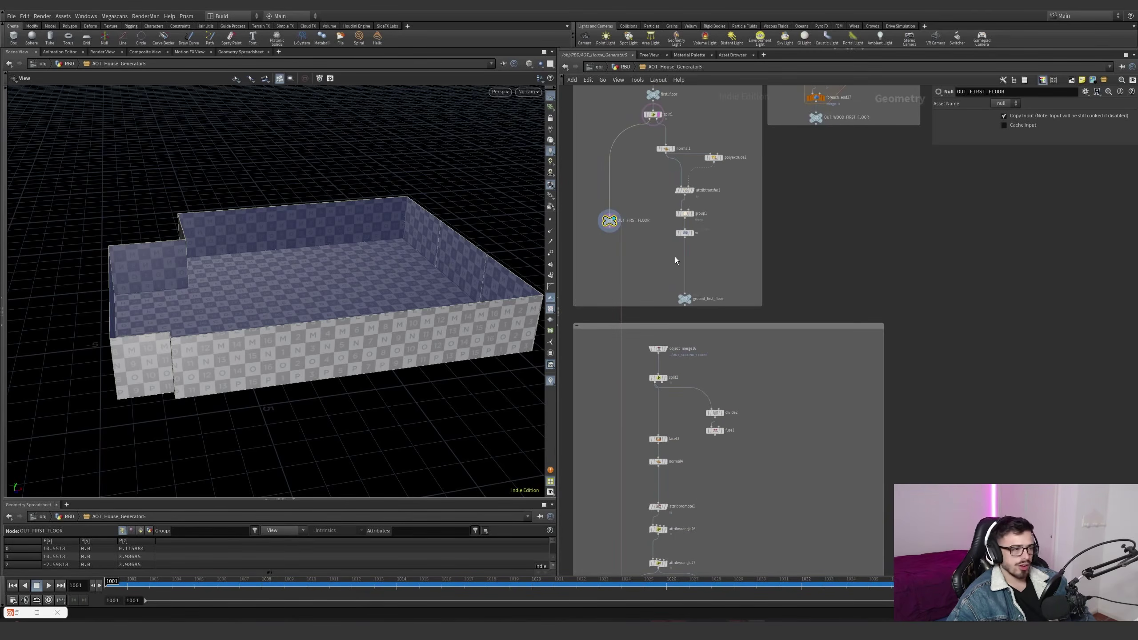
pyautogui.scroll(3, 670, 219)
pyautogui.moveTo(645, 235); pyautogui.dragTo(649, 265, button='middle')
pyautogui.moveTo(668, 176); pyautogui.dragTo(680, 261, button='middle')
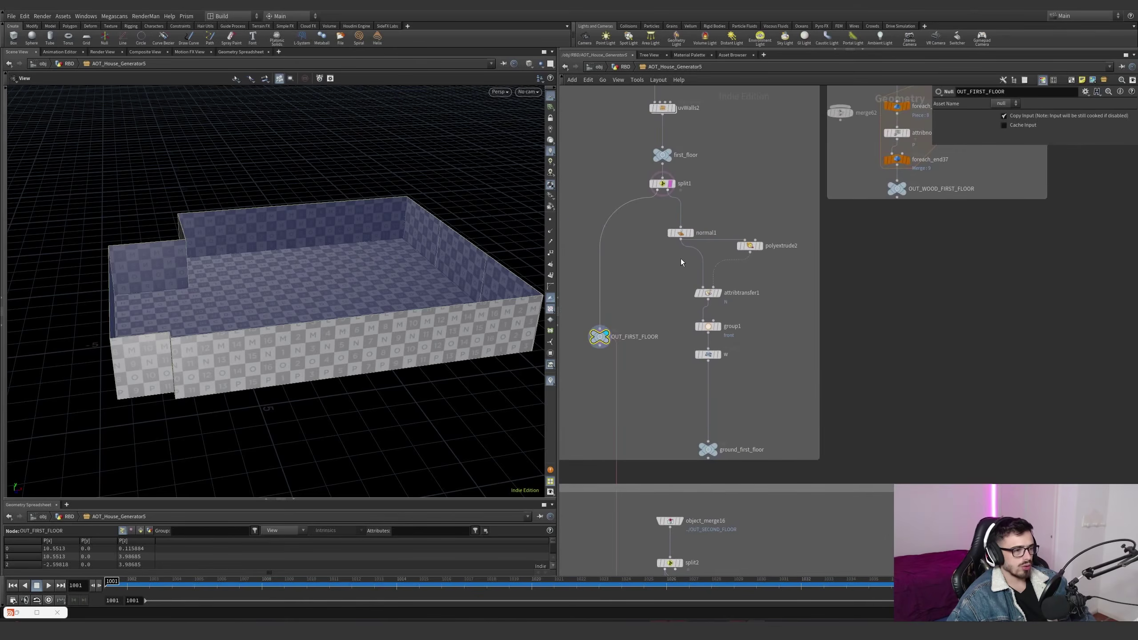
# Compare the separated top surface of the first floor at normal1 with the w transform's settings and shape
pyautogui.click(692, 233)
pyautogui.click(683, 234)
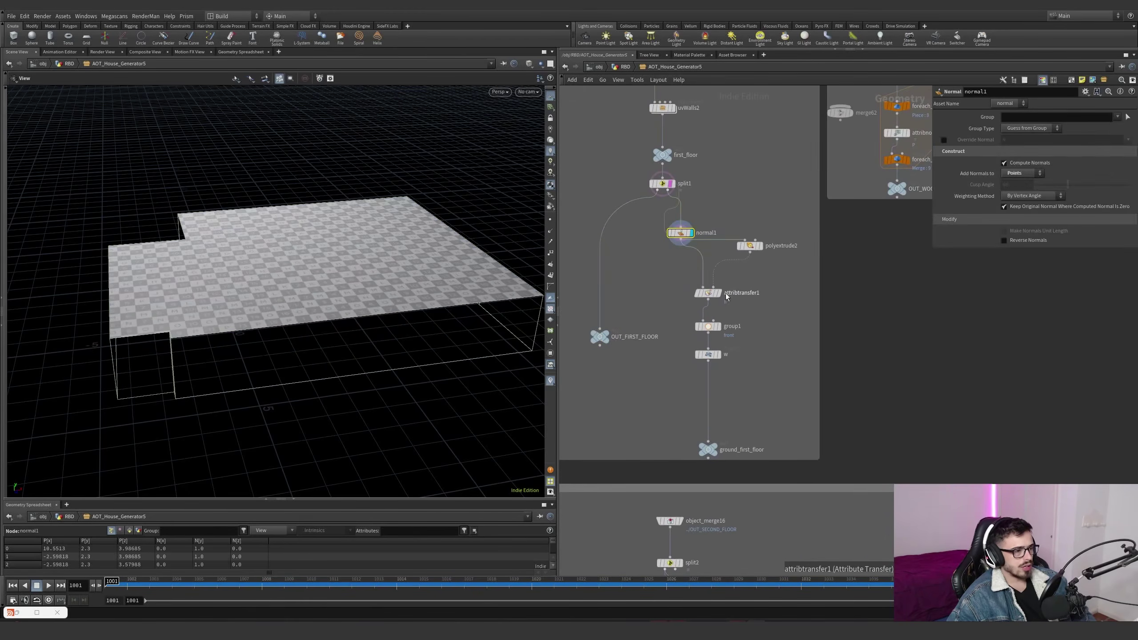
pyautogui.moveTo(394, 260); pyautogui.dragTo(457, 313)
pyautogui.click(719, 355)
pyautogui.moveTo(774, 380); pyautogui.dragTo(704, 350)
pyautogui.moveTo(428, 320); pyautogui.dragTo(295, 236)
pyautogui.scroll(3, 690, 221)
pyautogui.click(686, 214)
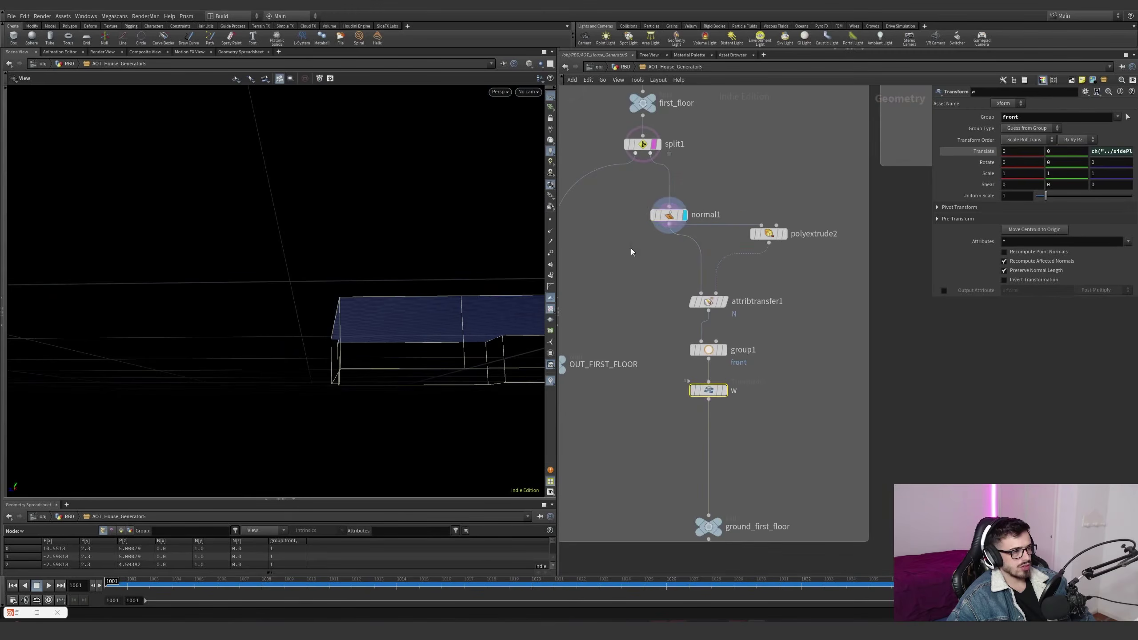
pyautogui.click(665, 216)
# Display attribtransfer1 and polyextrude2 in turn to examine where the transferred point normals come from
pyautogui.click(723, 301)
pyautogui.click(707, 301)
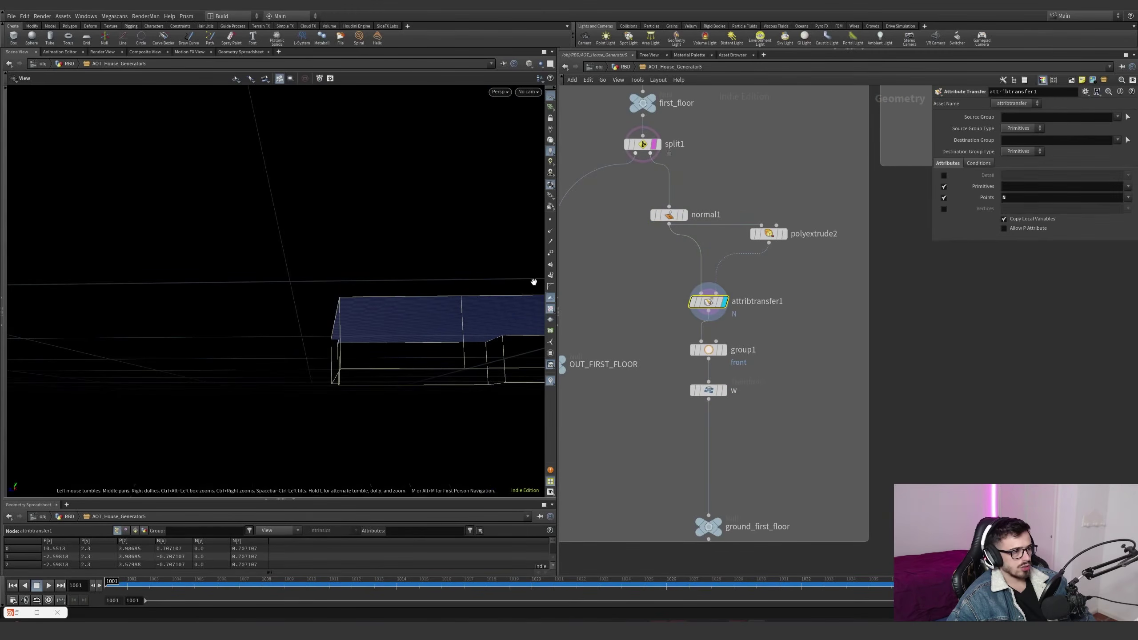
pyautogui.click(784, 234)
pyautogui.click(778, 235)
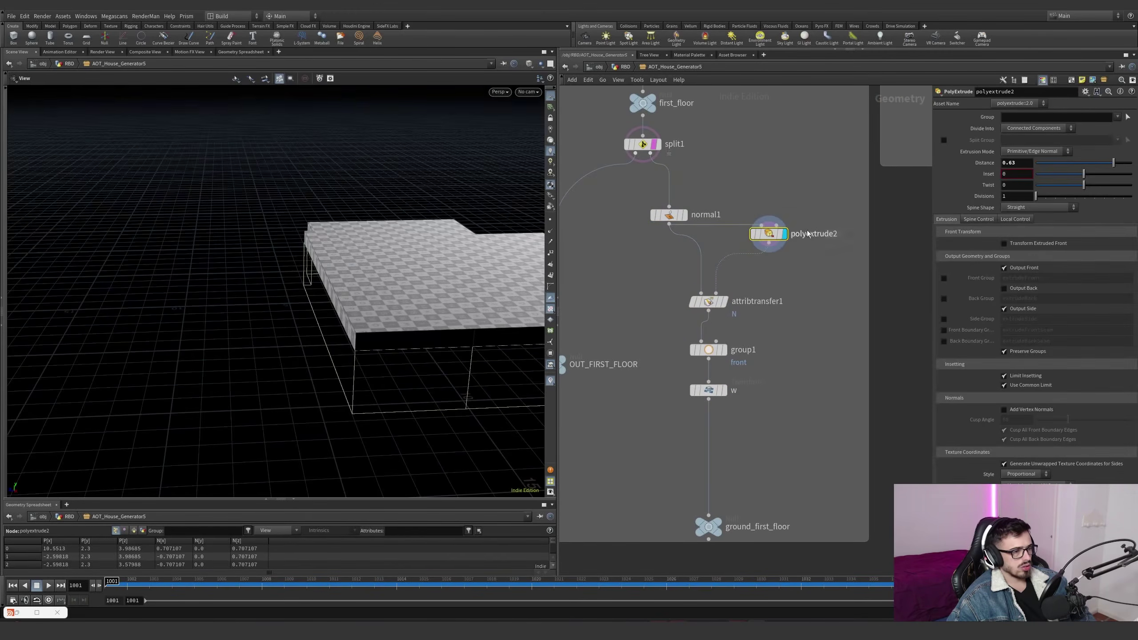
# Display group1 and inspect from several angles the front point group it builds by normals
pyautogui.click(722, 350)
pyautogui.click(707, 350)
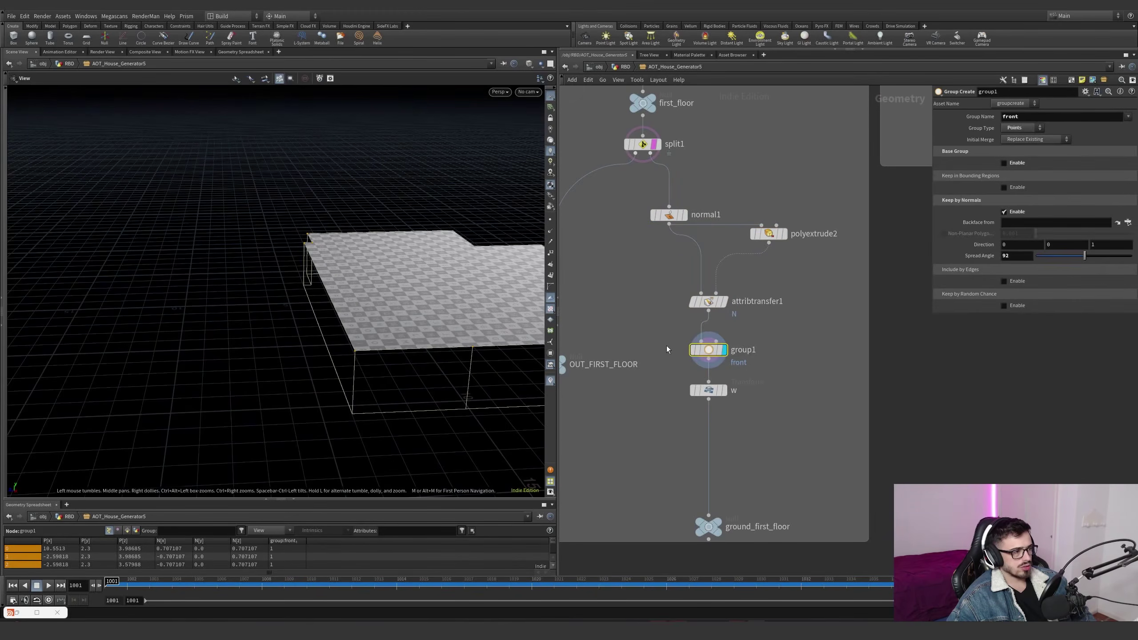
pyautogui.moveTo(497, 315); pyautogui.dragTo(161, 218)
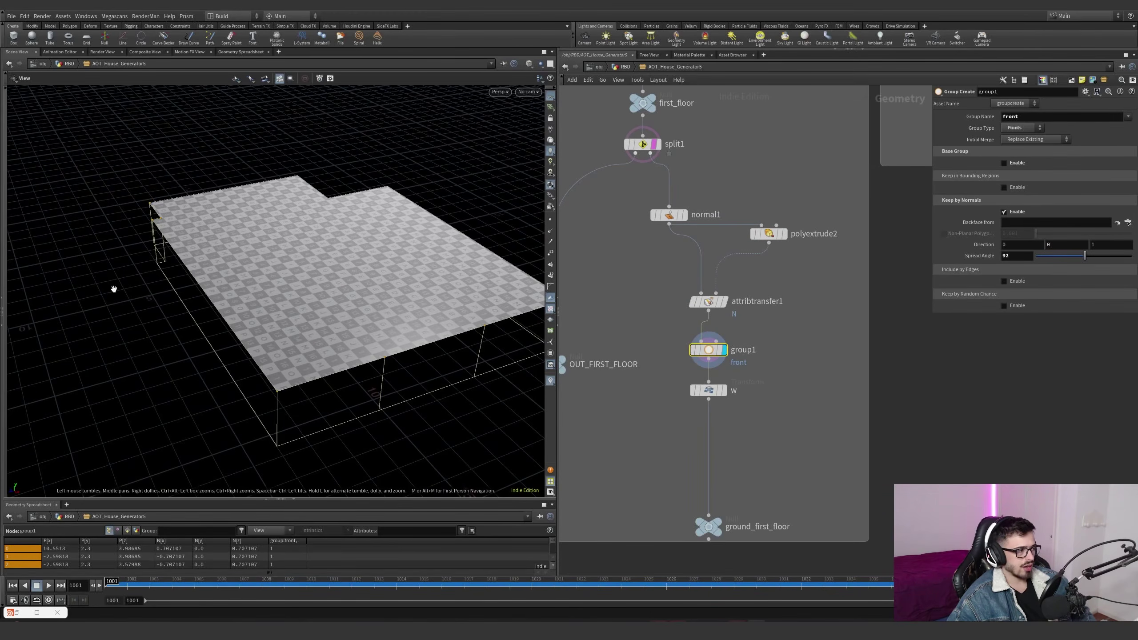
pyautogui.moveTo(229, 298); pyautogui.dragTo(203, 305)
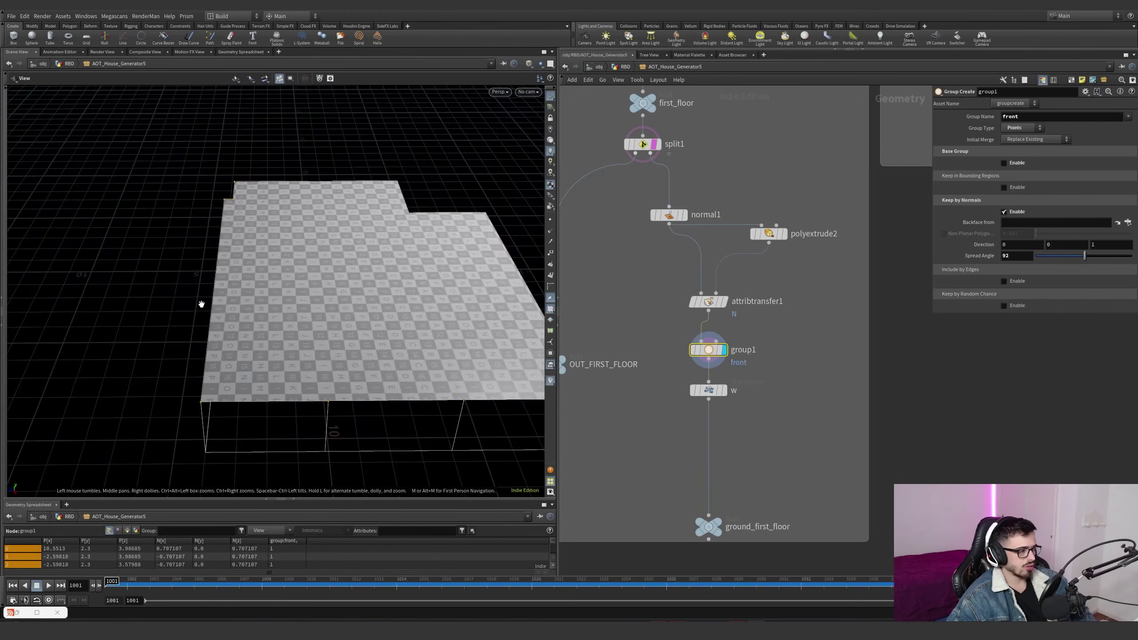
# Display the w transform and toggle its bypass repeatedly to compare the surface with and without the front offset
pyautogui.click(724, 390)
pyautogui.click(707, 390)
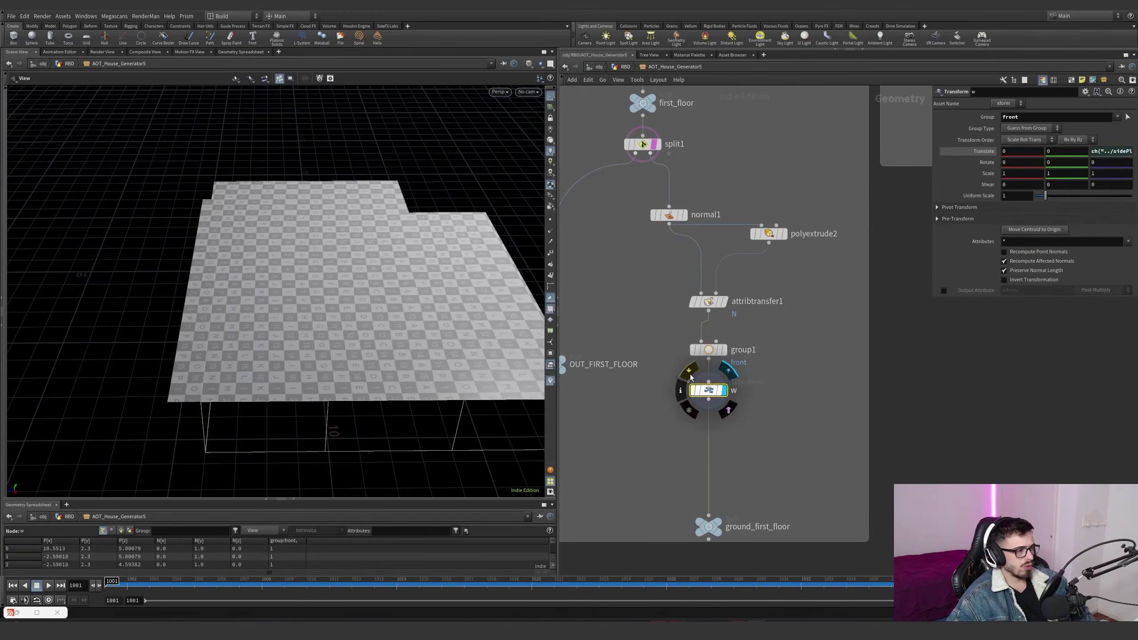
pyautogui.click(690, 377)
pyautogui.click(690, 378)
pyautogui.click(690, 378)
pyautogui.click(690, 378)
pyautogui.click(690, 377)
pyautogui.click(690, 378)
pyautogui.click(690, 378)
pyautogui.click(690, 378)
pyautogui.click(690, 378)
pyautogui.click(690, 378)
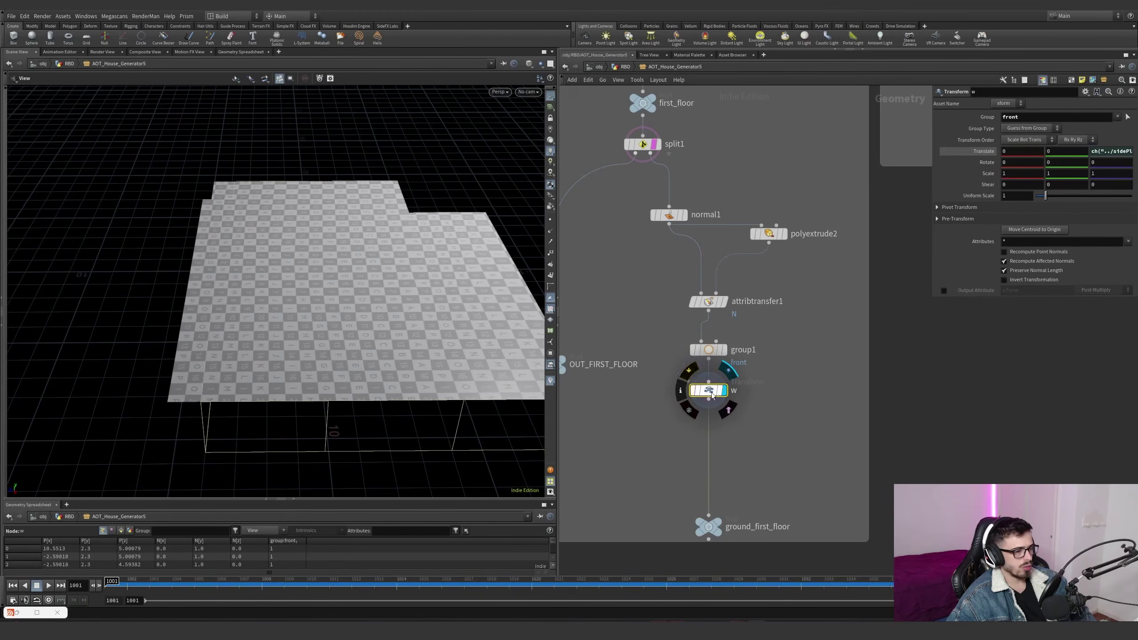
# Follow the ground_first_floor null to the second floor network and display object_merge37
pyautogui.scroll(-8, 747, 350)
pyautogui.moveTo(754, 342); pyautogui.dragTo(760, 269, button='middle')
pyautogui.scroll(4, 763, 255)
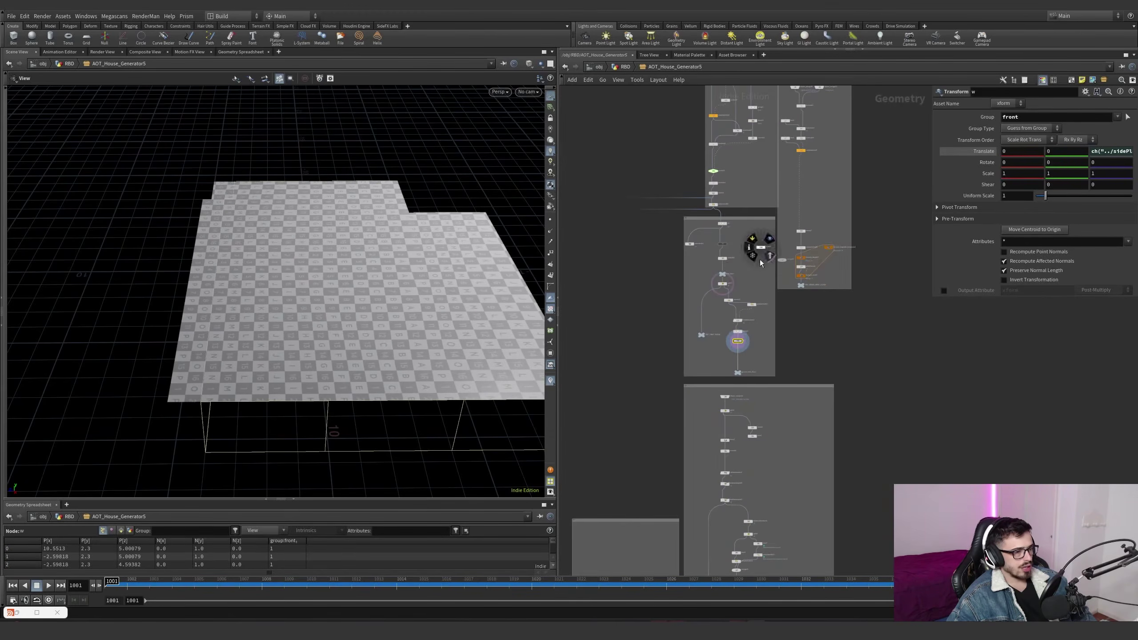
pyautogui.scroll(3, 742, 359)
pyautogui.click(737, 384)
pyautogui.moveTo(738, 384); pyautogui.dragTo(763, 280, button='middle')
pyautogui.scroll(-5, 764, 280)
pyautogui.moveTo(703, 432); pyautogui.dragTo(734, 358, button='middle')
pyautogui.scroll(5, 734, 359)
pyautogui.scroll(2, 735, 358)
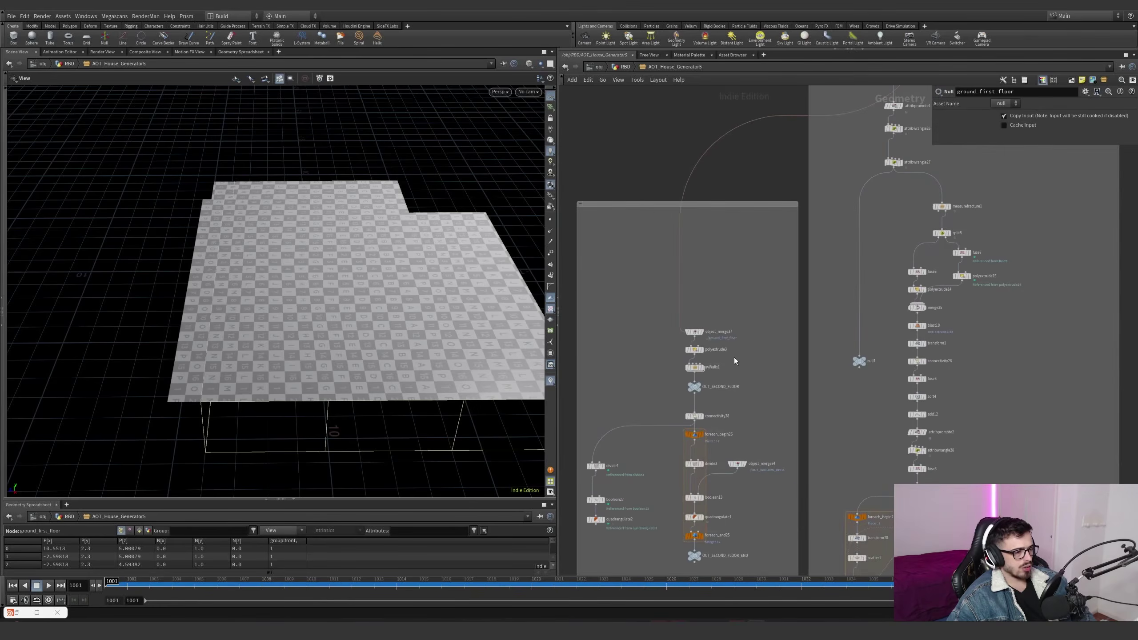
pyautogui.doubleClick(708, 332)
pyautogui.scroll(4, 704, 338)
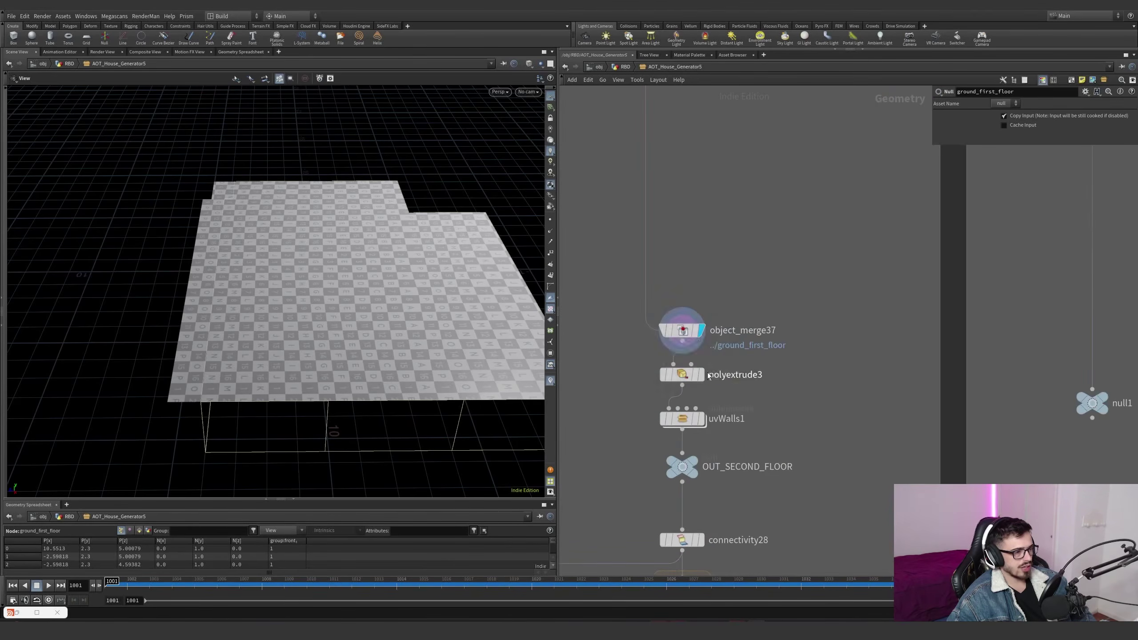
# Display polyextrude3 and uvWalls1 in turn to examine the extruded second floor walls and their UVs
pyautogui.click(700, 375)
pyautogui.click(702, 419)
pyautogui.moveTo(525, 361); pyautogui.dragTo(470, 251)
pyautogui.scroll(-4, 735, 493)
pyautogui.moveTo(735, 493); pyautogui.dragTo(737, 377, button='middle')
pyautogui.scroll(-2, 756, 446)
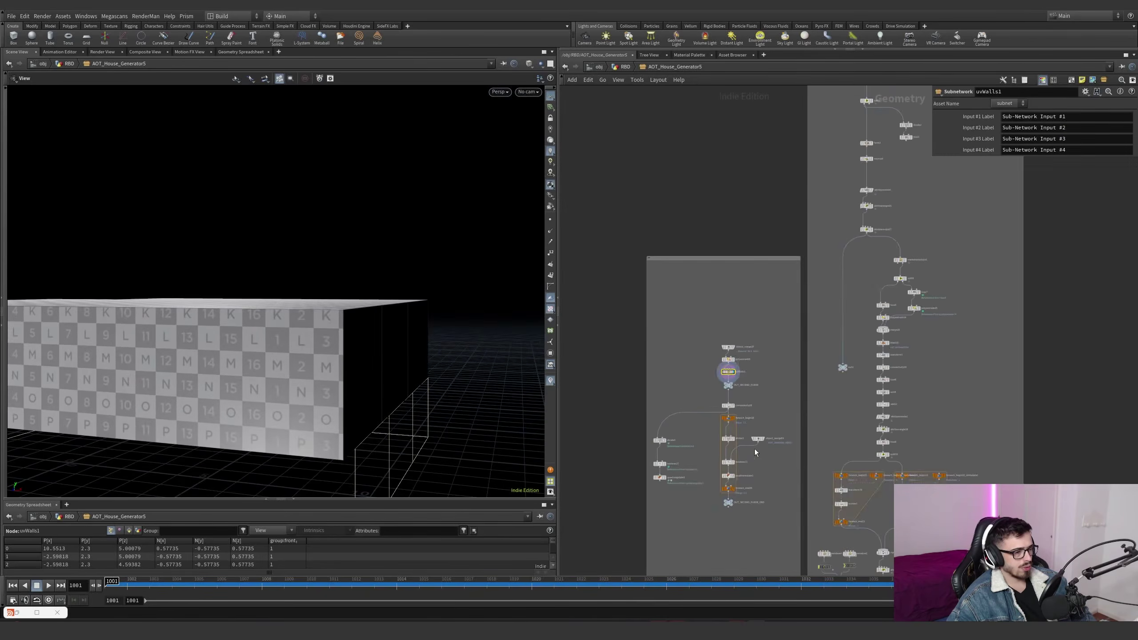
# Display connectivity28, foreach_begin25, divide3 and foreach_end25 in turn to examine the per-piece wall processing
pyautogui.scroll(5, 738, 444)
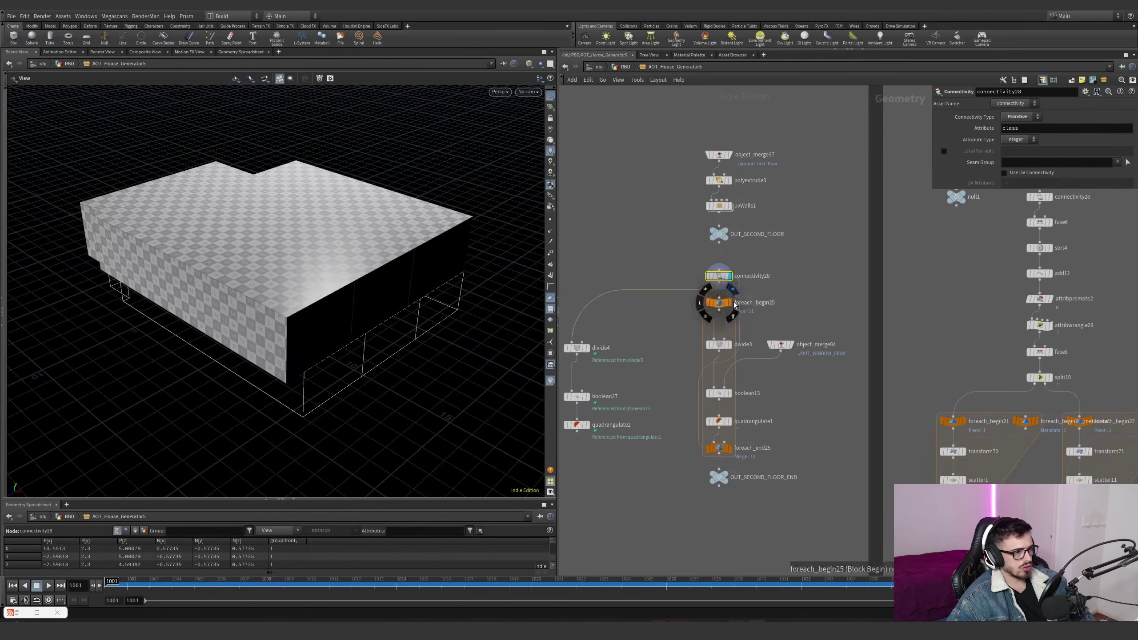
pyautogui.click(730, 303)
pyautogui.moveTo(337, 303); pyautogui.dragTo(269, 269)
pyautogui.click(731, 344)
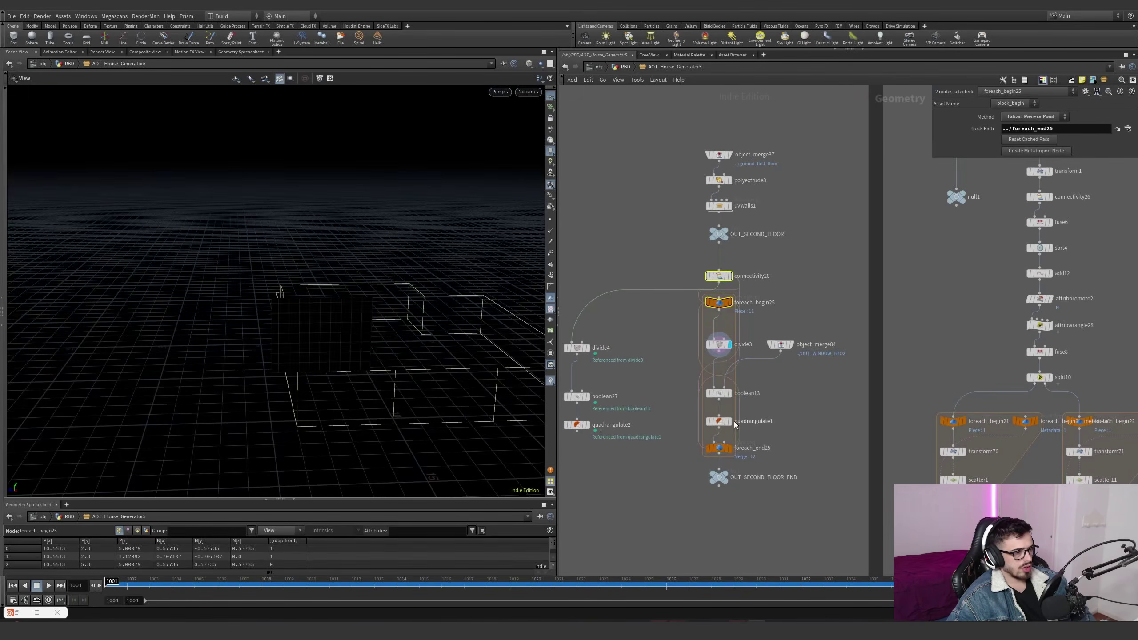
pyautogui.click(731, 449)
pyautogui.moveTo(752, 460); pyautogui.dragTo(716, 442)
pyautogui.moveTo(373, 309); pyautogui.dragTo(590, 334)
# Trace the window cutouts through object_merge84, boolean13, quadrangulate1 and foreach_end25, inspecting the walls
pyautogui.click(792, 345)
pyautogui.moveTo(819, 361); pyautogui.dragTo(769, 337)
pyautogui.moveTo(332, 332); pyautogui.dragTo(134, 328)
pyautogui.click(730, 393)
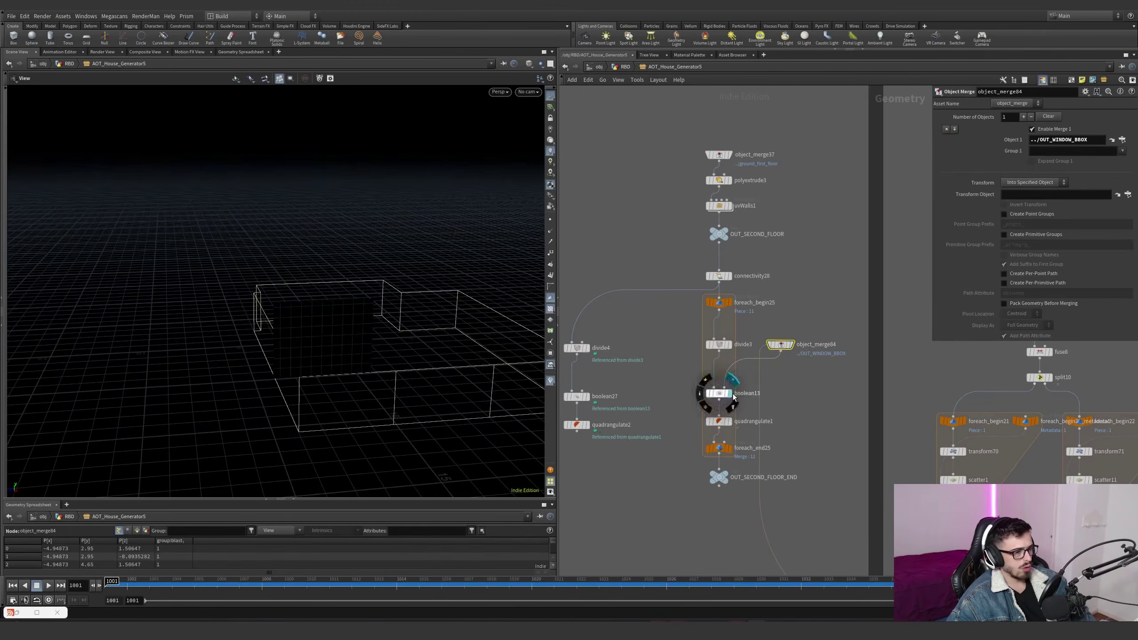
pyautogui.moveTo(740, 407); pyautogui.dragTo(678, 381)
pyautogui.click(729, 423)
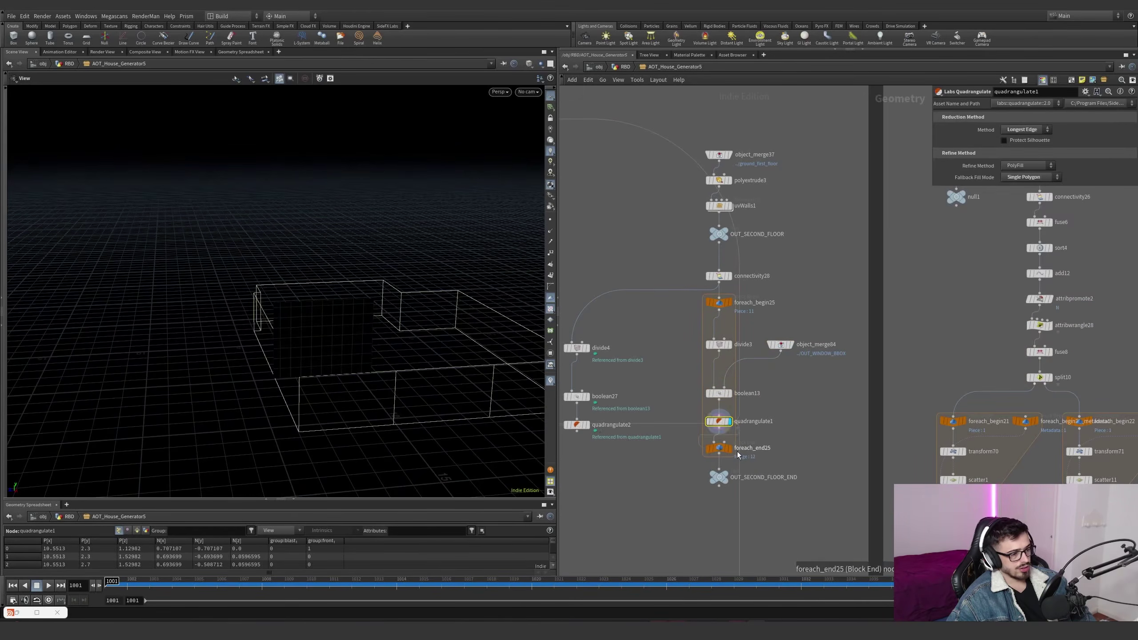
pyautogui.click(730, 448)
pyautogui.moveTo(314, 313); pyautogui.dragTo(377, 314)
# Display object_merge84 to inspect the OUT_WINDOW_BBOX shapes used for the wall cutouts
pyautogui.scroll(-3, 788, 403)
pyautogui.click(791, 364)
pyautogui.click(781, 363)
# Go to the window placement network and examine the walls at normal4, facet3 and attribpromote1
pyautogui.scroll(-5, 782, 404)
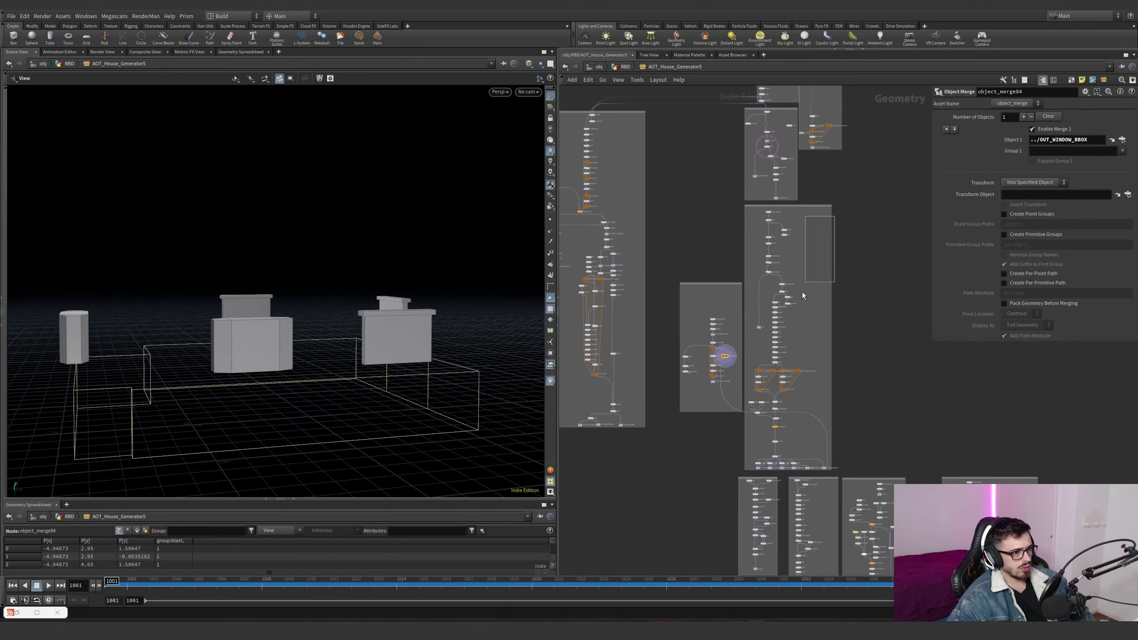
pyautogui.scroll(6, 797, 225)
pyautogui.scroll(5, 735, 242)
pyautogui.click(717, 308)
pyautogui.moveTo(755, 354); pyautogui.dragTo(727, 372, button='middle')
pyautogui.click(673, 268)
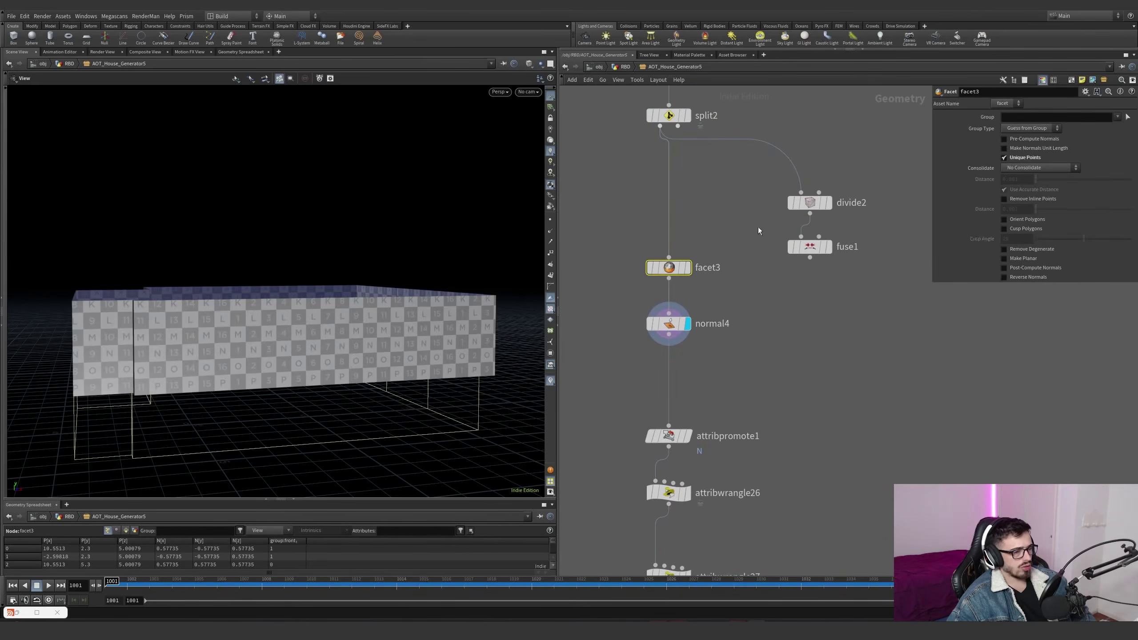
pyautogui.moveTo(114, 351); pyautogui.dragTo(363, 355)
pyautogui.keyDown('alt'); pyautogui.moveTo(282, 364); pyautogui.dragTo(501, 361, button='middle'); pyautogui.keyUp('alt')
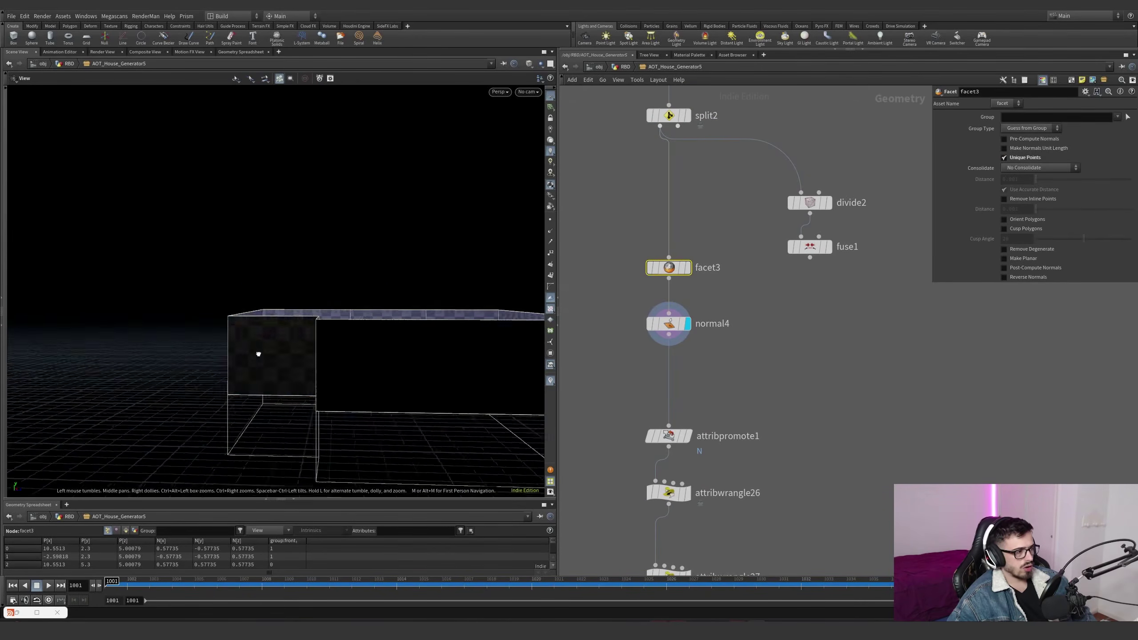
pyautogui.keyDown('alt'); pyautogui.moveTo(251, 353); pyautogui.dragTo(160, 359); pyautogui.keyUp('alt')
pyautogui.click(688, 436)
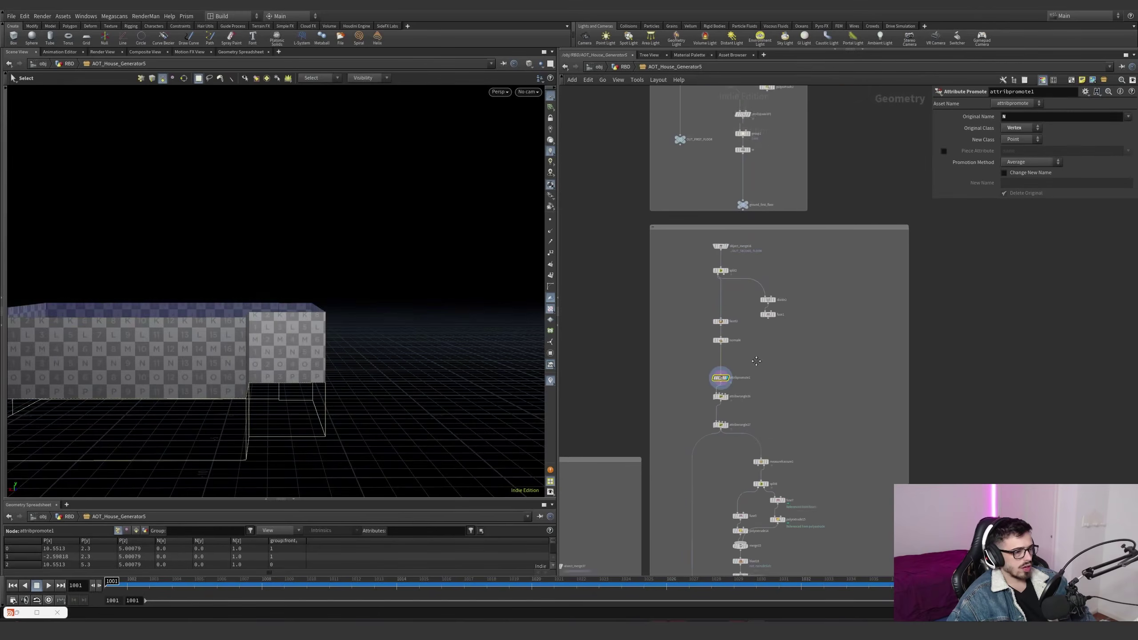
# Examine attribwrangle26 and attribwrangle27, including the code that groups wall points by X and Z normals
pyautogui.click(727, 312)
pyautogui.click(719, 398)
pyautogui.click(729, 396)
pyautogui.press('Escape')
pyautogui.moveTo(259, 373); pyautogui.dragTo(436, 338)
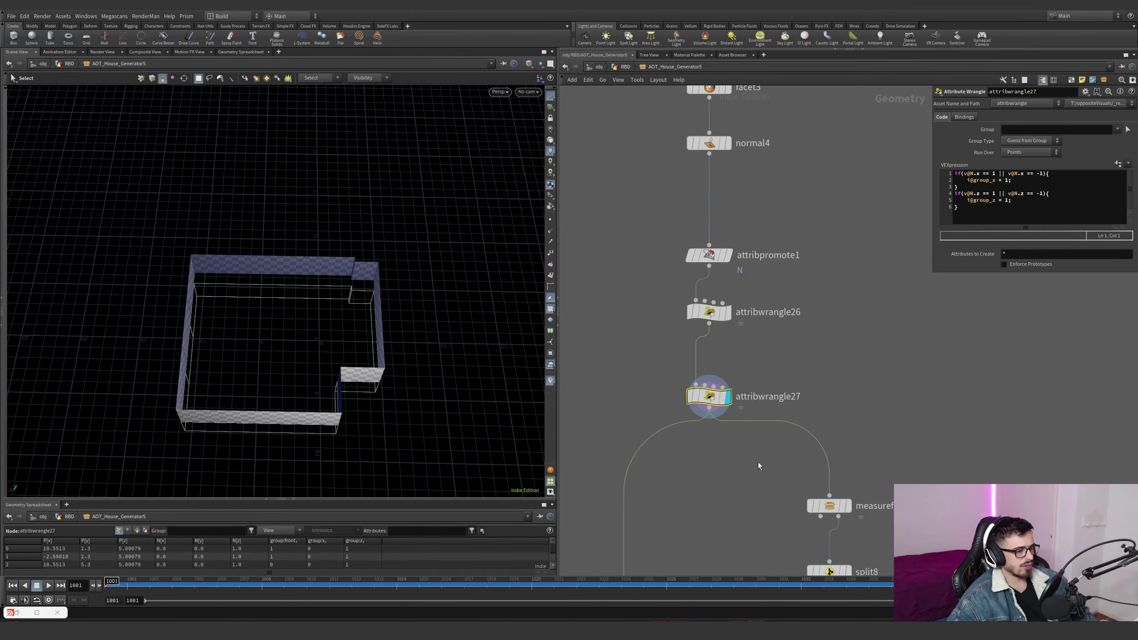
# Display split8 and inspect from several angles the walls separated by the x group
pyautogui.moveTo(744, 447); pyautogui.dragTo(694, 298, button='middle')
pyautogui.scroll(-3, 762, 380)
pyautogui.moveTo(812, 407); pyautogui.dragTo(782, 324, button='middle')
pyautogui.scroll(3, 793, 428)
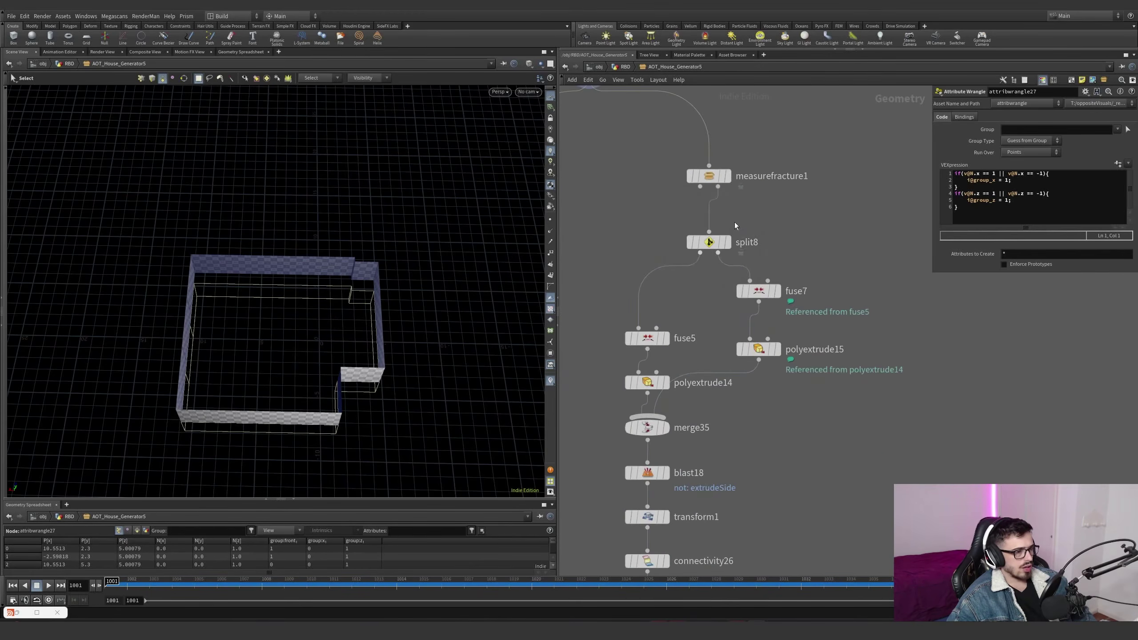
pyautogui.click(728, 242)
pyautogui.click(714, 242)
pyautogui.keyDown('alt'); pyautogui.moveTo(434, 339); pyautogui.dragTo(352, 297); pyautogui.keyUp('alt')
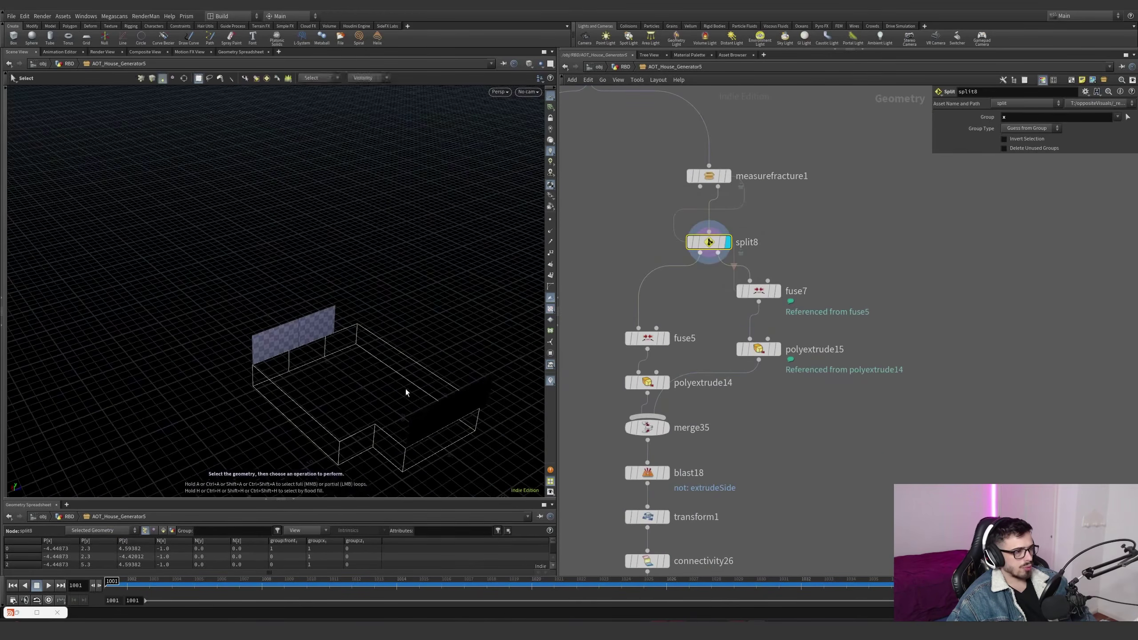
pyautogui.keyDown('alt'); pyautogui.moveTo(419, 388); pyautogui.dragTo(409, 404); pyautogui.keyUp('alt')
pyautogui.keyDown('alt'); pyautogui.moveTo(409, 404); pyautogui.dragTo(348, 351, button='middle'); pyautogui.keyUp('alt')
pyautogui.keyDown('alt'); pyautogui.moveTo(348, 351); pyautogui.dragTo(508, 363); pyautogui.keyUp('alt')
# Display fuse5 and fuse7 in turn to compare the two sets of walls coming from split8
pyautogui.click(666, 338)
pyautogui.click(647, 338)
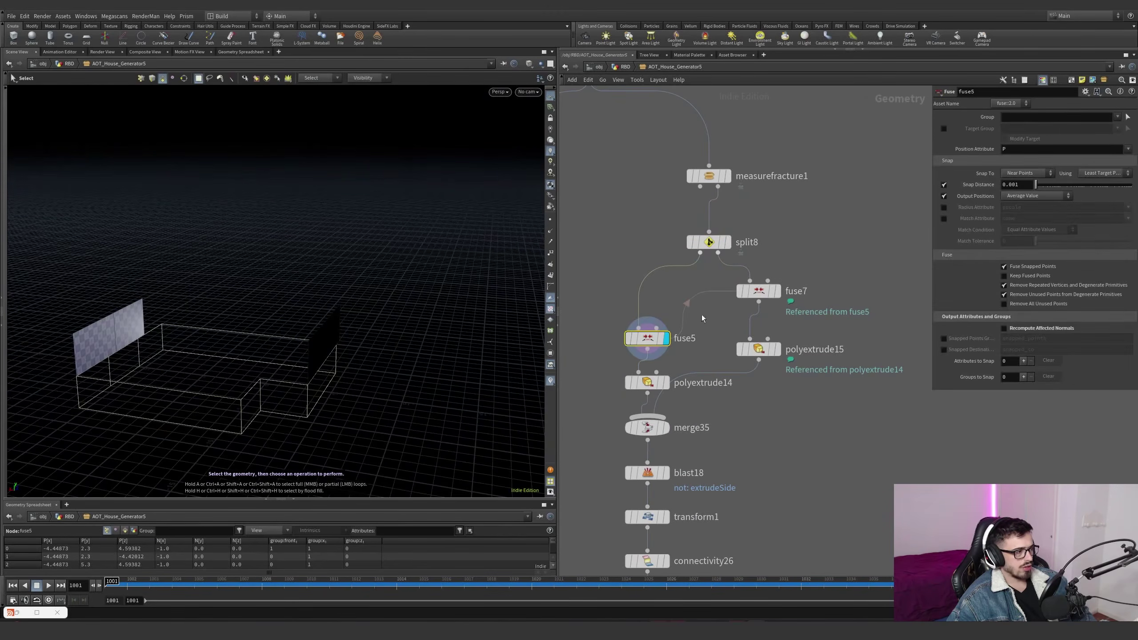
pyautogui.click(779, 294)
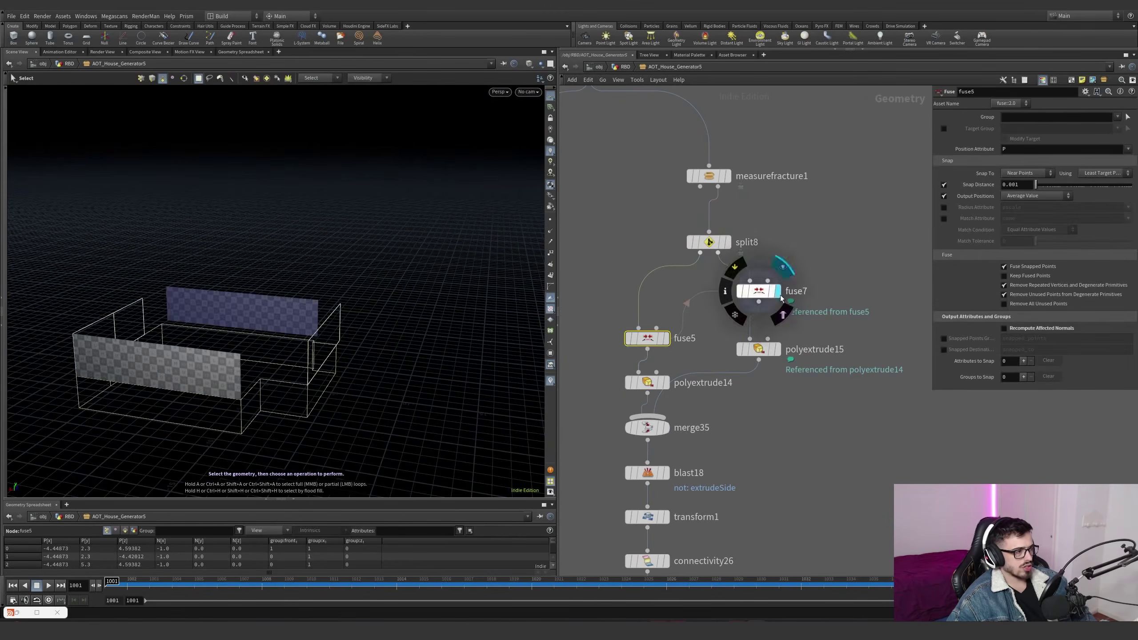
# Display polyextrude14 and blast18 in turn and compare the remaining faces with the walls at attribwrangle27
pyautogui.click(666, 385)
pyautogui.moveTo(511, 341); pyautogui.dragTo(462, 330)
pyautogui.moveTo(695, 466); pyautogui.dragTo(688, 369, button='middle')
pyautogui.click(673, 384)
pyautogui.moveTo(353, 328); pyautogui.dragTo(436, 338)
pyautogui.moveTo(690, 185); pyautogui.dragTo(707, 289, button='middle')
pyautogui.scroll(1, 706, 289)
pyautogui.moveTo(837, 250); pyautogui.dragTo(892, 412, button='middle')
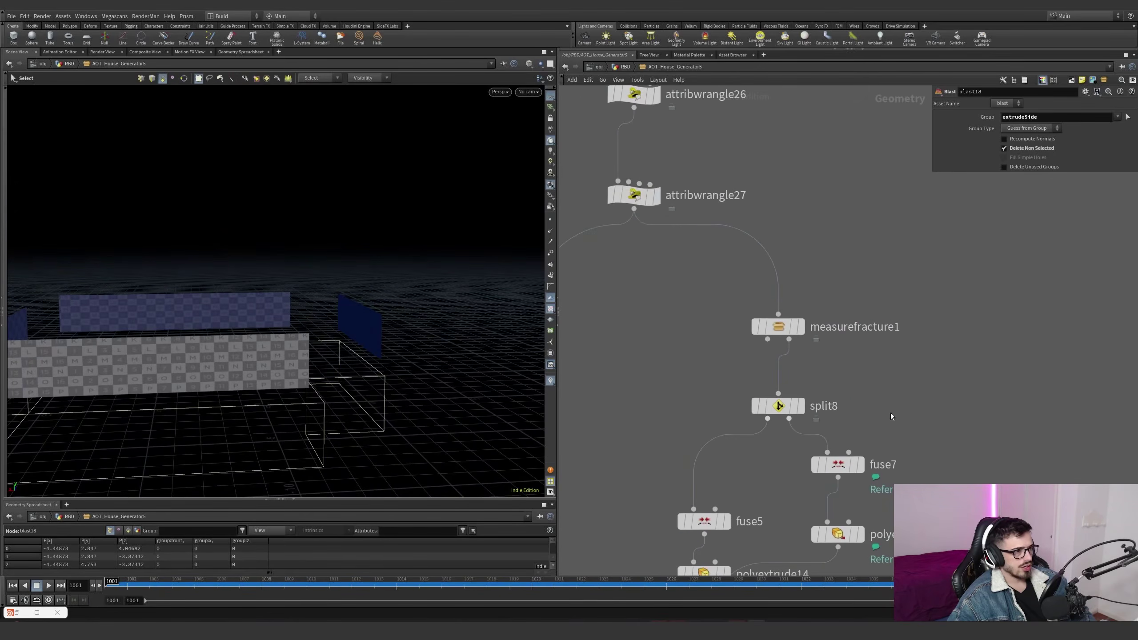
pyautogui.click(663, 224)
pyautogui.moveTo(336, 345); pyautogui.dragTo(433, 378)
# Display transform1 and toggle its bypass to compare the wall faces with their flattened version
pyautogui.scroll(-3, 606, 378)
pyautogui.moveTo(607, 378); pyautogui.dragTo(599, 208, button='middle')
pyautogui.scroll(2, 667, 418)
pyautogui.click(670, 414)
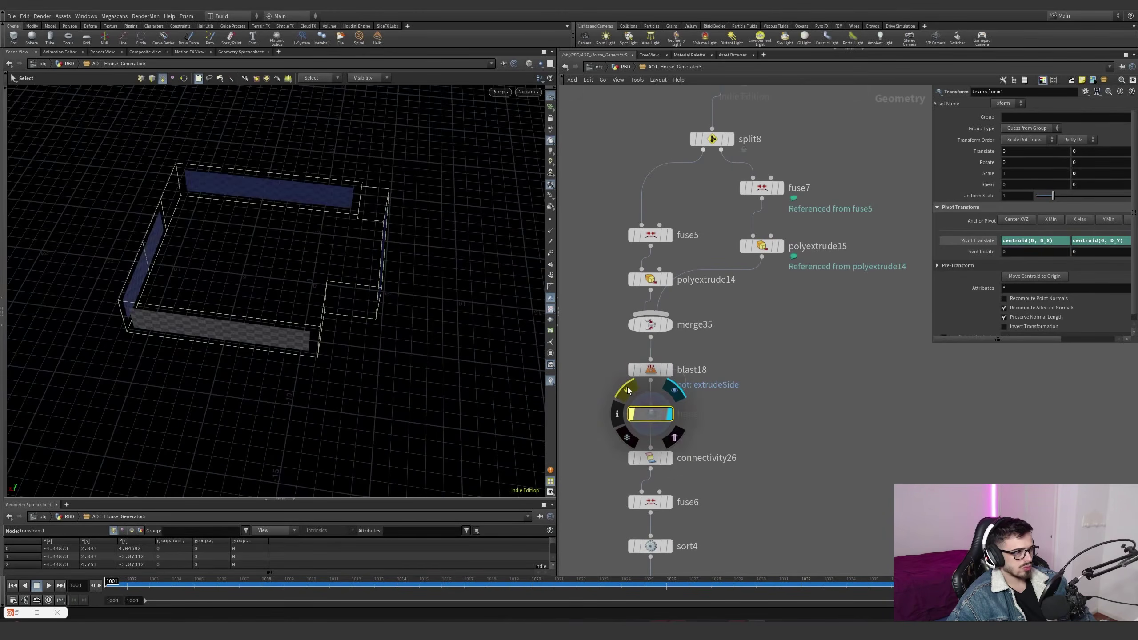
pyautogui.click(631, 414)
pyautogui.click(631, 413)
pyautogui.click(618, 396)
# Widen the parameter view of transform1 and examine its Y scale and centroid pivot expressions
pyautogui.moveTo(883, 236)
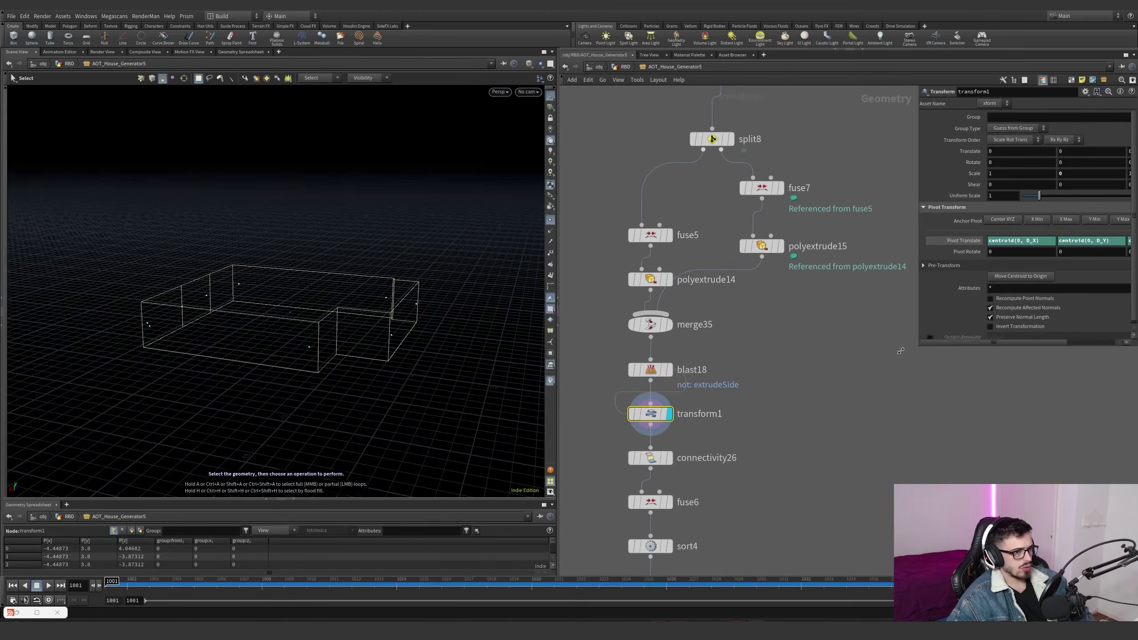
pyautogui.click(751, 242)
pyautogui.click(958, 251)
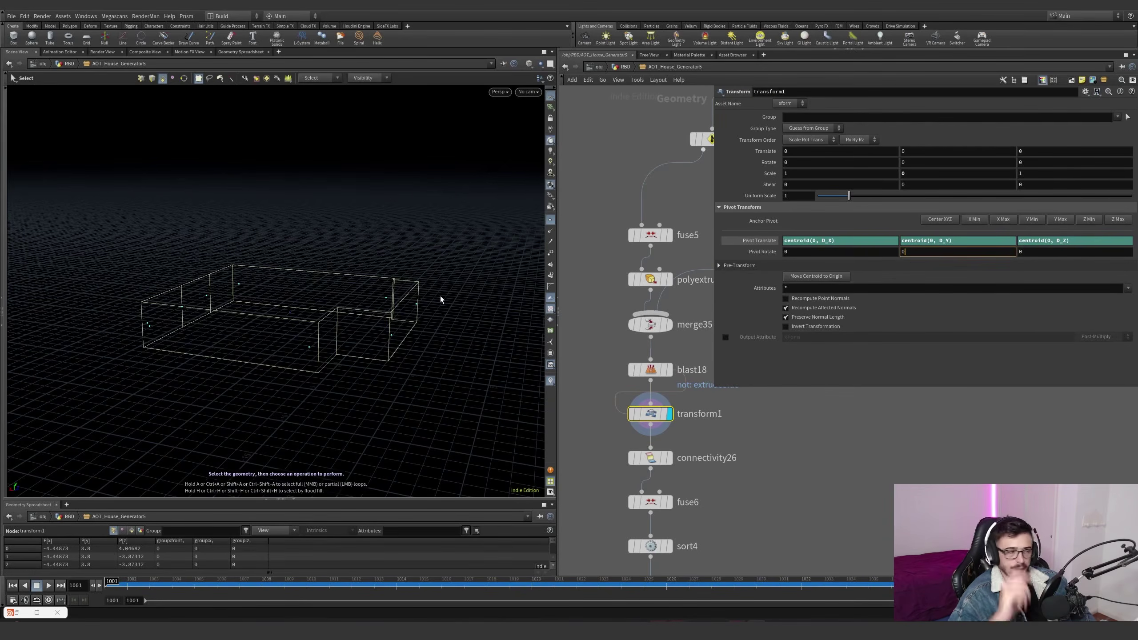
pyautogui.moveTo(923, 174); pyautogui.dragTo(921, 171, button='middle')
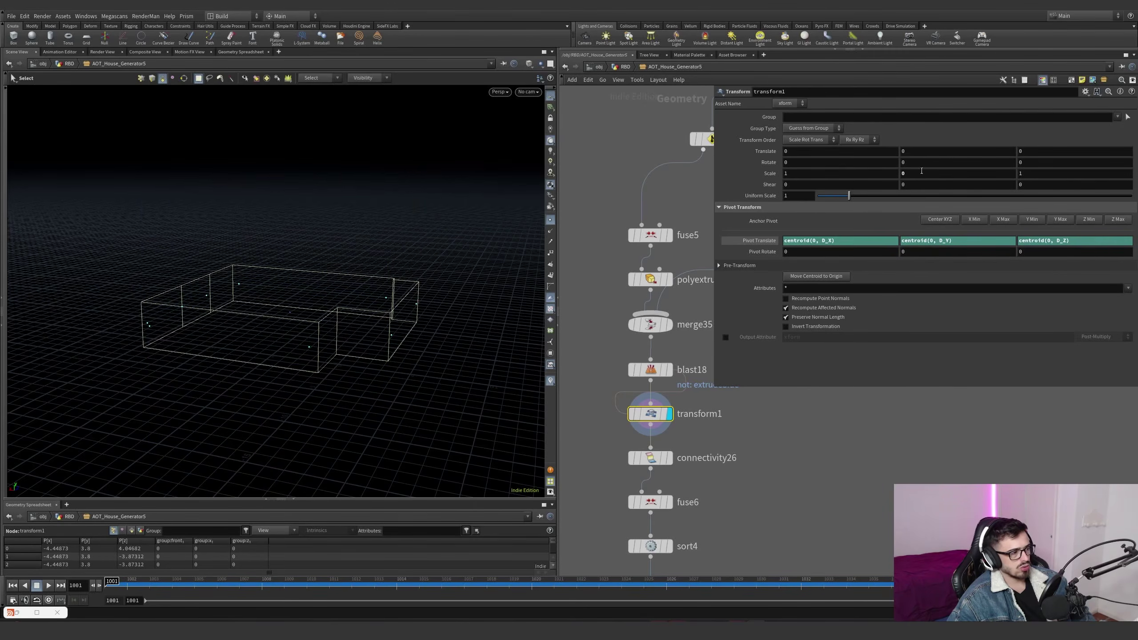
# Display fuse6 to examine its snap settings and narrow the parameter view to reveal the node names
pyautogui.moveTo(706, 487); pyautogui.dragTo(703, 349, button='middle')
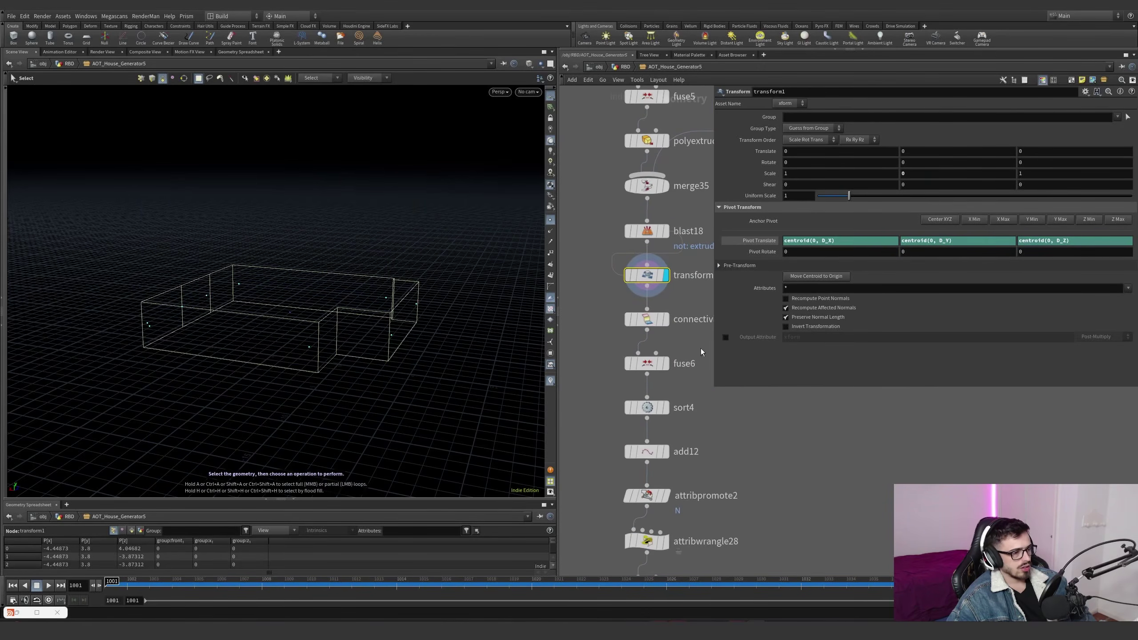
pyautogui.click(651, 364)
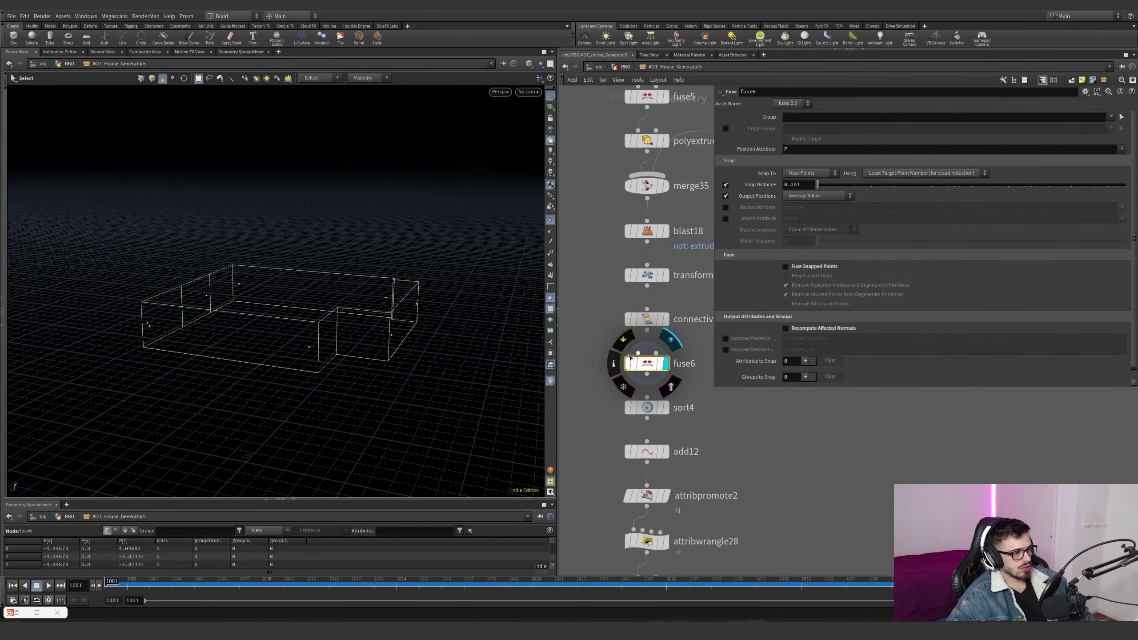
pyautogui.click(669, 324)
pyautogui.moveTo(715, 348); pyautogui.dragTo(763, 364)
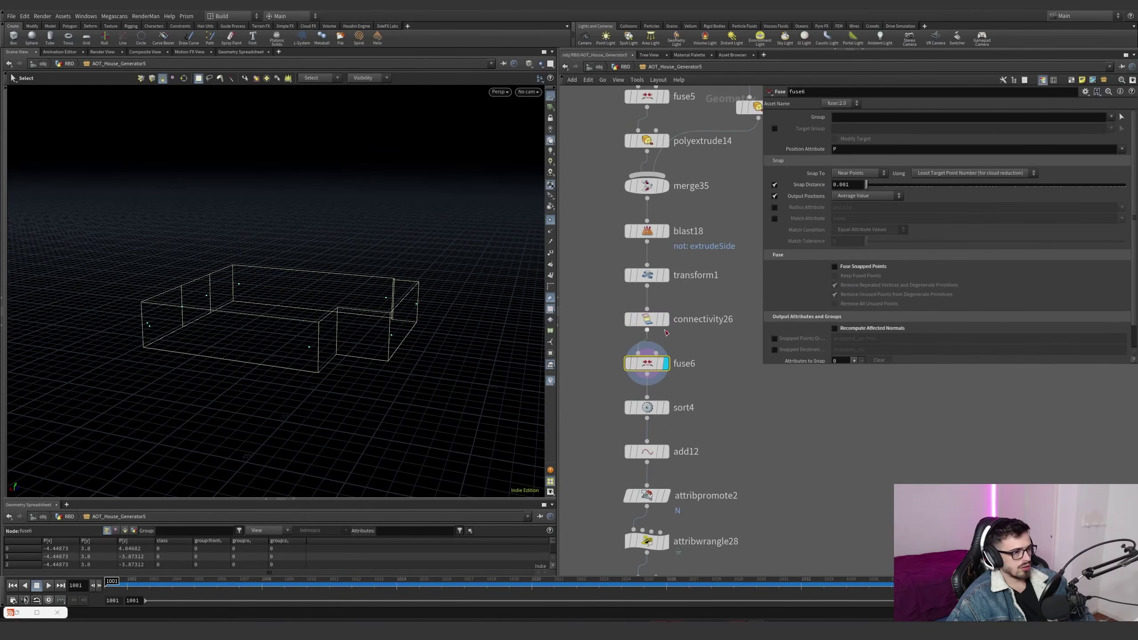
# Check the point sorting in sort4 and display add12 to inspect the lines along the walls
pyautogui.click(653, 407)
pyautogui.click(666, 452)
pyautogui.keyDown('alt'); pyautogui.moveTo(331, 343); pyautogui.dragTo(404, 374); pyautogui.keyUp('alt')
pyautogui.keyDown('alt'); pyautogui.moveTo(281, 354); pyautogui.dragTo(314, 348); pyautogui.keyUp('alt')
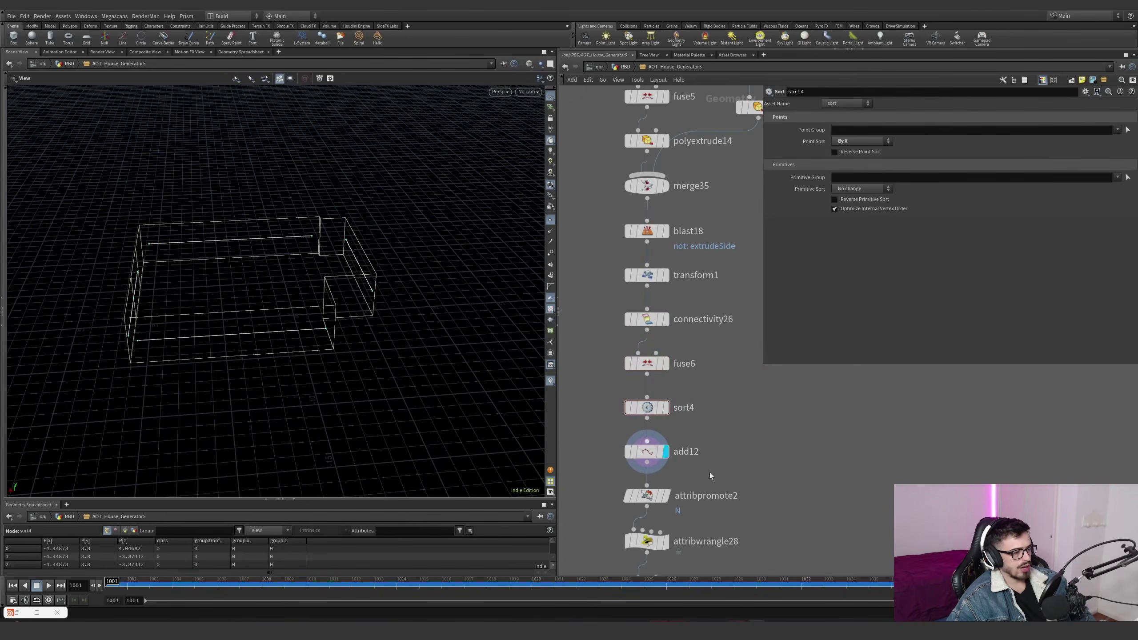
# Display attribwrangle28 and read its VEX code that groups the lines by normal direction
pyautogui.moveTo(689, 547); pyautogui.dragTo(657, 448, button='middle')
pyautogui.click(631, 442)
pyautogui.click(613, 443)
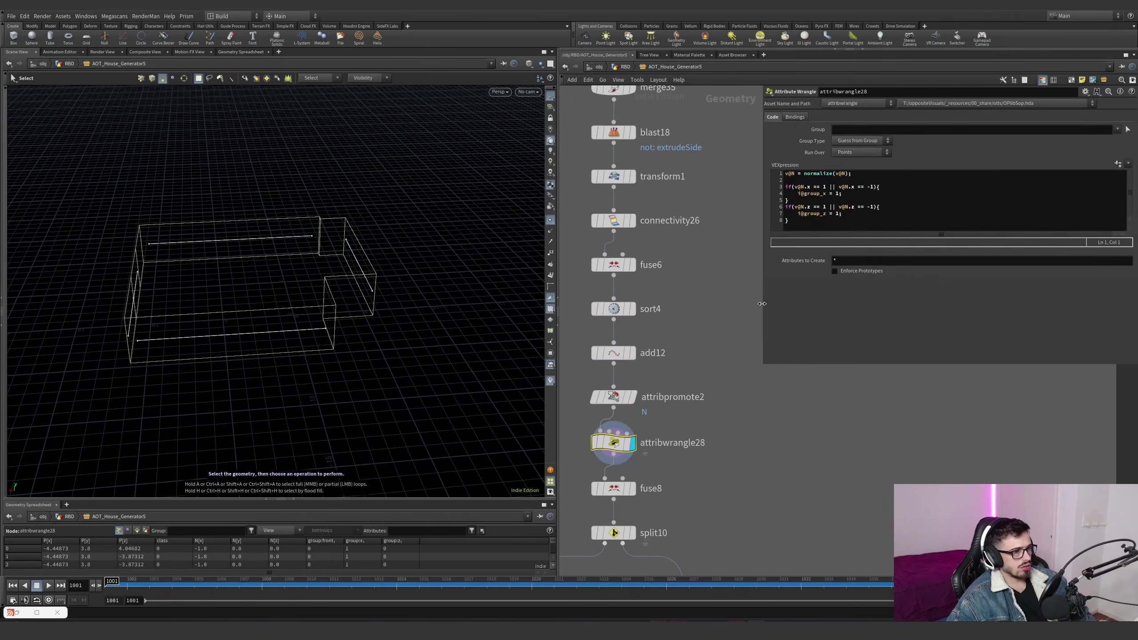
# Display fuse8 and split10 to review the snap settings and the group that separates the wall lines
pyautogui.moveTo(715, 418); pyautogui.dragTo(721, 314, button='middle')
pyautogui.click(638, 387)
pyautogui.click(625, 386)
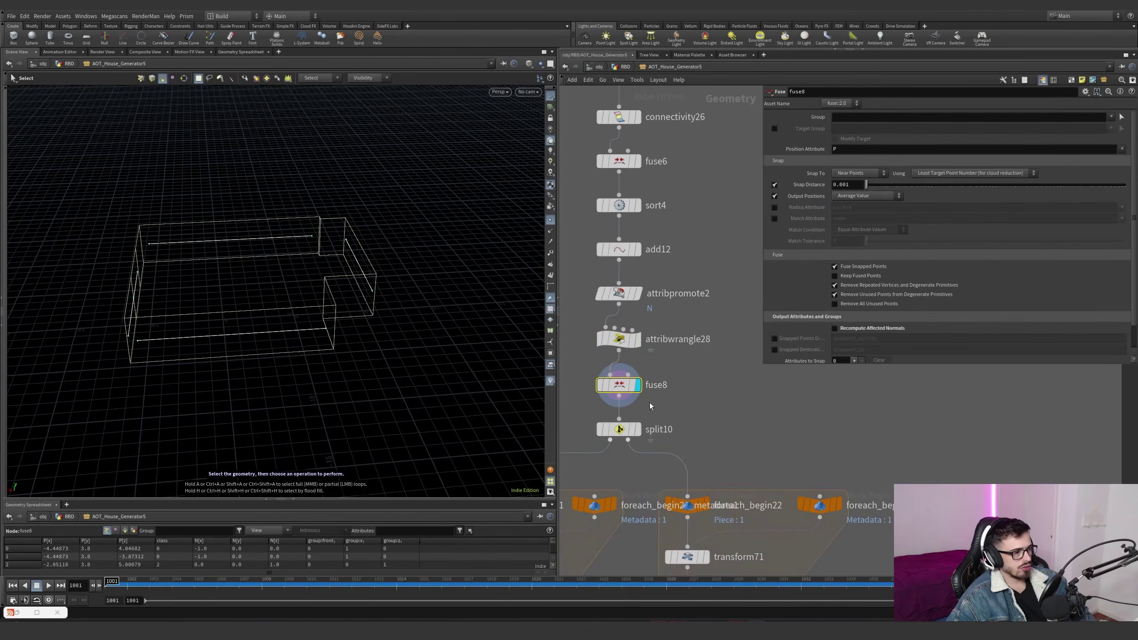
pyautogui.click(636, 429)
pyautogui.click(621, 429)
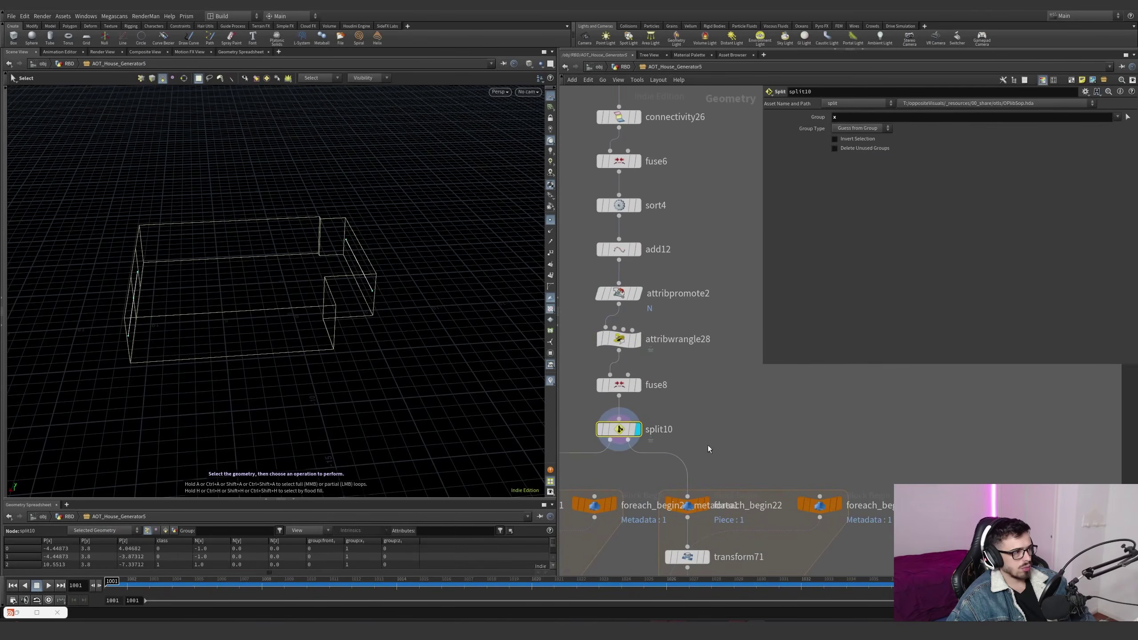
# Display scatter1 inside the for-each loop and examine the points scattered along the wall line
pyautogui.scroll(-3, 698, 413)
pyautogui.scroll(3, 596, 438)
pyautogui.click(627, 392)
pyautogui.click(610, 392)
pyautogui.keyDown('alt'); pyautogui.moveTo(263, 328); pyautogui.dragTo(386, 289); pyautogui.keyUp('alt')
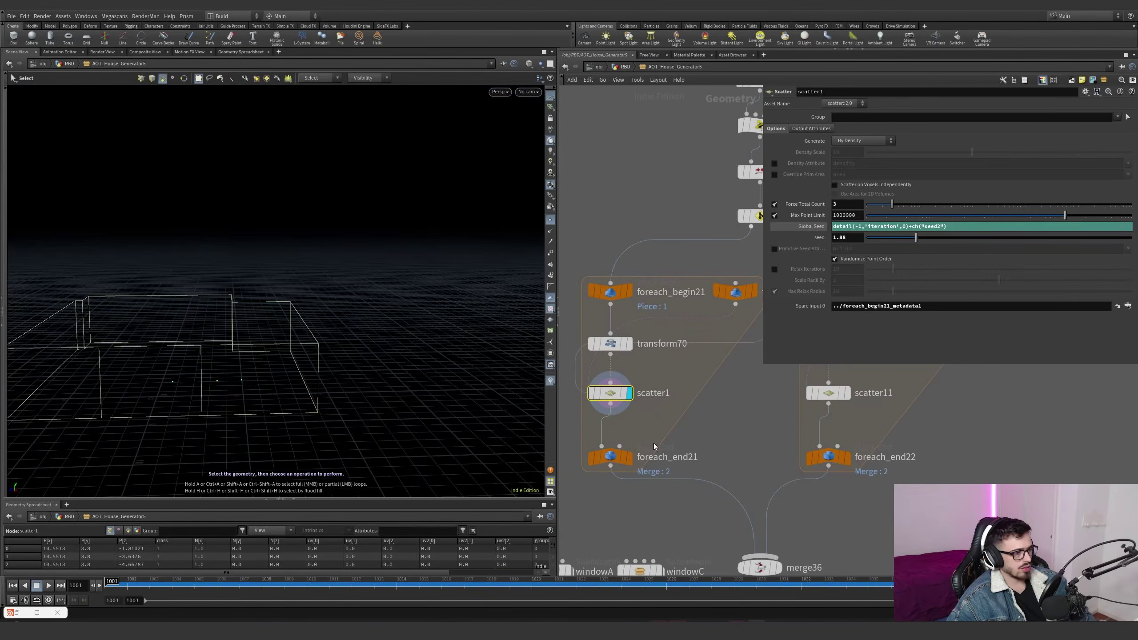
# Display merge36 to inspect the scattered window points from both loops around the walls
pyautogui.scroll(-4, 661, 440)
pyautogui.scroll(3, 719, 556)
pyautogui.moveTo(734, 448); pyautogui.dragTo(706, 437)
pyautogui.keyDown('alt'); pyautogui.moveTo(157, 314); pyautogui.dragTo(244, 347); pyautogui.keyUp('alt')
pyautogui.scroll(-2, 254, 310)
pyautogui.moveTo(735, 527); pyautogui.dragTo(703, 425, button='middle')
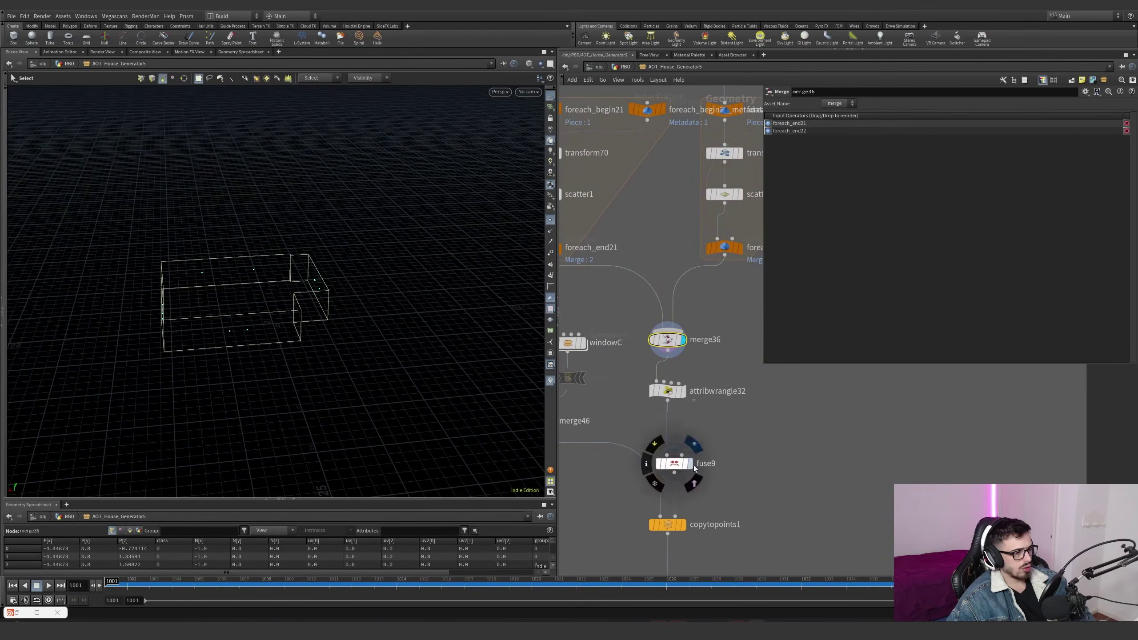
# Display fuse9 to check its snapping of nearby points and copytopoints1 to inspect the windows copied onto them
pyautogui.click(689, 463)
pyautogui.moveTo(340, 341)
pyautogui.keyDown('alt'); pyautogui.mouseDown()
pyautogui.moveTo(292, 302)
pyautogui.moveTo(283, 317)
pyautogui.moveTo(342, 337)
pyautogui.mouseUp(); pyautogui.keyUp('alt')
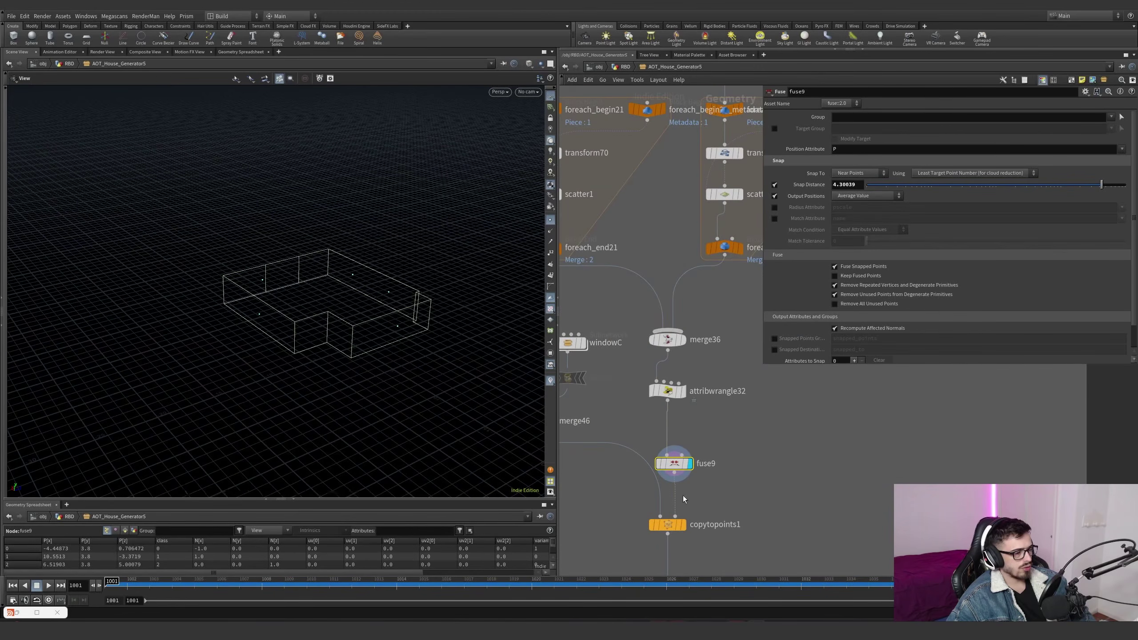
pyautogui.scroll(-3, 664, 496)
pyautogui.click(683, 412)
pyautogui.click(672, 411)
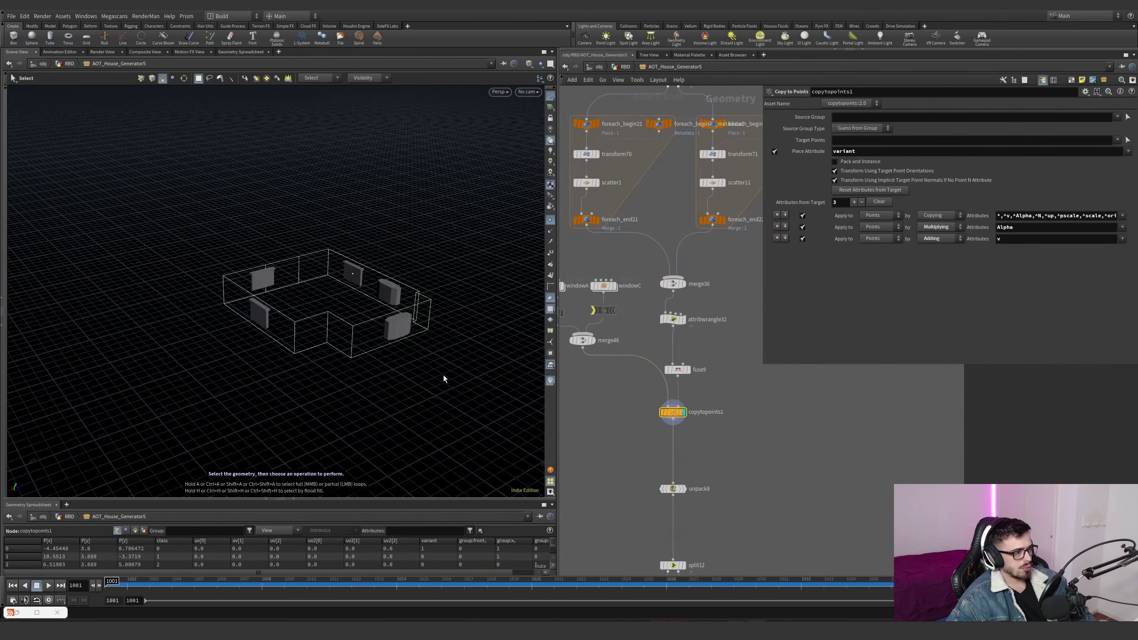
# Display the OUT_WINDOW_BBOX null to inspect the window bounding boxes on the walls
pyautogui.scroll(-3, 641, 192)
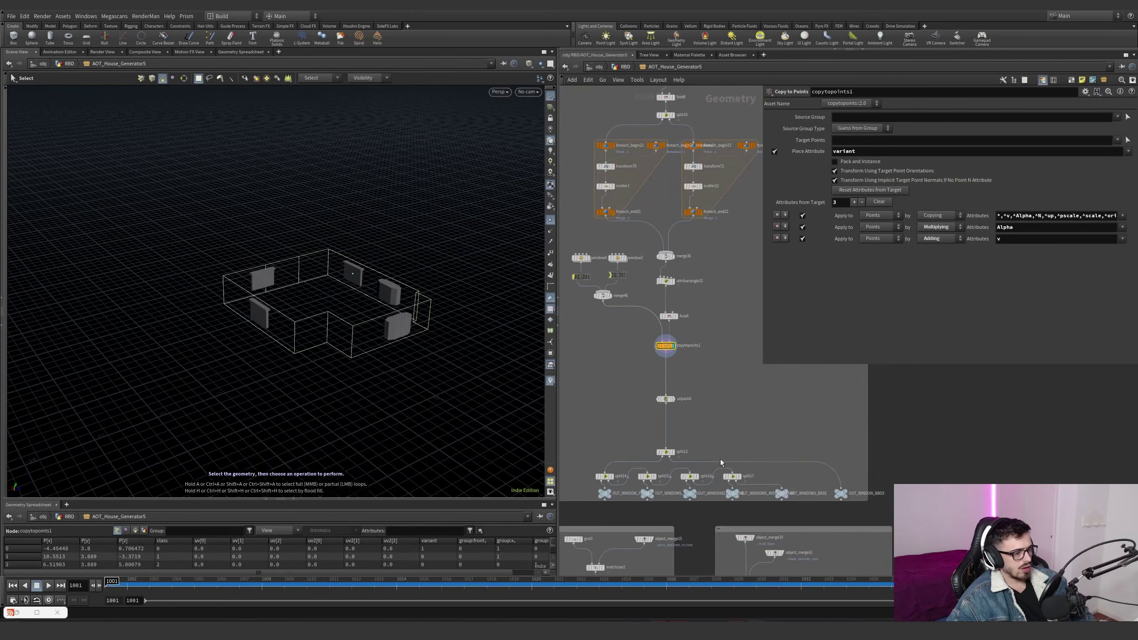
pyautogui.click(845, 494)
pyautogui.scroll(-4, 827, 478)
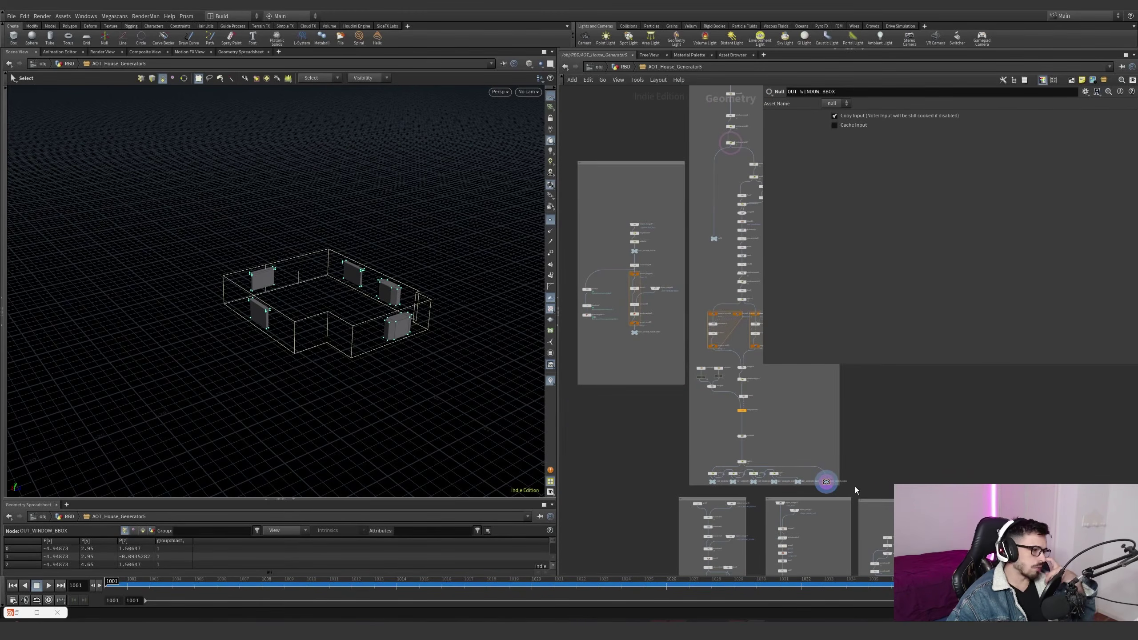
pyautogui.scroll(-2, 857, 469)
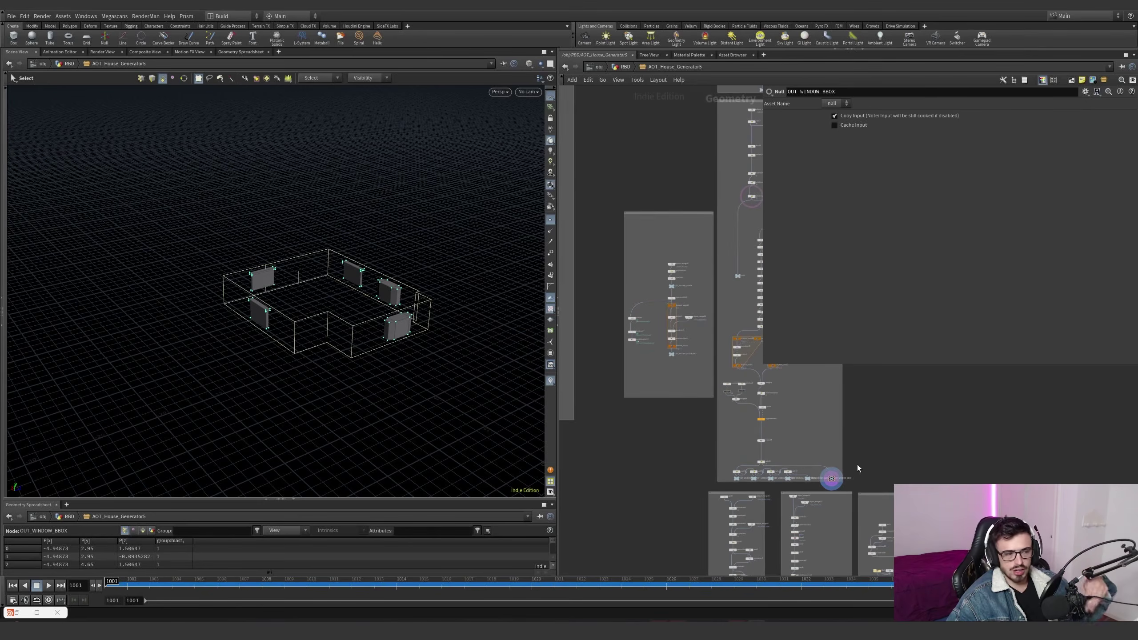
# Survey the remaining network boxes of the generator and narrow the parameter view to uncover more of the network
pyautogui.moveTo(856, 466); pyautogui.dragTo(750, 468, button='middle')
pyautogui.scroll(-6, 798, 436)
pyautogui.moveTo(718, 403); pyautogui.dragTo(759, 408, button='middle')
pyautogui.scroll(-2, 721, 380)
pyautogui.scroll(1, 724, 397)
pyautogui.moveTo(775, 526); pyautogui.dragTo(732, 295, button='middle')
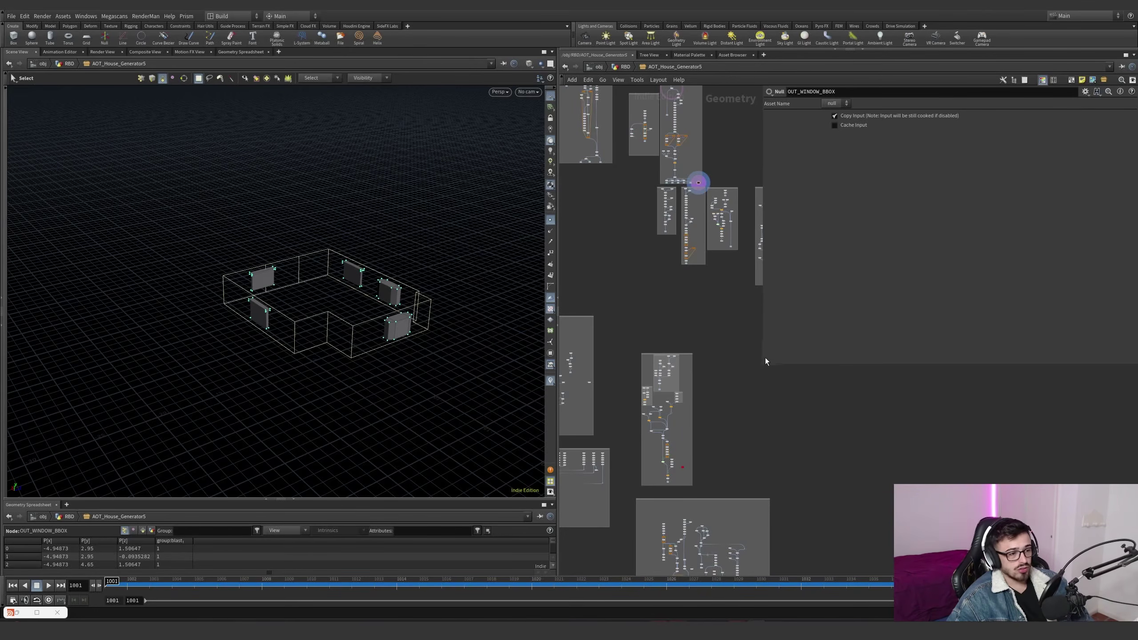
pyautogui.moveTo(762, 368)
pyautogui.mouseDown()
pyautogui.moveTo(818, 411)
pyautogui.moveTo(874, 406)
pyautogui.moveTo(892, 386)
pyautogui.moveTo(893, 443)
pyautogui.mouseUp()
pyautogui.moveTo(798, 484); pyautogui.dragTo(810, 374, button='middle')
pyautogui.moveTo(818, 468); pyautogui.dragTo(853, 397, button='middle')
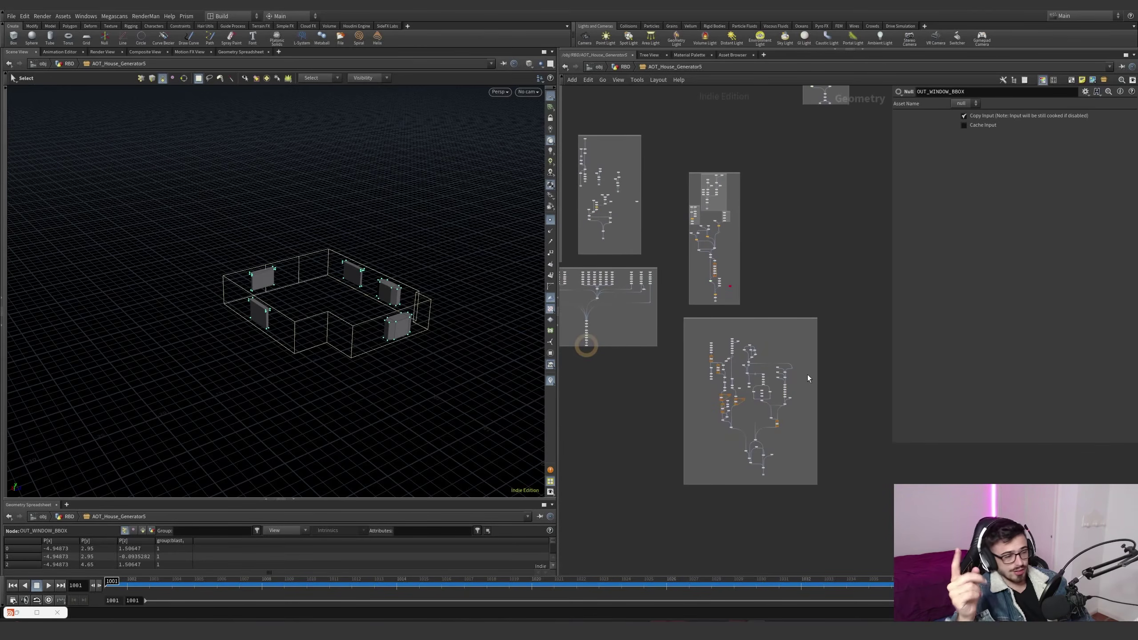
# Locate the node chain in the large lower network box and display its object_merge1 input
pyautogui.scroll(10, 807, 374)
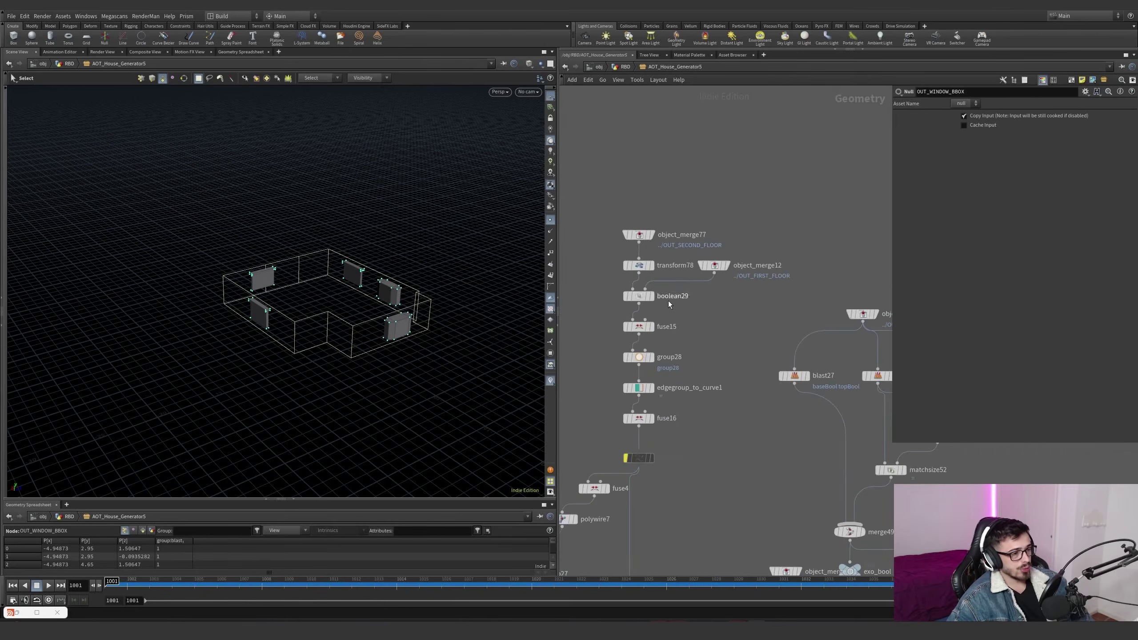
pyautogui.scroll(-6, 721, 343)
pyautogui.moveTo(710, 361); pyautogui.dragTo(776, 296, button='middle')
pyautogui.scroll(6, 661, 255)
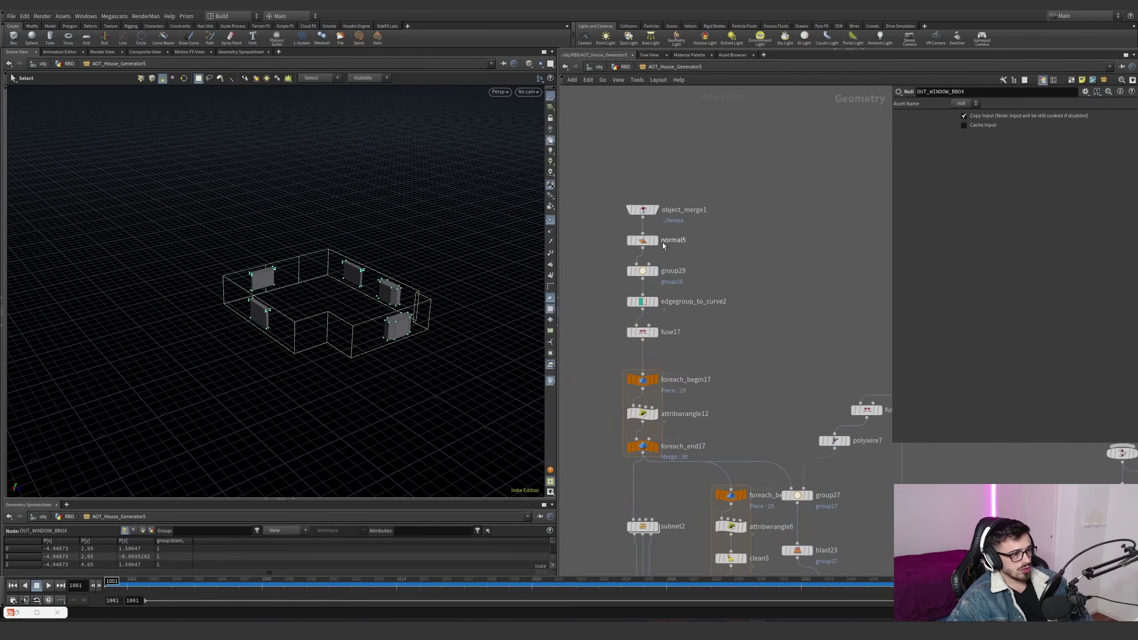
pyautogui.click(654, 207)
pyautogui.moveTo(708, 211); pyautogui.dragTo(603, 189)
# Display object_merge77 to inspect the second floor geometry and compare it with the object_merge1 input
pyautogui.scroll(-2, 745, 269)
pyautogui.moveTo(745, 270); pyautogui.dragTo(539, 326, button='middle')
pyautogui.click(686, 232)
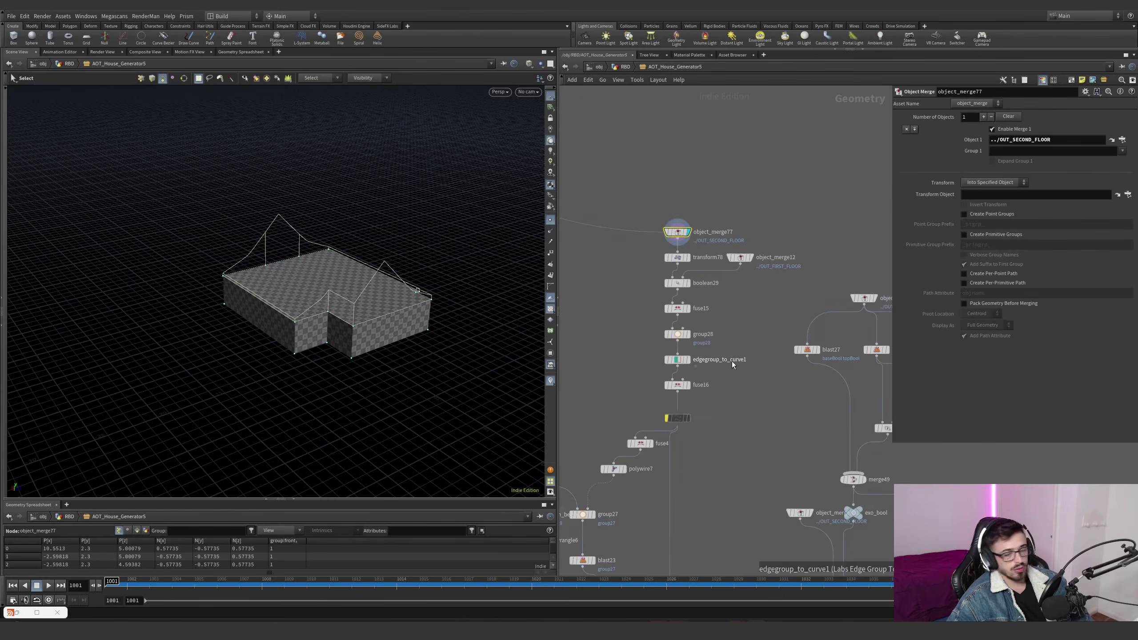
pyautogui.scroll(-3, 614, 356)
pyautogui.moveTo(614, 357); pyautogui.dragTo(747, 341, button='middle')
pyautogui.scroll(3, 652, 340)
pyautogui.click(626, 265)
pyautogui.scroll(-4, 659, 351)
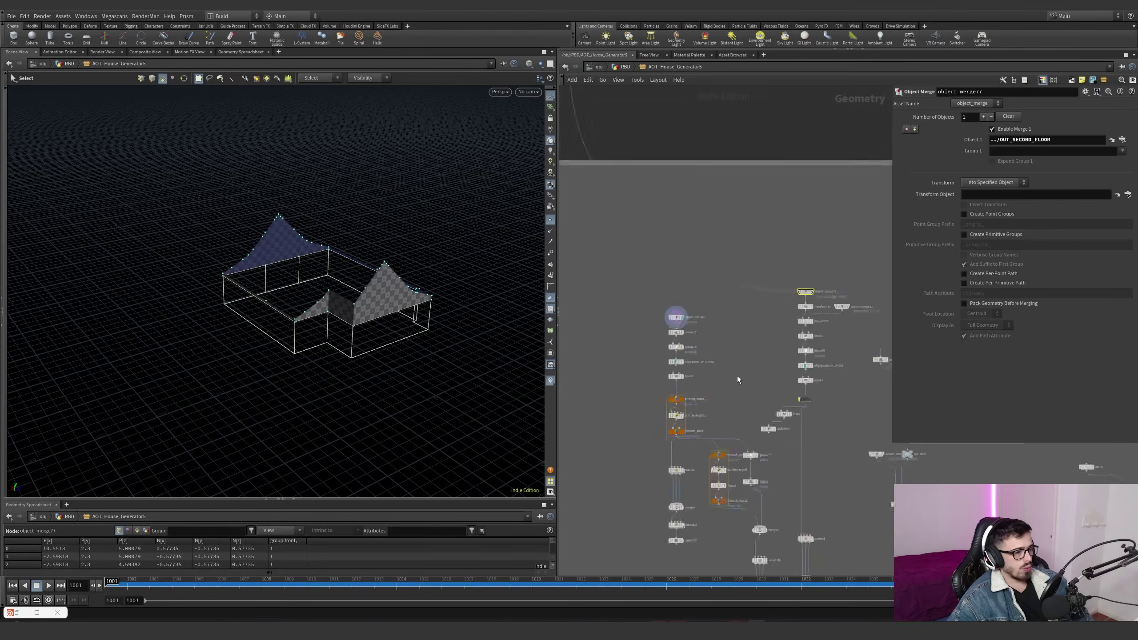
# Find nodes matching "roofti" and go to the OUT_ROOFTILES node
pyautogui.scroll(-5, 738, 349)
pyautogui.hotkey('ctrl', 'f')
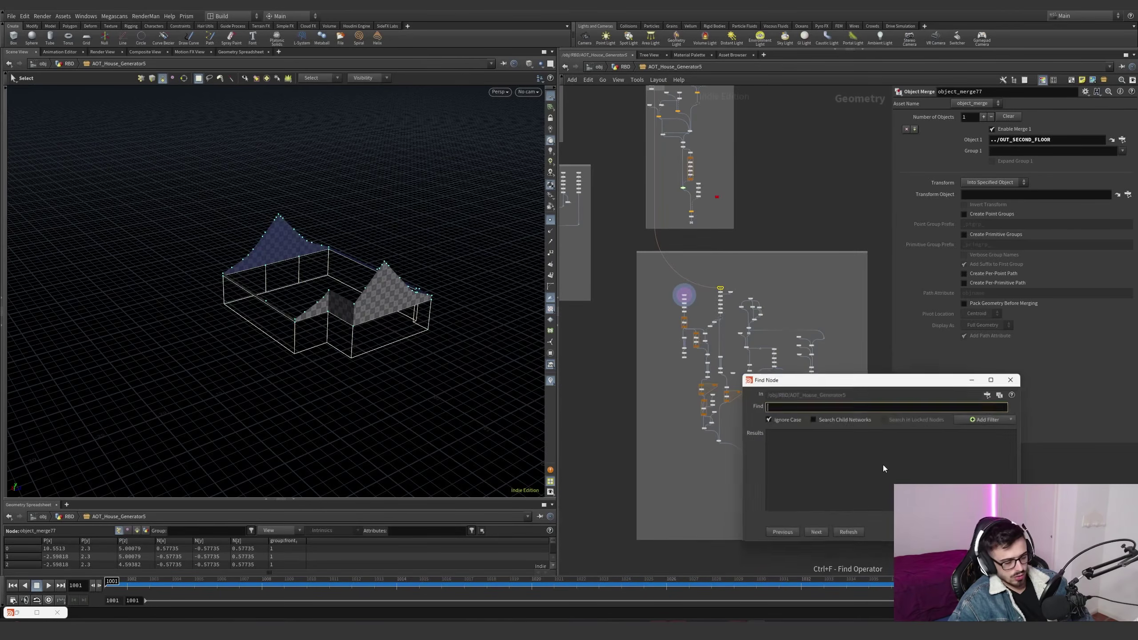
pyautogui.write('roofti')
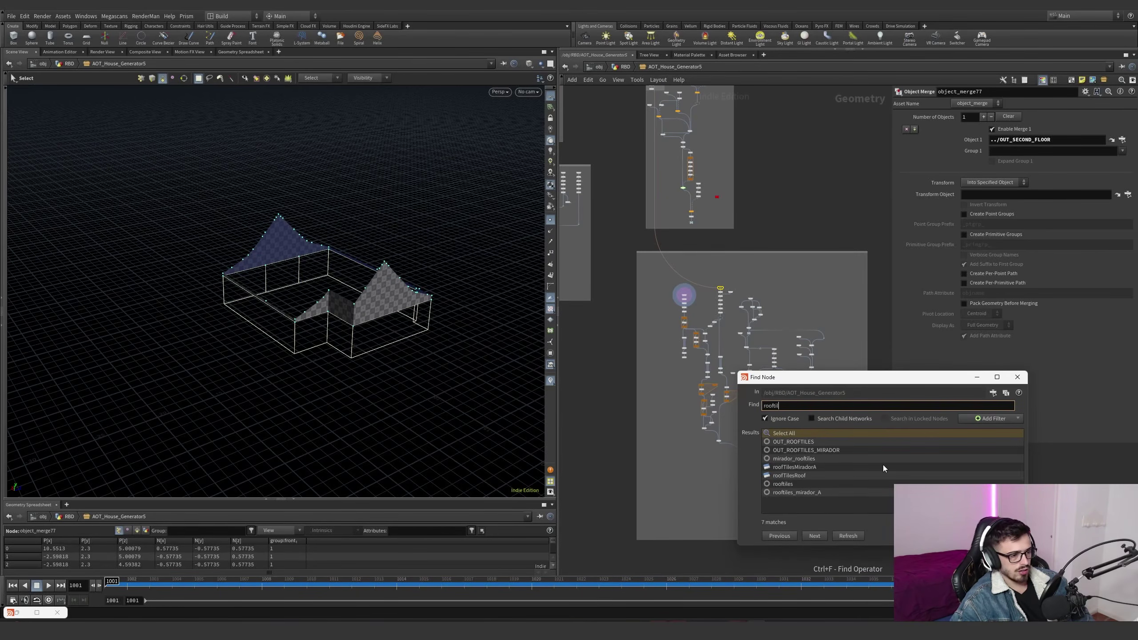
pyautogui.doubleClick(791, 442)
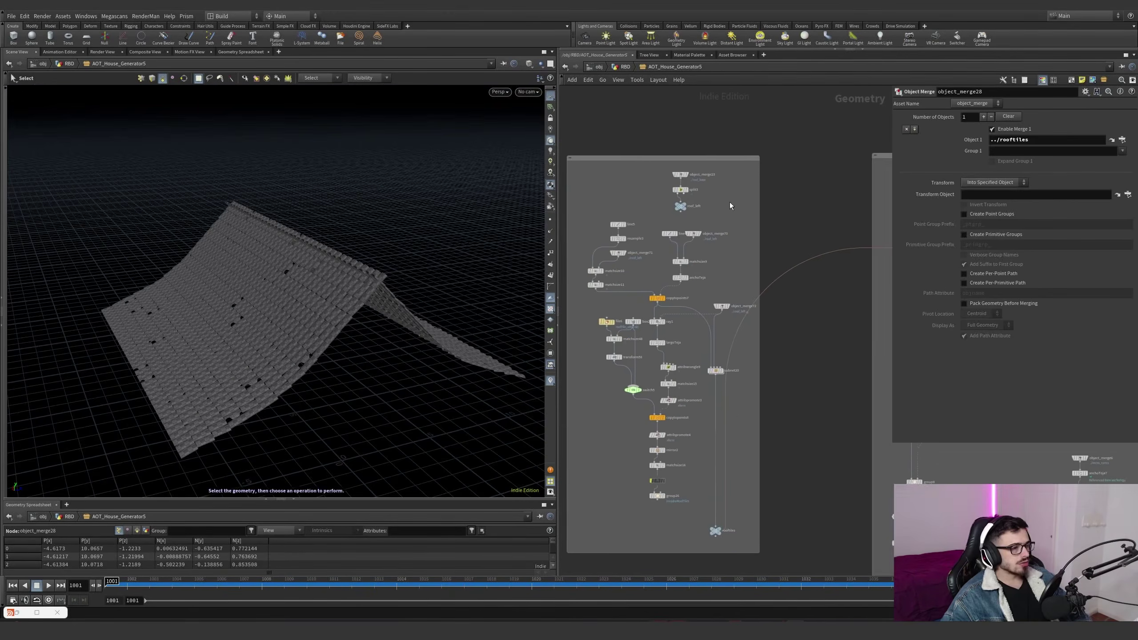
# Display object_merge23 in the roof tiles network to inspect the roof base surface from above
pyautogui.moveTo(730, 203); pyautogui.dragTo(760, 213, button='middle')
pyautogui.scroll(2, 720, 200)
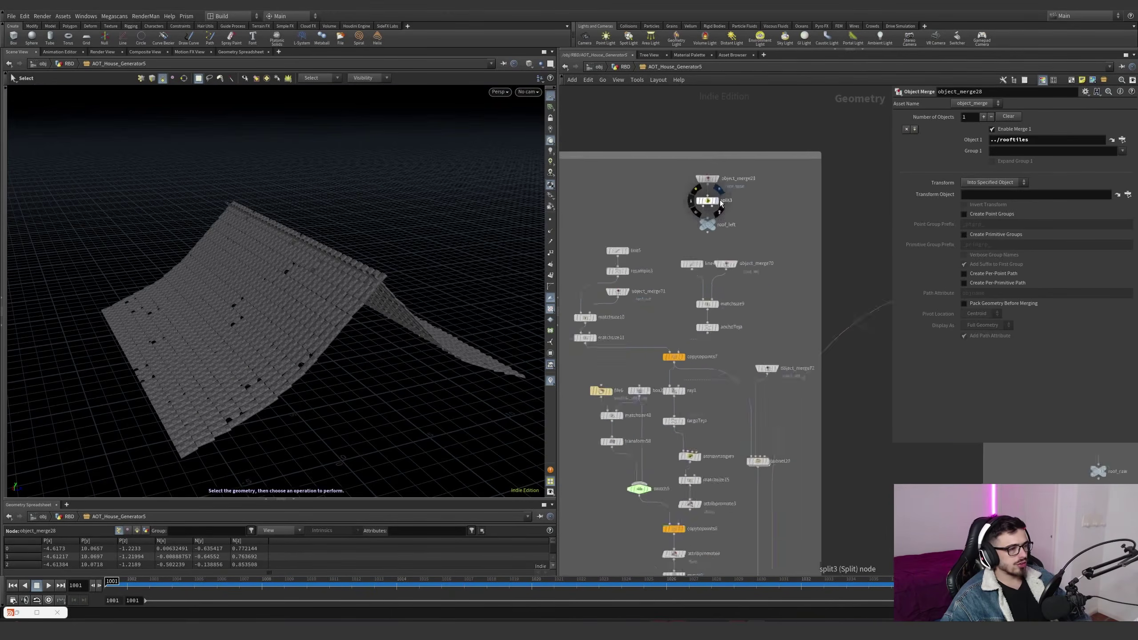
pyautogui.click(717, 174)
pyautogui.moveTo(314, 269)
pyautogui.keyDown('alt'); pyautogui.mouseDown()
pyautogui.moveTo(495, 244)
pyautogui.moveTo(527, 196)
pyautogui.moveTo(435, 255)
pyautogui.moveTo(427, 273)
pyautogui.moveTo(409, 257)
pyautogui.moveTo(424, 282)
pyautogui.moveTo(405, 305)
pyautogui.mouseUp(); pyautogui.keyUp('alt')
pyautogui.scroll(-3, 527, 196)
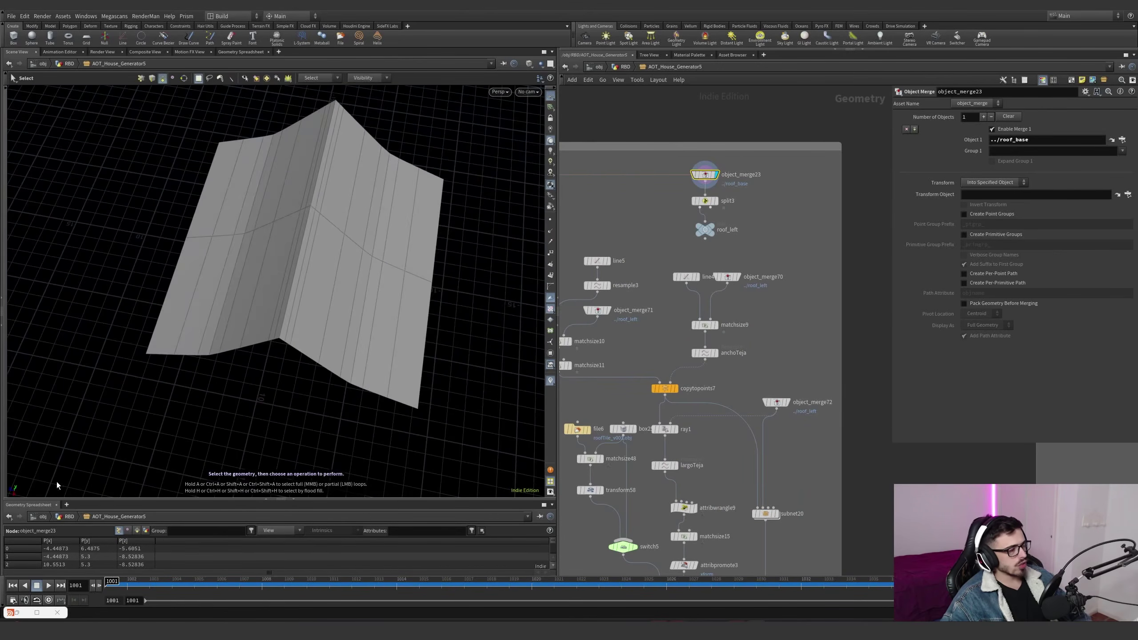
# Display split3 and the roof_left null to examine the isolated half of the roof
pyautogui.click(718, 203)
pyautogui.click(707, 201)
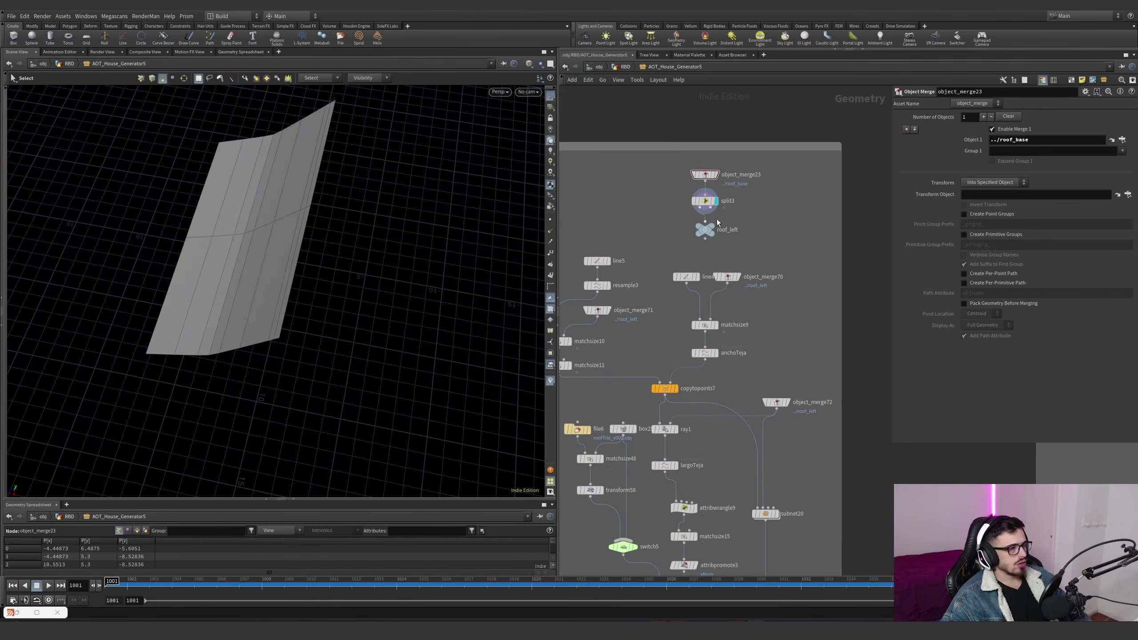
pyautogui.moveTo(340, 135)
pyautogui.mouseDown()
pyautogui.moveTo(331, 157)
pyautogui.moveTo(333, 142)
pyautogui.mouseUp()
pyautogui.press('s')
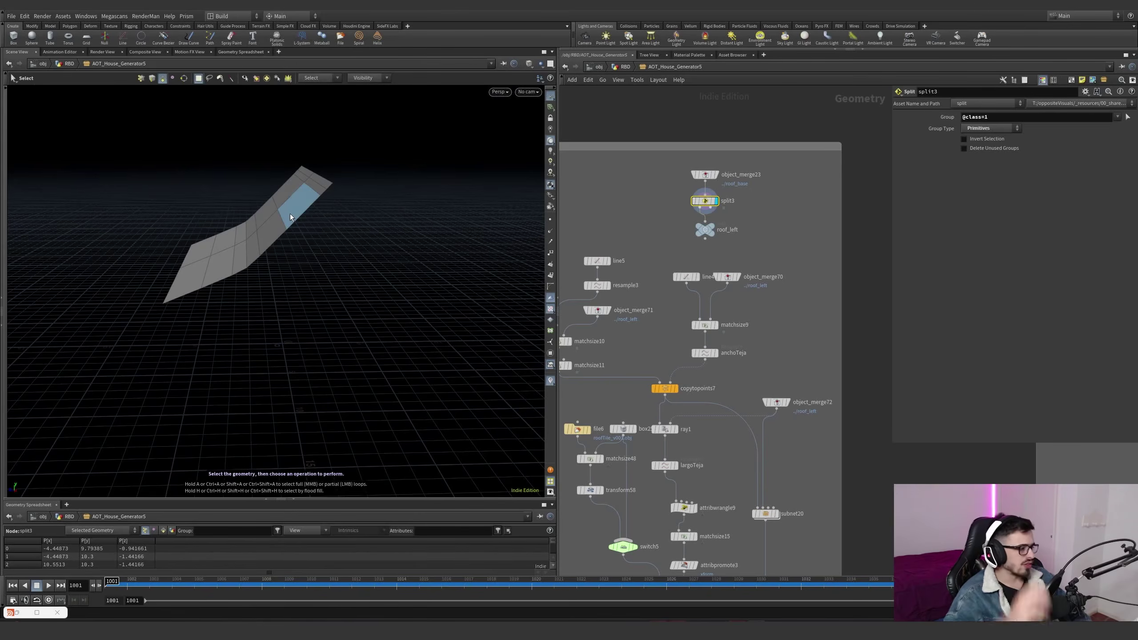
pyautogui.click(714, 224)
pyautogui.moveTo(758, 241); pyautogui.dragTo(681, 216)
pyautogui.moveTo(770, 236); pyautogui.dragTo(812, 211, button='middle')
pyautogui.scroll(-2, 812, 210)
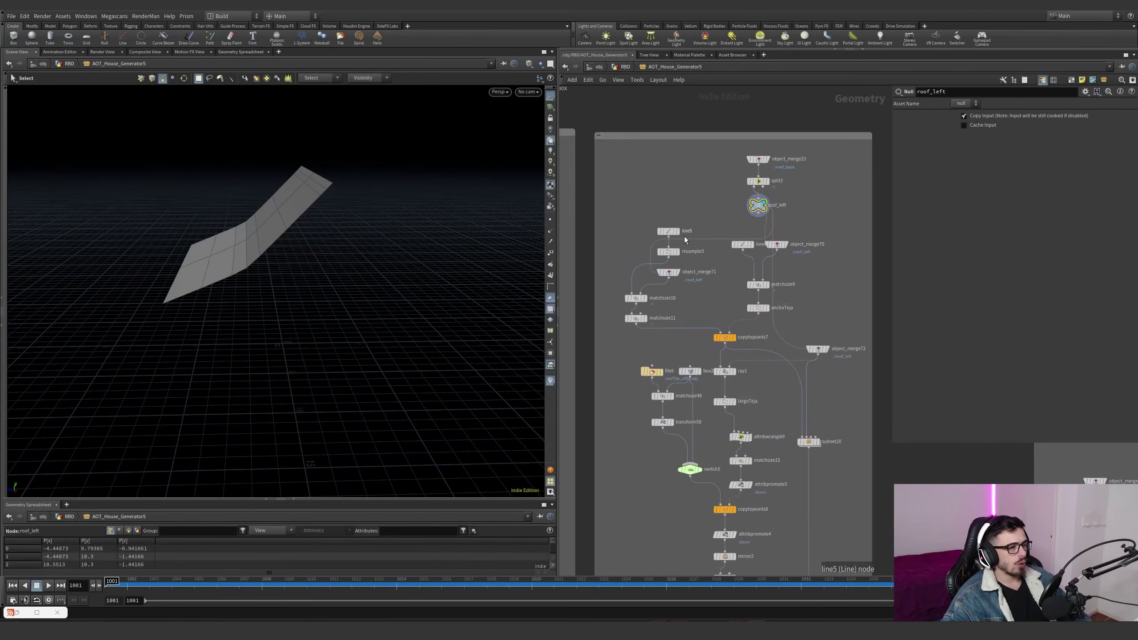
# Display line5 and resample3 to inspect the starting line and its segment length settings
pyautogui.scroll(2, 684, 236)
pyautogui.click(675, 229)
pyautogui.moveTo(714, 243); pyautogui.dragTo(647, 211)
pyautogui.keyDown('alt'); pyautogui.moveTo(365, 243); pyautogui.dragTo(358, 309); pyautogui.keyUp('alt')
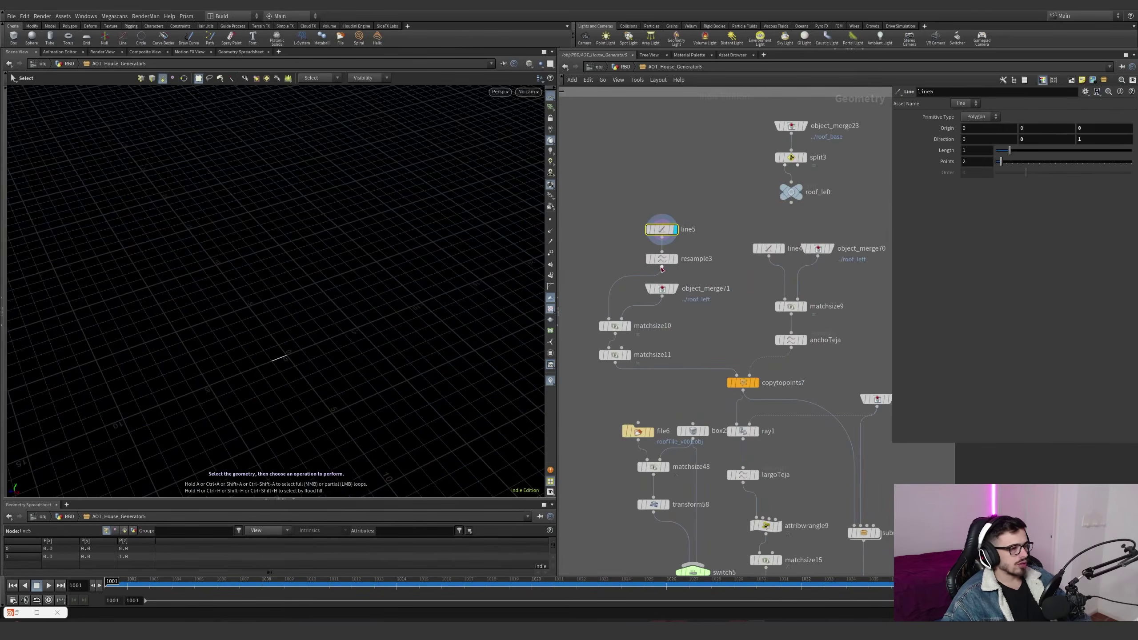
pyautogui.click(675, 260)
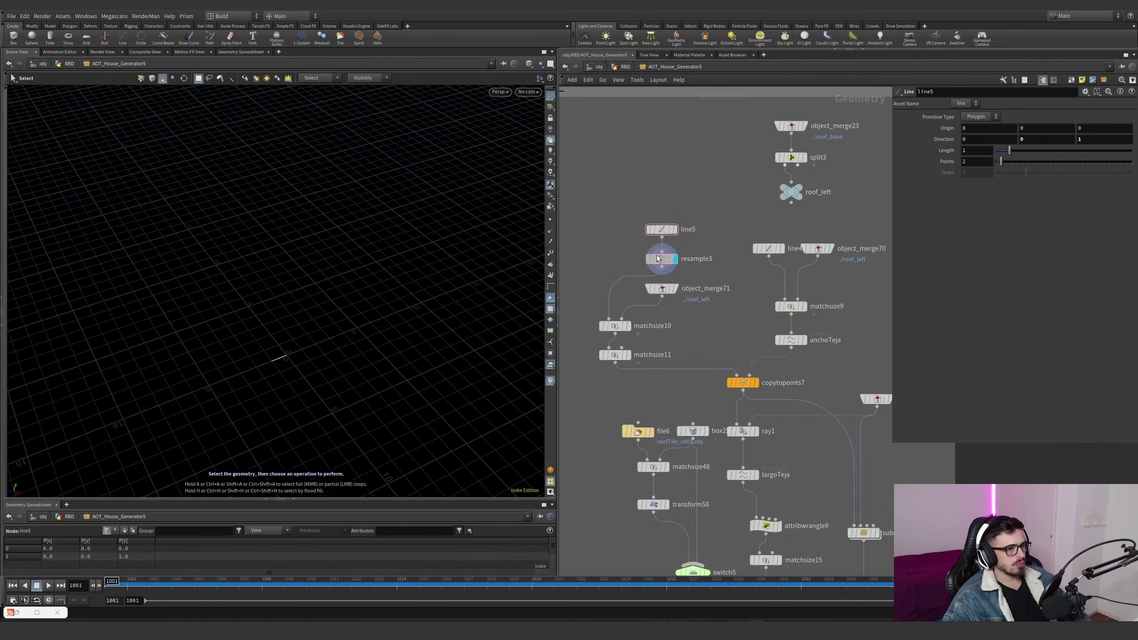
pyautogui.click(658, 259)
pyautogui.keyDown('alt'); pyautogui.moveTo(330, 372); pyautogui.dragTo(340, 341, button='right'); pyautogui.keyUp('alt')
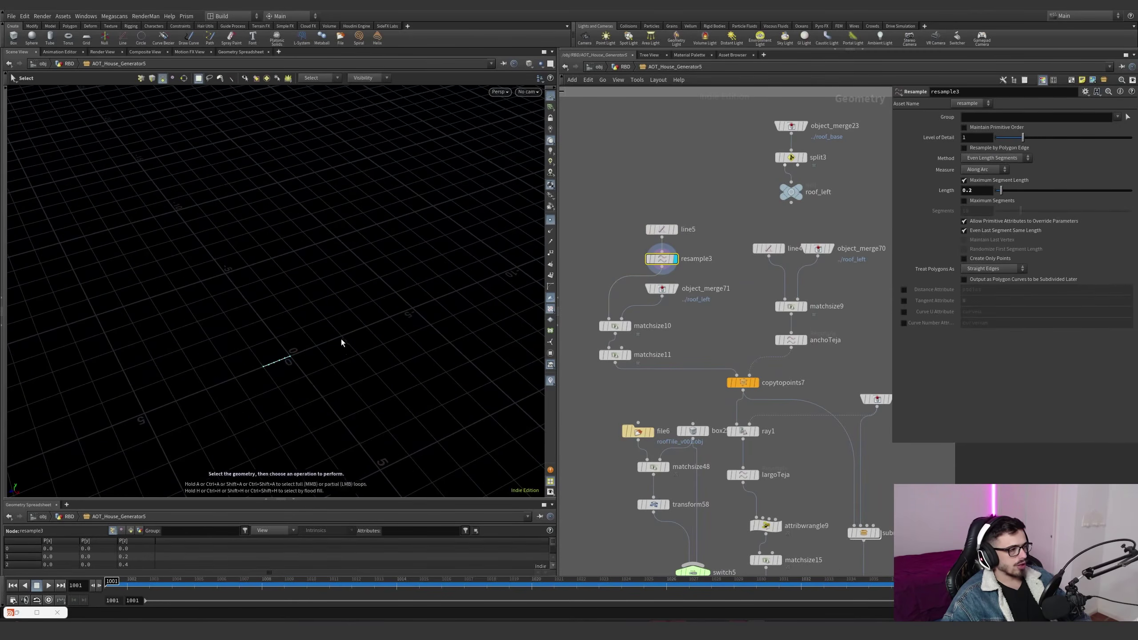
# Display matchsize10 and show object_merge71 as a template to compare the scaled line with the roof half
pyautogui.click(629, 326)
pyautogui.doubleClick(653, 325)
pyautogui.moveTo(635, 326)
pyautogui.mouseDown()
pyautogui.moveTo(661, 317)
pyautogui.moveTo(616, 322)
pyautogui.mouseUp()
pyautogui.keyDown('alt'); pyautogui.moveTo(274, 334); pyautogui.dragTo(190, 276); pyautogui.keyUp('alt')
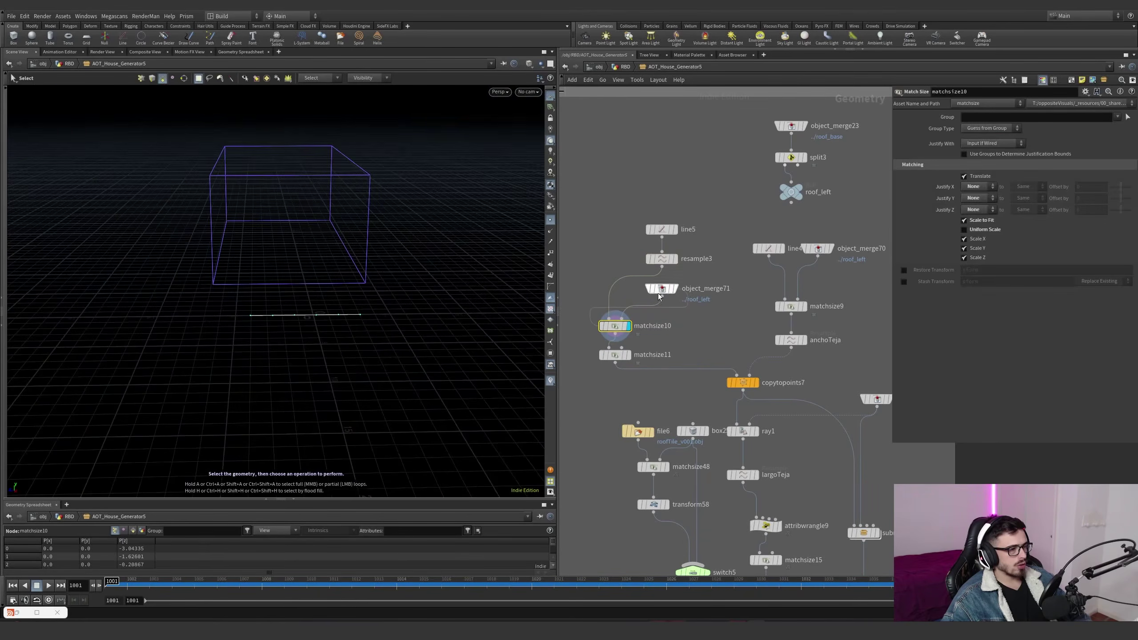
pyautogui.click(672, 288)
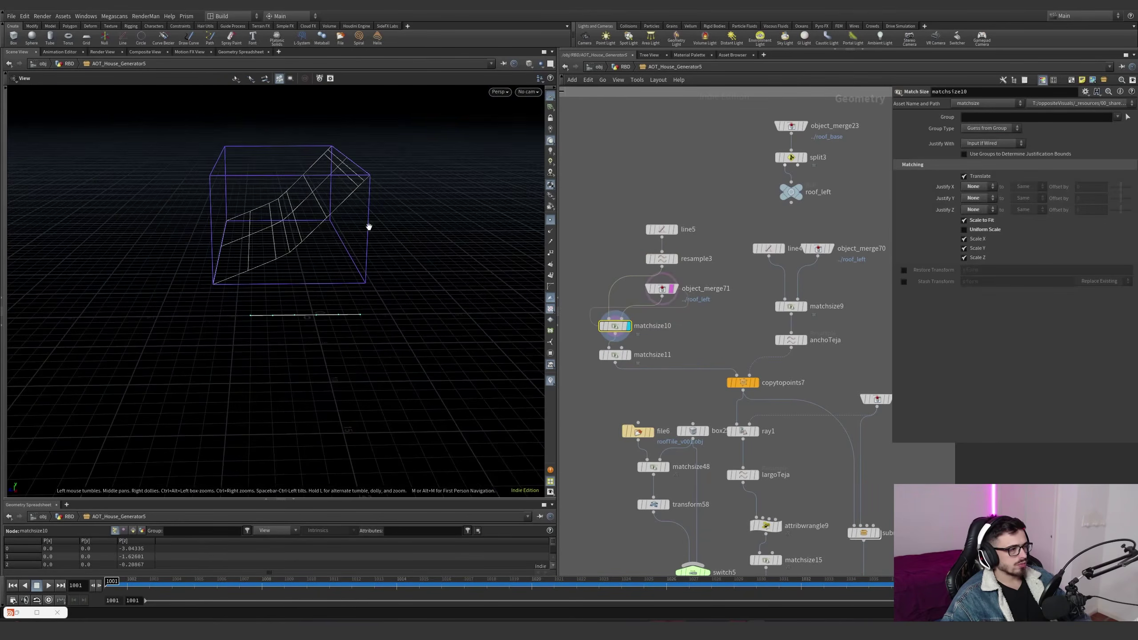
# Check matchsize11's justification settings and switch the display back to matchsize10 to compare the line positions
pyautogui.click(628, 356)
pyautogui.click(616, 356)
pyautogui.click(628, 326)
pyautogui.keyDown('alt'); pyautogui.moveTo(364, 242); pyautogui.dragTo(349, 314); pyautogui.keyUp('alt')
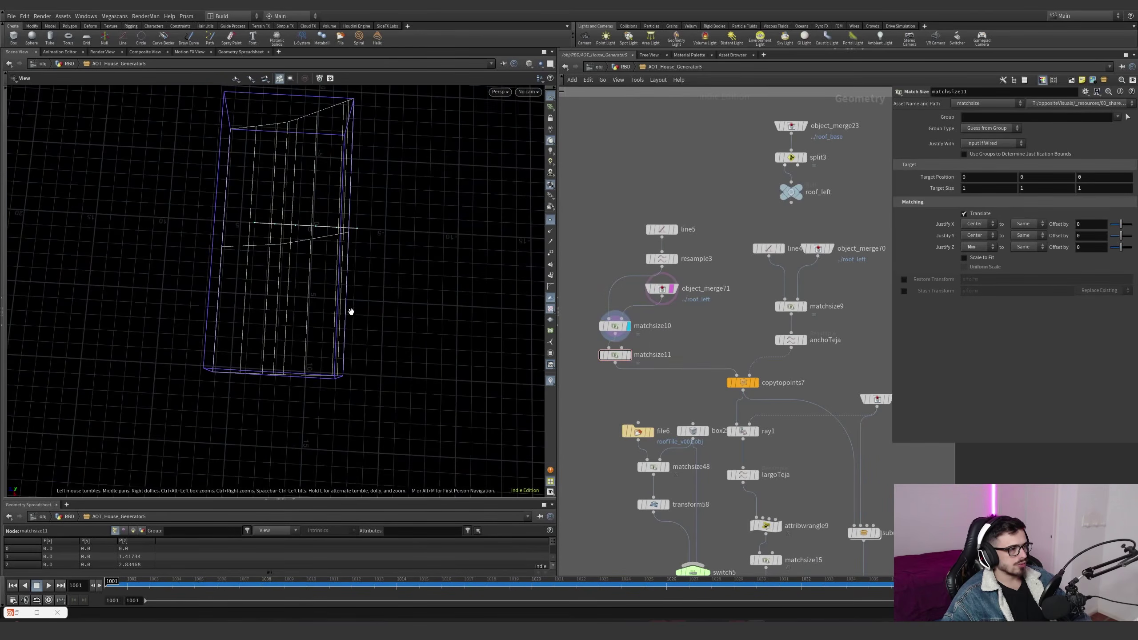
# Display matchsize11, select both match size nodes and check the line against the roof half in the top view
pyautogui.scroll(-2, 349, 314)
pyautogui.click(616, 326)
pyautogui.click(629, 355)
pyautogui.moveTo(643, 387); pyautogui.dragTo(595, 319)
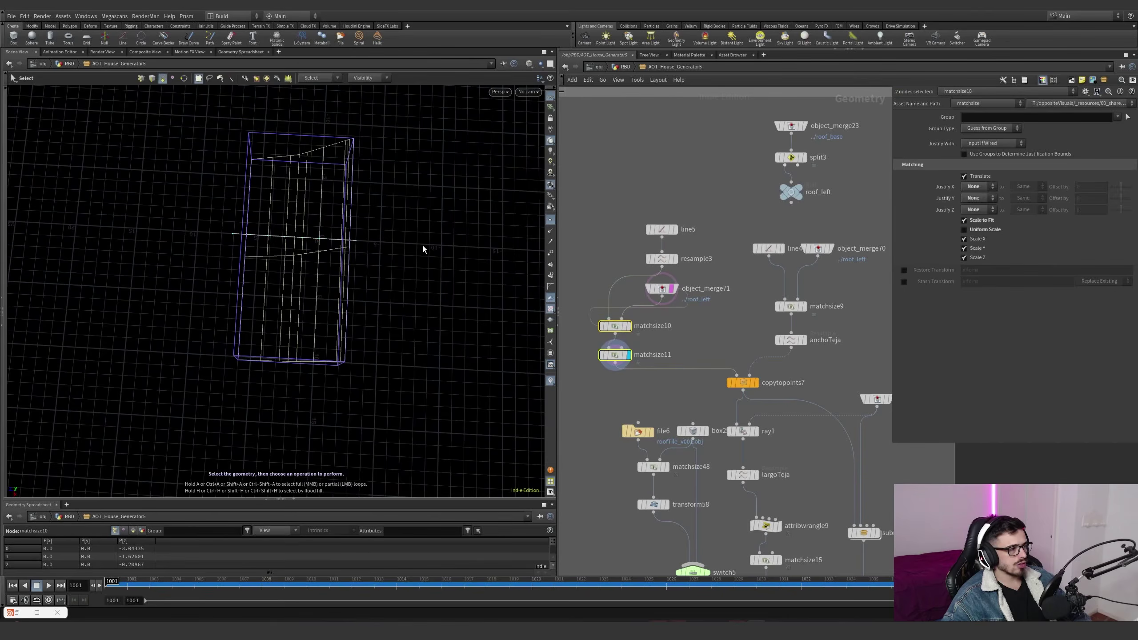
pyautogui.hotkey('space', '2')
pyautogui.scroll(-2, 252, 309)
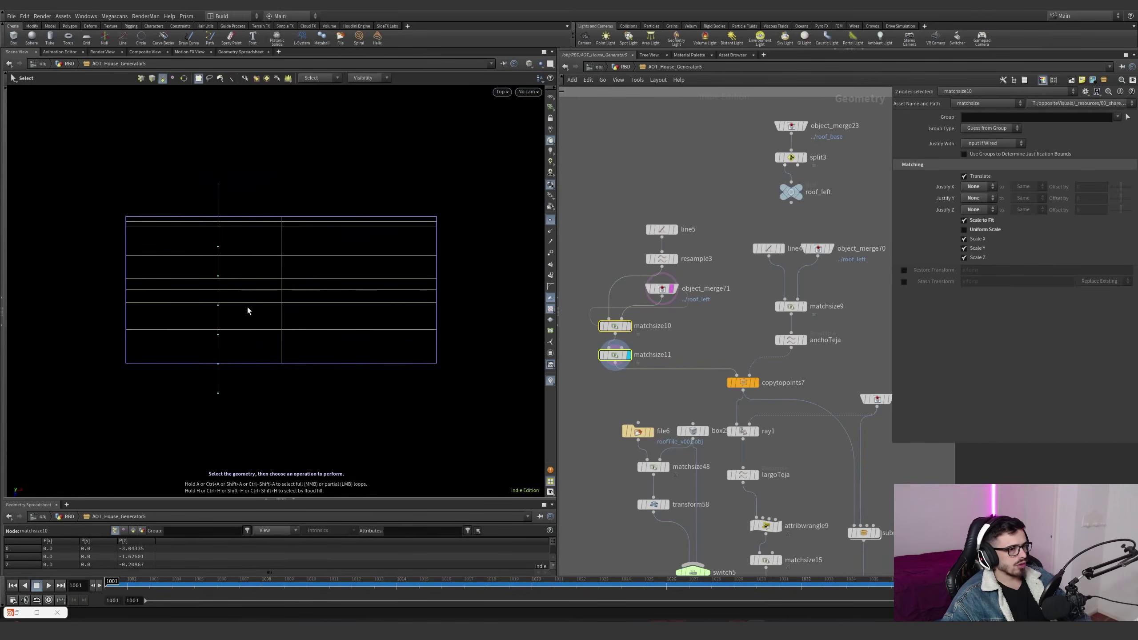
pyautogui.hotkey('space', '1')
# Display matchsize9 and anchoTeja to inspect the line fitted to the roof's upper edge and its resampled points
pyautogui.moveTo(796, 312); pyautogui.dragTo(760, 337, button='middle')
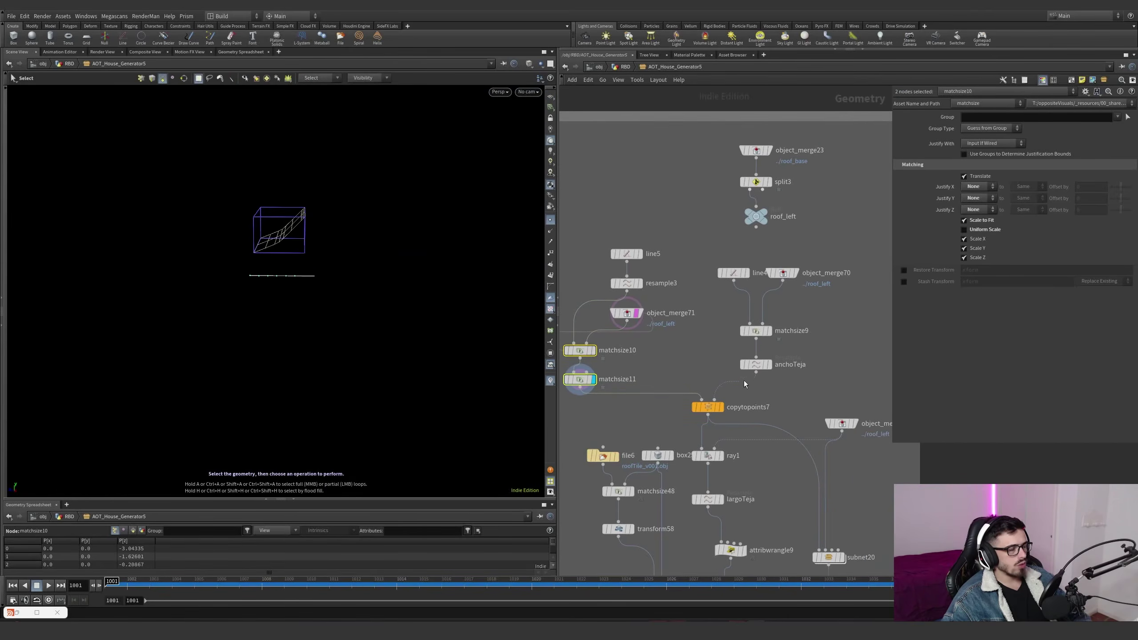
pyautogui.scroll(2, 791, 296)
pyautogui.click(765, 336)
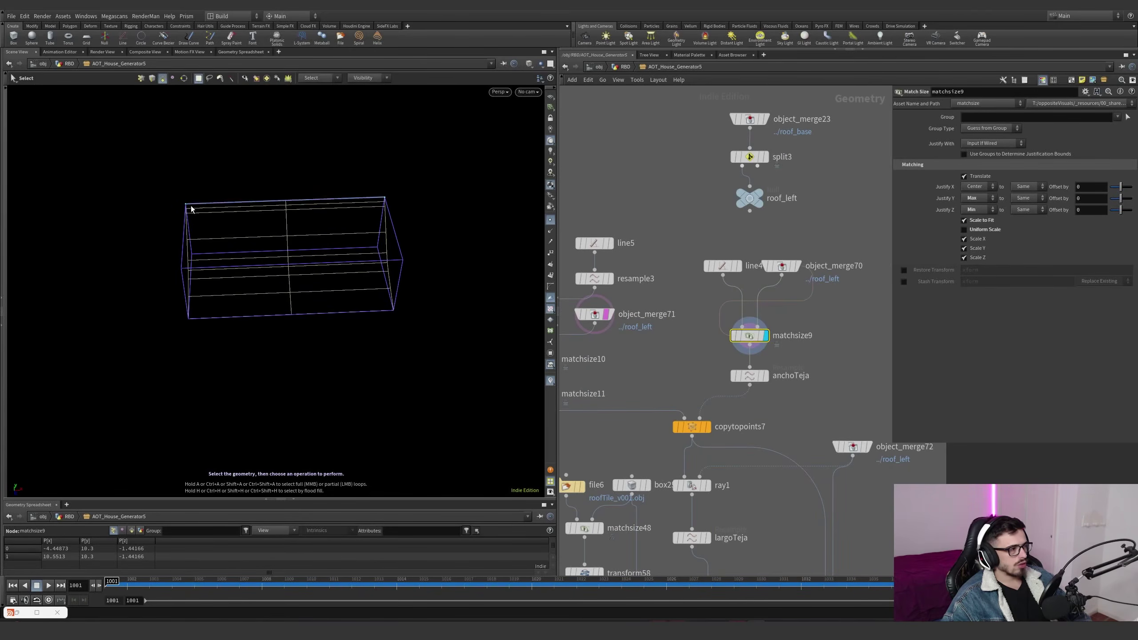
pyautogui.click(764, 376)
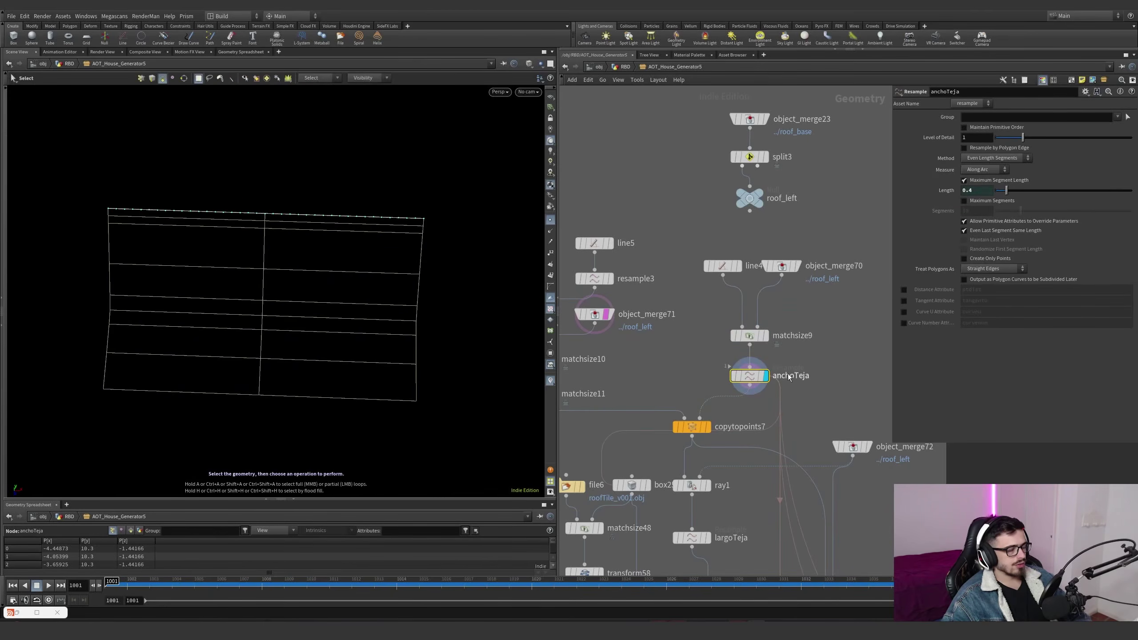
# Display copytopoints7 and ray1 in turn to compare the copied lines before and after their projection onto the roof half
pyautogui.moveTo(789, 393); pyautogui.dragTo(841, 353, button='middle')
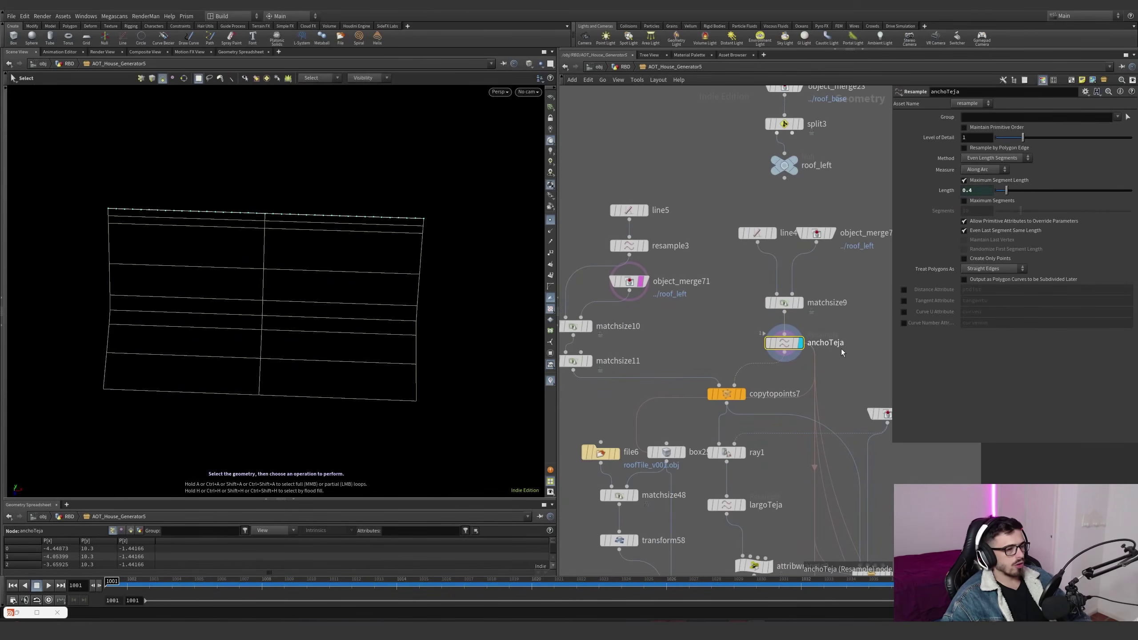
pyautogui.click(744, 394)
pyautogui.keyDown('alt'); pyautogui.moveTo(327, 278); pyautogui.dragTo(254, 213); pyautogui.keyUp('alt')
pyautogui.moveTo(773, 489); pyautogui.dragTo(734, 441, button='middle')
pyautogui.click(865, 368)
pyautogui.click(706, 409)
pyautogui.keyDown('alt'); pyautogui.moveTo(368, 295); pyautogui.dragTo(394, 277); pyautogui.keyUp('alt')
# Display largoTeja, select it and check the resample settings that divide the projected lines along their length
pyautogui.scroll(2, 733, 476)
pyautogui.click(694, 450)
pyautogui.moveTo(747, 484); pyautogui.dragTo(651, 428)
pyautogui.scroll(-5, 654, 426)
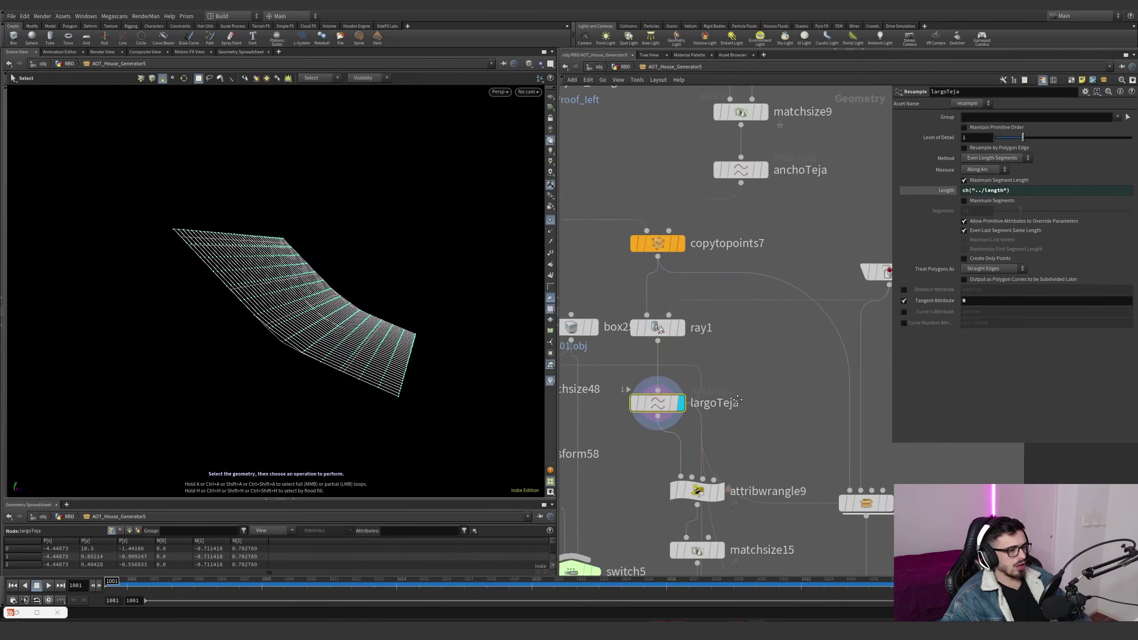
# Display attribwrangle9 and read its VEX code for randomizing the point normals between minimum and maximum values per axis
pyautogui.scroll(2, 654, 403)
pyautogui.click(720, 409)
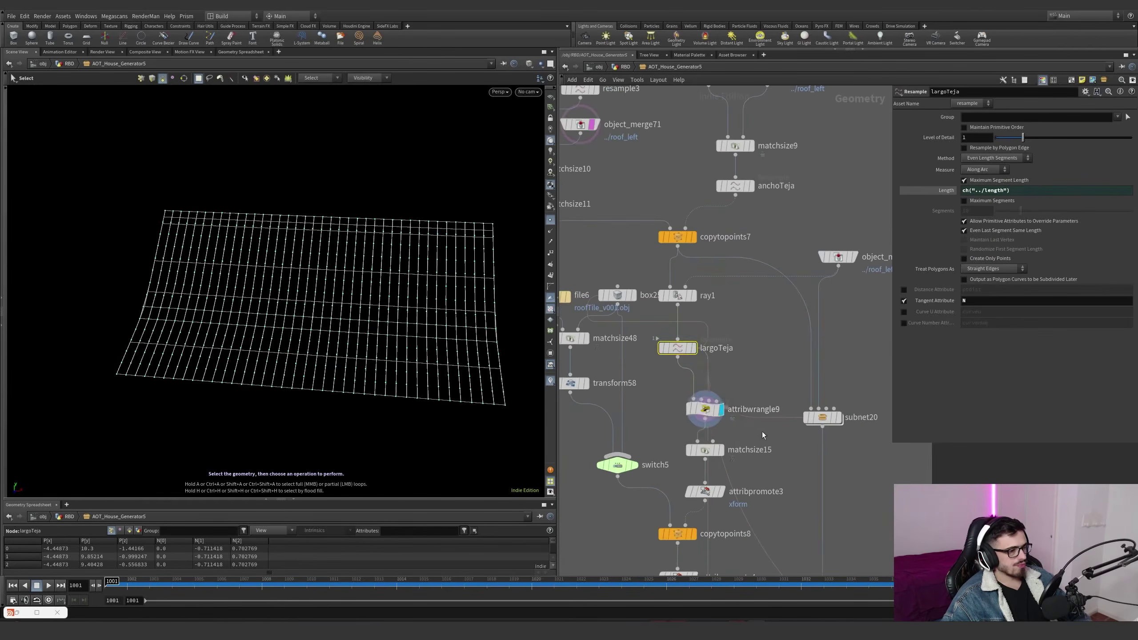
pyautogui.click(705, 409)
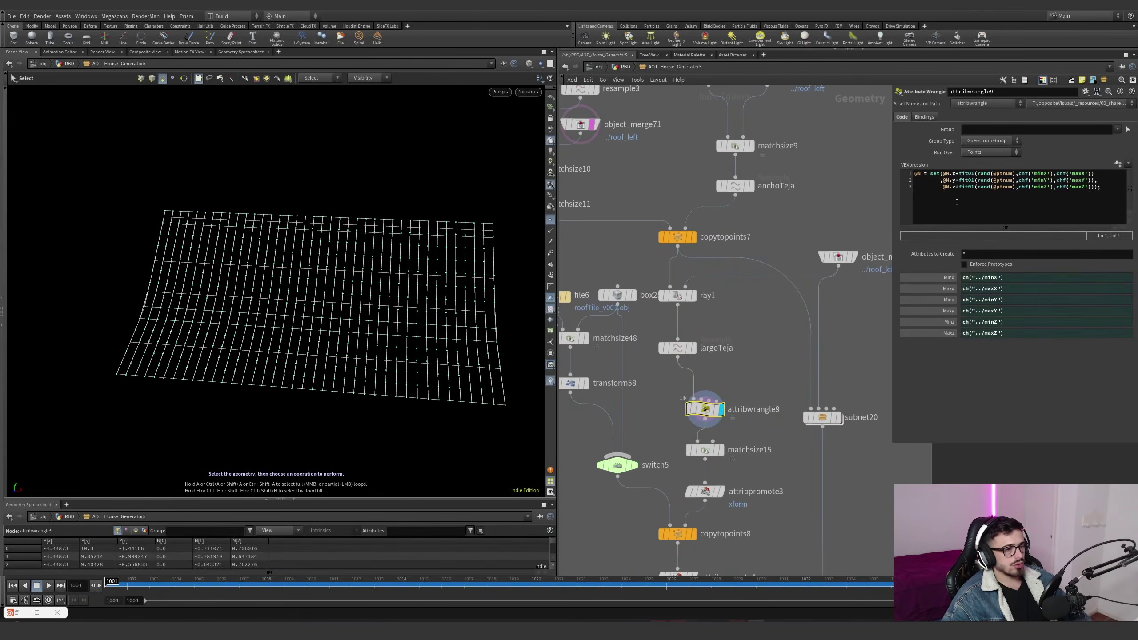
pyautogui.click(951, 174)
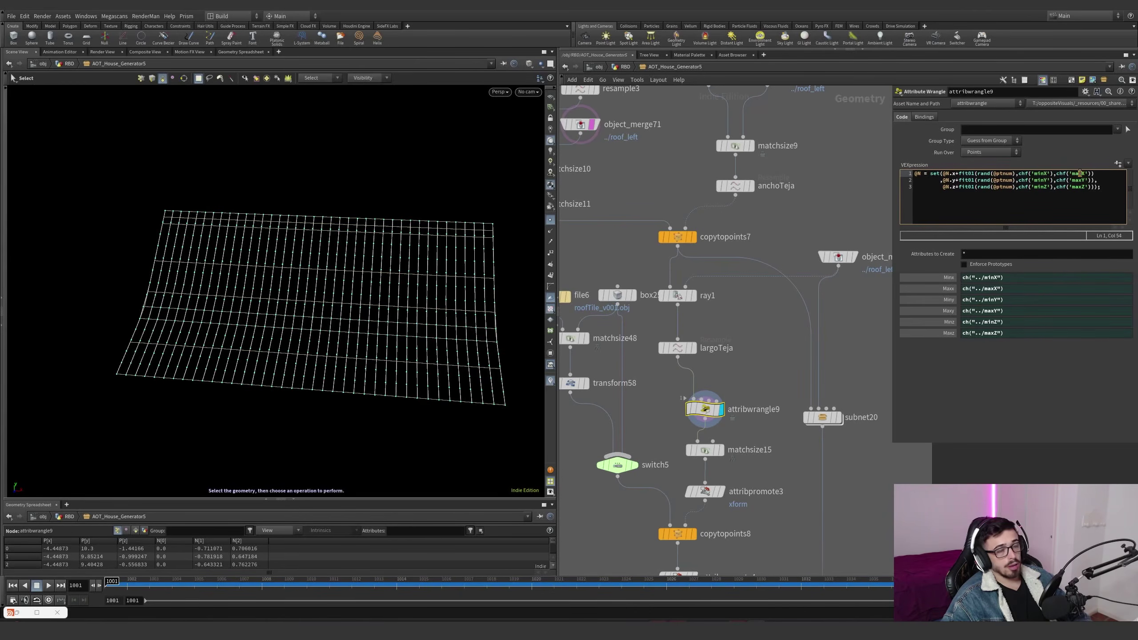
pyautogui.moveTo(1102, 187); pyautogui.dragTo(911, 169)
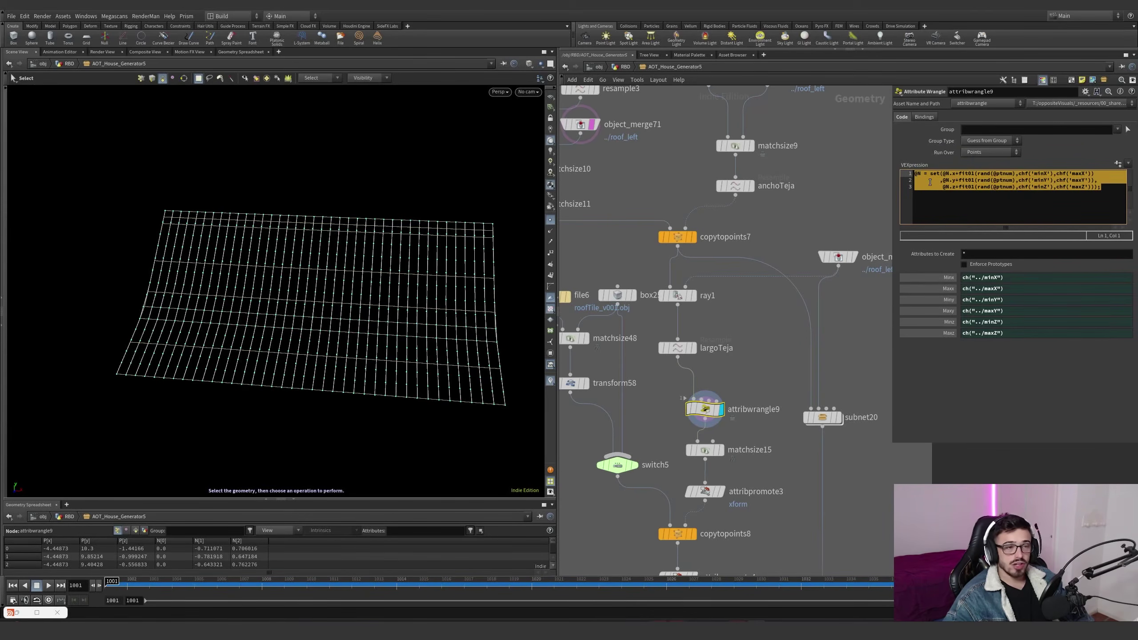
pyautogui.click(966, 188)
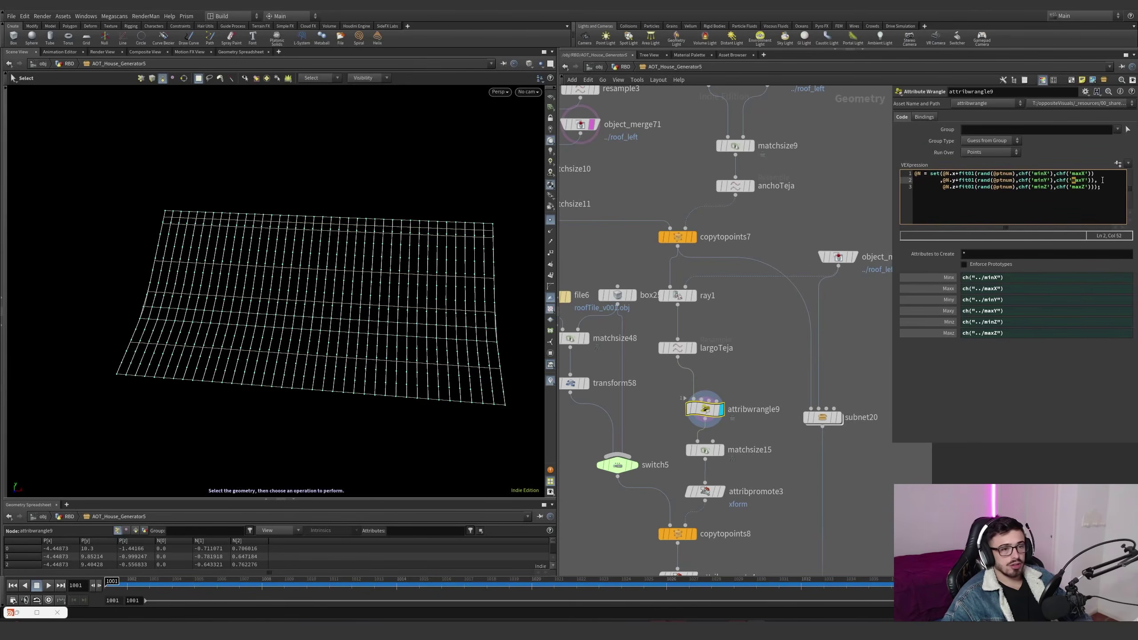
pyautogui.moveTo(1108, 186); pyautogui.dragTo(910, 166)
pyautogui.click(967, 181)
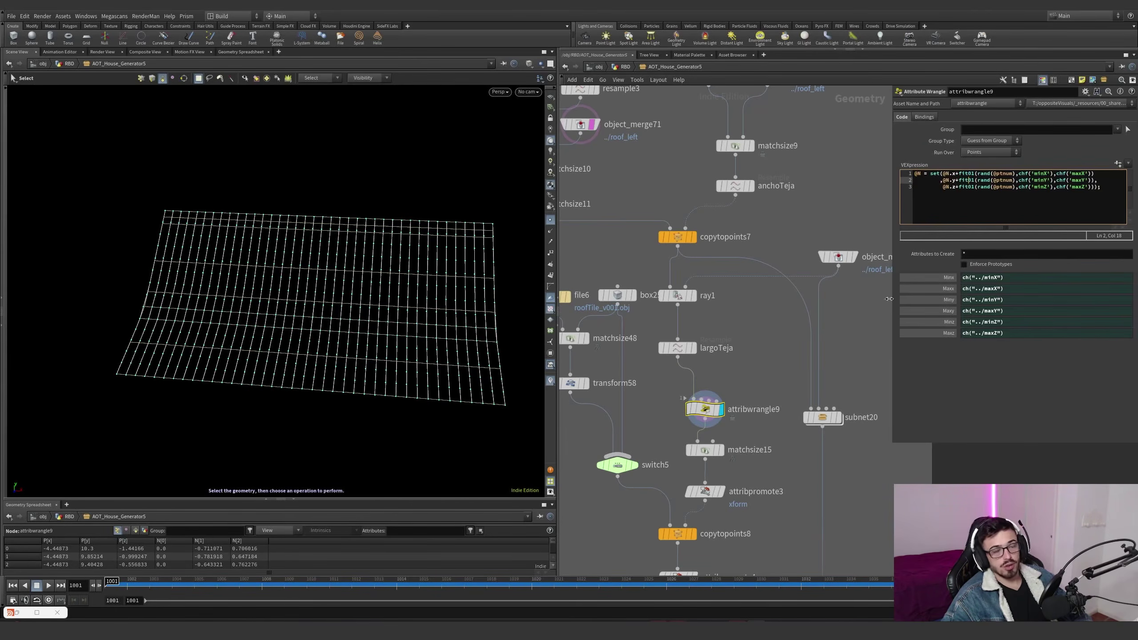
# Display matchsize15 and examine its Z justification and the transform stashed as xform
pyautogui.moveTo(736, 376); pyautogui.dragTo(749, 323, button='middle')
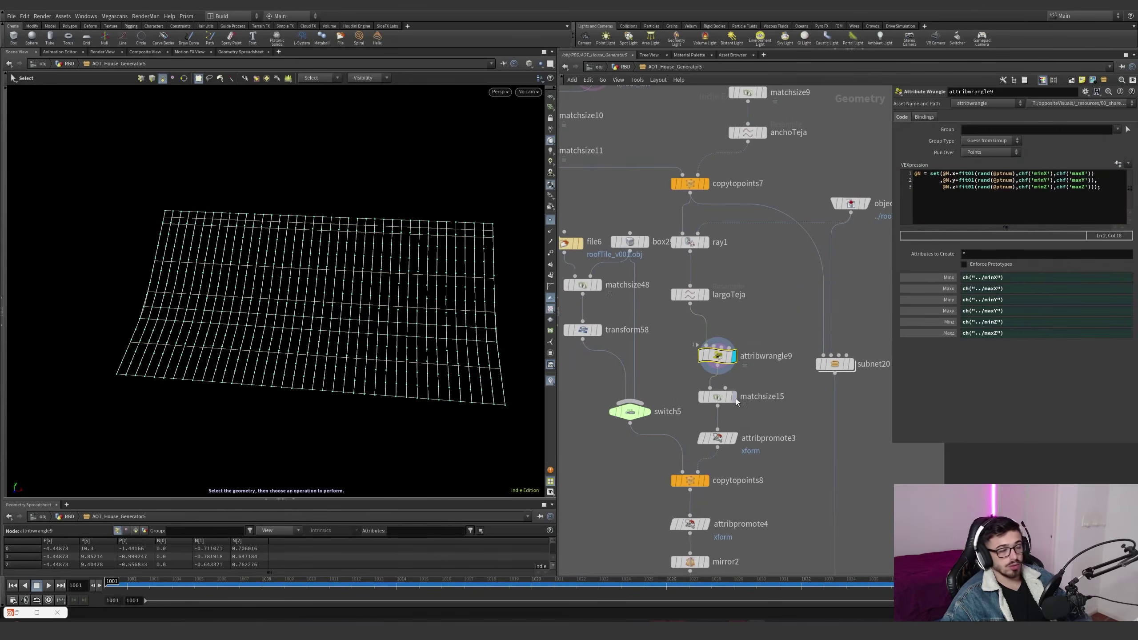
pyautogui.click(737, 413)
pyautogui.click(733, 397)
pyautogui.click(718, 398)
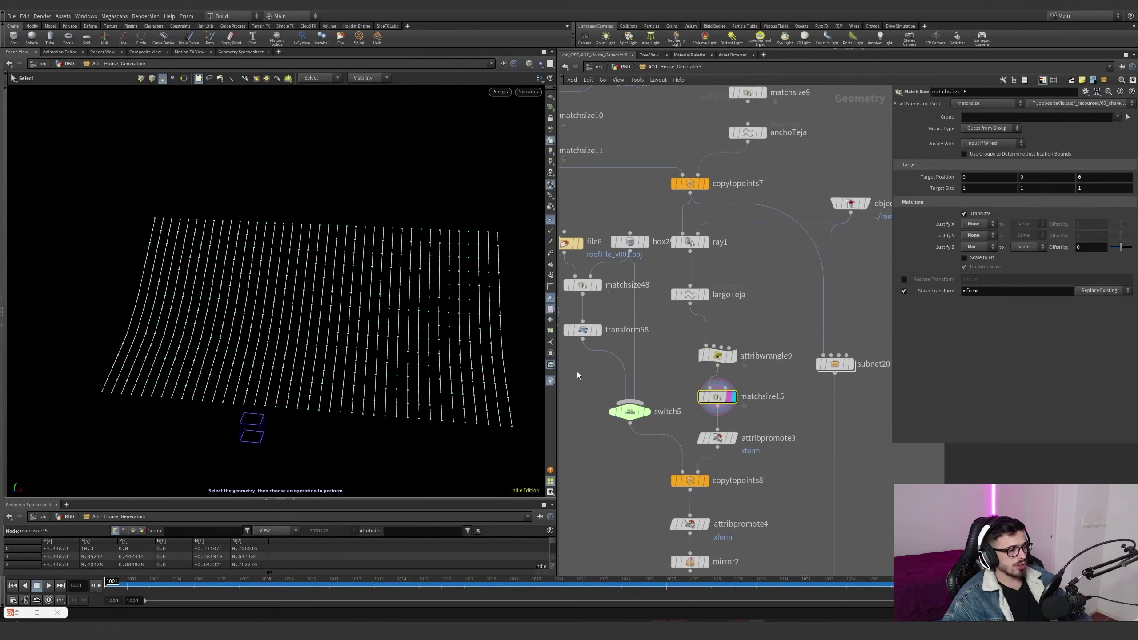
pyautogui.keyDown('alt'); pyautogui.moveTo(441, 340); pyautogui.dragTo(306, 315); pyautogui.keyUp('alt')
pyautogui.moveTo(761, 416); pyautogui.dragTo(687, 342)
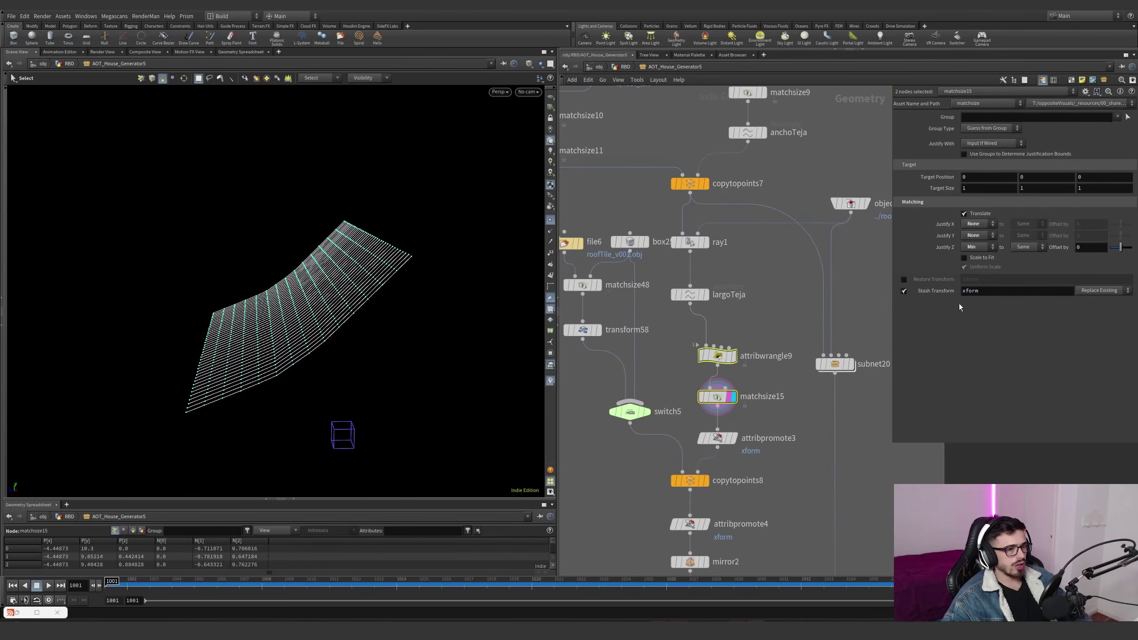
pyautogui.doubleClick(977, 291)
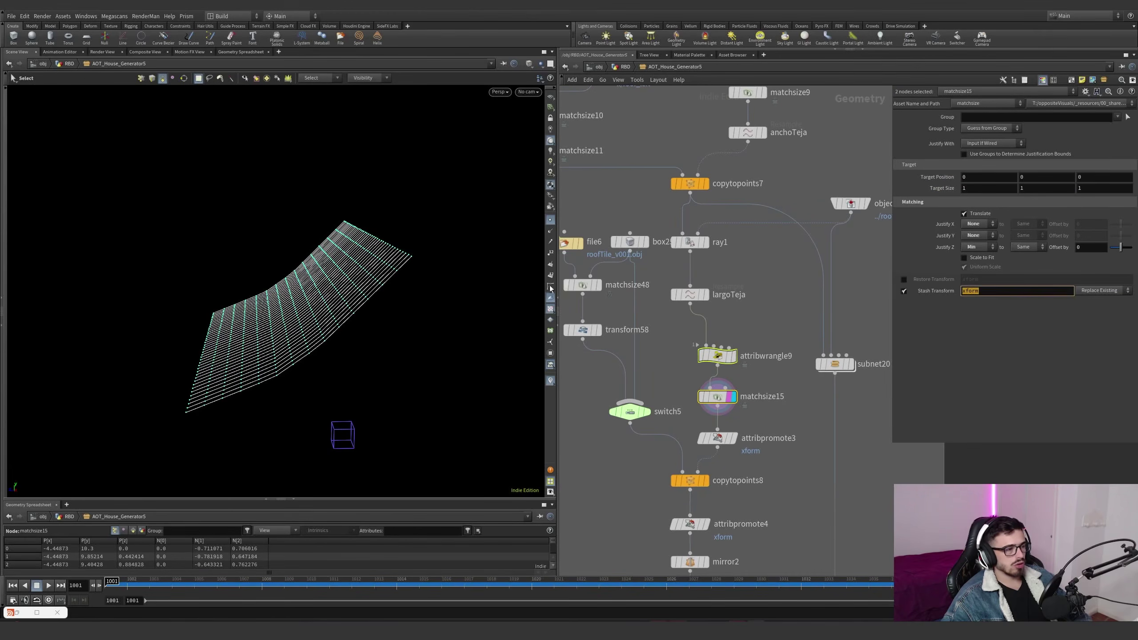
# Turn on the viewport's reference grid and check where matchsize15 places the roof lines relative to the origin
pyautogui.click(550, 97)
pyautogui.keyDown('alt'); pyautogui.moveTo(429, 217); pyautogui.dragTo(363, 311); pyautogui.keyUp('alt')
pyautogui.keyDown('alt'); pyautogui.moveTo(363, 311); pyautogui.dragTo(346, 340, button='right'); pyautogui.keyUp('alt')
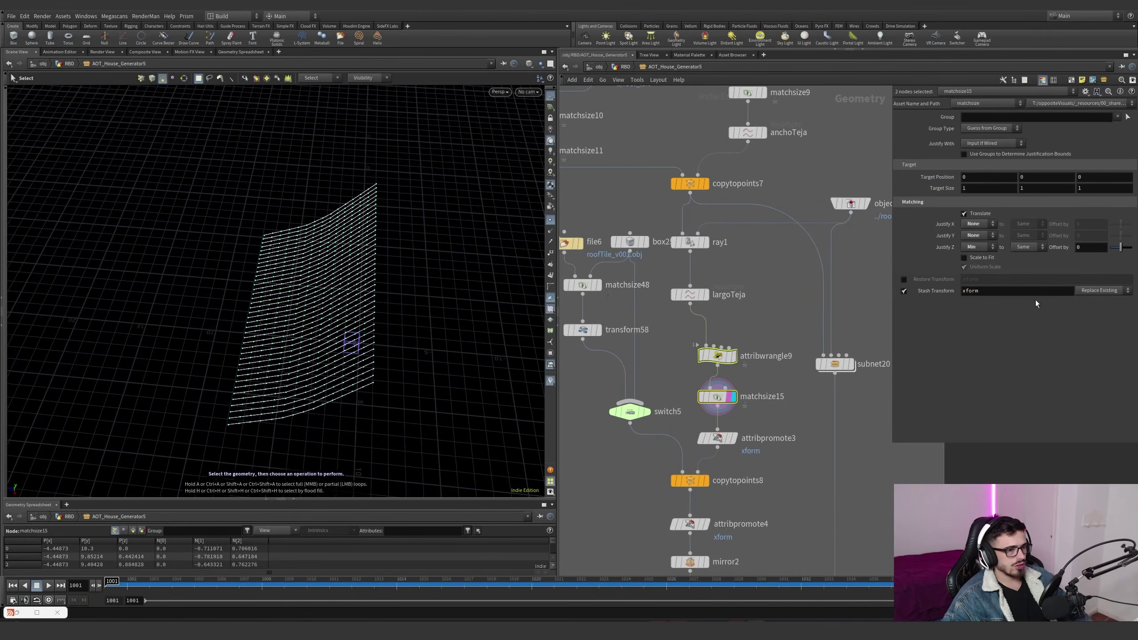
pyautogui.click(783, 467)
pyautogui.moveTo(791, 465); pyautogui.dragTo(744, 444)
pyautogui.moveTo(785, 408); pyautogui.dragTo(696, 382)
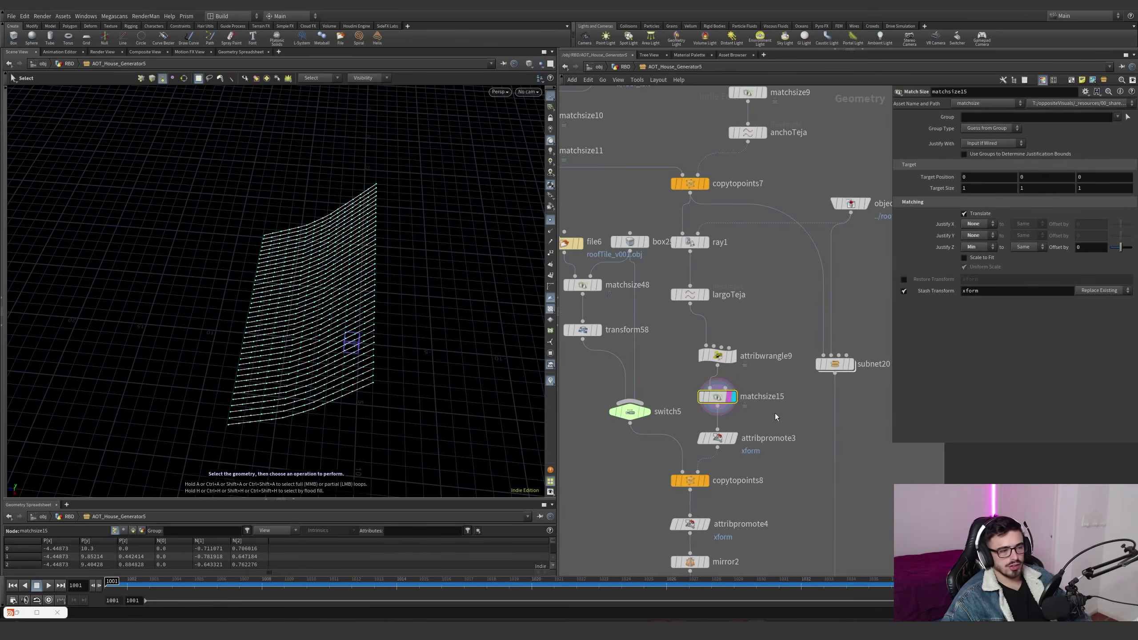
# Display file6 and frame the imported roofTile_v001.obj tile to view its shape
pyautogui.moveTo(662, 345); pyautogui.dragTo(704, 330, button='middle')
pyautogui.moveTo(664, 273); pyautogui.dragTo(663, 327, button='middle')
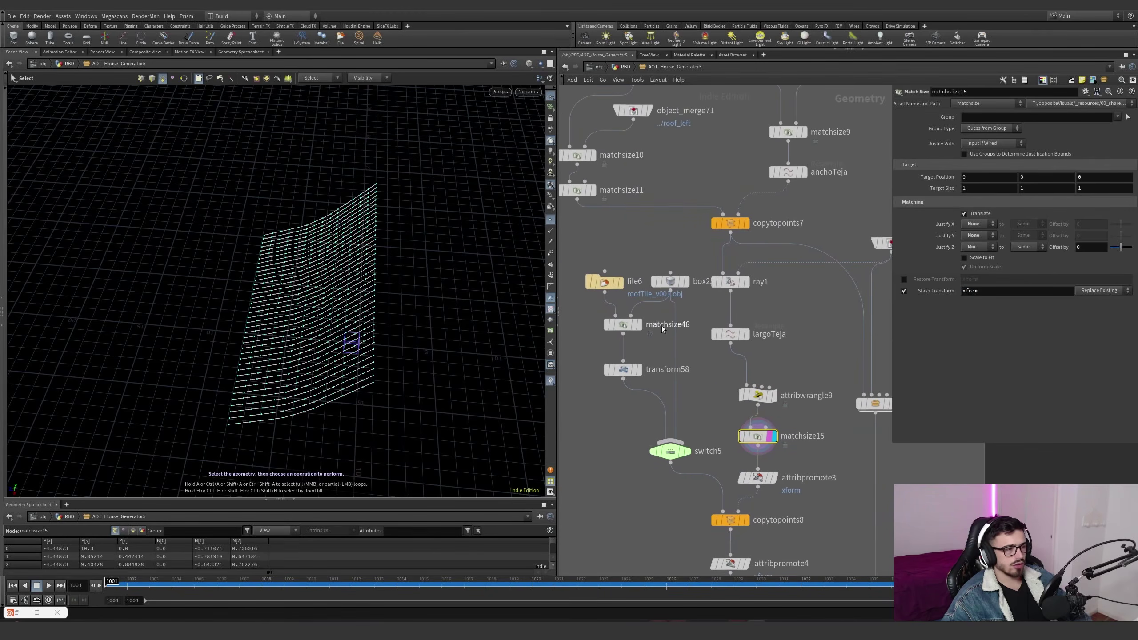
pyautogui.click(611, 282)
pyautogui.hotkey('space', 'g')
pyautogui.keyDown('alt'); pyautogui.moveTo(363, 345); pyautogui.dragTo(283, 309); pyautogui.keyUp('alt')
# Display matchsize48 and transform58 in turn to review how the tile is scaled to fit and rotated
pyautogui.click(639, 324)
pyautogui.click(626, 326)
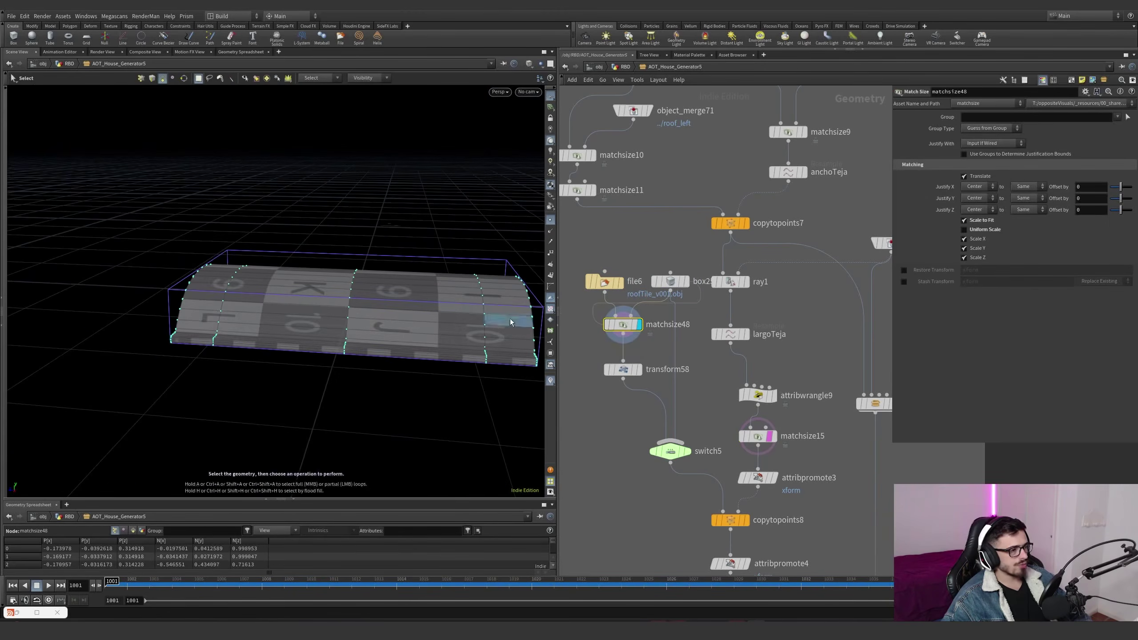
pyautogui.click(639, 369)
pyautogui.click(623, 370)
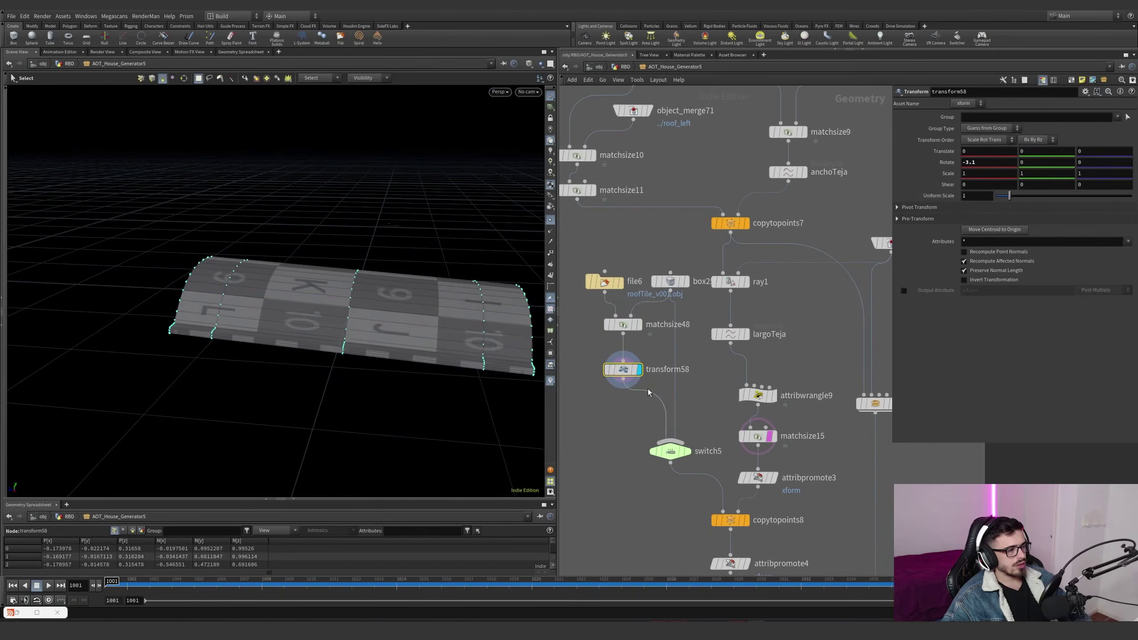
# Display the low-detail box25 and switch5 to review how the switch chooses between the box and the modelled tile
pyautogui.click(681, 281)
pyautogui.doubleClick(694, 282)
pyautogui.click(682, 282)
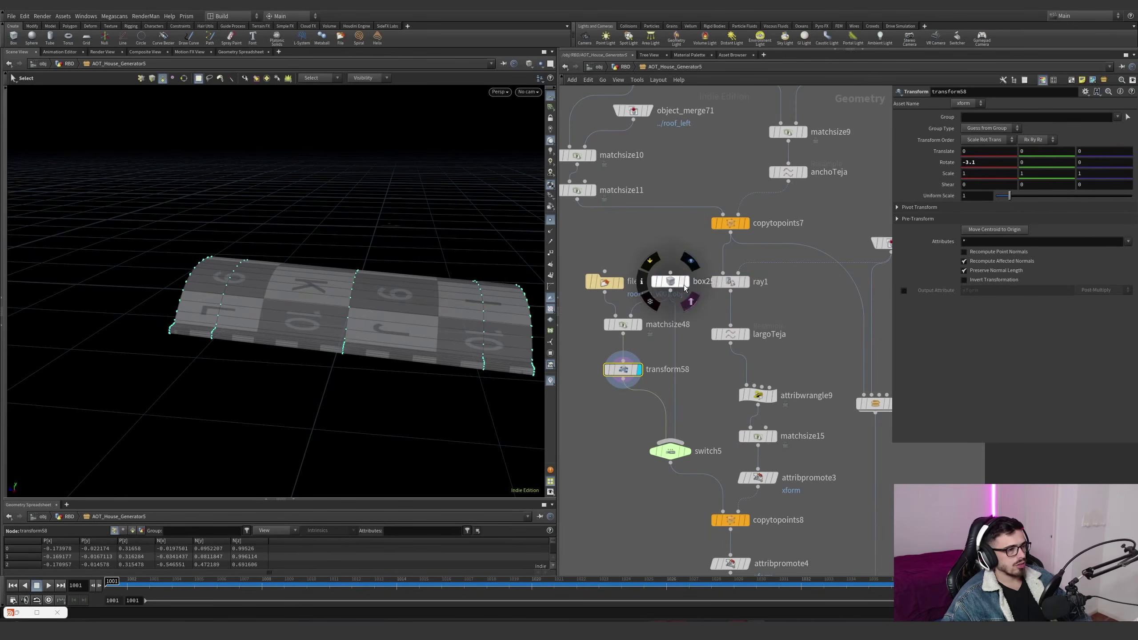
pyautogui.click(687, 281)
pyautogui.click(688, 454)
pyautogui.click(686, 456)
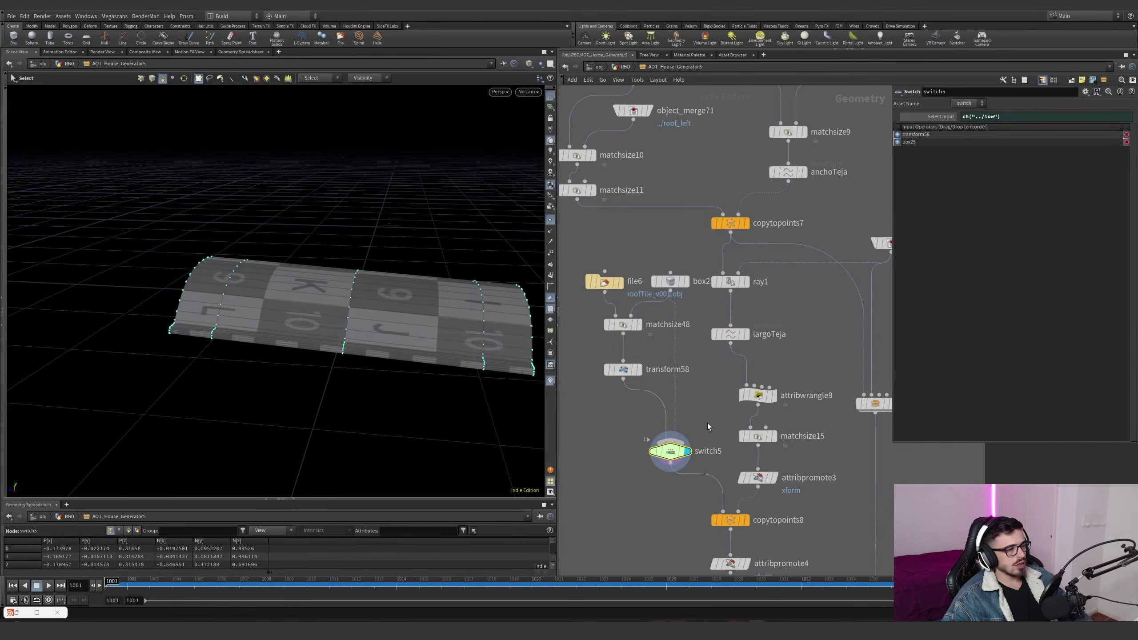
pyautogui.moveTo(669, 460)
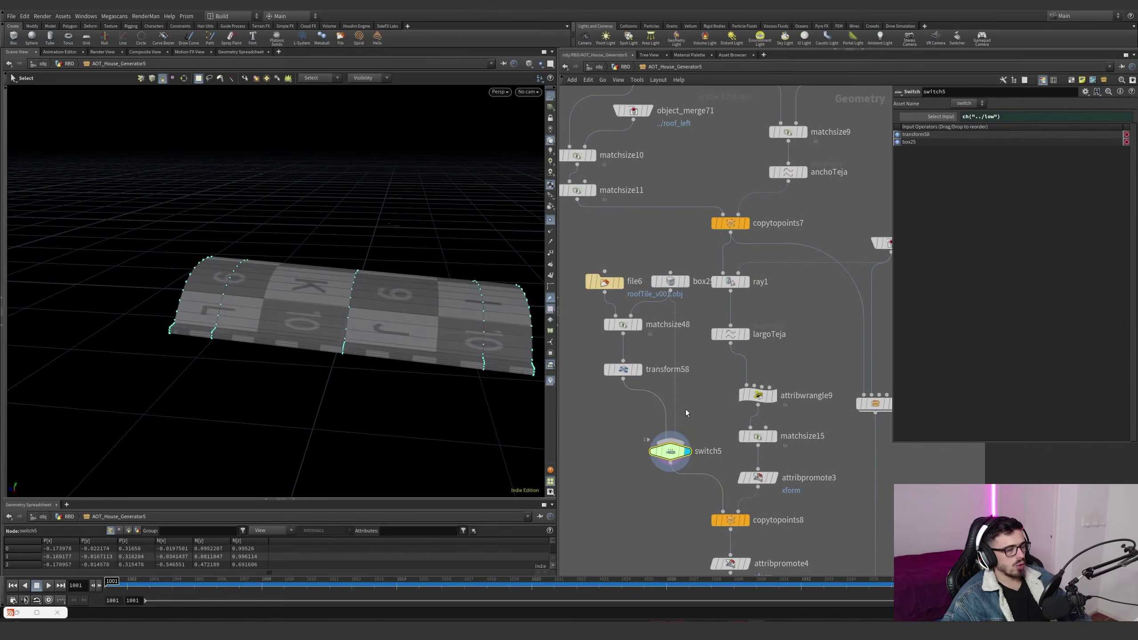
# Display copytopoints8, hide the point markers and inspect the tiles copied over the roof half
pyautogui.moveTo(686, 412); pyautogui.dragTo(644, 322, button='middle')
pyautogui.click(705, 430)
pyautogui.click(690, 431)
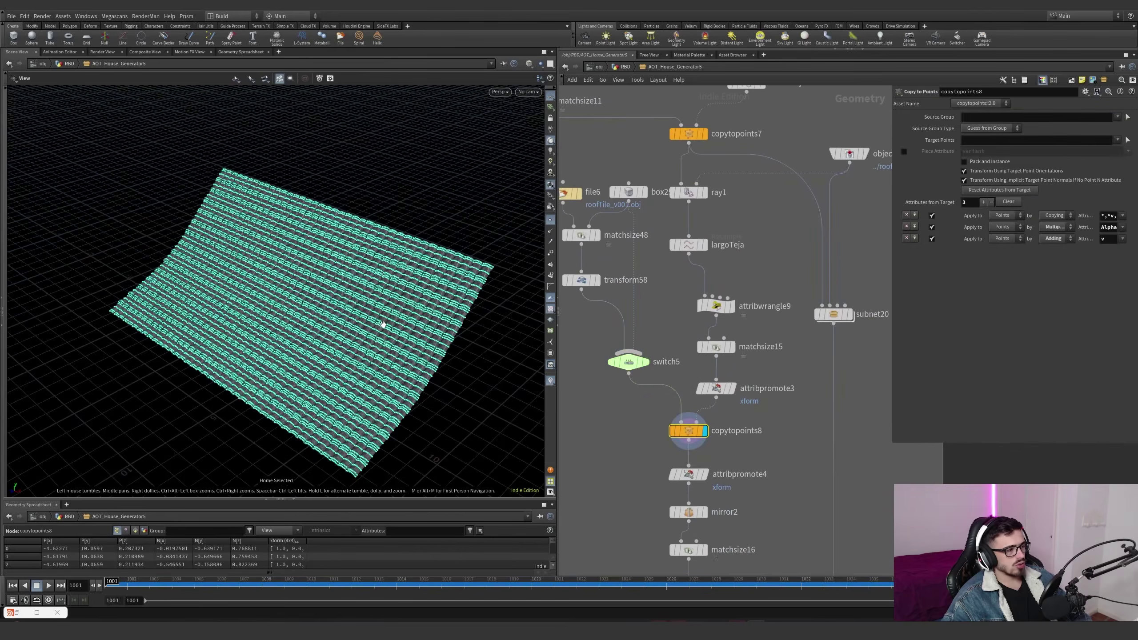
pyautogui.keyDown('alt'); pyautogui.moveTo(384, 325); pyautogui.dragTo(478, 371); pyautogui.keyUp('alt')
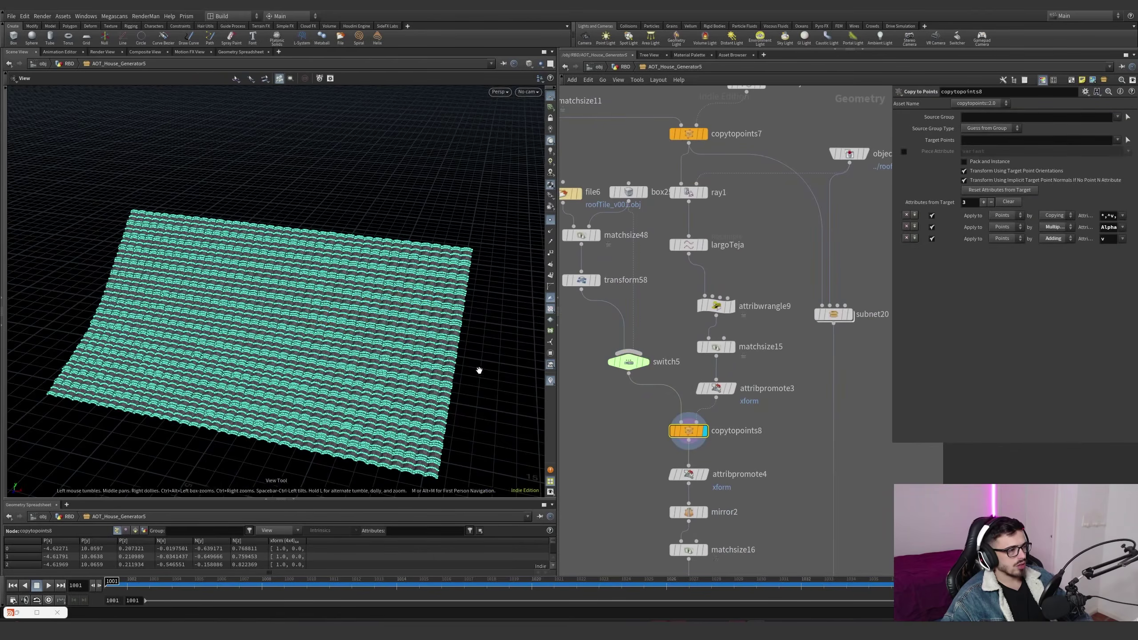
pyautogui.click(549, 220)
pyautogui.keyDown('alt'); pyautogui.moveTo(453, 314); pyautogui.dragTo(341, 265); pyautogui.keyUp('alt')
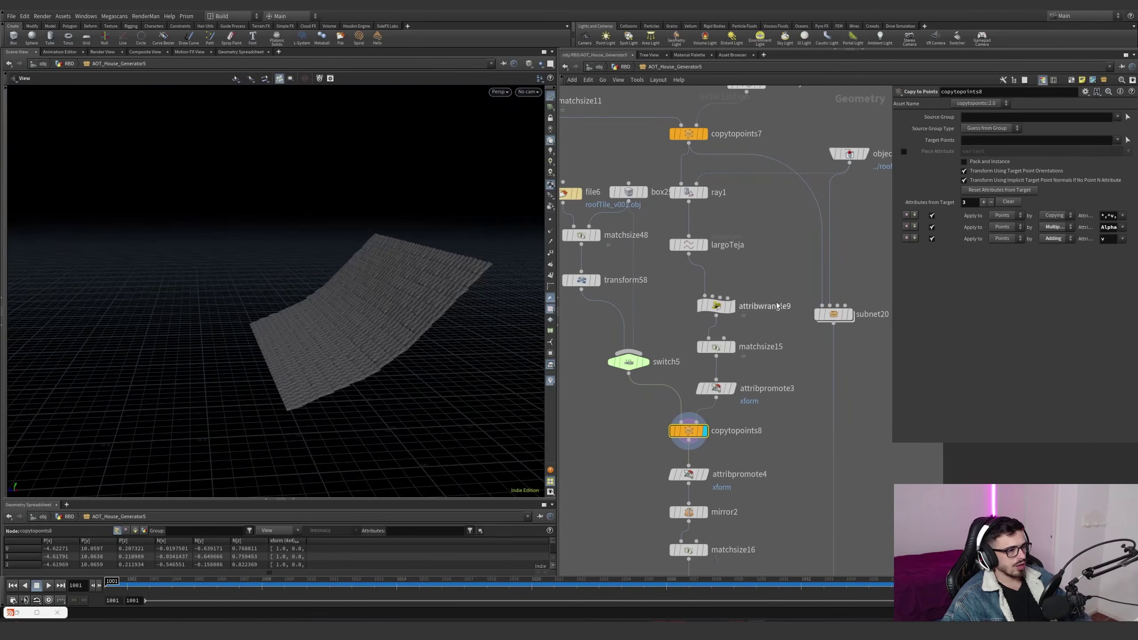
# Toggle largoTeja's Tangent Attribute off and on repeatedly to compare how the tiles orient along the roof
pyautogui.click(699, 246)
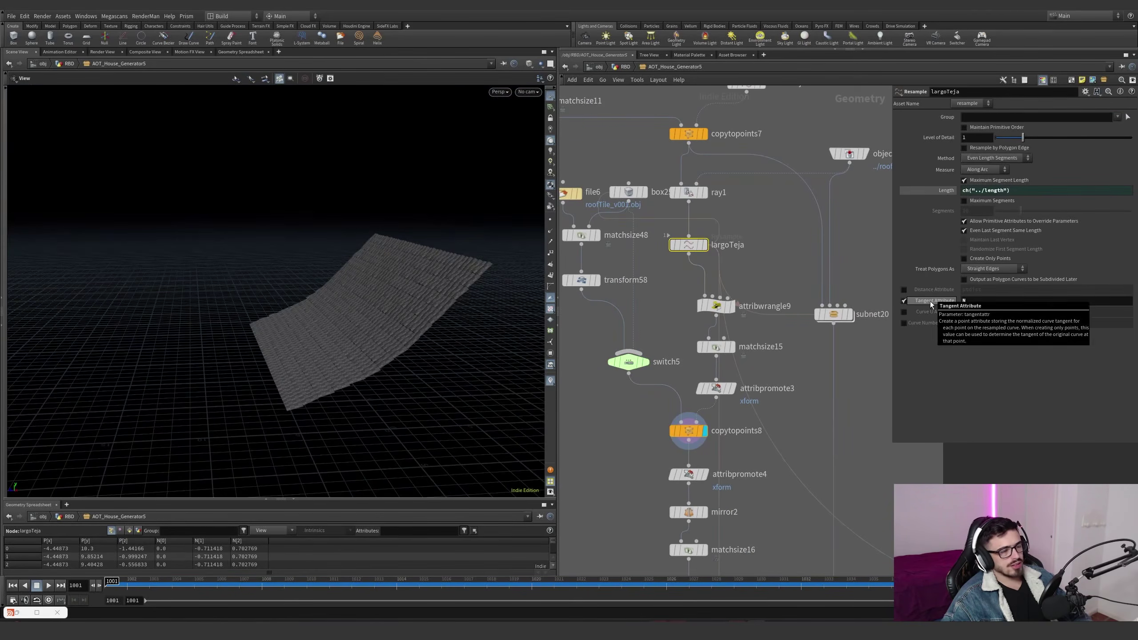
pyautogui.click(903, 301)
pyautogui.click(904, 301)
pyautogui.click(904, 301)
pyautogui.click(904, 301)
pyautogui.click(904, 301)
pyautogui.click(903, 301)
pyautogui.click(904, 301)
pyautogui.click(904, 301)
pyautogui.click(904, 301)
# Bypass attribwrangle9 and enable it again to compare the tiles without and with random orientation
pyautogui.click(696, 287)
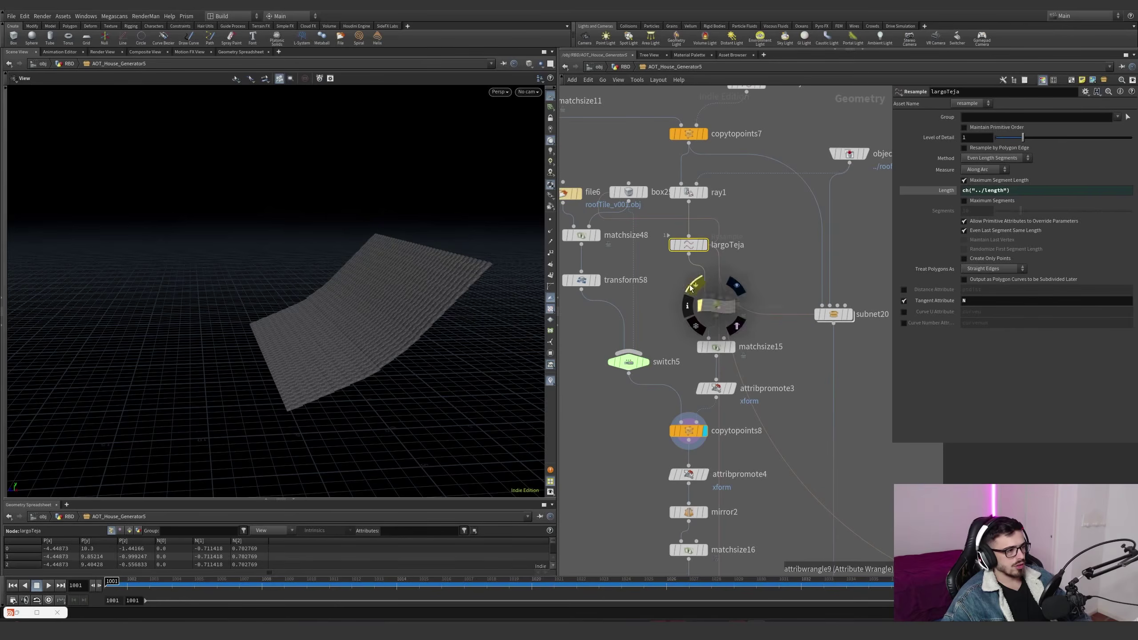
pyautogui.click(700, 305)
pyautogui.moveTo(233, 287); pyautogui.dragTo(206, 308)
# Display attribpromote4 and check how it promotes the xform attribute from point to detail
pyautogui.moveTo(692, 474); pyautogui.dragTo(673, 383, button='middle')
pyautogui.click(683, 383)
pyautogui.click(669, 383)
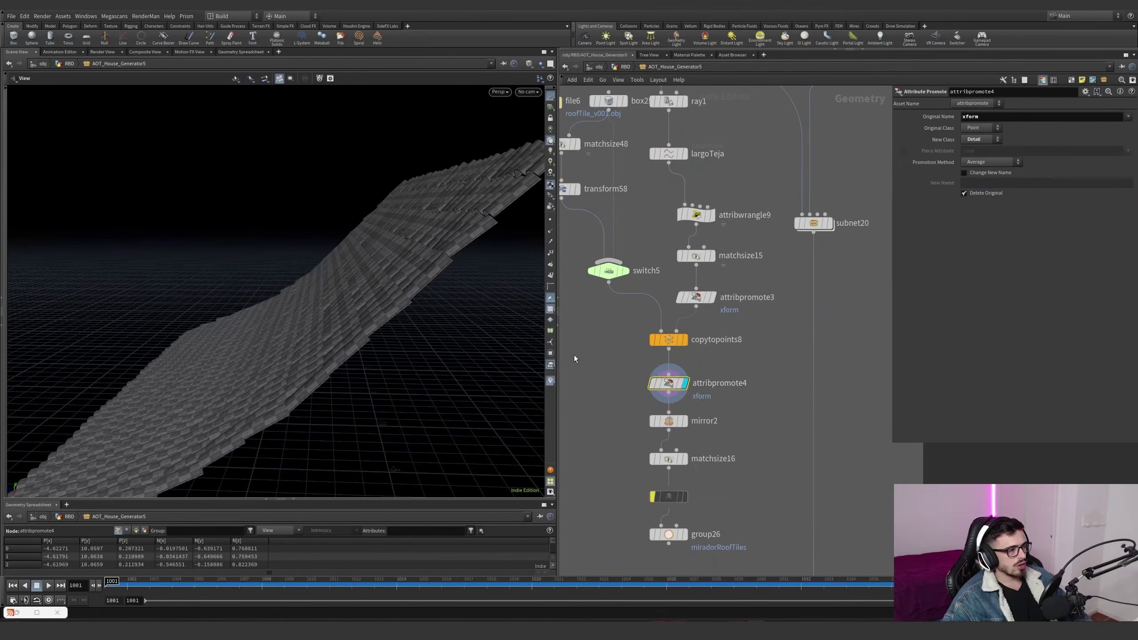
pyautogui.moveTo(985, 119); pyautogui.dragTo(969, 117)
# Display mirror2 and view the roof tiles mirrored onto the opposite slope from several angles
pyautogui.click(669, 421)
pyautogui.click(684, 421)
pyautogui.moveTo(449, 340); pyautogui.dragTo(285, 252)
pyautogui.moveTo(359, 236); pyautogui.dragTo(358, 278)
# Display matchsize16 and compare its restored xform transform with the transform stashed in matchsize15
pyautogui.click(669, 459)
pyautogui.click(684, 458)
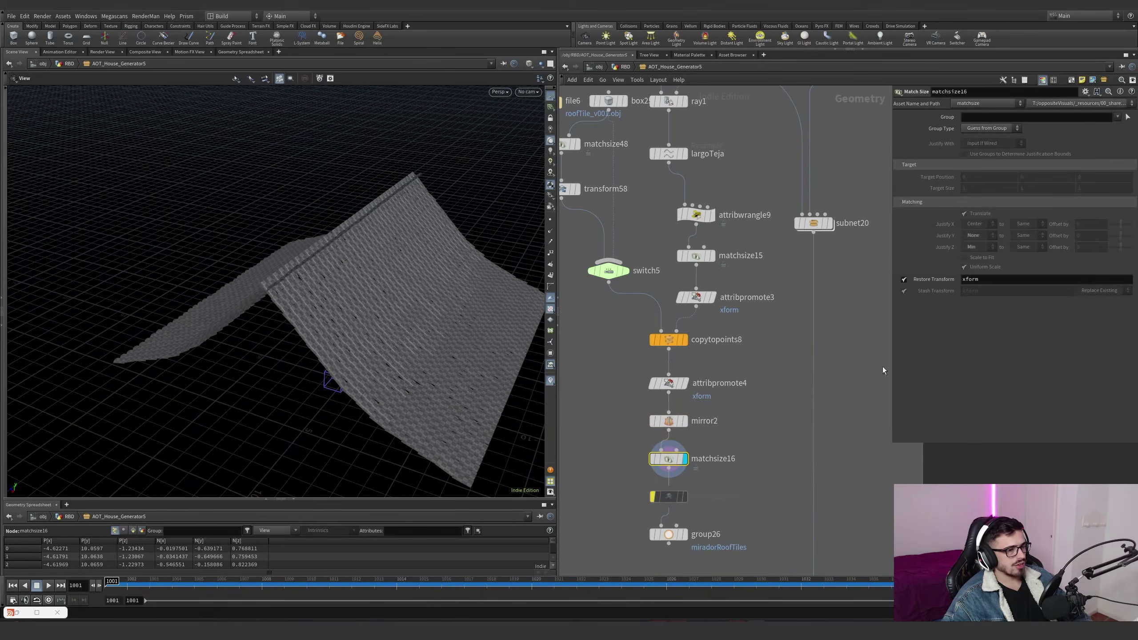
pyautogui.click(645, 366)
pyautogui.click(645, 366)
pyautogui.click(697, 257)
pyautogui.click(904, 291)
# Display group26 and check the miradorRoofTiles primitive group covering all the tiles
pyautogui.moveTo(689, 534); pyautogui.dragTo(721, 420, button='middle')
pyautogui.click(707, 435)
pyautogui.click(690, 434)
pyautogui.scroll(-3, 706, 433)
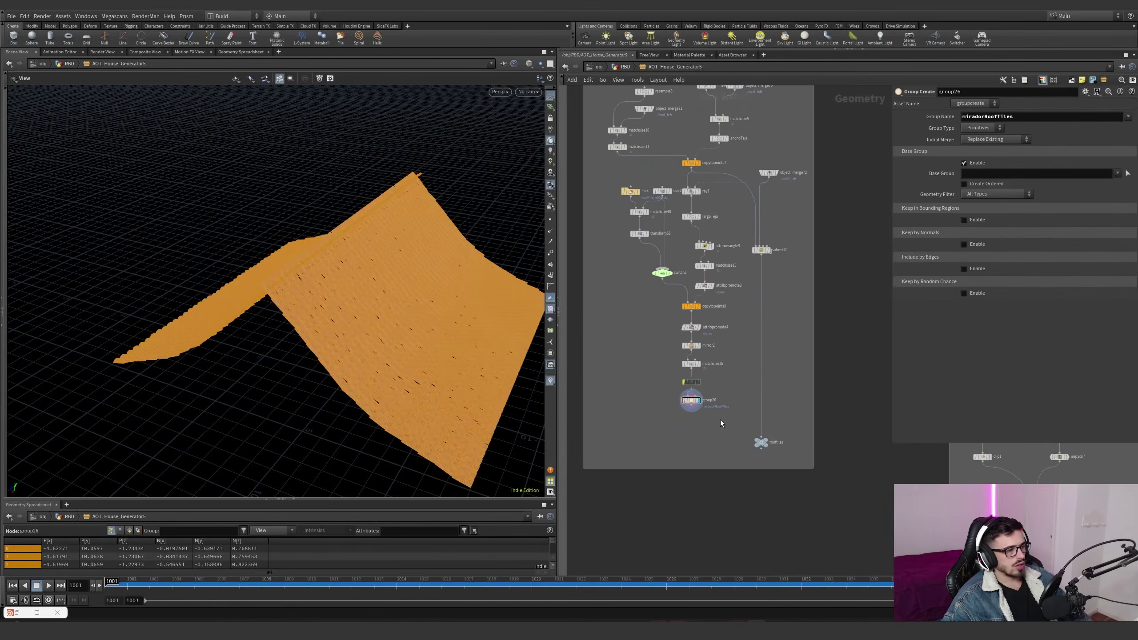
# Display and select the rooftiles output null to view the final version of the roof tiles
pyautogui.scroll(3, 721, 419)
pyautogui.moveTo(721, 418); pyautogui.dragTo(625, 374)
pyautogui.scroll(-5, 661, 389)
pyautogui.scroll(4, 686, 410)
pyautogui.click(749, 417)
pyautogui.moveTo(794, 442); pyautogui.dragTo(691, 378)
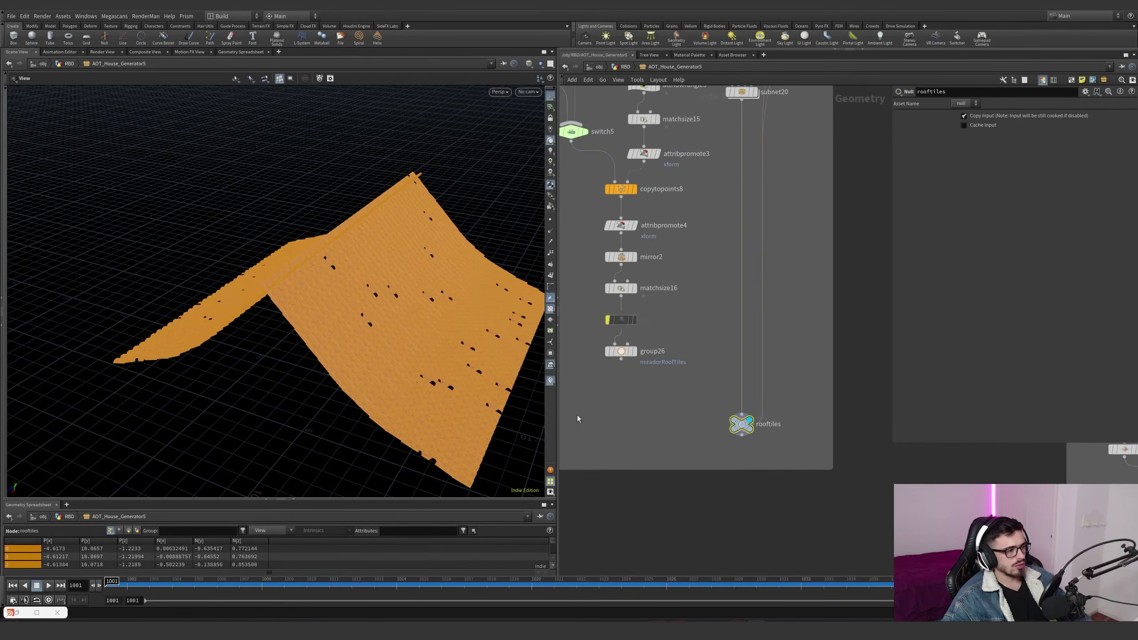
# Select subnet20 above the rooftiles output and examine the roof tiles up close
pyautogui.scroll(-1, 688, 411)
pyautogui.scroll(-3, 688, 409)
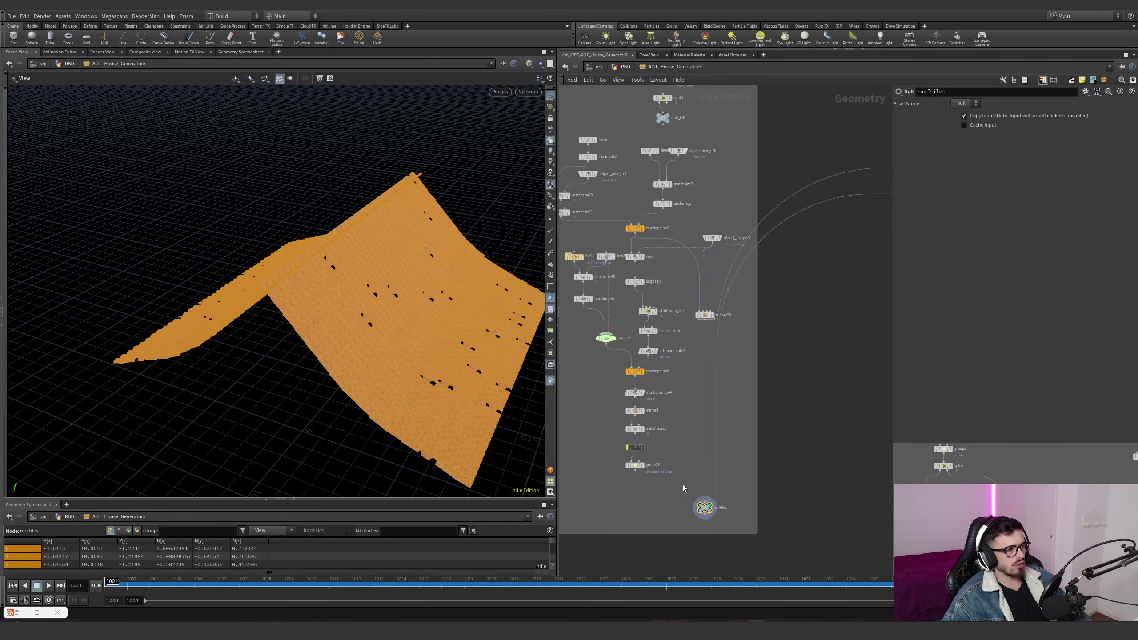
pyautogui.moveTo(680, 485); pyautogui.dragTo(707, 481, button='middle')
pyautogui.moveTo(705, 504); pyautogui.dragTo(775, 282)
pyautogui.moveTo(707, 473); pyautogui.dragTo(585, 241)
pyautogui.click(732, 310)
pyautogui.moveTo(399, 334); pyautogui.dragTo(499, 352)
pyautogui.moveTo(499, 352); pyautogui.dragTo(555, 229, button='right')
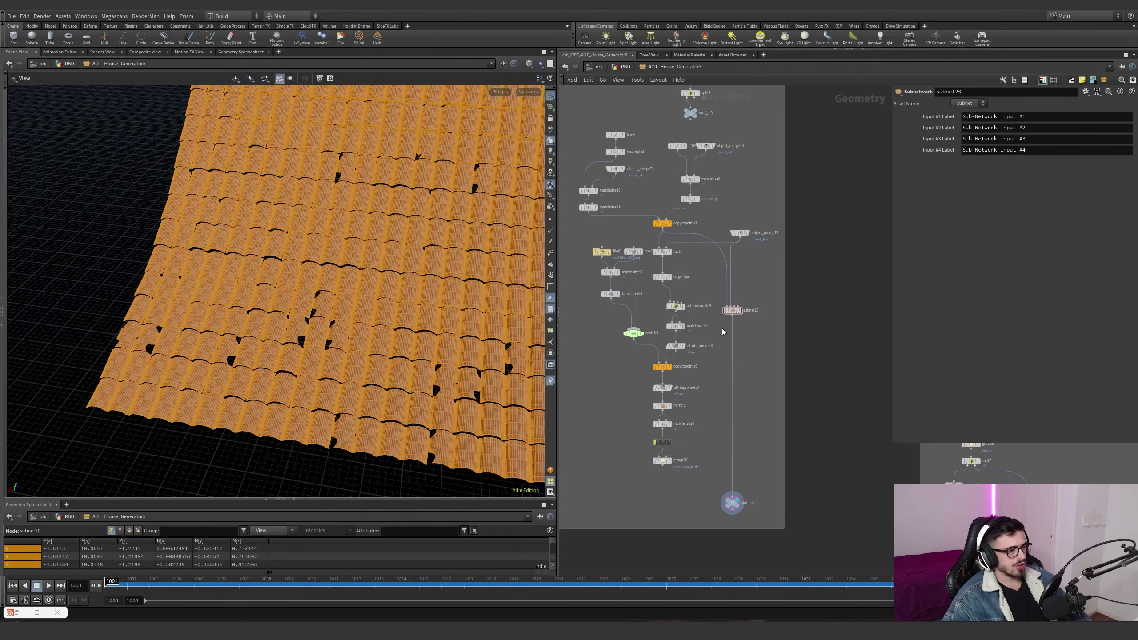
# Enter subnet20 and open its nested subnet1 containing the broken tile variants
pyautogui.press('i')
pyautogui.moveTo(686, 331); pyautogui.dragTo(629, 332, button='middle')
pyautogui.scroll(4, 752, 344)
pyautogui.moveTo(815, 376); pyautogui.dragTo(755, 422, button='middle')
pyautogui.moveTo(780, 344); pyautogui.dragTo(844, 419)
pyautogui.press('h')
pyautogui.scroll(3, 622, 226)
pyautogui.click(609, 211)
pyautogui.doubleClick(596, 211)
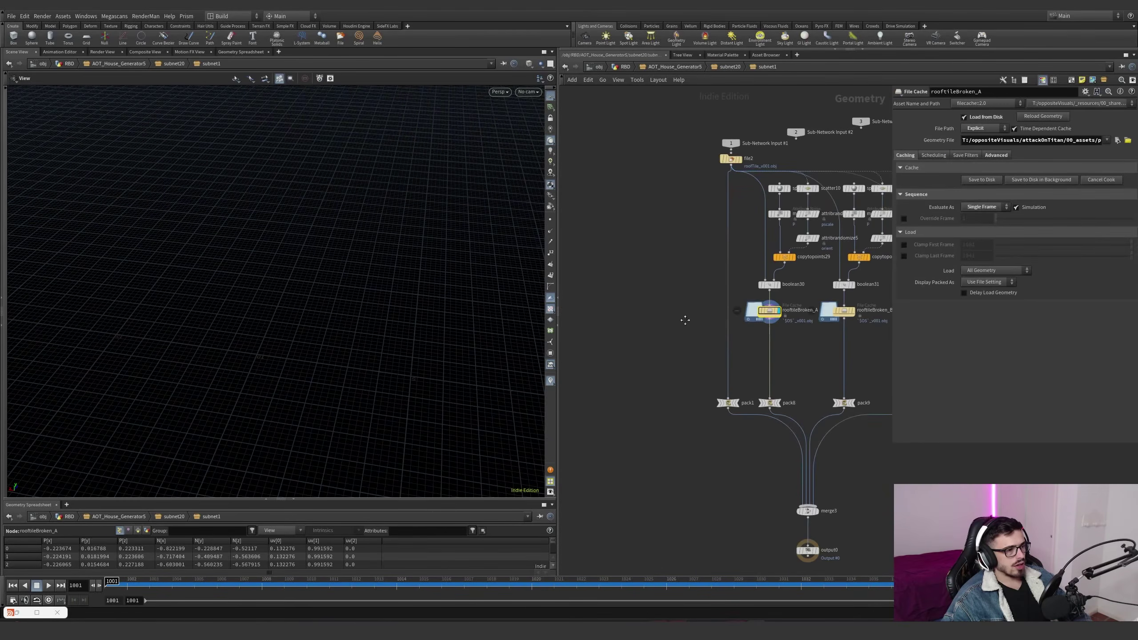
# Display pack1 and frame the intact roof tile in the viewport
pyautogui.moveTo(796, 356); pyautogui.dragTo(685, 393, button='middle')
pyautogui.scroll(3, 637, 433)
pyautogui.click(609, 443)
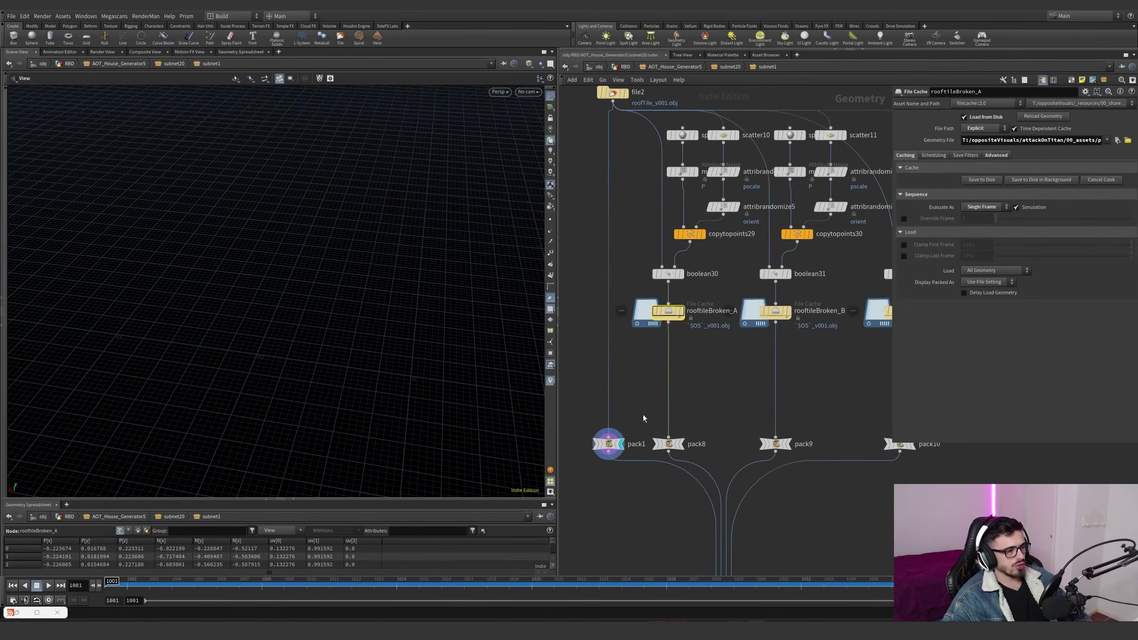
pyautogui.press('g')
pyautogui.moveTo(477, 377); pyautogui.dragTo(377, 357)
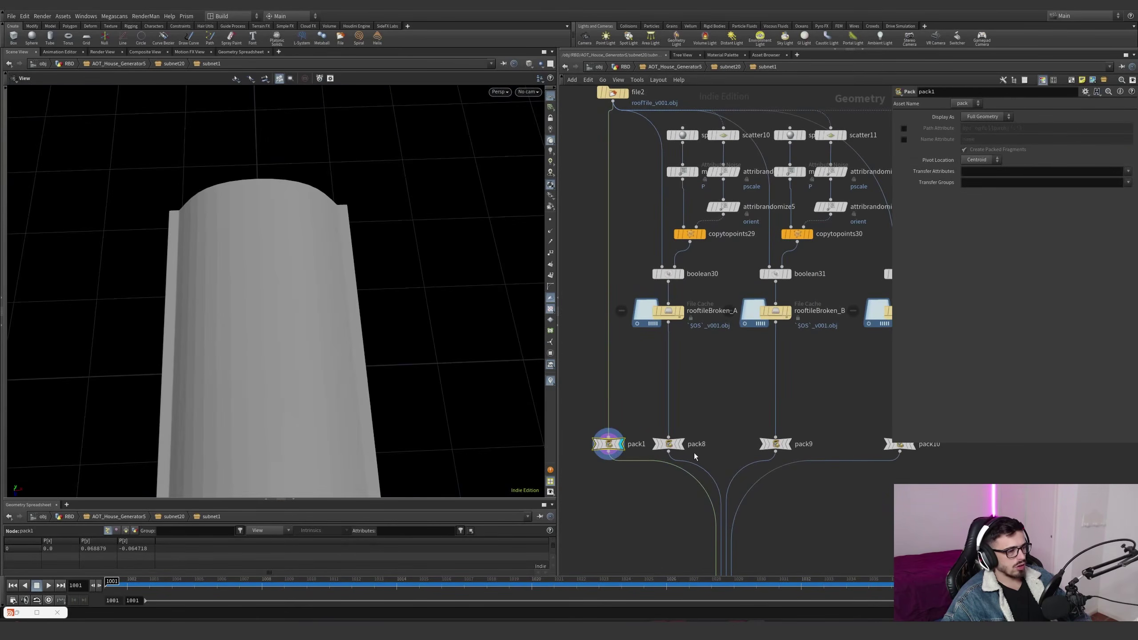
# Display pack8, pack9 and pack10 in turn to inspect the three broken tile variants
pyautogui.click(682, 447)
pyautogui.click(667, 447)
pyautogui.click(789, 445)
pyautogui.moveTo(802, 423); pyautogui.dragTo(703, 410, button='middle')
pyautogui.click(816, 431)
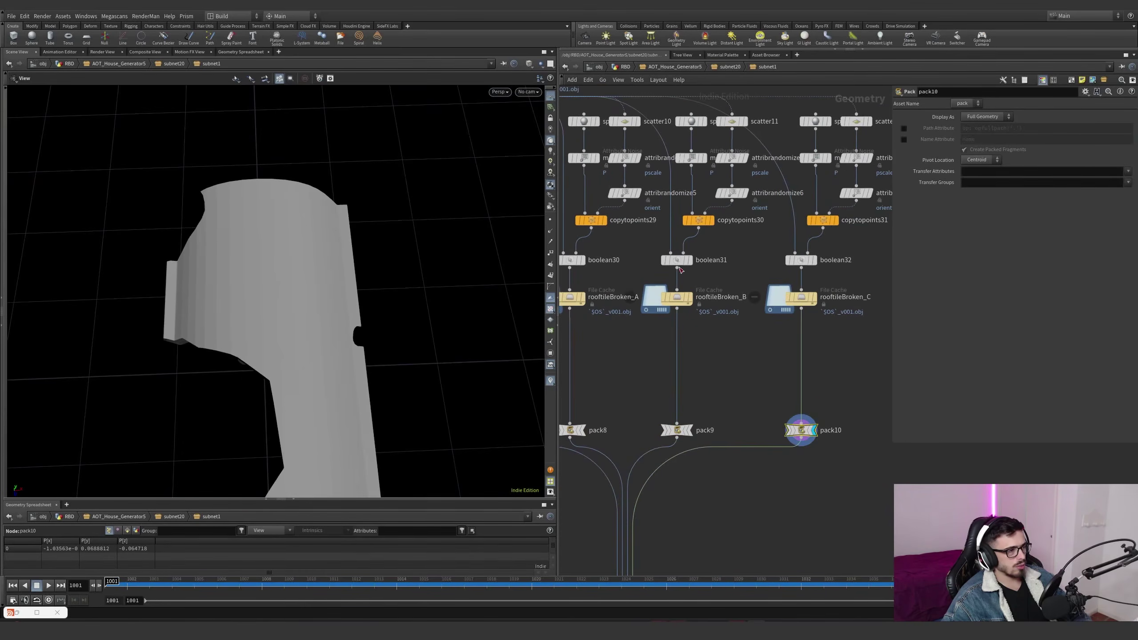
# Open subnet8 inside subnet20 and select its mirror1 node to inspect the mirrored broken tile setup
pyautogui.click(675, 67)
pyautogui.scroll(2, 721, 313)
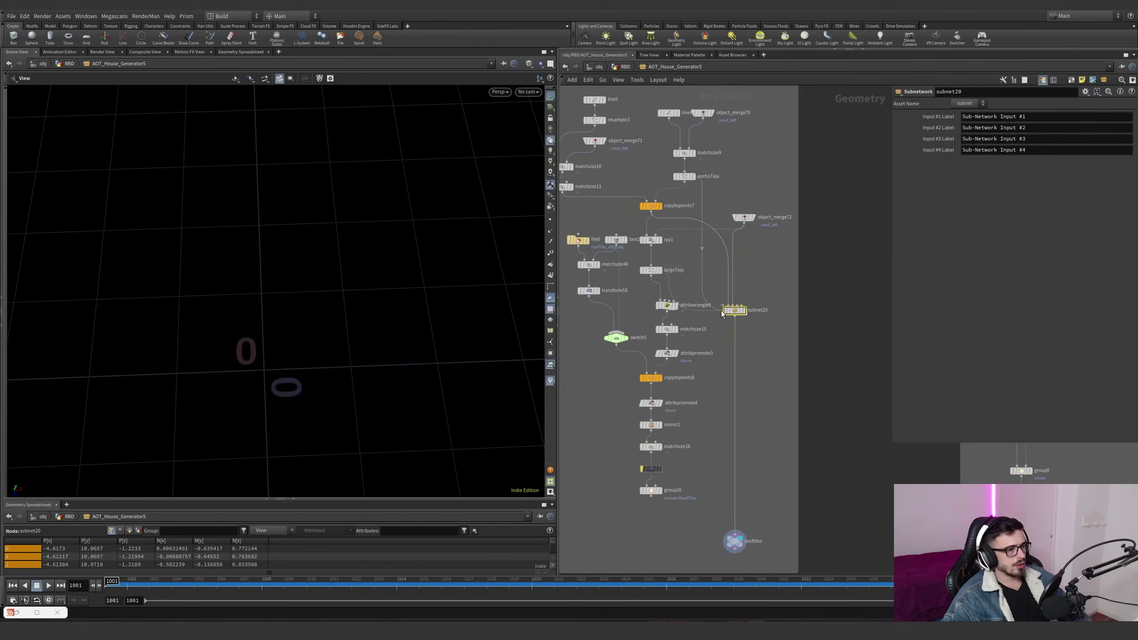
pyautogui.doubleClick(734, 311)
pyautogui.scroll(5, 636, 310)
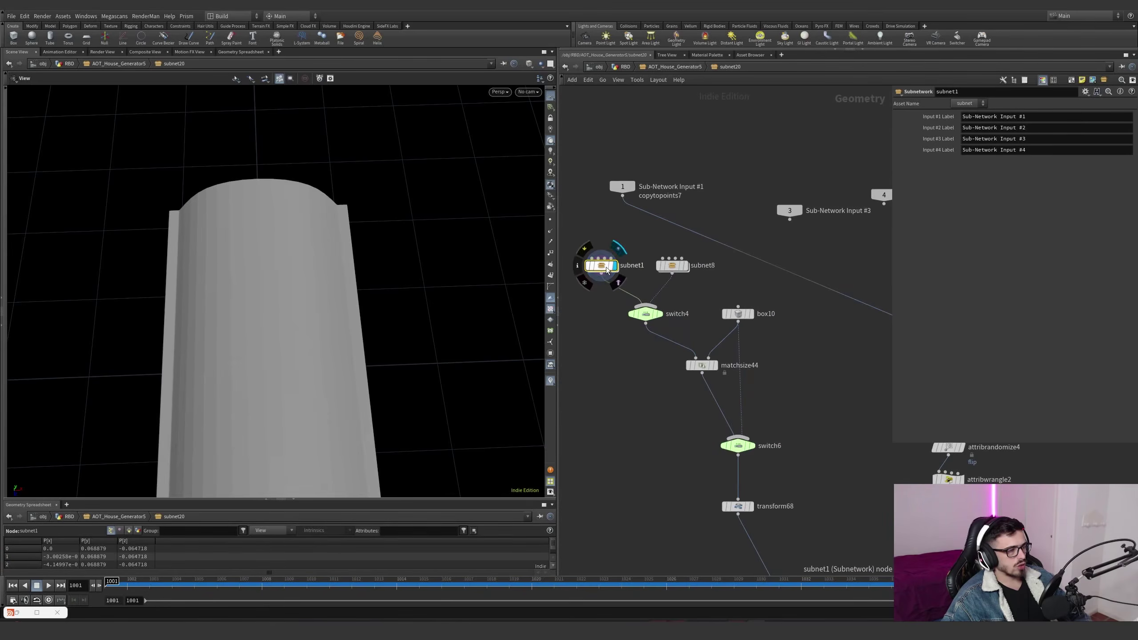
pyautogui.doubleClick(673, 266)
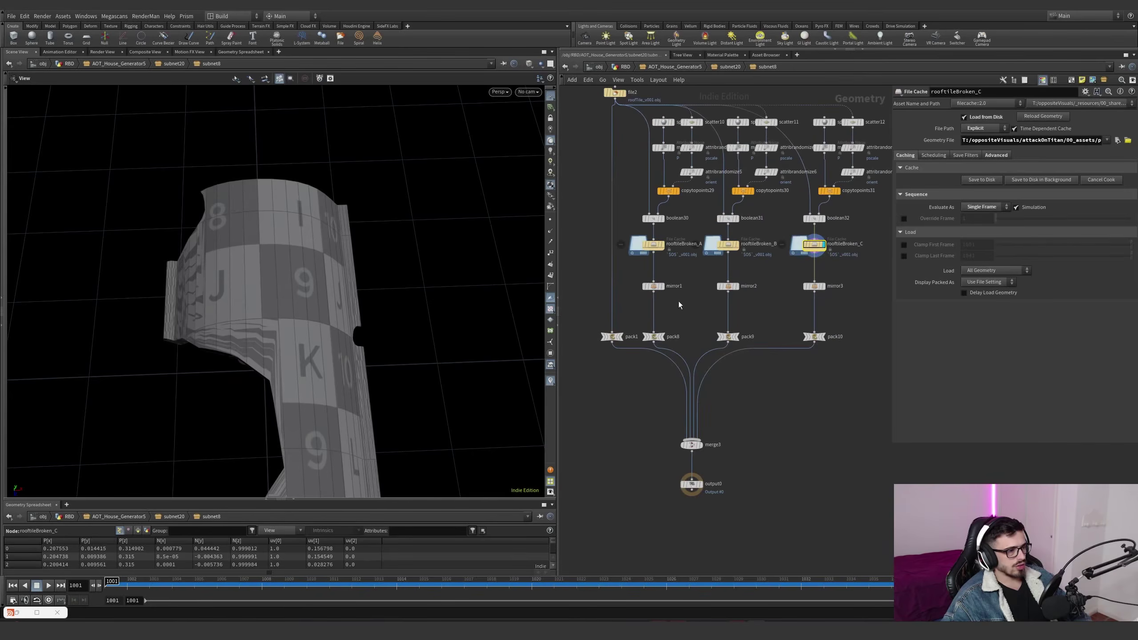
pyautogui.click(654, 286)
# Return to subnet20 and examine the variant and flips lines in attribwrangle2's VEX code
pyautogui.click(622, 68)
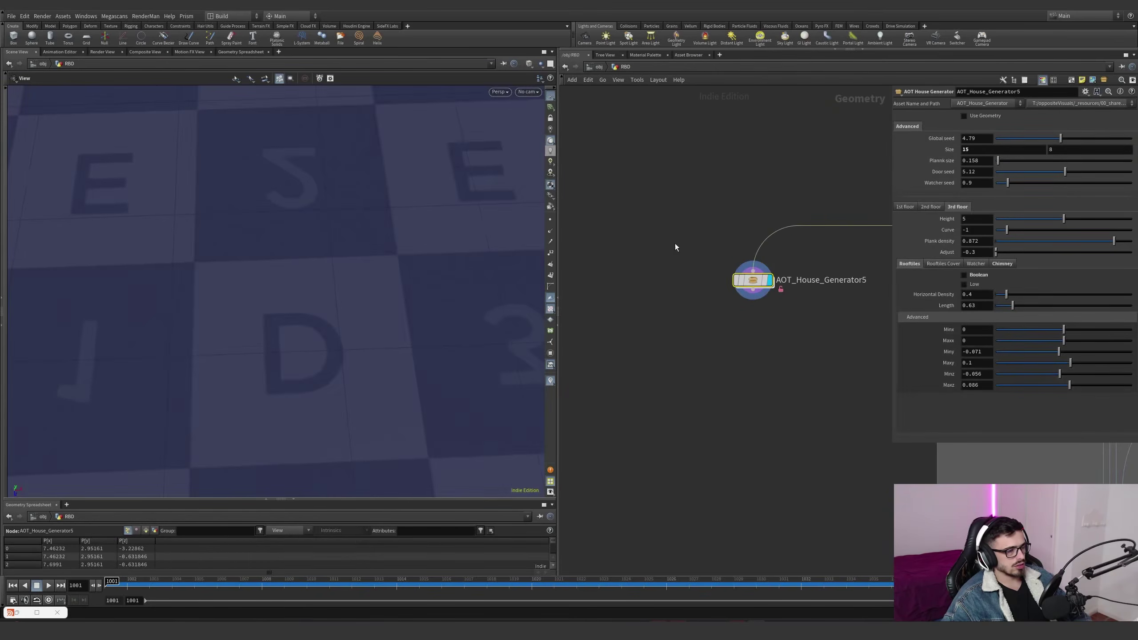
pyautogui.doubleClick(754, 283)
pyautogui.doubleClick(733, 314)
pyautogui.scroll(-3, 734, 317)
pyautogui.moveTo(761, 359); pyautogui.dragTo(652, 251, button='middle')
pyautogui.scroll(4, 706, 461)
pyautogui.moveTo(773, 363); pyautogui.dragTo(688, 502, button='middle')
pyautogui.moveTo(685, 368); pyautogui.dragTo(755, 270)
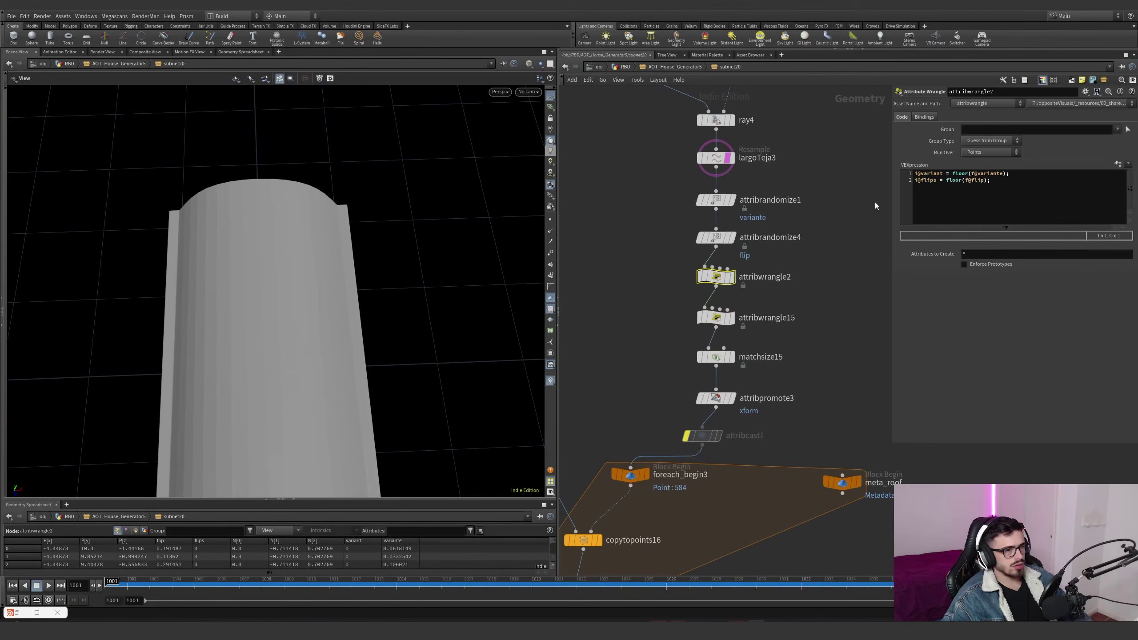
pyautogui.moveTo(1014, 174); pyautogui.dragTo(895, 169)
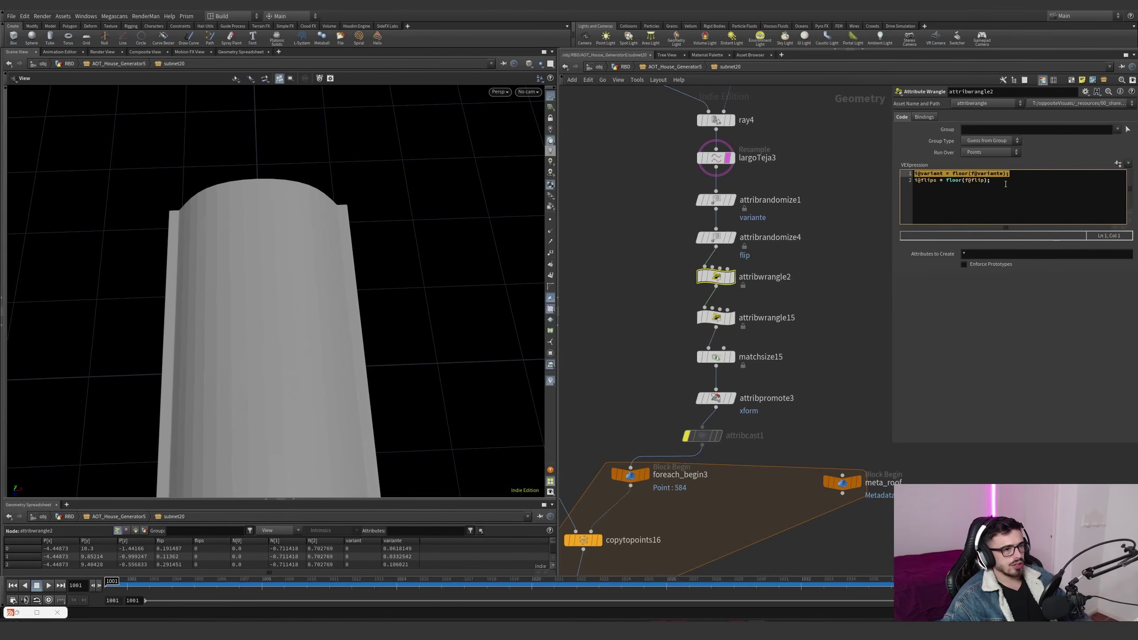
pyautogui.moveTo(1003, 183); pyautogui.dragTo(910, 180)
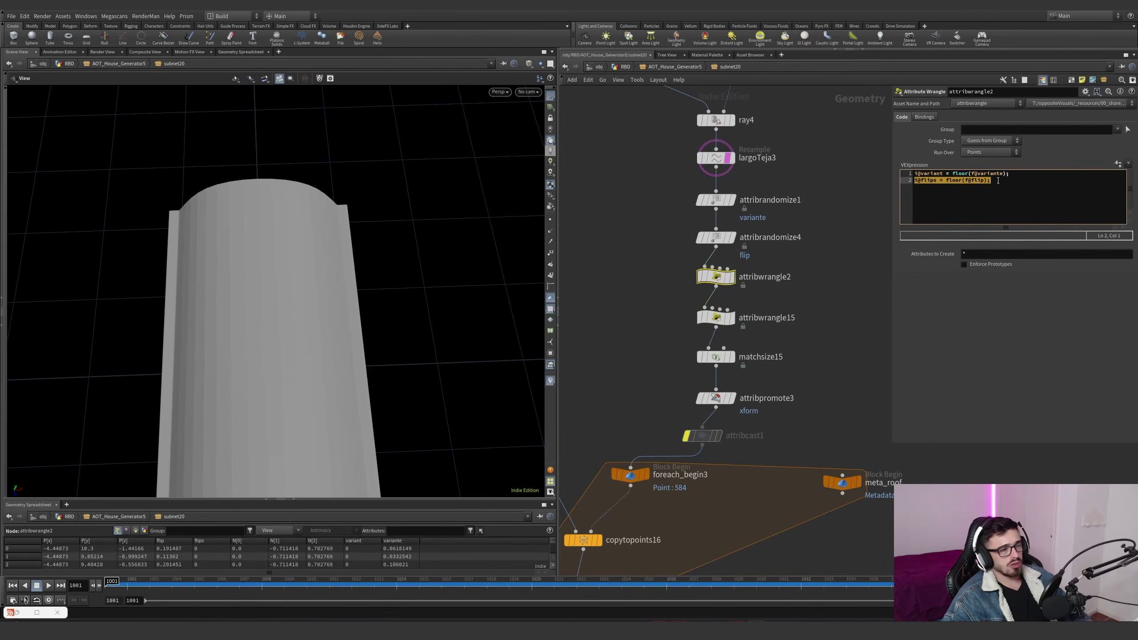
# Select switch4 and examine the expression that picks between subnet1 and subnet8
pyautogui.scroll(-1, 624, 272)
pyautogui.moveTo(624, 272); pyautogui.dragTo(908, 316, button='middle')
pyautogui.moveTo(691, 193); pyautogui.dragTo(653, 140)
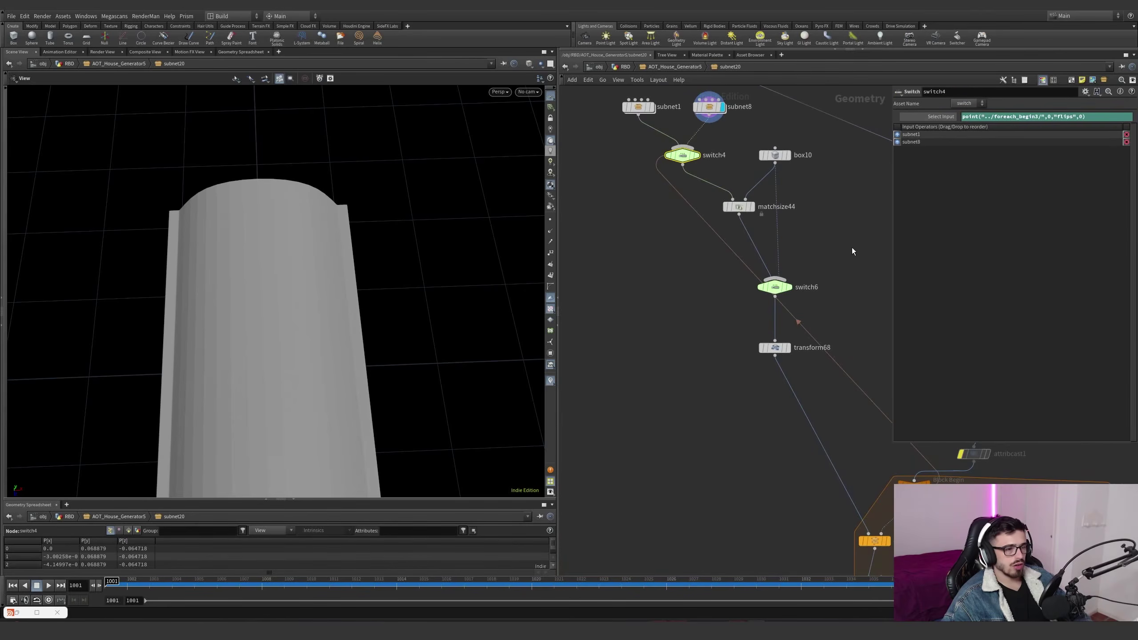
pyautogui.scroll(-2, 756, 265)
pyautogui.moveTo(755, 265); pyautogui.dragTo(644, 281, button='middle')
pyautogui.scroll(1, 756, 321)
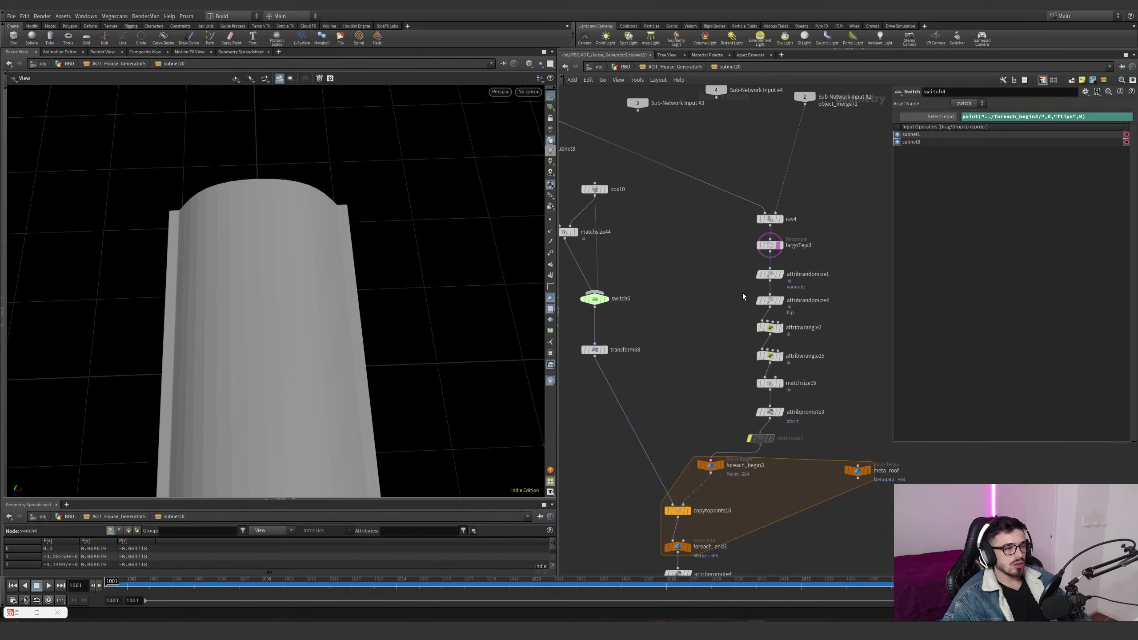
# Select attribrandomize1 and examine its custom ramp distribution for the variante attribute
pyautogui.click(769, 274)
pyautogui.moveTo(732, 311); pyautogui.dragTo(760, 236, button='middle')
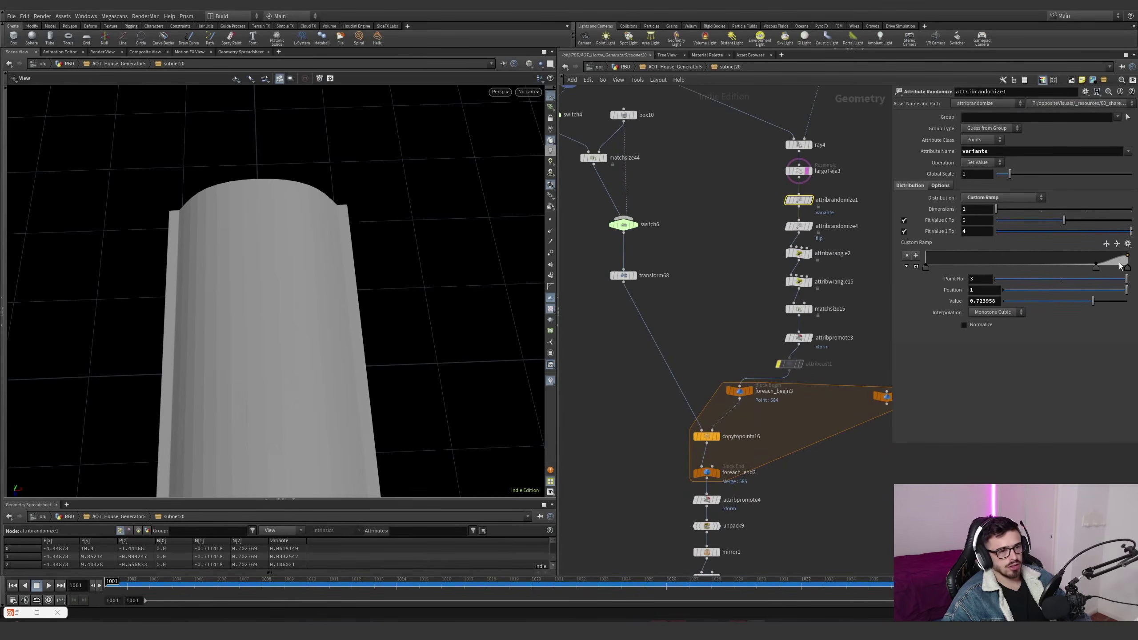
pyautogui.press('Return')
pyautogui.moveTo(713, 540); pyautogui.dragTo(703, 469, button='middle')
# Reopen subnet8 and inspect its pack nodes from pack1 through pack10
pyautogui.moveTo(698, 254); pyautogui.dragTo(832, 409, button='middle')
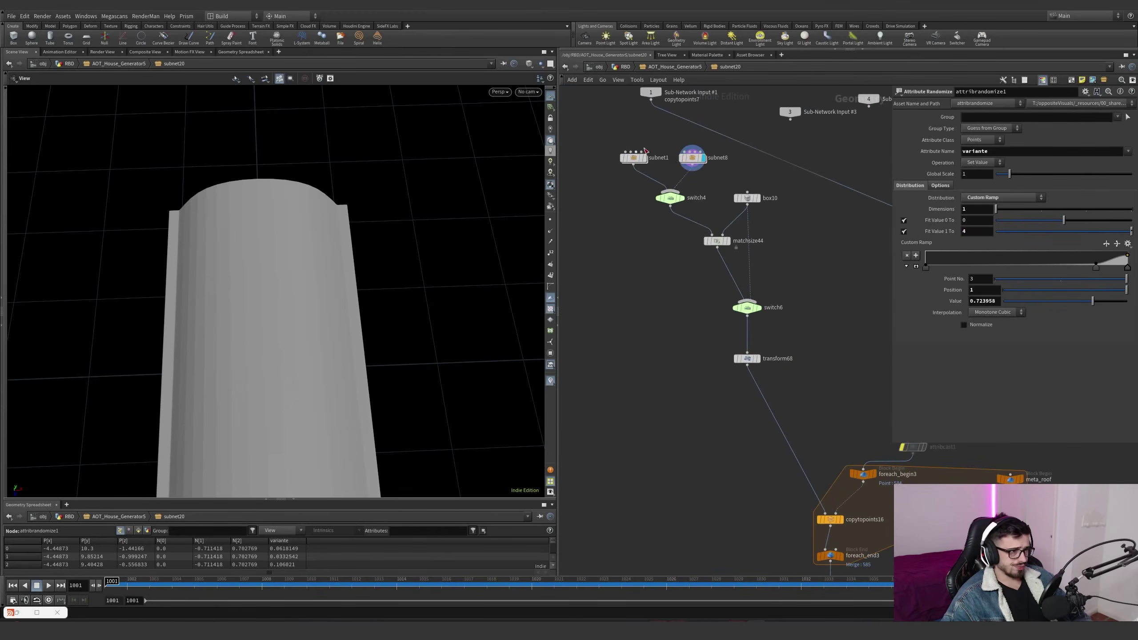
pyautogui.doubleClick(693, 158)
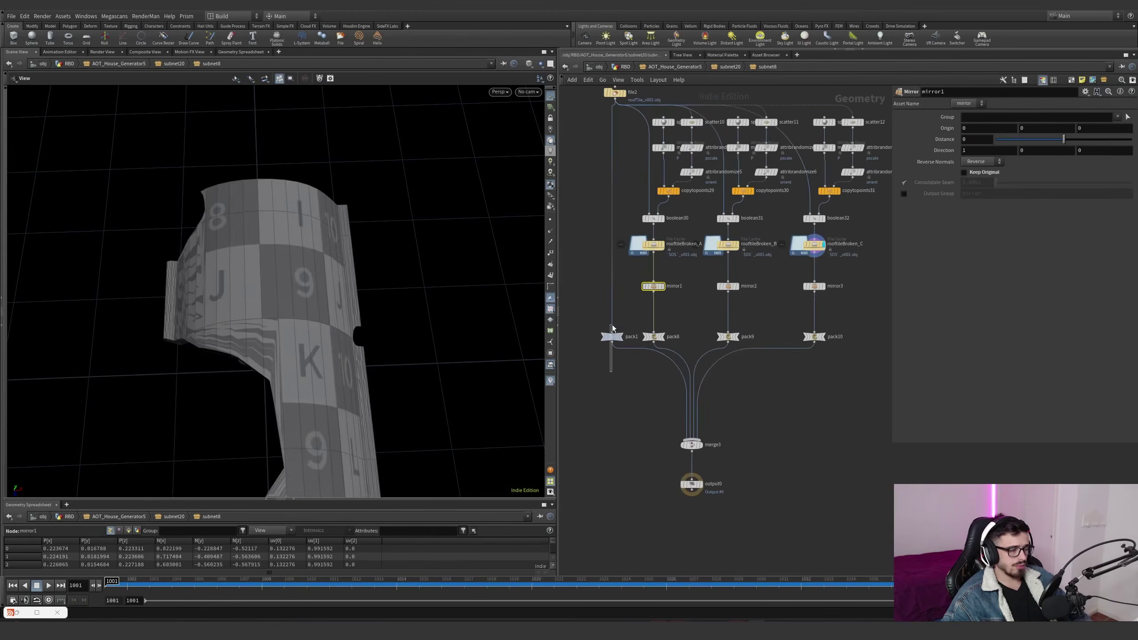
pyautogui.moveTo(612, 326); pyautogui.dragTo(615, 325)
pyautogui.moveTo(638, 383); pyautogui.dragTo(661, 332)
pyautogui.moveTo(824, 371); pyautogui.dragTo(807, 332)
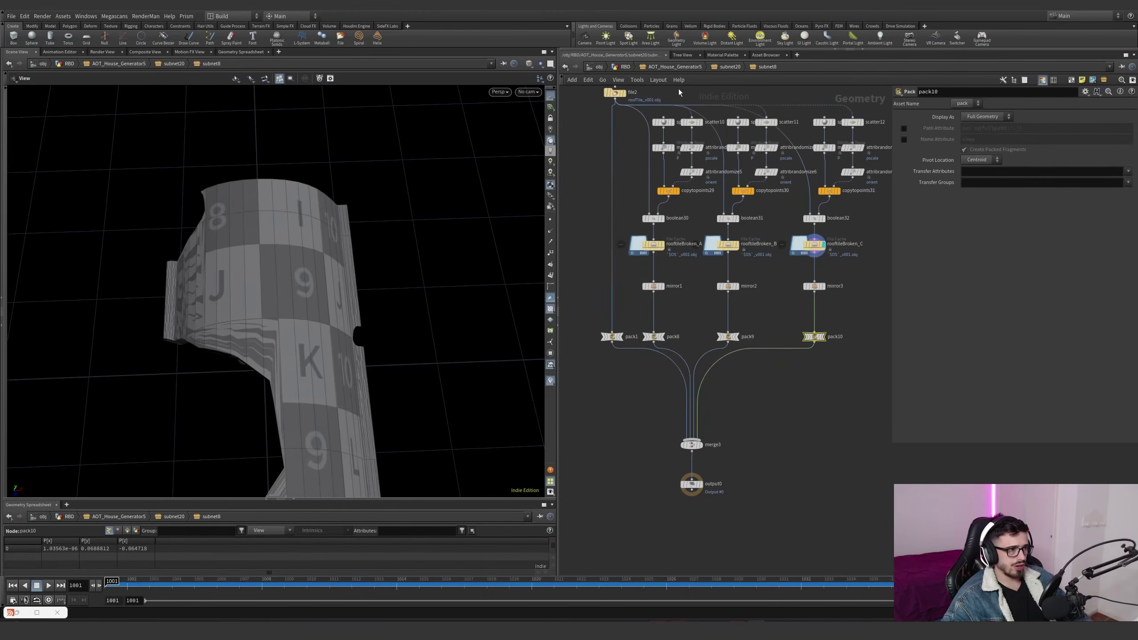
# Return to subnet20, display foreach_end3 and select the nodes of its for-each tile copying block
pyautogui.click(730, 67)
pyautogui.scroll(4, 782, 380)
pyautogui.click(747, 374)
pyautogui.moveTo(798, 390); pyautogui.dragTo(698, 357)
pyautogui.scroll(-3, 766, 357)
pyautogui.moveTo(783, 357); pyautogui.dragTo(708, 418, button='middle')
pyautogui.moveTo(707, 336); pyautogui.dragTo(720, 297)
pyautogui.moveTo(849, 432); pyautogui.dragTo(640, 361)
pyautogui.moveTo(656, 337); pyautogui.dragTo(723, 377, button='middle')
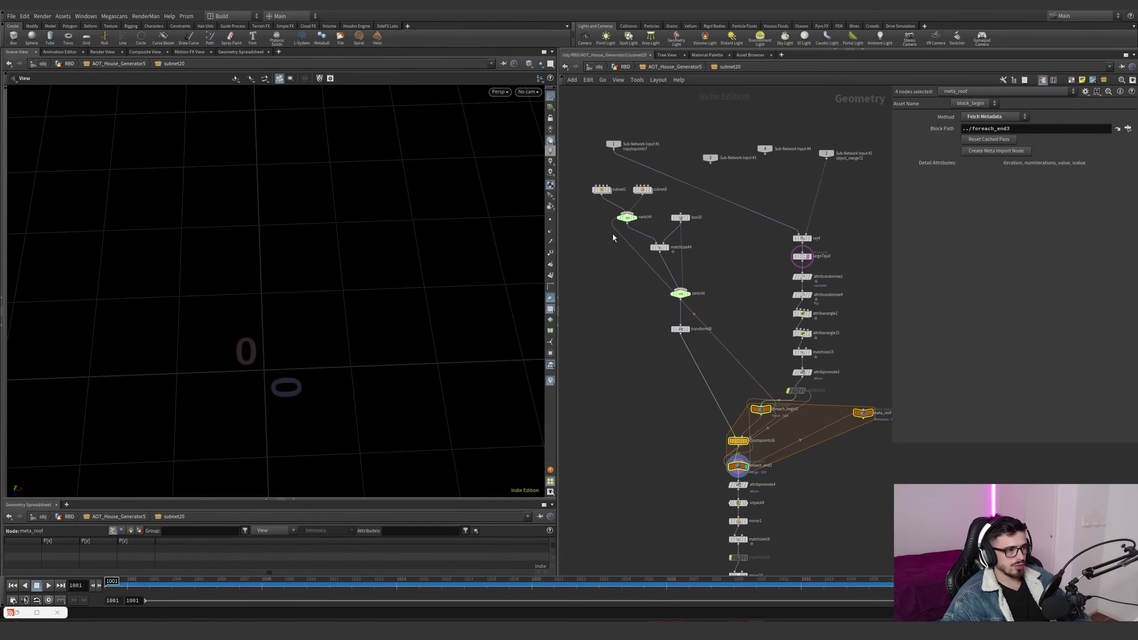
# Compare the Select Input expressions of switch4 and switch6, checking the link to foreach_begin3
pyautogui.click(626, 218)
pyautogui.click(981, 118)
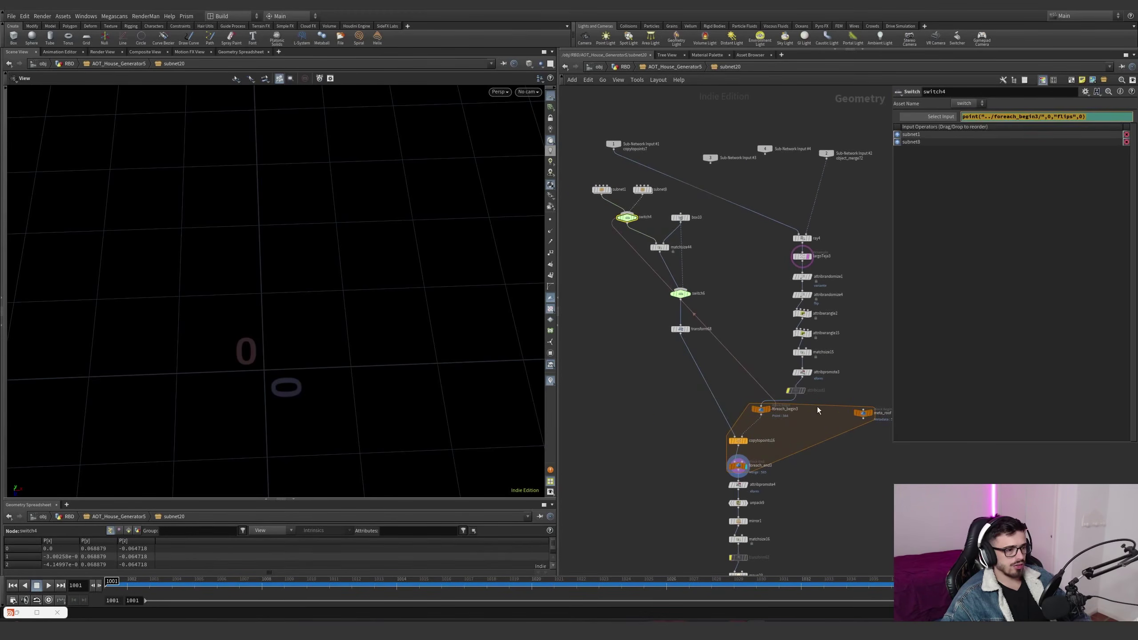
pyautogui.moveTo(789, 418); pyautogui.dragTo(762, 404)
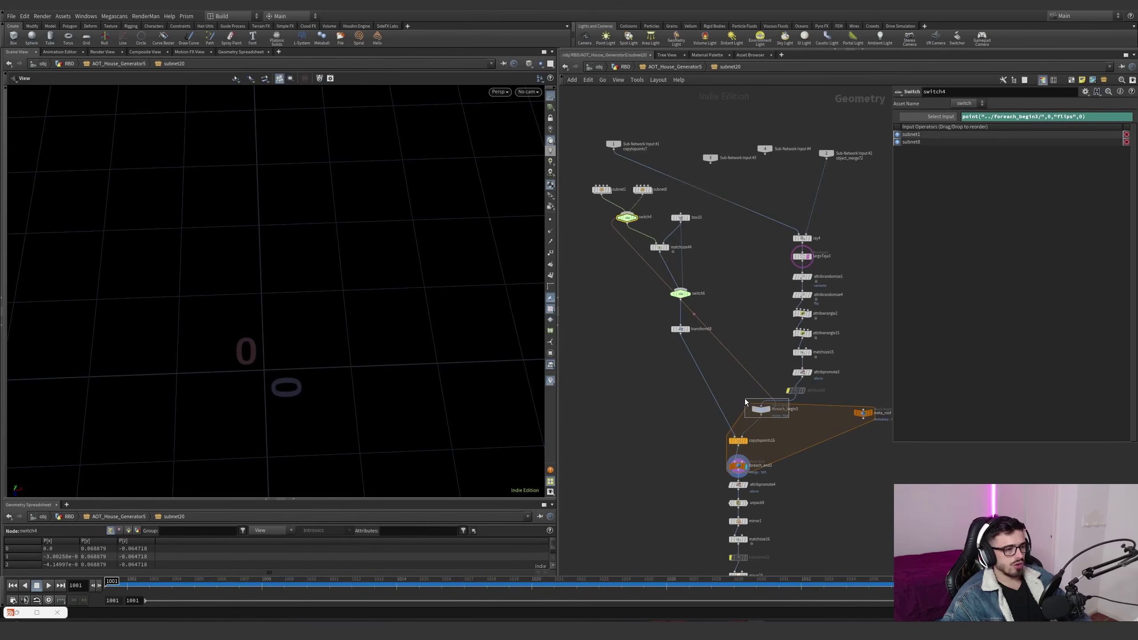
pyautogui.click(680, 293)
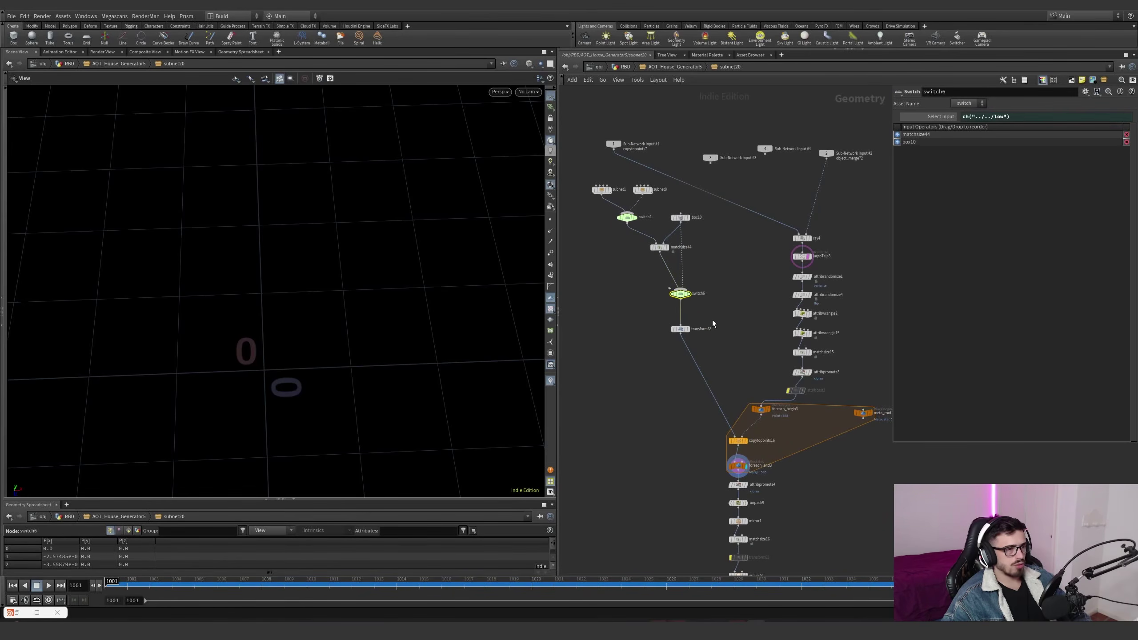
# Display attribpromote4 and unpack9 in turn below the for-each loop and frame the result in the viewport
pyautogui.moveTo(730, 368); pyautogui.dragTo(706, 274, button='middle')
pyautogui.scroll(3, 727, 354)
pyautogui.moveTo(742, 425); pyautogui.dragTo(731, 367, button='middle')
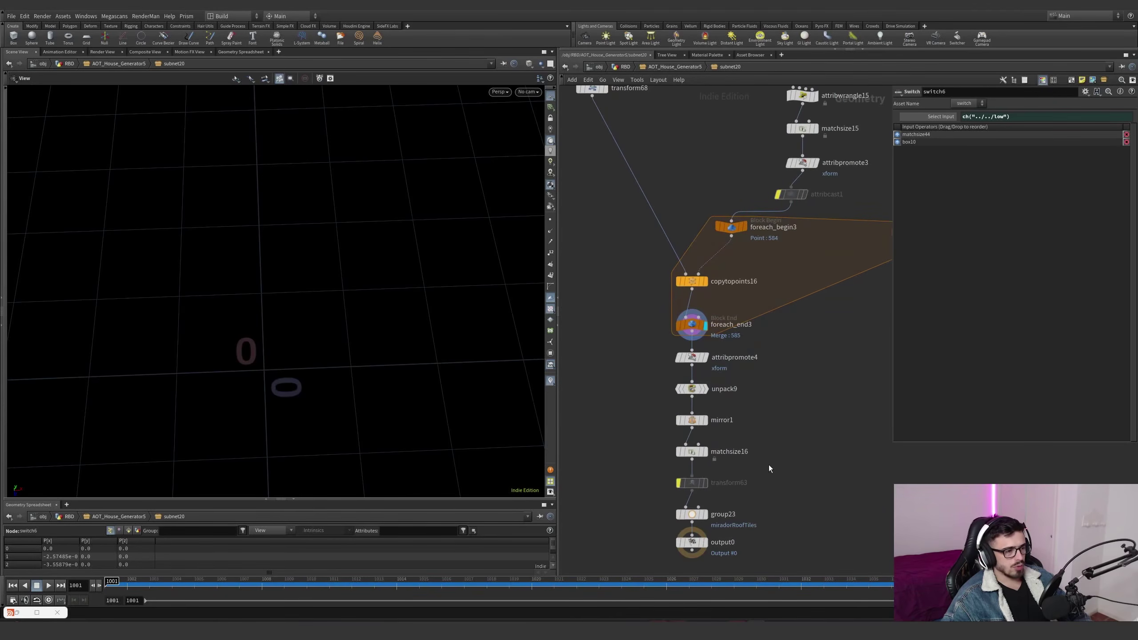
pyautogui.click(705, 358)
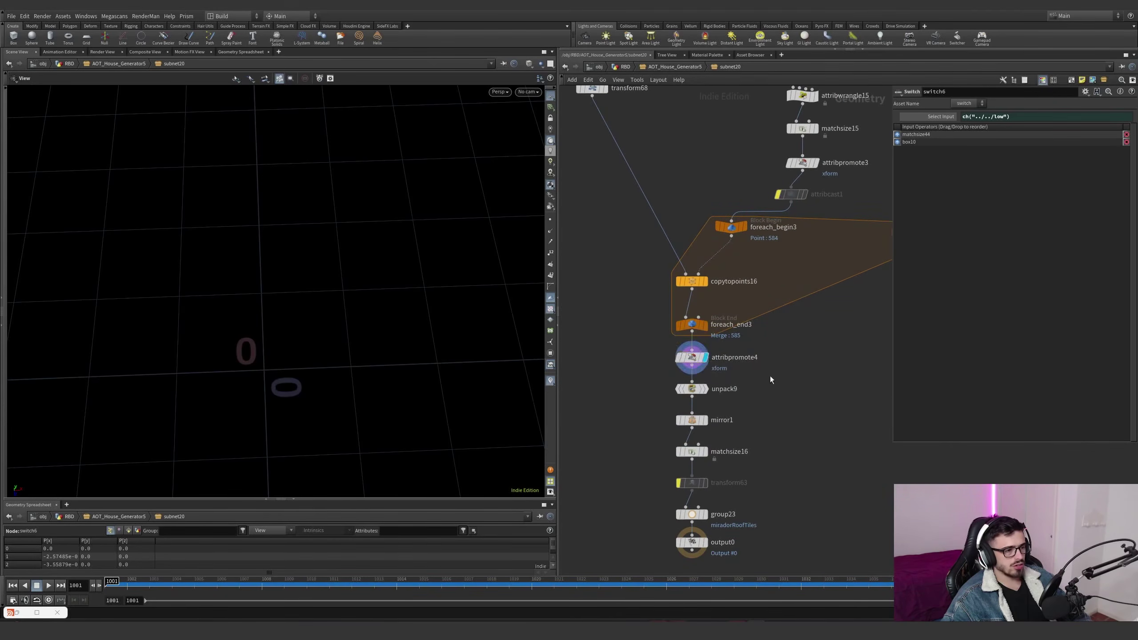
pyautogui.click(693, 389)
pyautogui.click(706, 389)
pyautogui.hotkey('space', 'g')
# Display mirror1 and matchsize16 in turn to inspect the mirrored and positioned roof tiles
pyautogui.click(705, 420)
pyautogui.moveTo(743, 437); pyautogui.dragTo(632, 405)
pyautogui.click(705, 451)
pyautogui.moveTo(740, 467); pyautogui.dragTo(665, 439)
pyautogui.moveTo(465, 317)
pyautogui.mouseDown()
pyautogui.moveTo(337, 267)
pyautogui.moveTo(470, 310)
pyautogui.moveTo(448, 305)
pyautogui.mouseUp()
# At the RBD level, display merge1 and switch the display to the house_pre_cache node
pyautogui.moveTo(828, 371); pyautogui.dragTo(783, 408, button='middle')
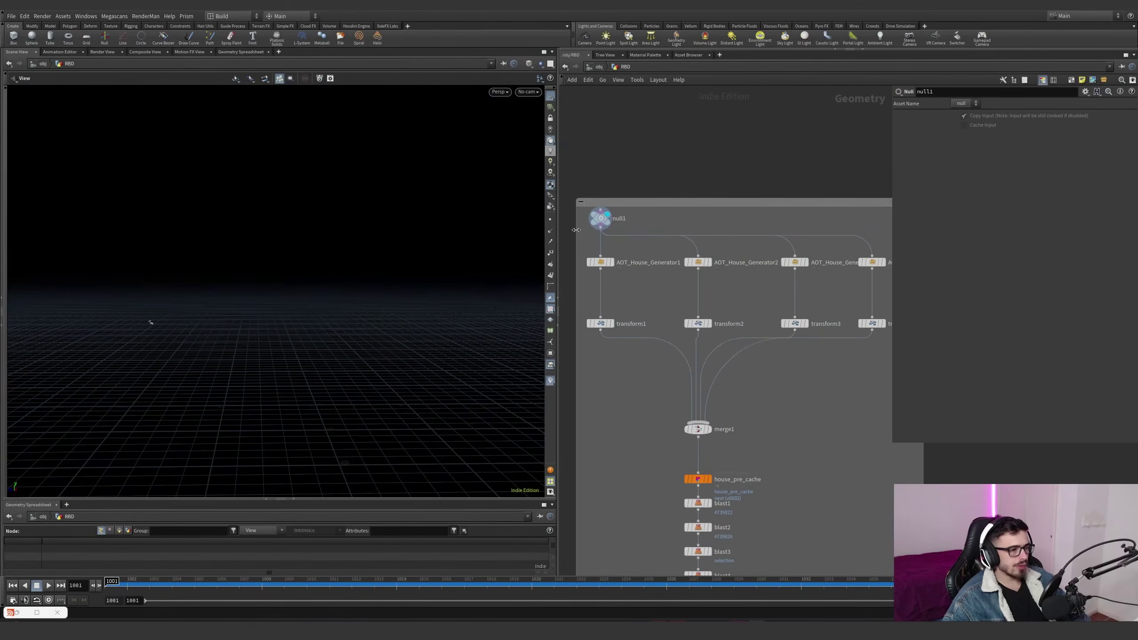
pyautogui.moveTo(709, 432)
pyautogui.press('r')
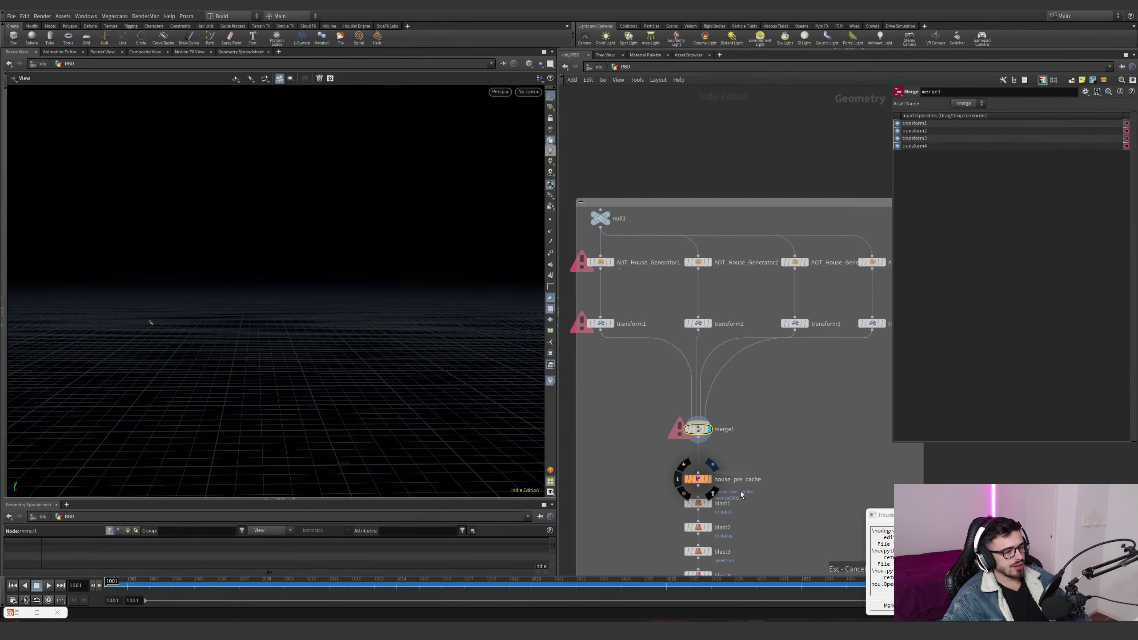
pyautogui.press('r')
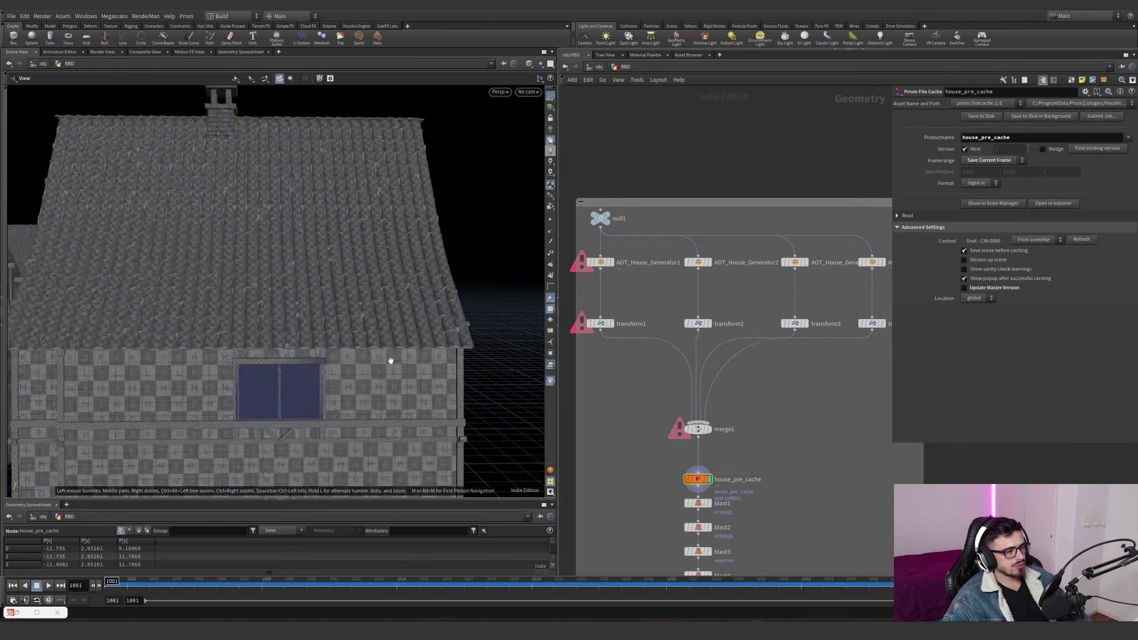
# Inspect the cached houses from several angles, including through the imported shot camera renderCamShape
pyautogui.moveTo(389, 361); pyautogui.dragTo(216, 366)
pyautogui.moveTo(216, 366); pyautogui.dragTo(310, 351, button='right')
pyautogui.click(528, 92)
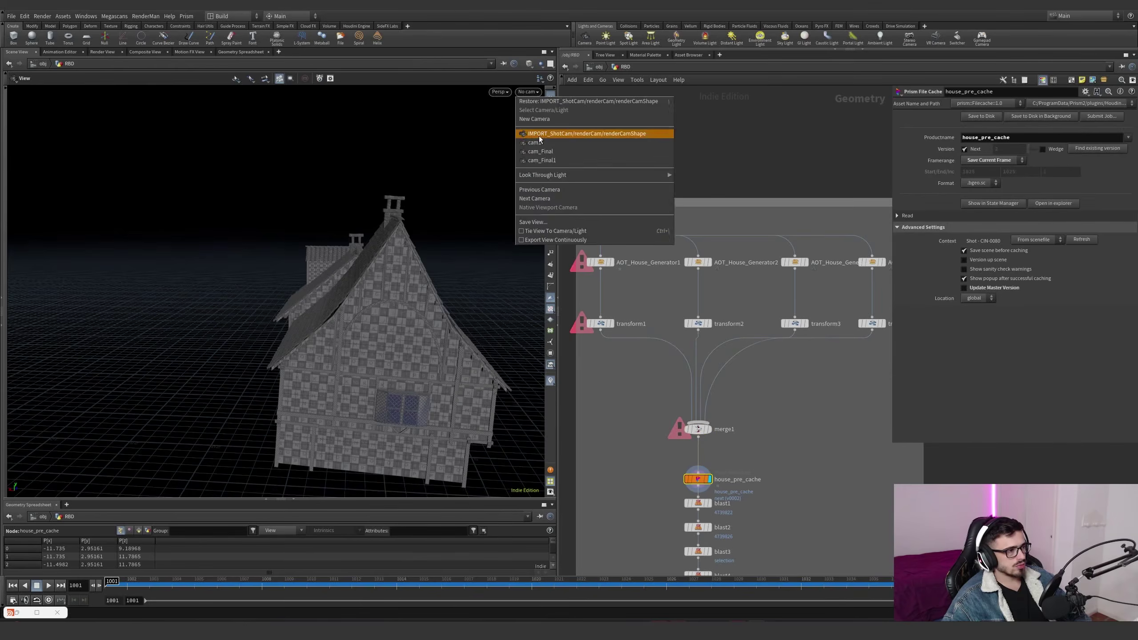
pyautogui.click(540, 134)
pyautogui.moveTo(163, 366); pyautogui.dragTo(177, 237)
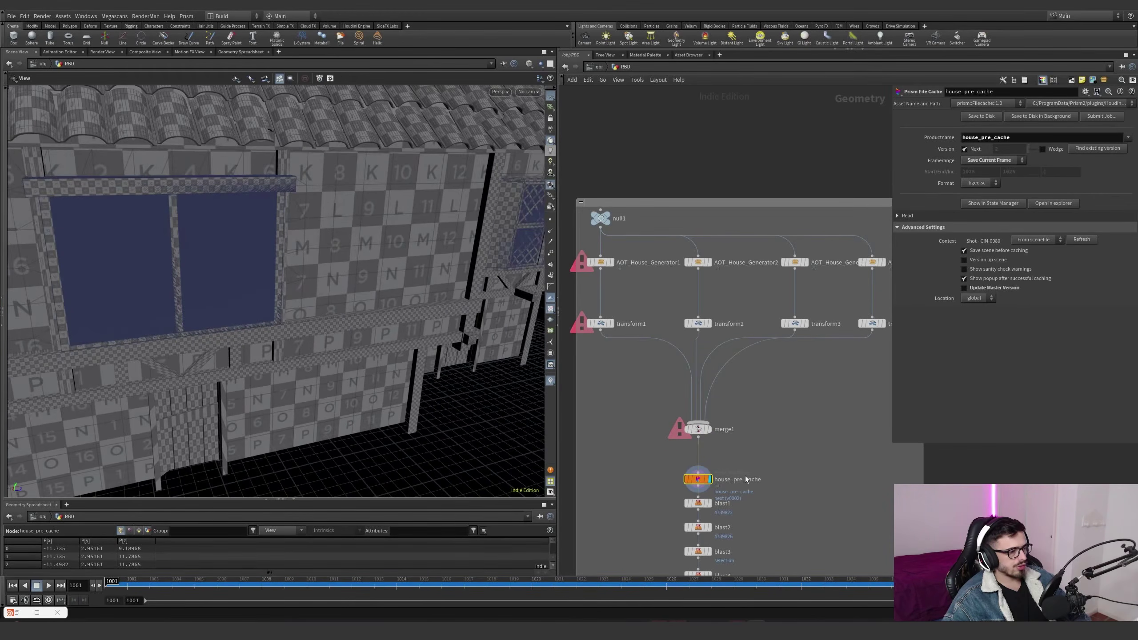
# Display blast4, dismiss the autosave prompt and look through the imported shot camera renderCamShape
pyautogui.moveTo(677, 528); pyautogui.dragTo(664, 415, button='middle')
pyautogui.scroll(3, 663, 414)
pyautogui.click(709, 483)
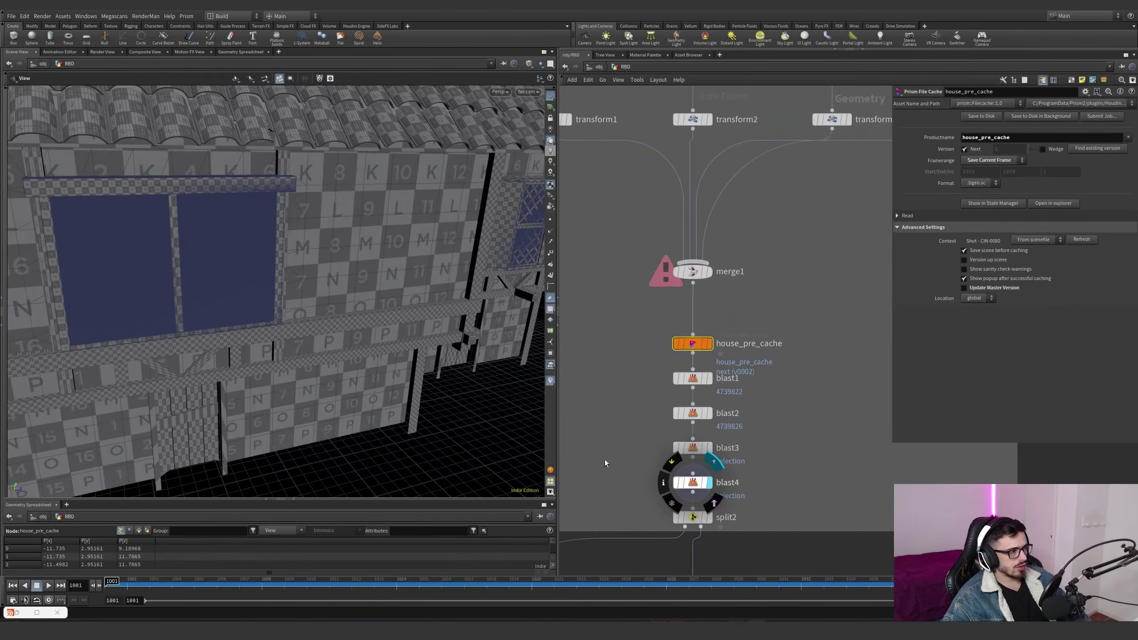
pyautogui.moveTo(290, 249); pyautogui.dragTo(363, 242)
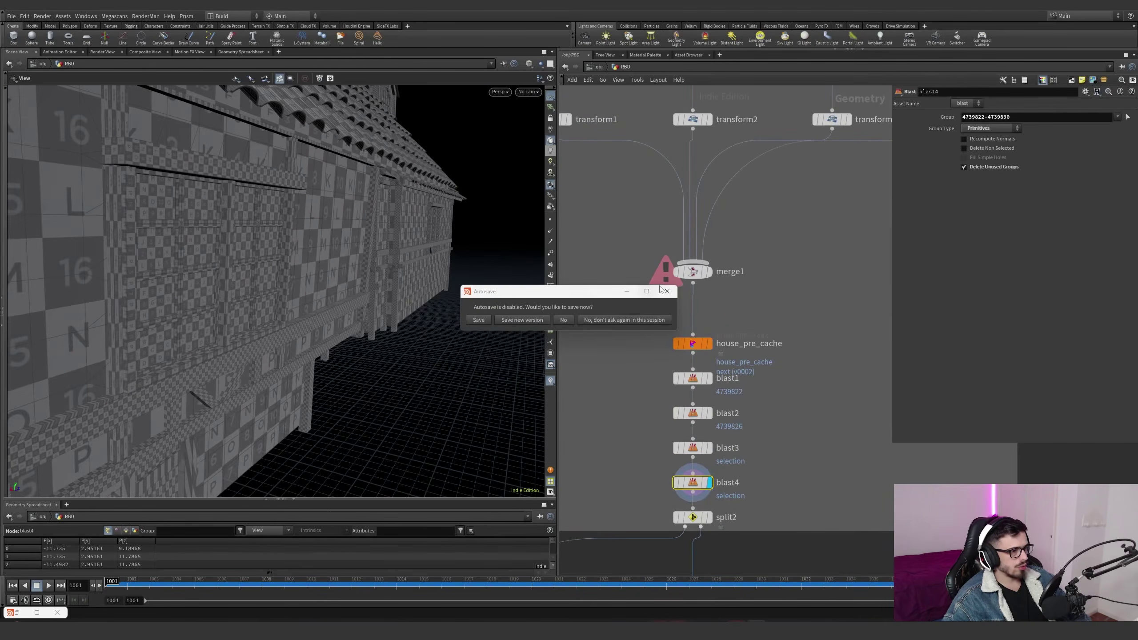
pyautogui.click(669, 291)
pyautogui.moveTo(539, 288); pyautogui.dragTo(338, 257)
pyautogui.click(528, 92)
pyautogui.click(542, 135)
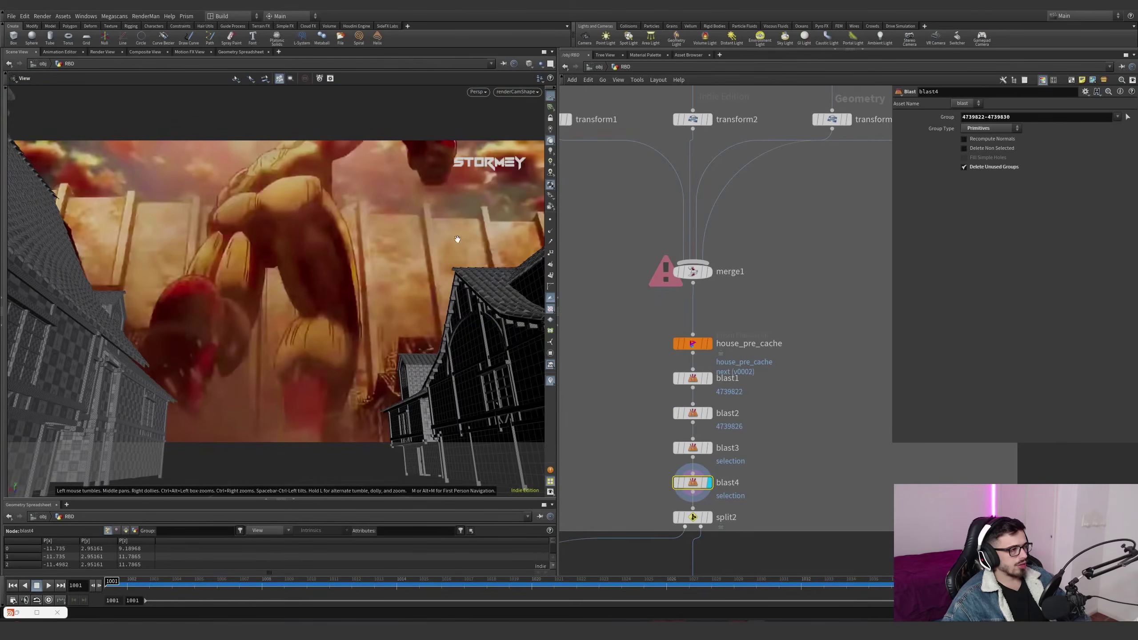
# Leave the shot camera to inspect the houses from outside and restore the renderCamShape view
pyautogui.moveTo(110, 393); pyautogui.dragTo(4, 390)
pyautogui.moveTo(287, 345); pyautogui.dragTo(326, 342)
pyautogui.moveTo(326, 343); pyautogui.dragTo(92, 426, button='right')
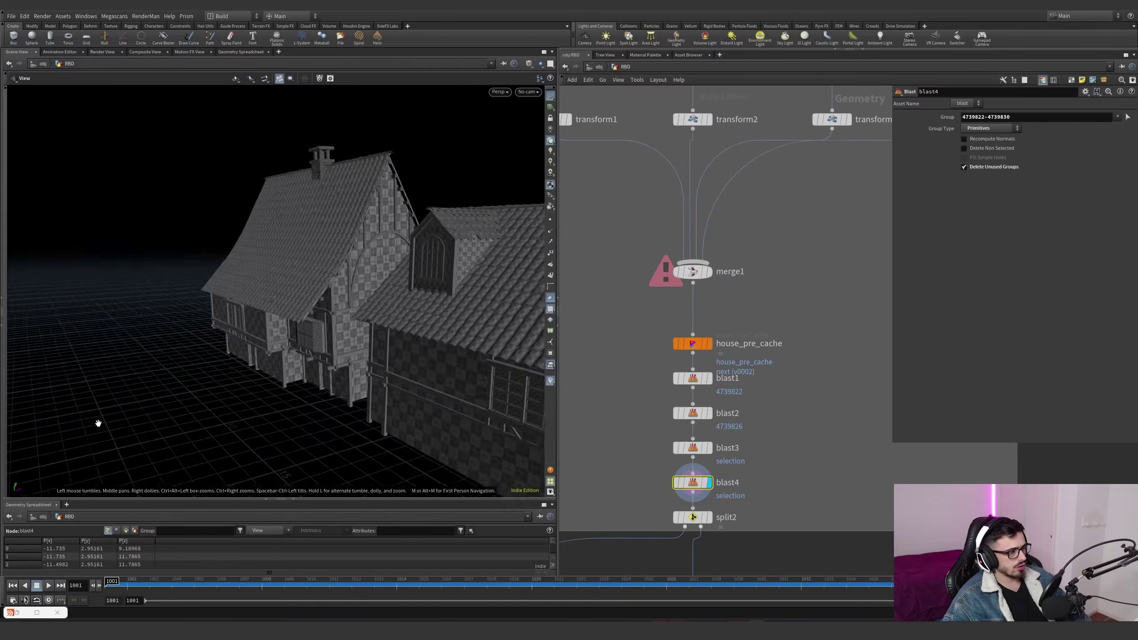
pyautogui.moveTo(93, 426); pyautogui.dragTo(302, 346)
pyautogui.moveTo(302, 346); pyautogui.dragTo(249, 312, button='right')
pyautogui.moveTo(249, 313); pyautogui.dragTo(549, 287)
pyautogui.click(528, 91)
pyautogui.click(542, 134)
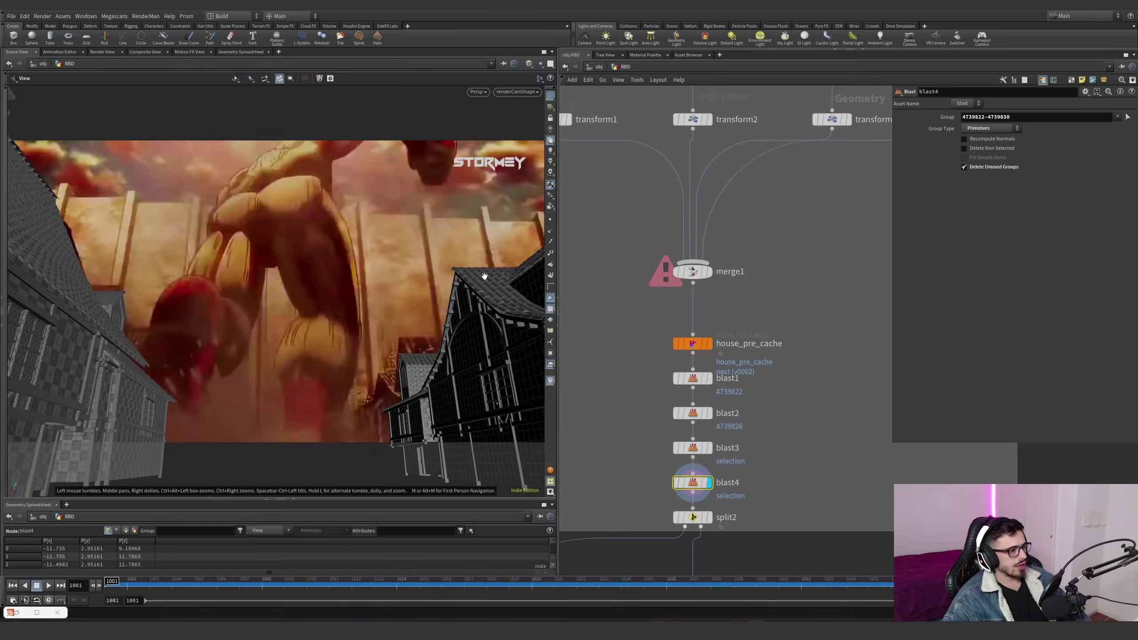
# Examine the overall RBD network layout, giving the network view more width beside the parameters
pyautogui.scroll(-10, 791, 273)
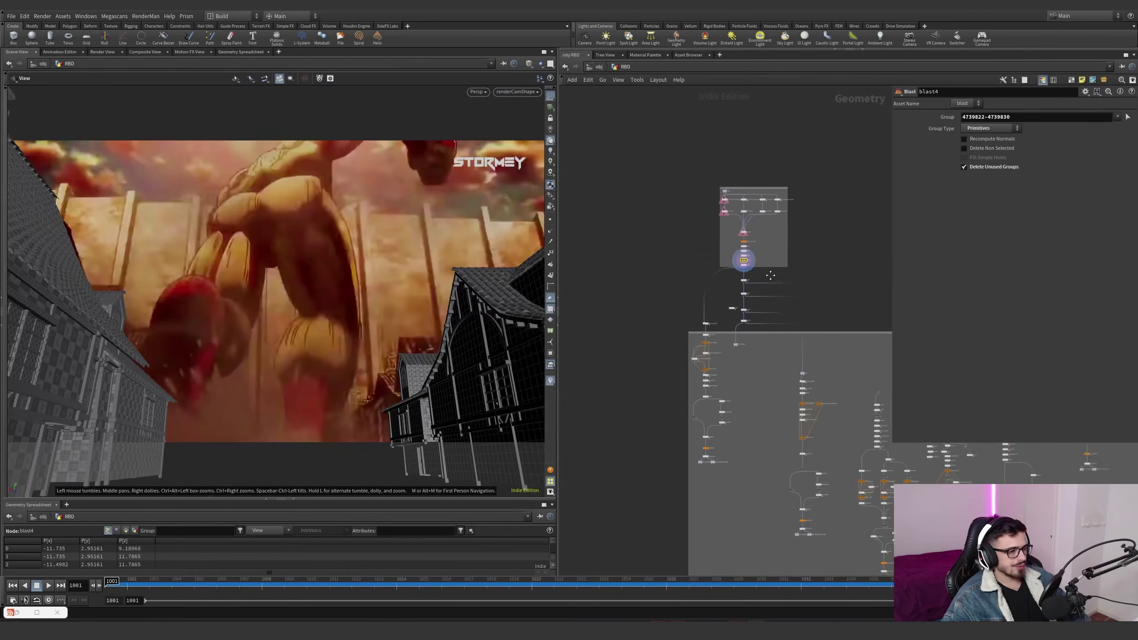
pyautogui.moveTo(818, 355); pyautogui.dragTo(890, 446, button='middle')
pyautogui.moveTo(891, 446); pyautogui.dragTo(960, 479)
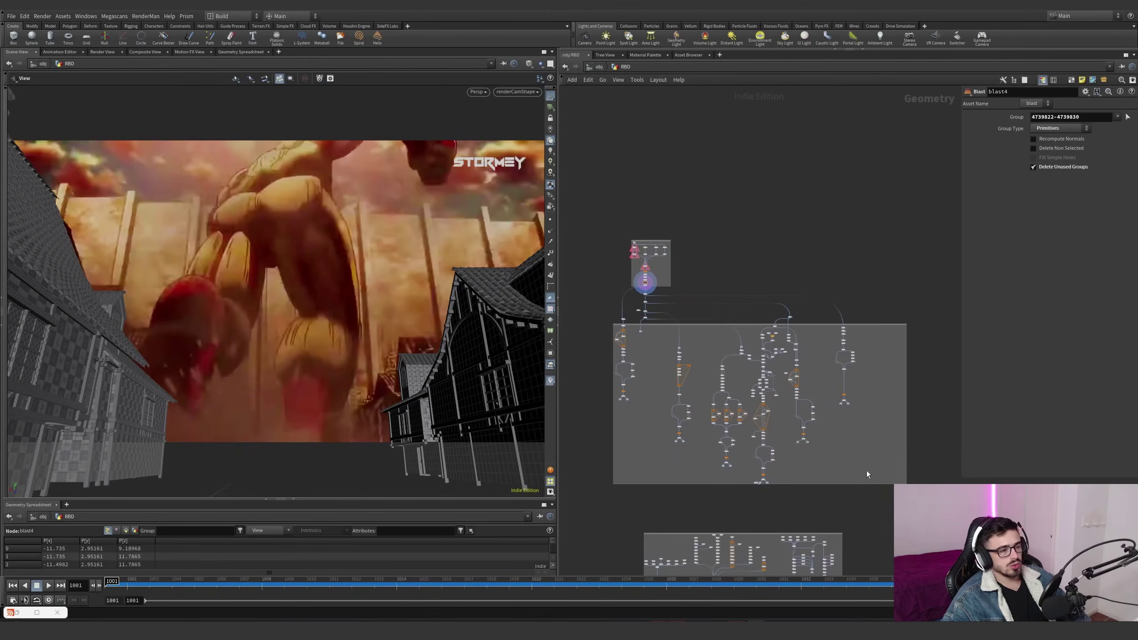
pyautogui.scroll(5, 646, 303)
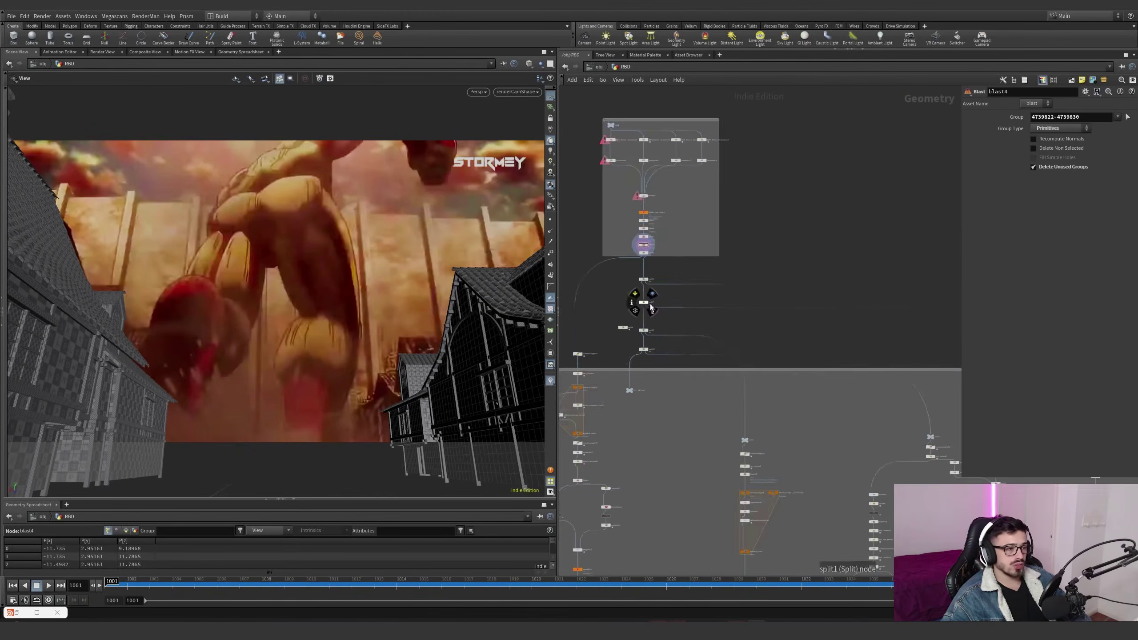
pyautogui.scroll(-3, 686, 304)
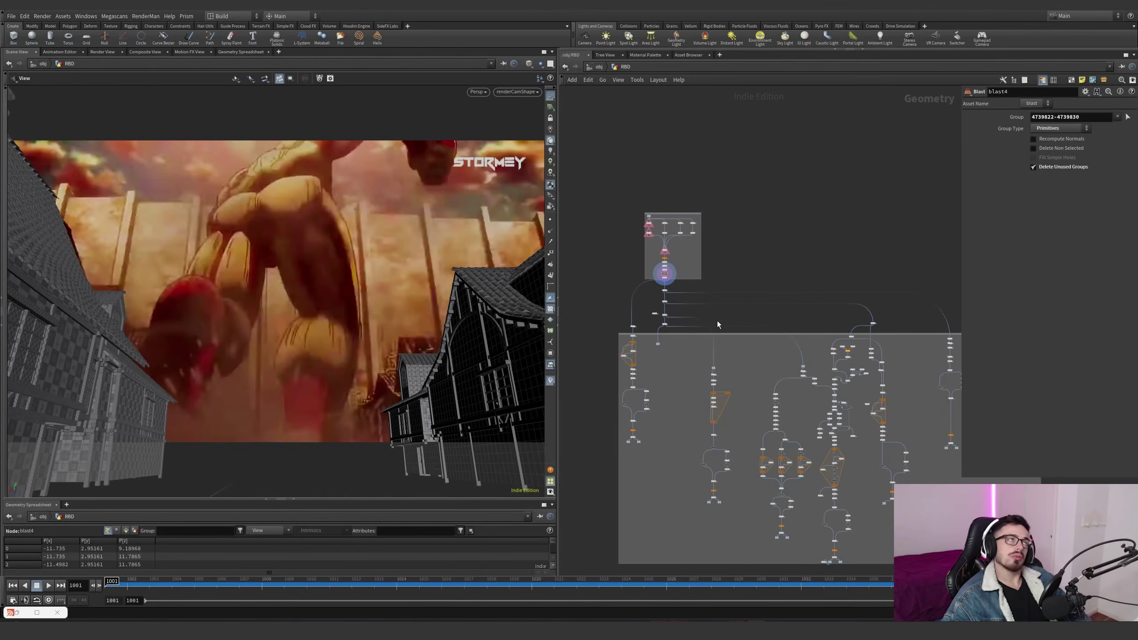
# Display split2, which isolates the woodRoof pieces, and frame them in a free perspective view
pyautogui.scroll(8, 665, 280)
pyautogui.click(669, 264)
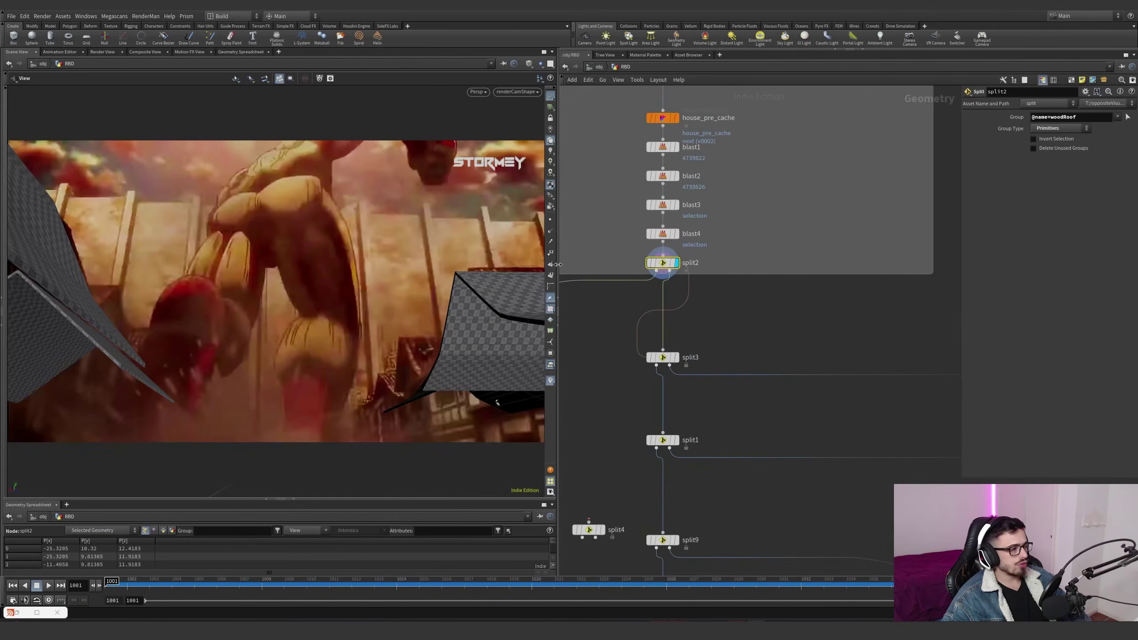
pyautogui.hotkey('space', 'g')
pyautogui.moveTo(304, 321); pyautogui.dragTo(448, 350)
# Display attribwrangle39 at the start of the wood roof branch and examine its name attribute code
pyautogui.scroll(-4, 654, 404)
pyautogui.moveTo(654, 404); pyautogui.dragTo(761, 281, button='middle')
pyautogui.scroll(5, 658, 413)
pyautogui.click(674, 329)
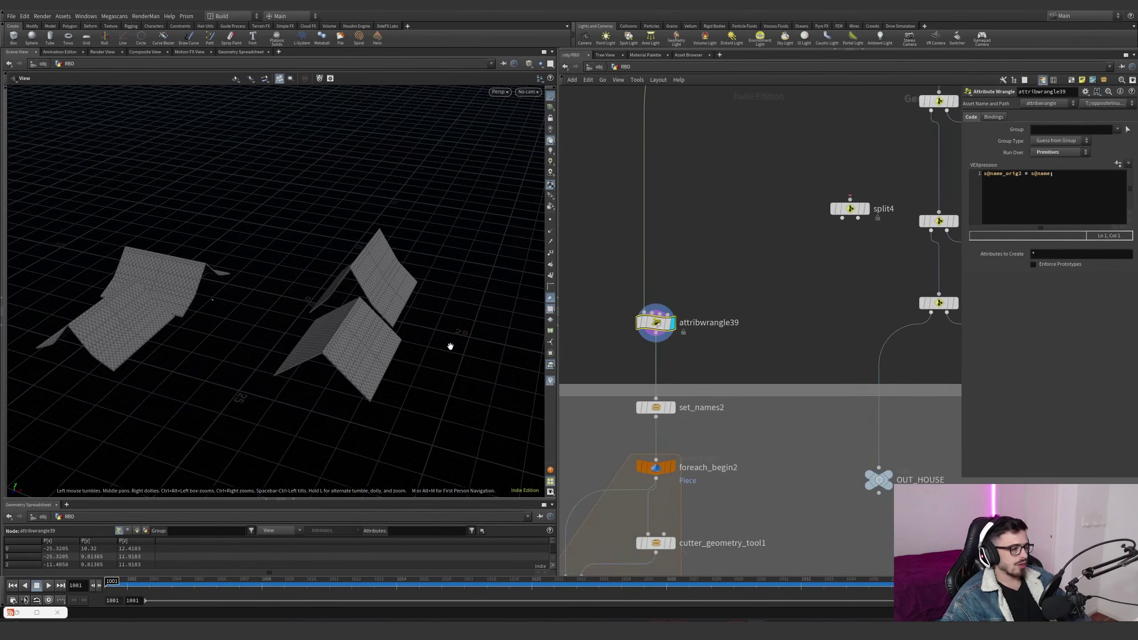
# Compare the primitive name attributes of split2 and attribwrangle39 in the geometry spreadsheet
pyautogui.click(136, 530)
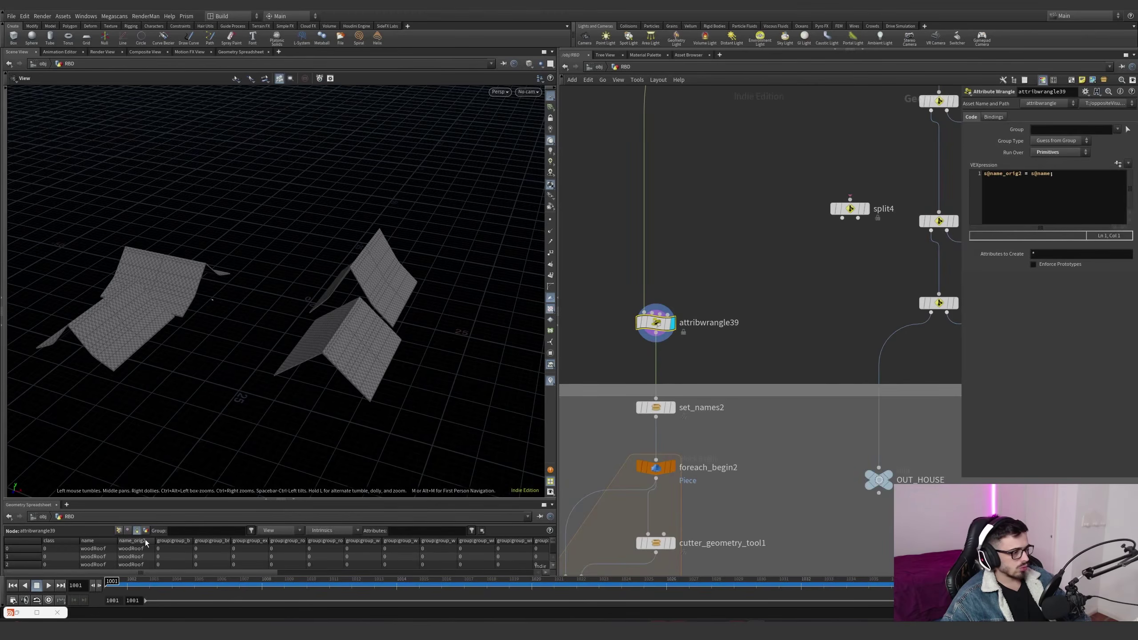
pyautogui.scroll(-6, 754, 256)
pyautogui.moveTo(830, 110); pyautogui.dragTo(793, 259, button='middle')
pyautogui.click(791, 258)
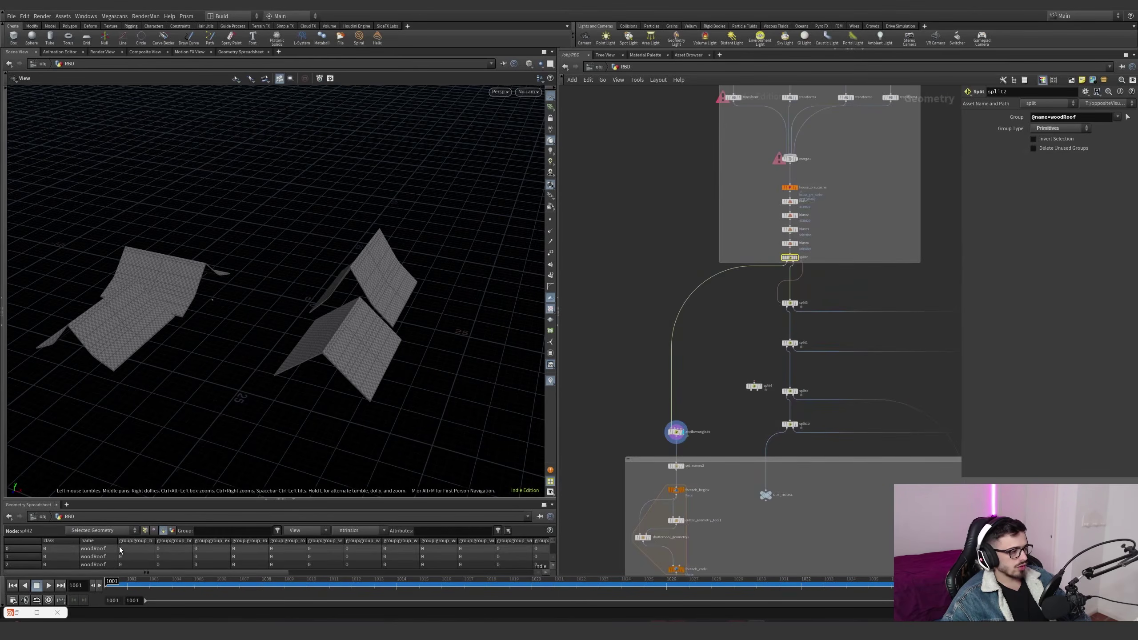
pyautogui.moveTo(663, 453); pyautogui.dragTo(685, 398, button='middle')
pyautogui.click(695, 377)
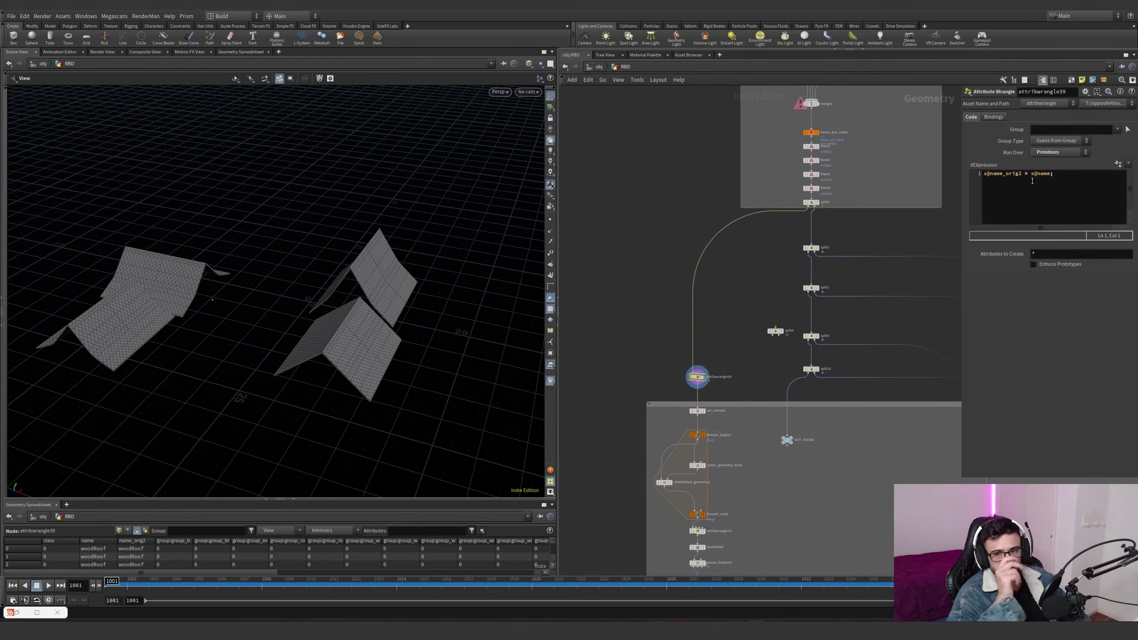
# Display set_names2 and sort its primitives by name_orig and name to examine how the woodRoof pieces are numbered
pyautogui.scroll(4, 694, 422)
pyautogui.click(704, 398)
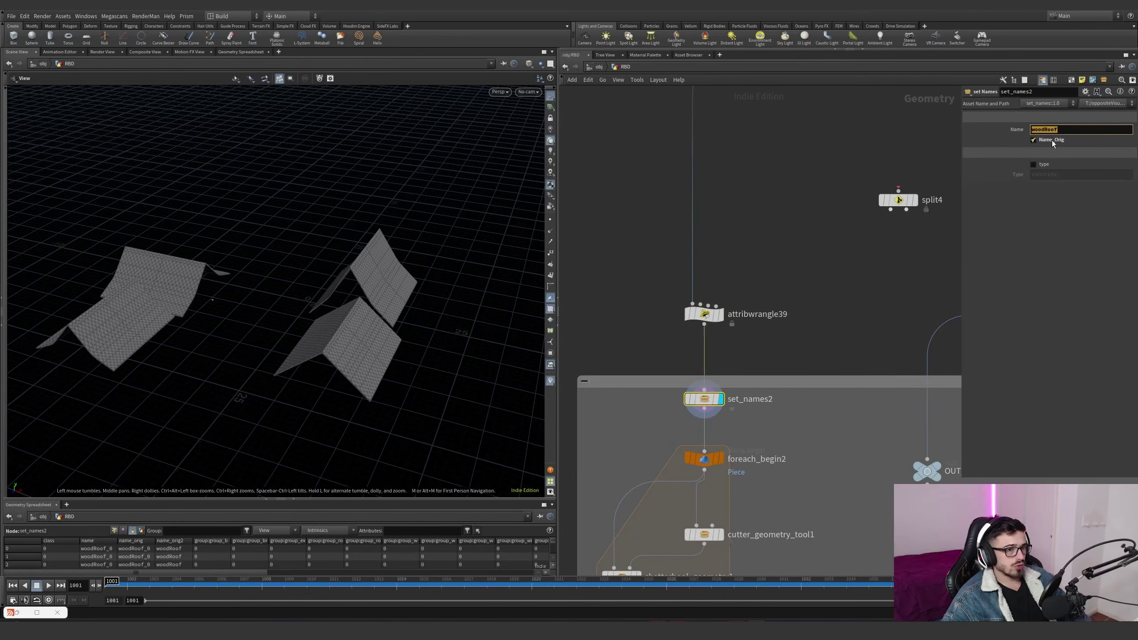
pyautogui.click(136, 541)
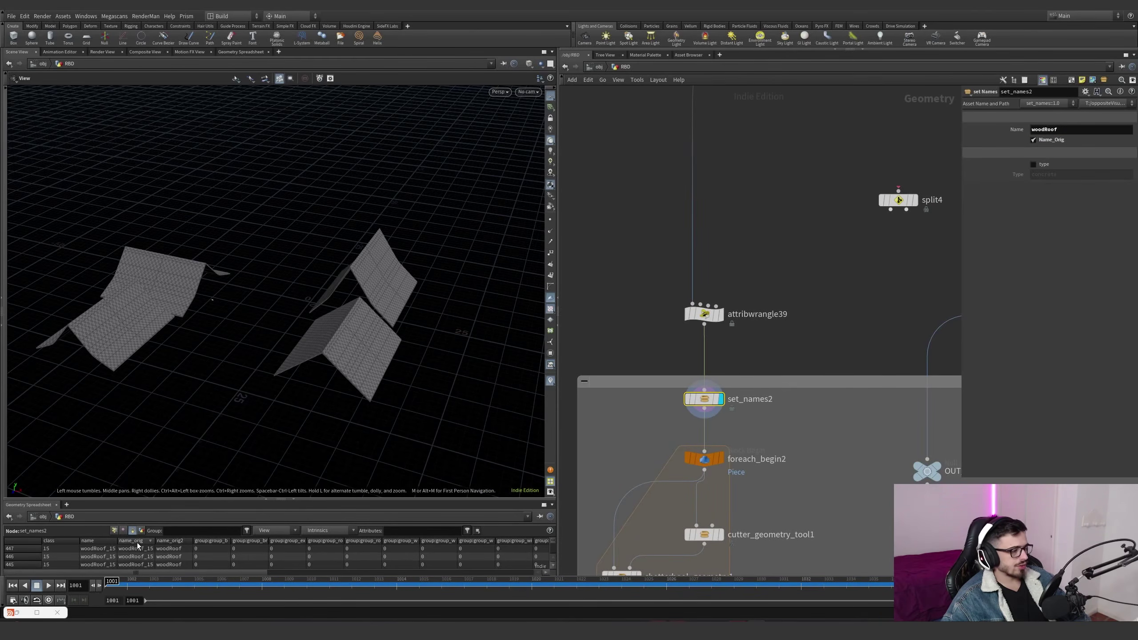
pyautogui.moveTo(154, 540); pyautogui.dragTo(175, 540)
pyautogui.click(105, 541)
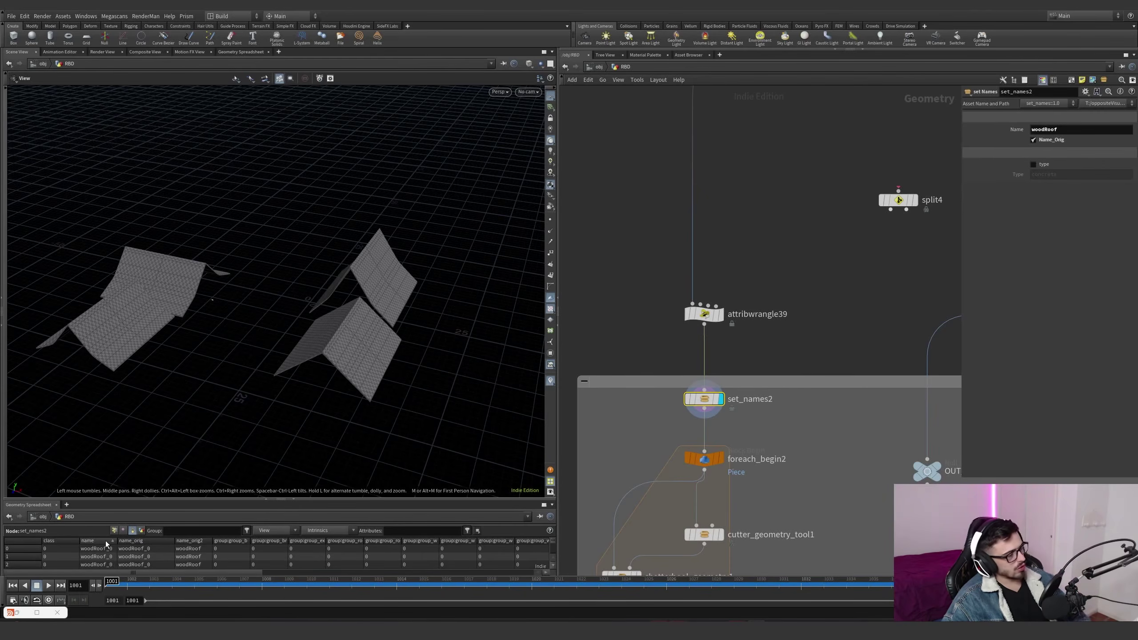
pyautogui.click(106, 540)
pyautogui.moveTo(337, 336); pyautogui.dragTo(464, 303)
pyautogui.click(108, 541)
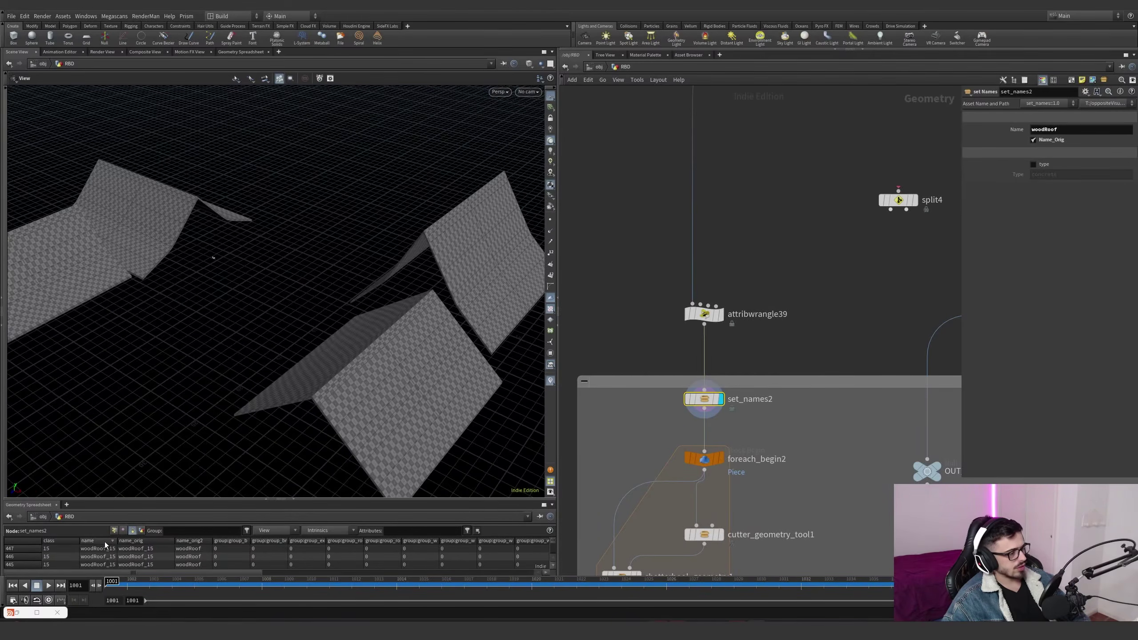
pyautogui.moveTo(553, 541); pyautogui.dragTo(555, 554)
pyautogui.click(97, 541)
# Visualize set_names2's name attribute as a separate colour per roof piece and inspect the roofs from a lower angle
pyautogui.middleClick(704, 403)
pyautogui.click(791, 293)
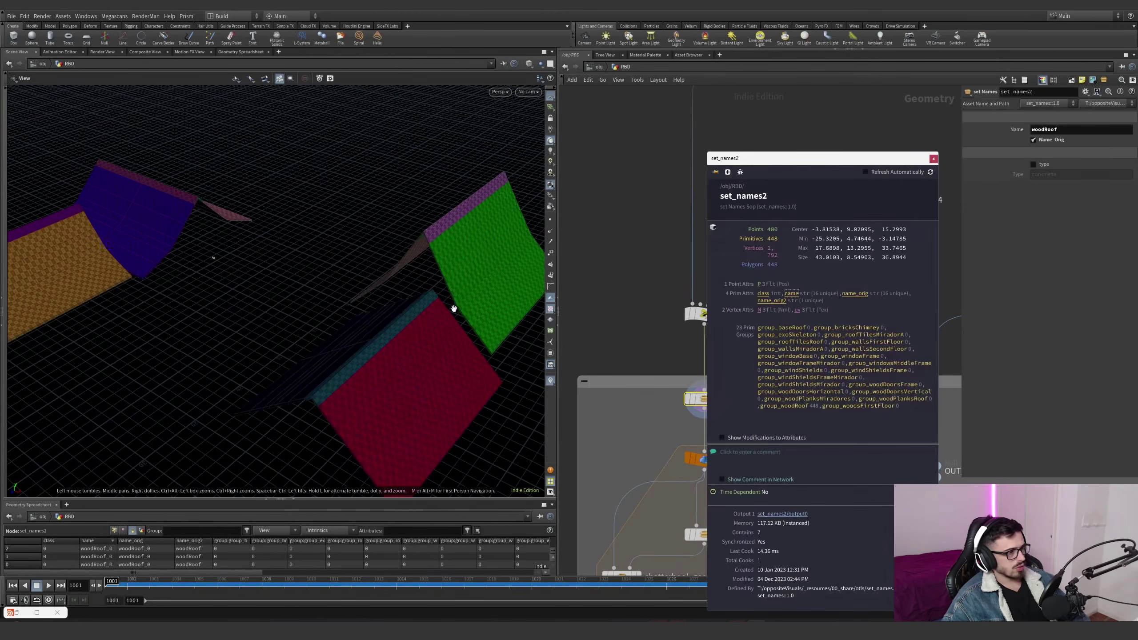
pyautogui.moveTo(428, 324); pyautogui.dragTo(478, 275)
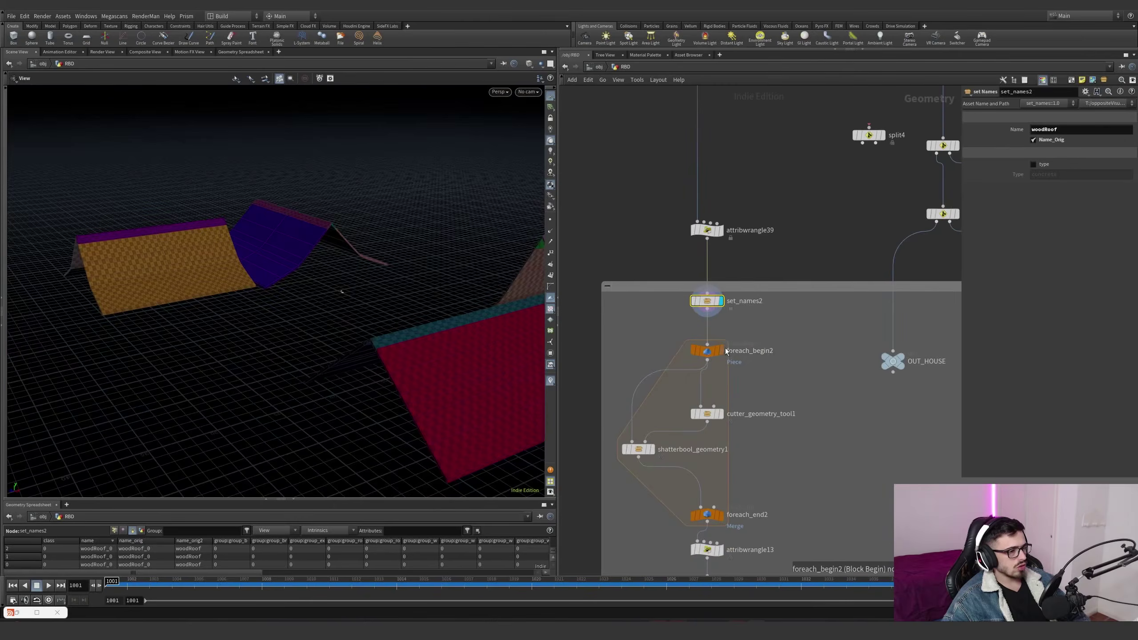
# Display foreach_begin2 and frame the single woodRoof piece that the loop processes
pyautogui.click(721, 351)
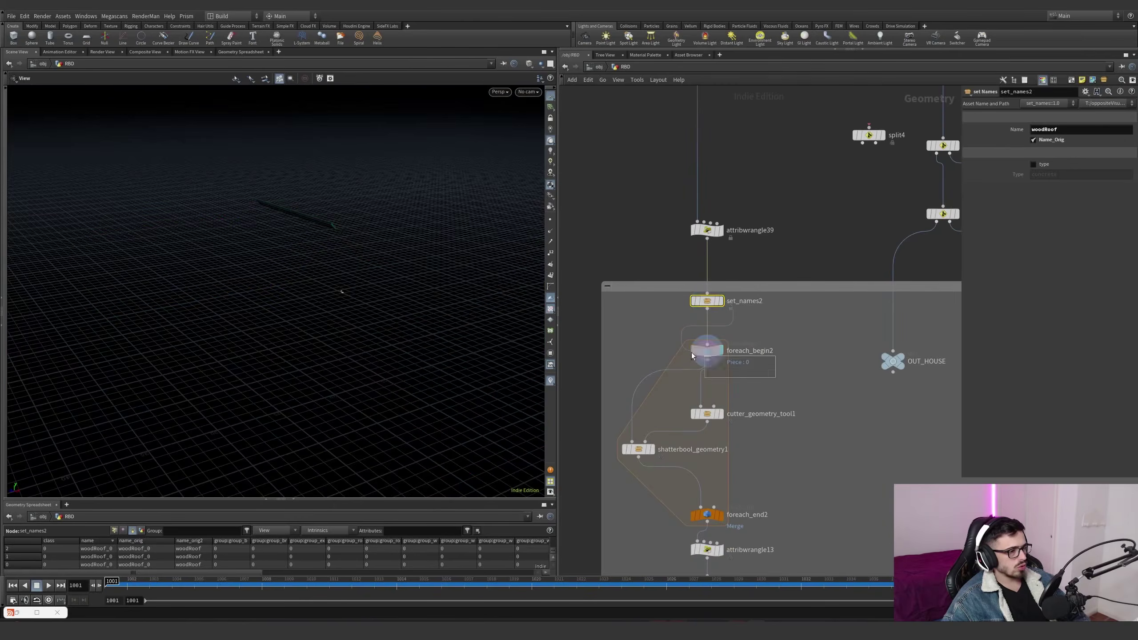
pyautogui.click(714, 355)
pyautogui.hotkey('space', 'f')
pyautogui.moveTo(381, 336); pyautogui.dragTo(211, 305)
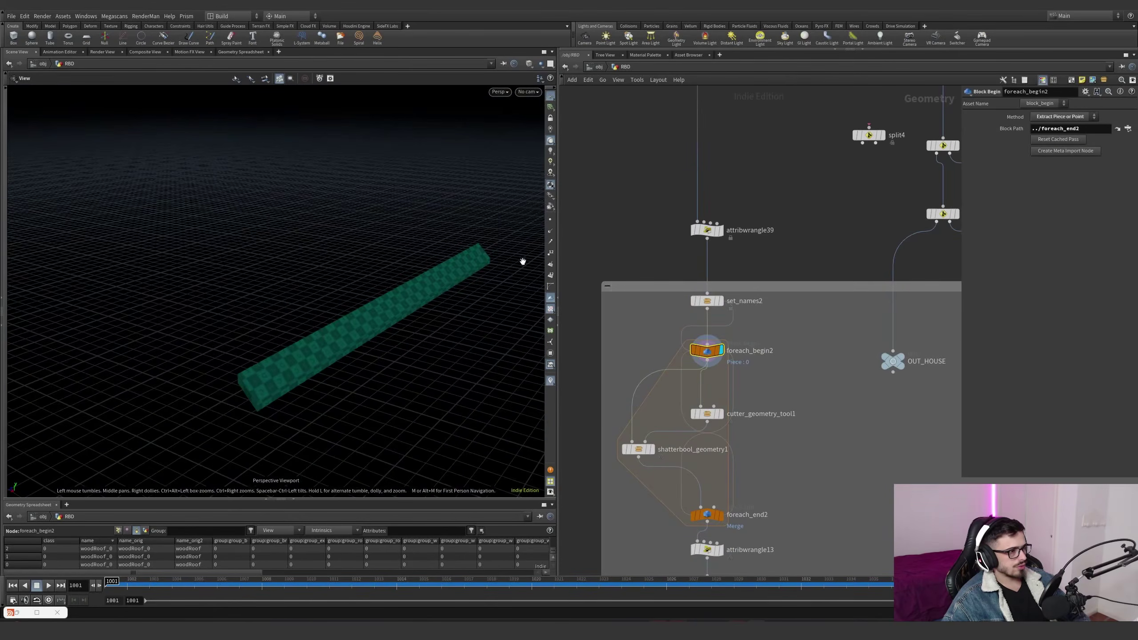
pyautogui.scroll(2, 717, 402)
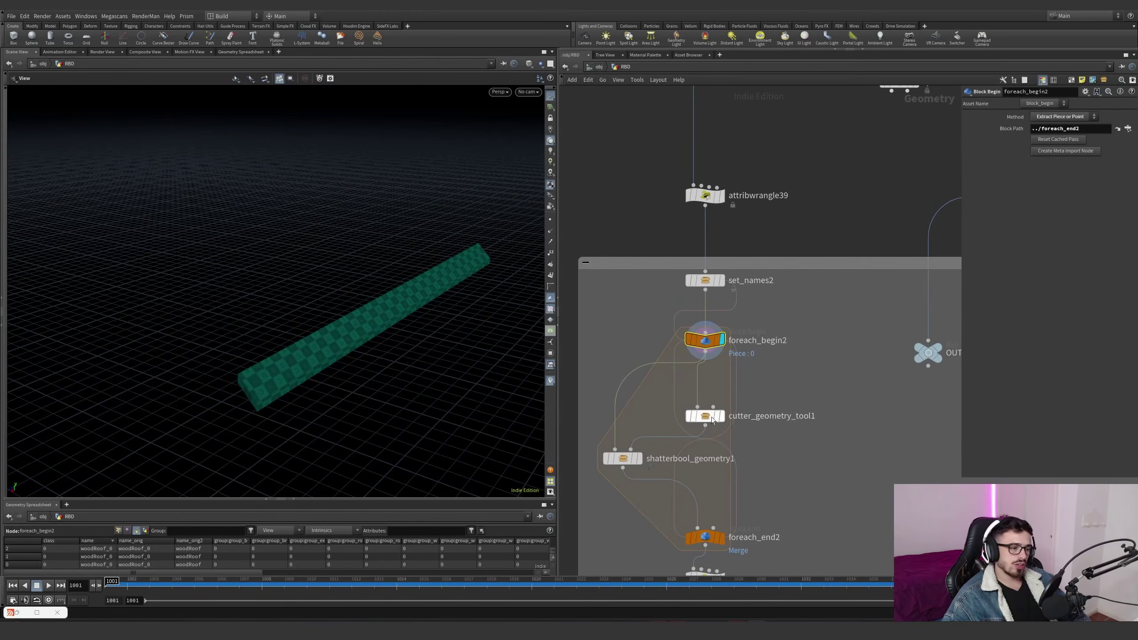
# Select cutter_geometry_tool1 inside the loop and examine its cutter and noise parameters
pyautogui.moveTo(784, 374); pyautogui.dragTo(693, 446)
pyautogui.moveTo(802, 445); pyautogui.dragTo(667, 377)
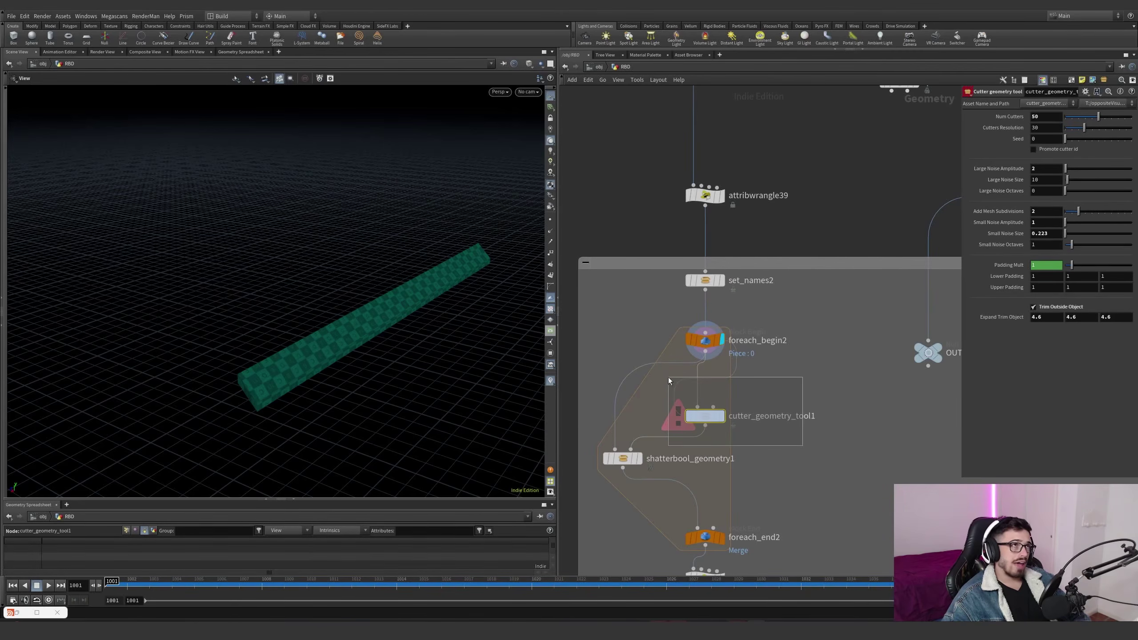
pyautogui.moveTo(669, 377)
pyautogui.mouseDown()
pyautogui.moveTo(658, 393)
pyautogui.moveTo(681, 399)
pyautogui.moveTo(654, 393)
pyautogui.moveTo(670, 377)
pyautogui.mouseUp()
# Add an IsoOffset node in the empty area beside the loop, fed by the foreach_begin2 piece
pyautogui.moveTo(669, 377); pyautogui.dragTo(808, 370, button='middle')
pyautogui.click(862, 351)
pyautogui.moveTo(627, 381); pyautogui.dragTo(804, 353, button='middle')
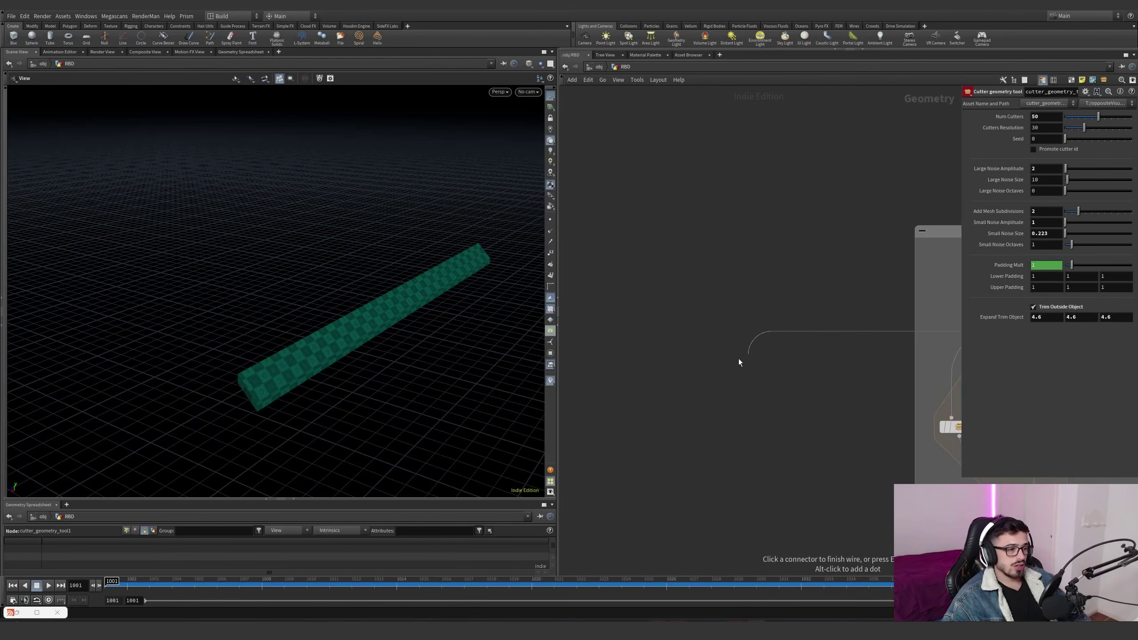
pyautogui.press('Tab')
pyautogui.write('c')
pyautogui.press('BackSpace')
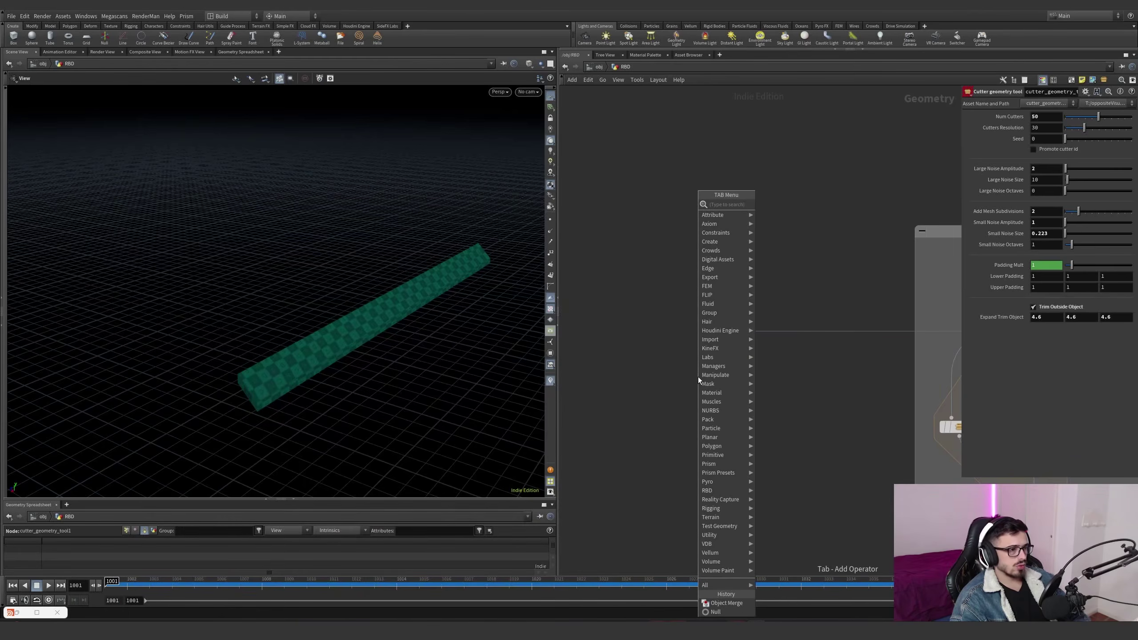
pyautogui.write('iso')
pyautogui.press('Return')
pyautogui.click(698, 377)
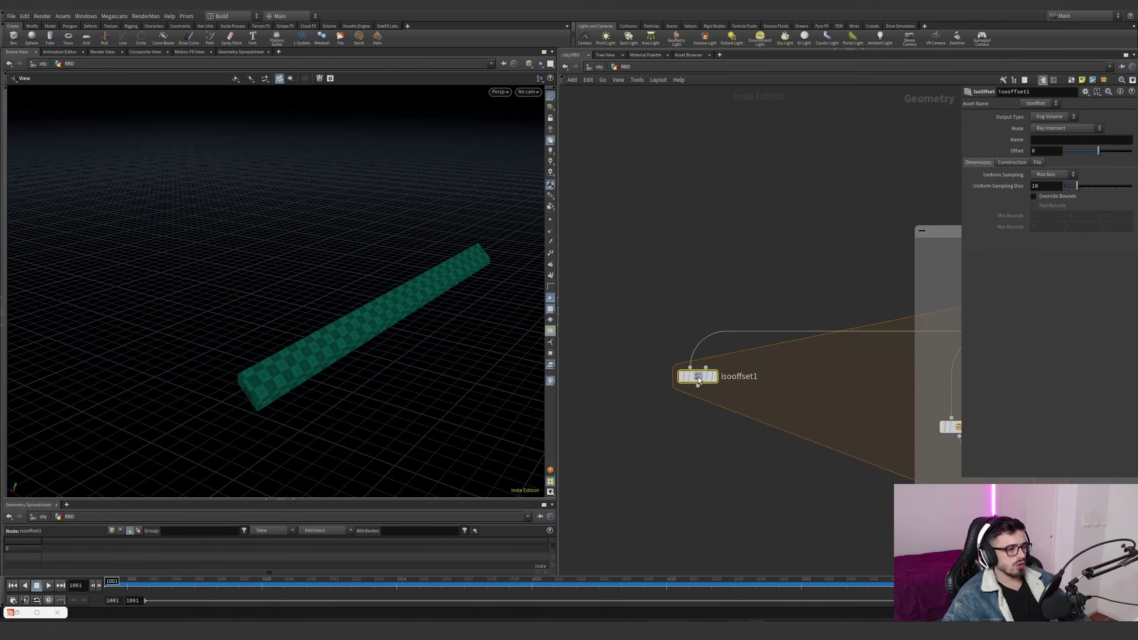
# Display isooffset1, cut its input wire and reconnect it to the foreach_begin2 output
pyautogui.click(715, 379)
pyautogui.press('y')
pyautogui.moveTo(809, 369); pyautogui.dragTo(748, 288)
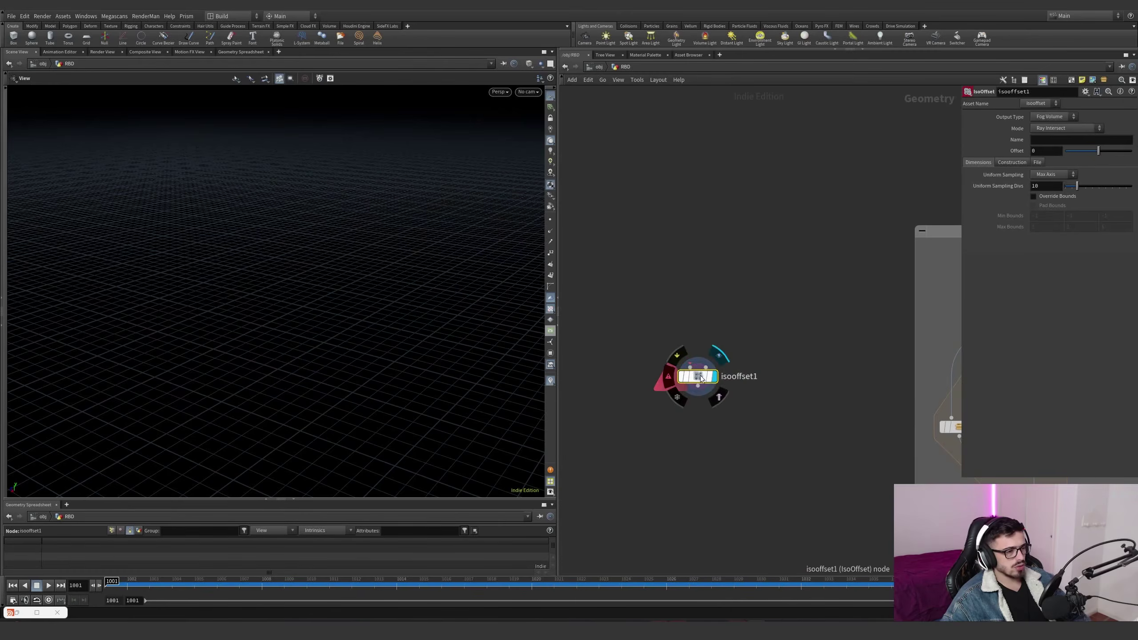
pyautogui.click(691, 368)
pyautogui.scroll(-1, 815, 345)
pyautogui.moveTo(829, 346); pyautogui.dragTo(675, 352, button='middle')
pyautogui.click(835, 345)
pyautogui.moveTo(658, 398); pyautogui.dragTo(845, 356, button='middle')
# Set isooffset1's uniform sampling divisions to 100
pyautogui.click(1046, 185)
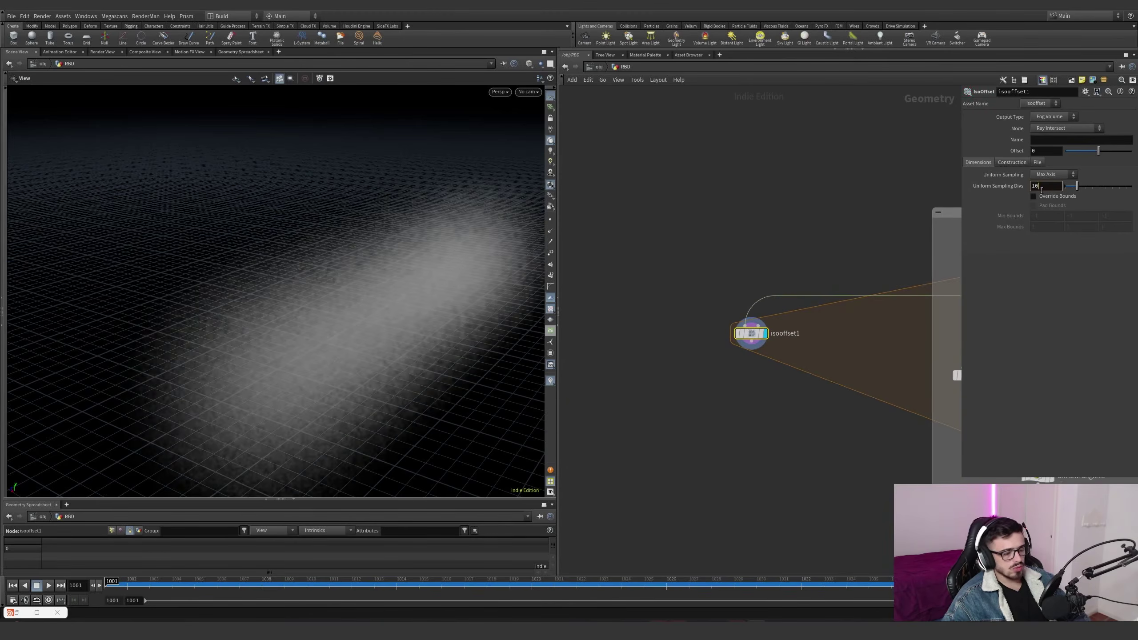
pyautogui.write('0')
pyautogui.press('Return')
# Add a Scatter node below isooffset1, display it and set its forced total count to 10
pyautogui.click(813, 423)
pyautogui.moveTo(756, 344); pyautogui.dragTo(763, 392)
pyautogui.write('scatter')
pyautogui.press('Return')
pyautogui.click(773, 389)
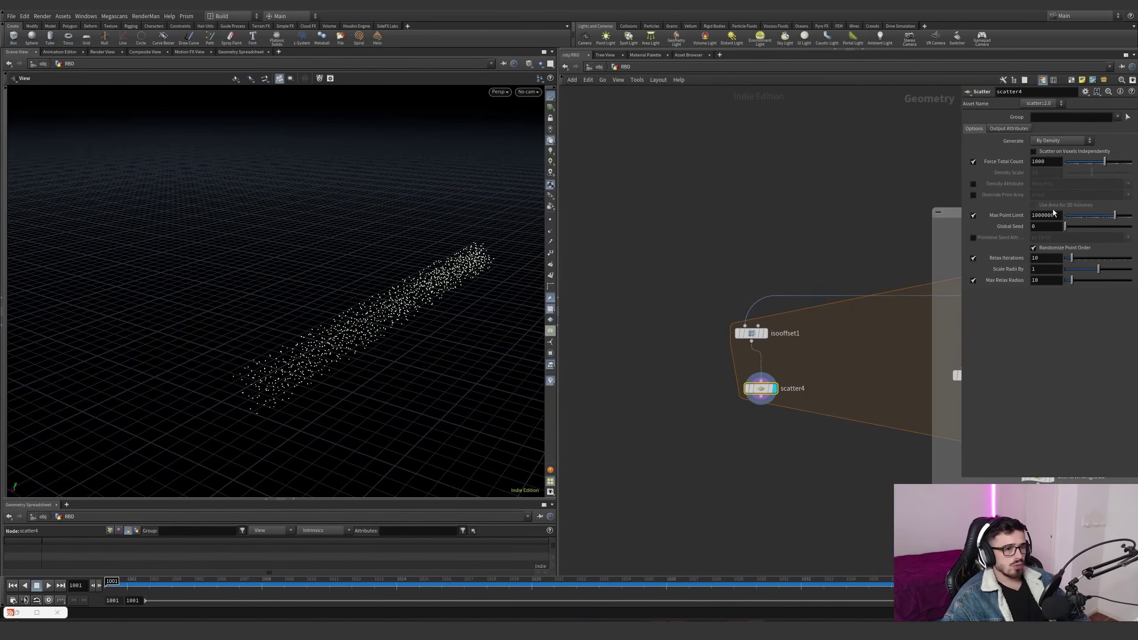
pyautogui.press('BackSpace')
pyautogui.press('Return')
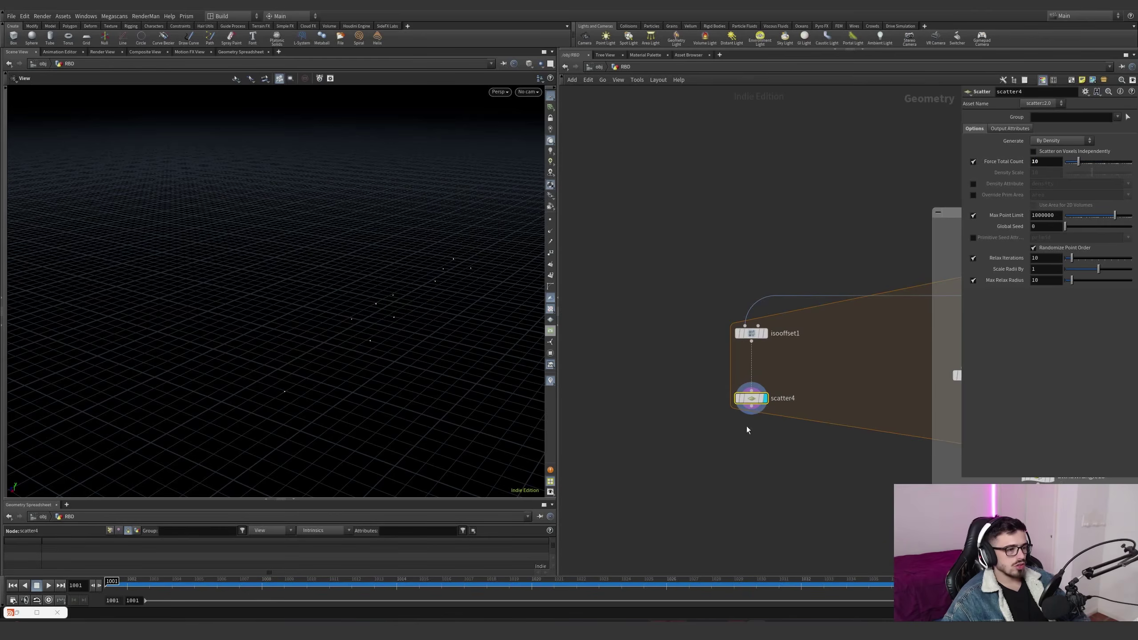
# Add a Copy to Points node below scatter4, wire the scattered points into its second input and display it
pyautogui.moveTo(745, 415); pyautogui.dragTo(730, 367, button='middle')
pyautogui.press('Tab')
pyautogui.write('copy top')
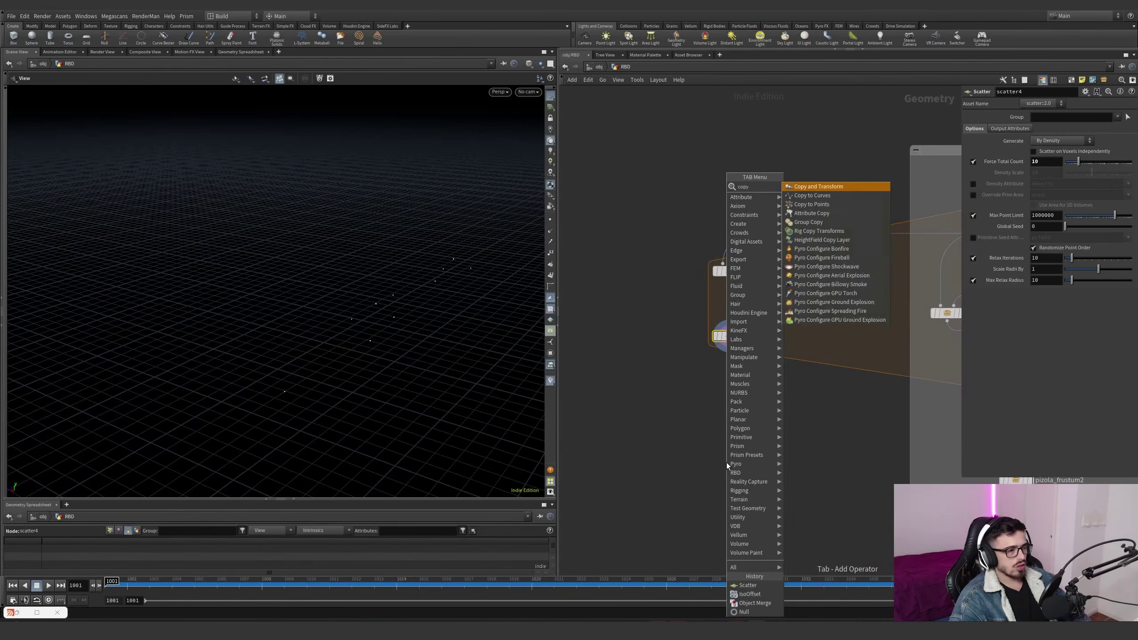
pyautogui.press('Return')
pyautogui.click(727, 463)
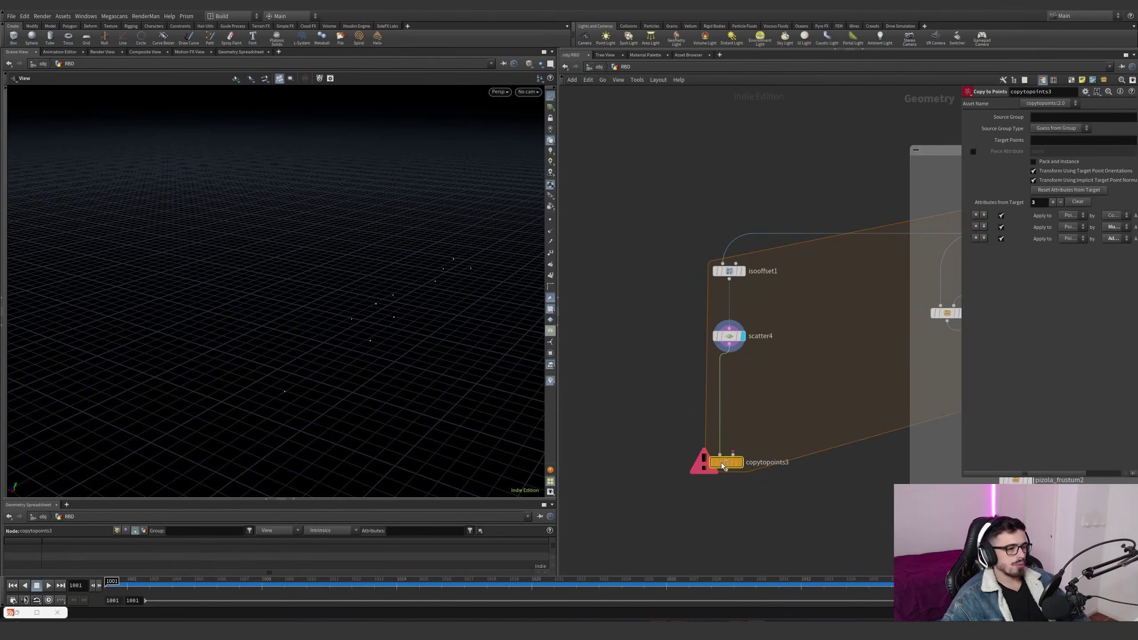
pyautogui.click(729, 344)
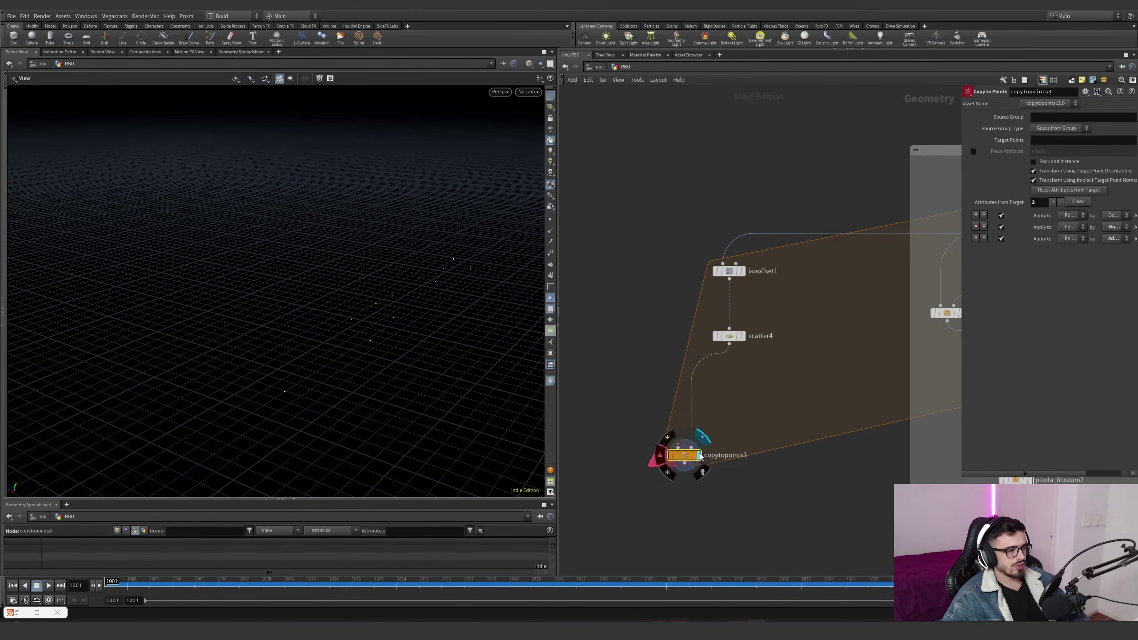
# Create a Grid node and connect it as the geometry copied by copytopoints3
pyautogui.press('Tab')
pyautogui.write('gri')
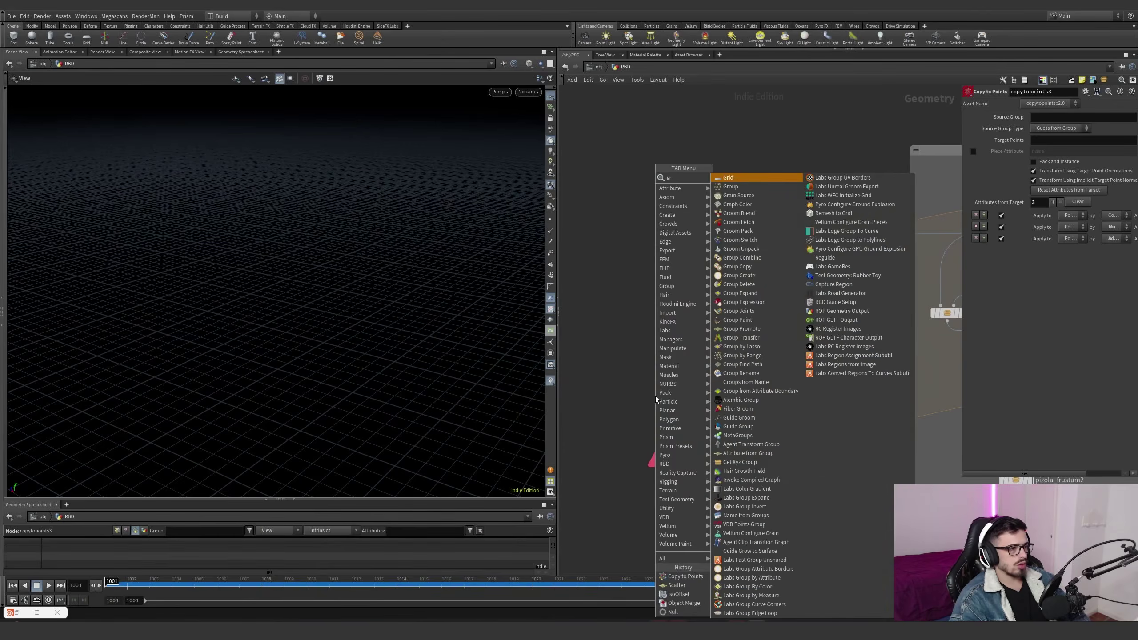
pyautogui.press('Return')
pyautogui.click(644, 369)
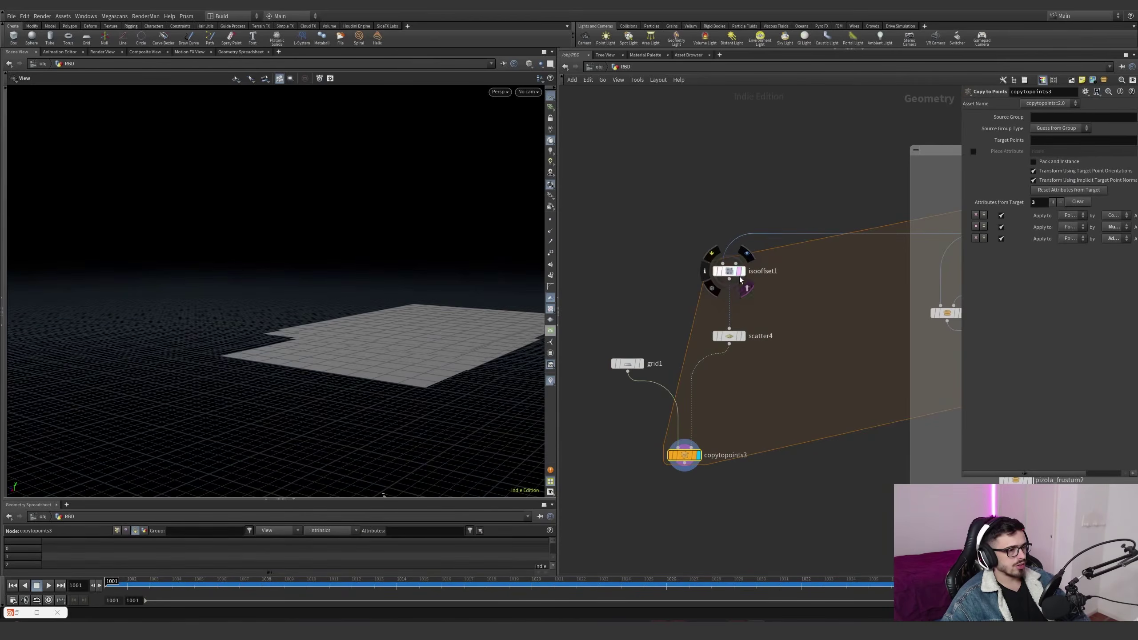
# Show the looped roof piece as a template reference alongside the copied grids
pyautogui.click(739, 273)
pyautogui.moveTo(838, 313); pyautogui.dragTo(722, 349, button='middle')
pyautogui.click(910, 253)
pyautogui.moveTo(622, 446); pyautogui.dragTo(730, 383, button='middle')
pyautogui.scroll(2, 730, 383)
pyautogui.moveTo(448, 368); pyautogui.dragTo(359, 350)
# Insert an Attribute Randomize node between scatter4 and copytopoints3
pyautogui.press('Tab')
pyautogui.write('ram')
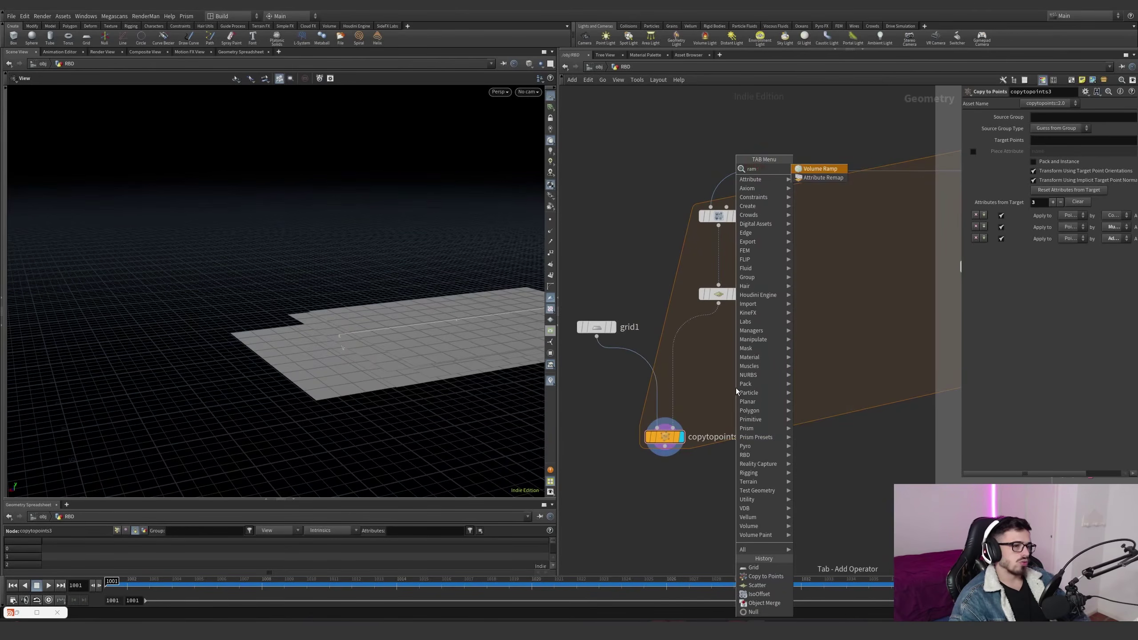
pyautogui.click(668, 361)
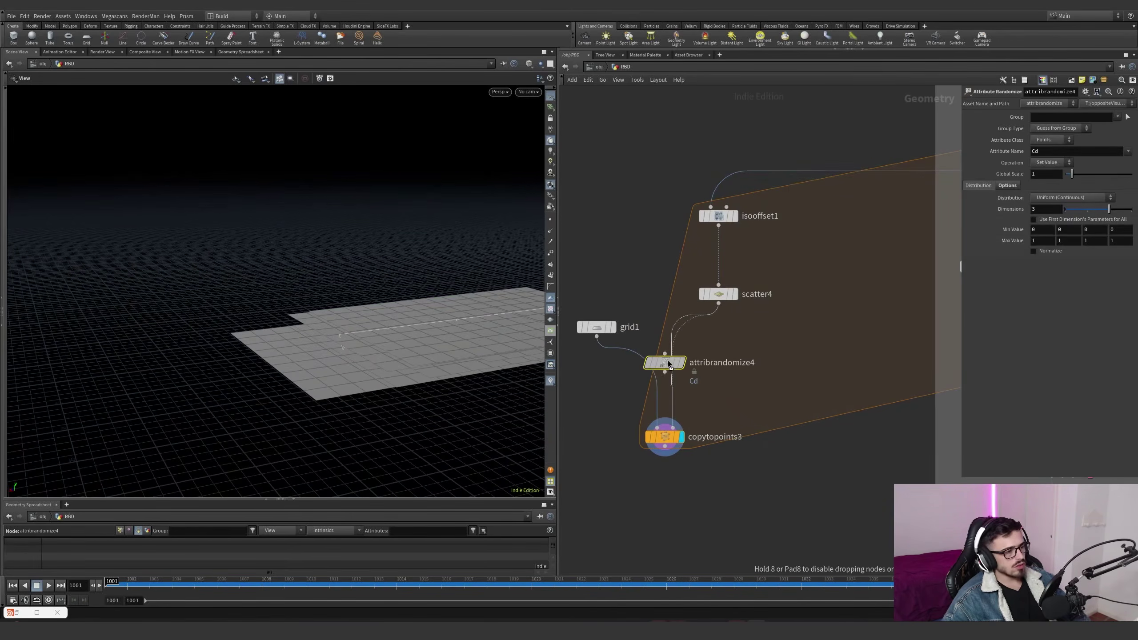
pyautogui.moveTo(668, 360); pyautogui.dragTo(722, 356)
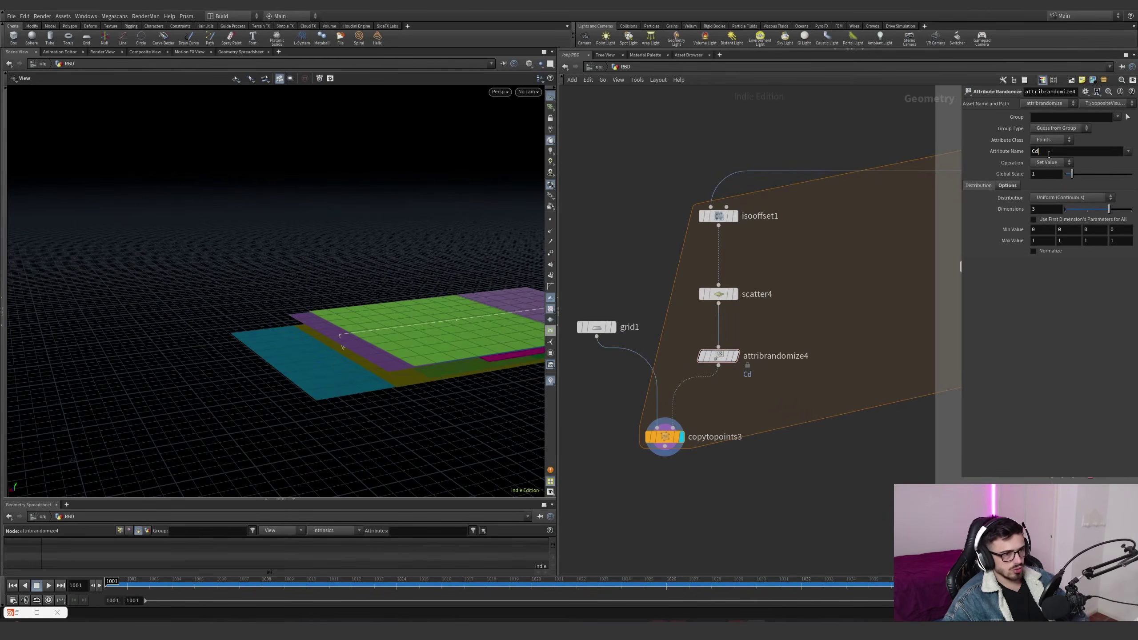
# Randomize the N attribute in attribrandomize4 with the Direction or Orientation distribution
pyautogui.press('Return')
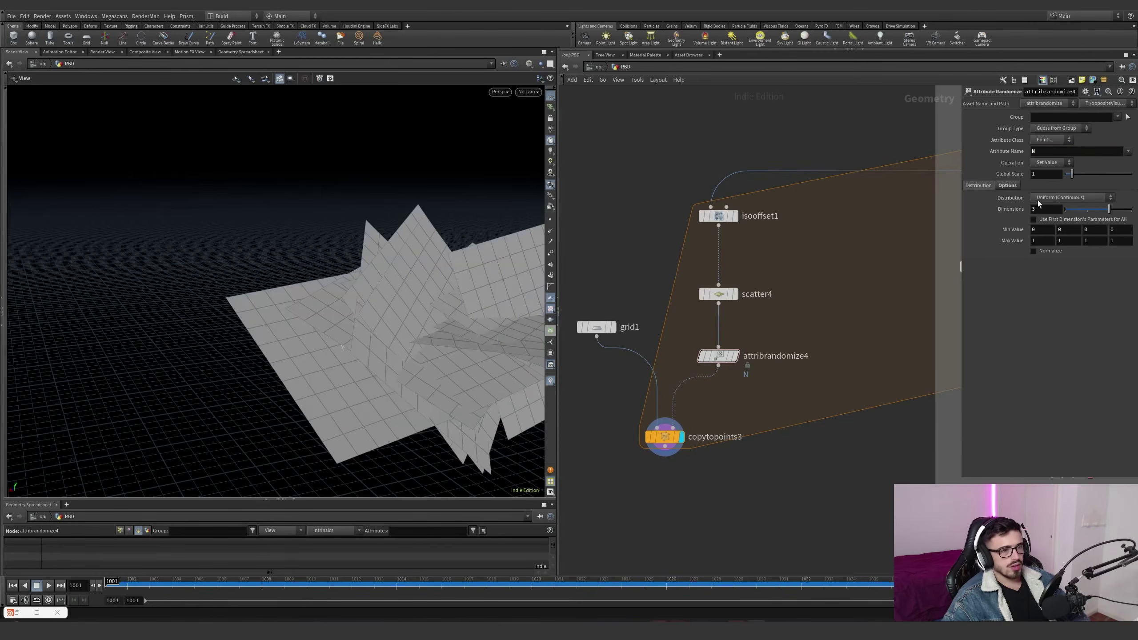
pyautogui.click(1067, 198)
pyautogui.click(1058, 247)
pyautogui.moveTo(491, 335); pyautogui.dragTo(497, 330)
# Insert a Mountain noise node between grid1 and copytopoints3
pyautogui.moveTo(655, 434); pyautogui.dragTo(670, 402, button='middle')
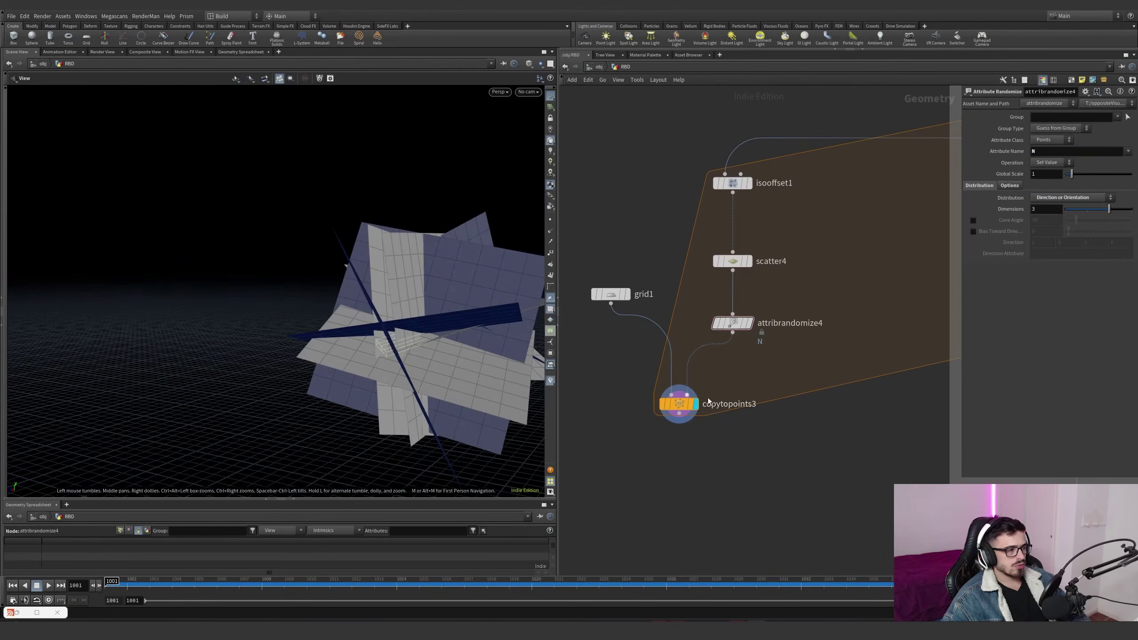
pyautogui.press('Tab')
pyautogui.write('mou')
pyautogui.press('Return')
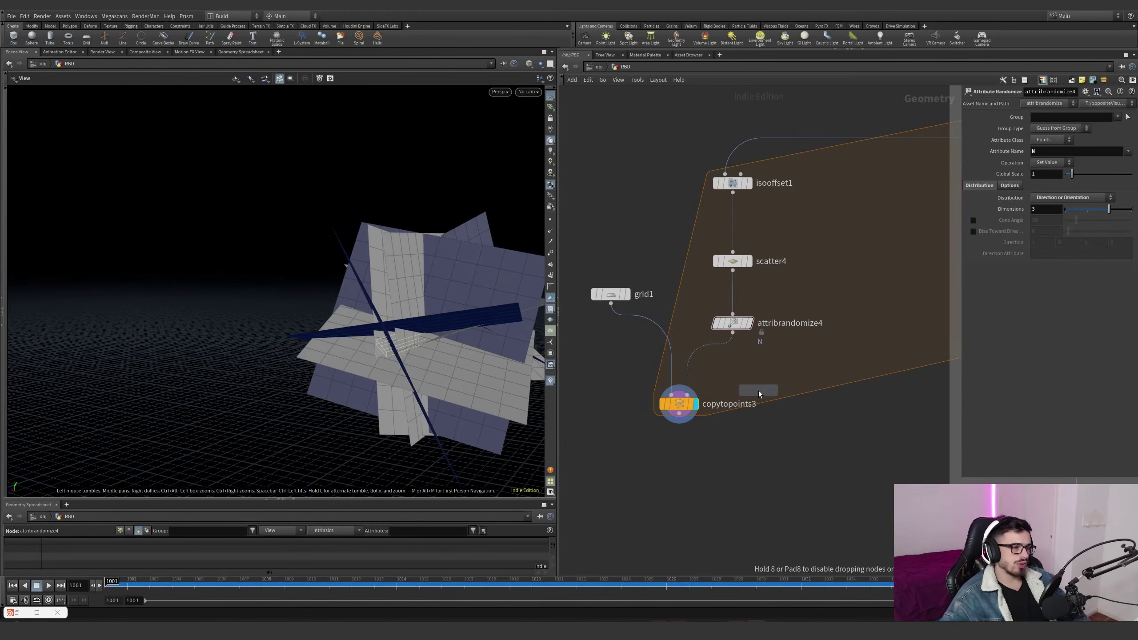
pyautogui.click(672, 344)
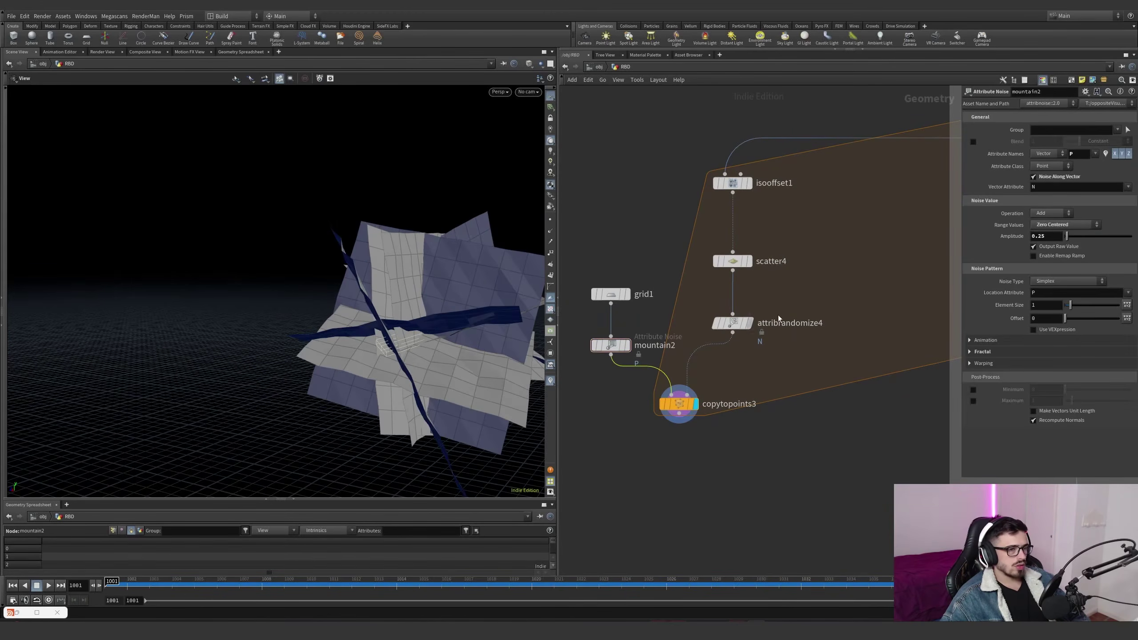
# Set mountain2's noise amplitude to 1.54 and its element size to 4.55
pyautogui.moveTo(1067, 236); pyautogui.dragTo(1076, 241)
pyautogui.moveTo(1070, 305); pyautogui.dragTo(1090, 307)
pyautogui.moveTo(407, 334); pyautogui.dragTo(529, 350)
# Add a Group Create node below copytopoints3, connected to its output
pyautogui.moveTo(751, 459); pyautogui.dragTo(747, 399, button='middle')
pyautogui.click(686, 362)
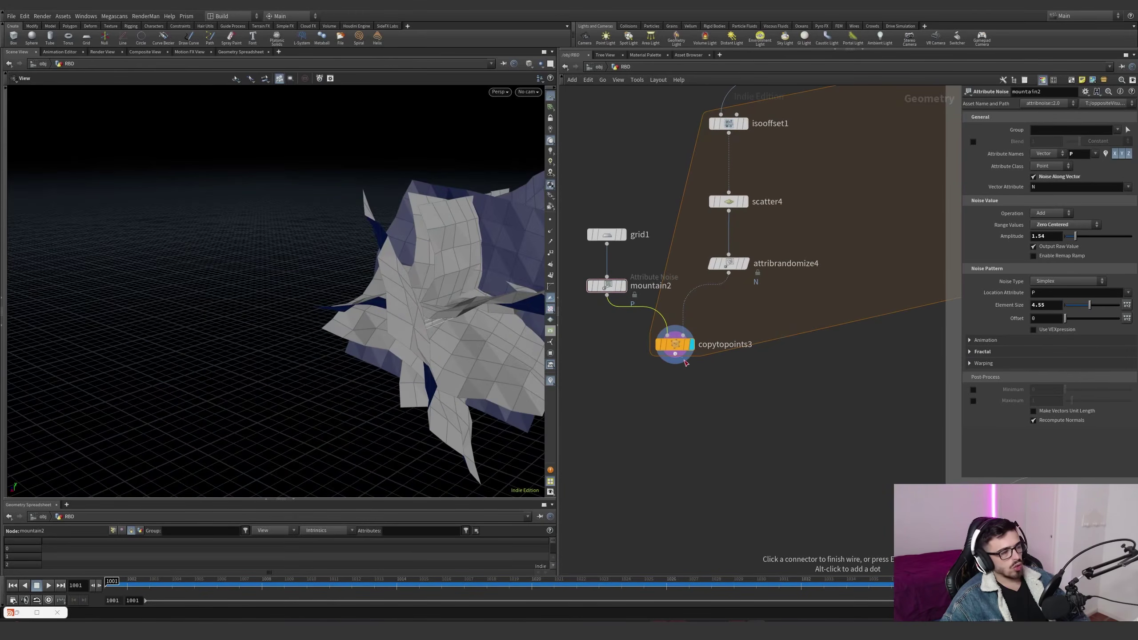
pyautogui.click(703, 401)
pyautogui.write('group')
pyautogui.press('Return')
pyautogui.moveTo(702, 399); pyautogui.dragTo(675, 466)
# Set the group type of group6 to Points
pyautogui.moveTo(464, 358); pyautogui.dragTo(405, 348)
pyautogui.click(1053, 127)
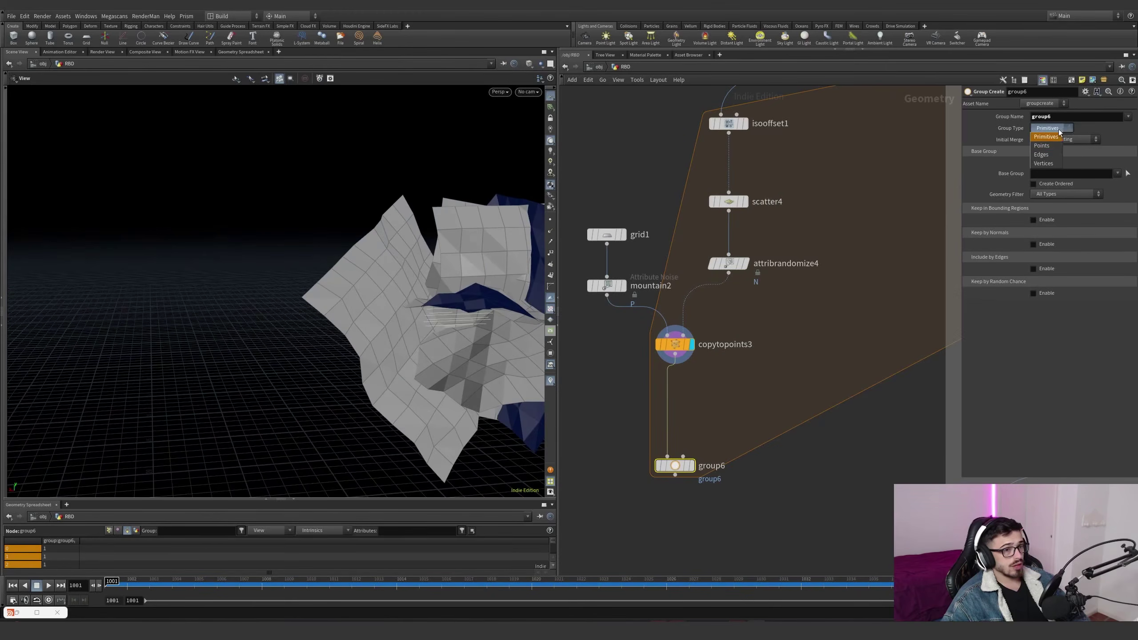
pyautogui.click(1056, 146)
# Wire isooffset1 into group6's second input, then display group6 with its base group disabled
pyautogui.moveTo(708, 384)
pyautogui.mouseDown(button='middle')
pyautogui.moveTo(746, 355)
pyautogui.moveTo(690, 369)
pyautogui.moveTo(714, 401)
pyautogui.mouseUp(button='middle')
pyautogui.click(706, 352)
pyautogui.press('Escape')
pyautogui.scroll(2, 753, 382)
pyautogui.moveTo(679, 458); pyautogui.dragTo(786, 438)
pyautogui.moveTo(821, 368); pyautogui.dragTo(749, 420, button='middle')
pyautogui.scroll(-2, 750, 420)
pyautogui.moveTo(688, 205); pyautogui.dragTo(725, 461)
pyautogui.click(731, 468)
pyautogui.click(1049, 163)
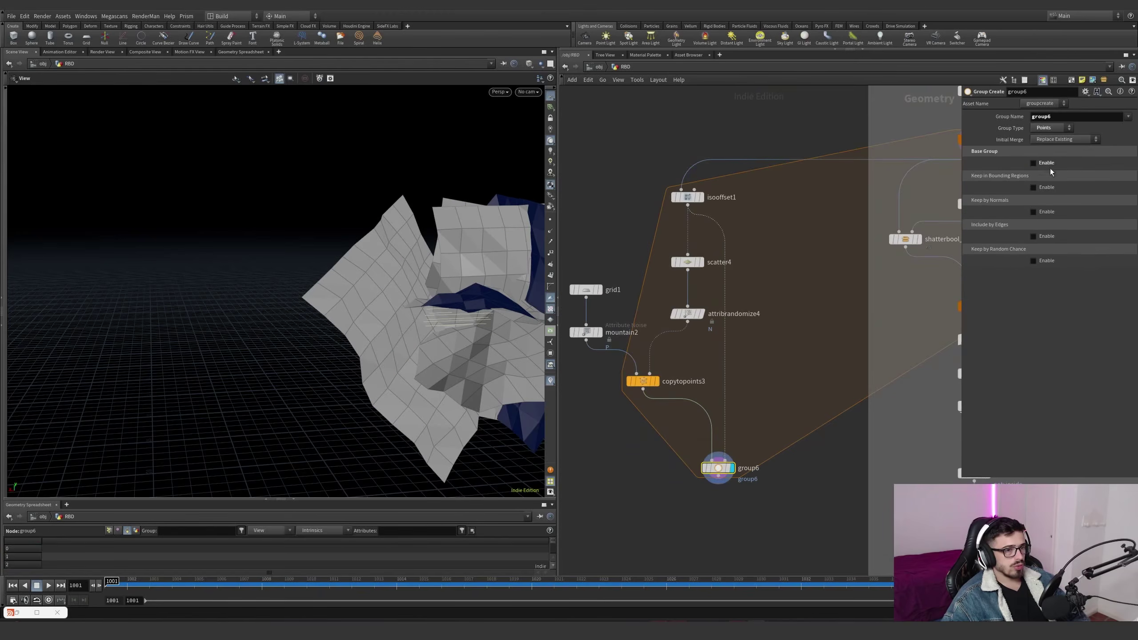
# Enable group6's bounding-region filter with the Bounding Volume type, and display isooffset1 to check its volume
pyautogui.click(1080, 198)
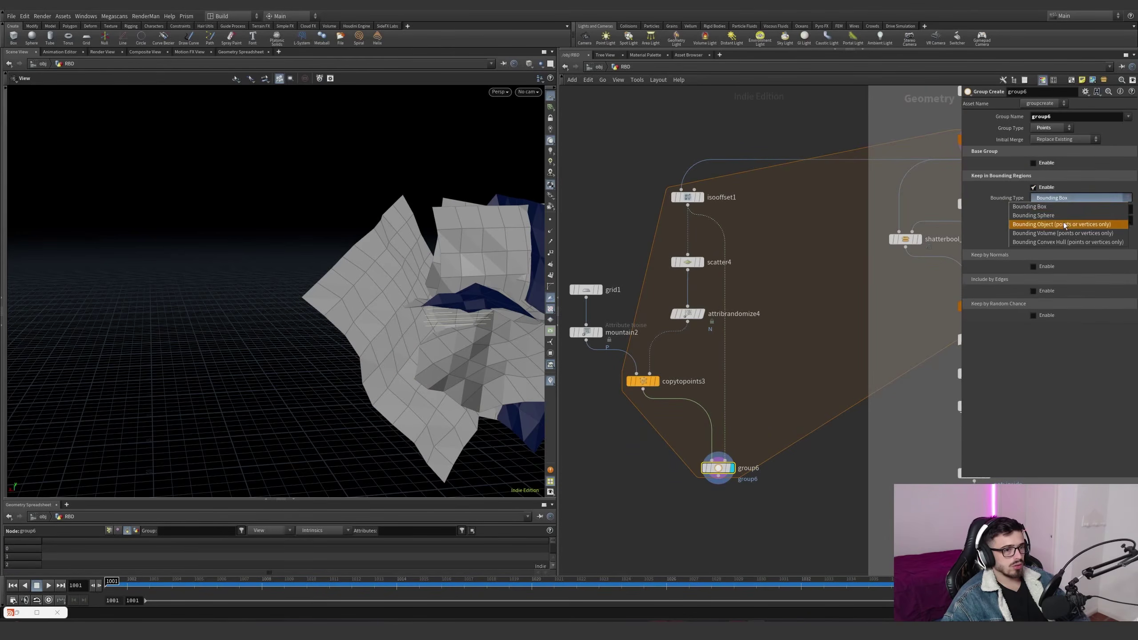
pyautogui.click(1071, 235)
pyautogui.moveTo(470, 349); pyautogui.dragTo(515, 291)
pyautogui.click(699, 197)
pyautogui.moveTo(448, 334); pyautogui.dragTo(399, 370)
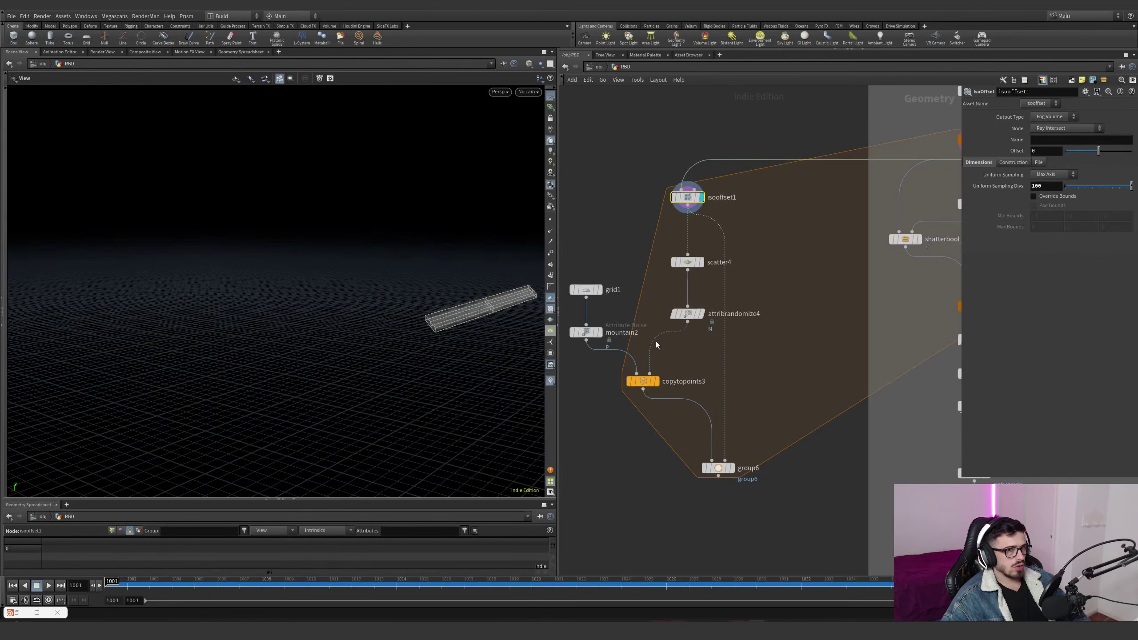
# Display copytopoints3 and set grid1's rows and columns to 20
pyautogui.click(656, 381)
pyautogui.click(643, 381)
pyautogui.click(586, 289)
pyautogui.moveTo(1044, 184); pyautogui.dragTo(1006, 185)
pyautogui.write('20')
pyautogui.press('Tab')
pyautogui.write('20')
pyautogui.press('Return')
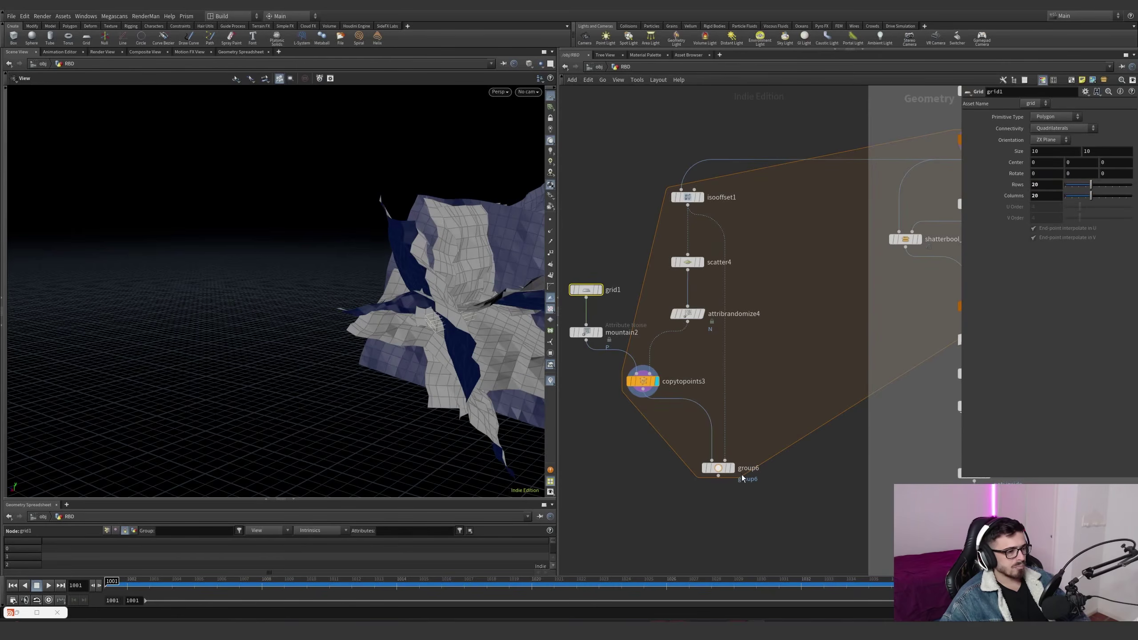
# Display group6 and examine its point selection on the copied grids
pyautogui.click(732, 467)
pyautogui.moveTo(764, 493); pyautogui.dragTo(699, 450)
pyautogui.moveTo(466, 320); pyautogui.dragTo(492, 312)
# Insert a Convert VDB node between isooffset1 and group6's second input, with Convert To set to VDB
pyautogui.press('Tab')
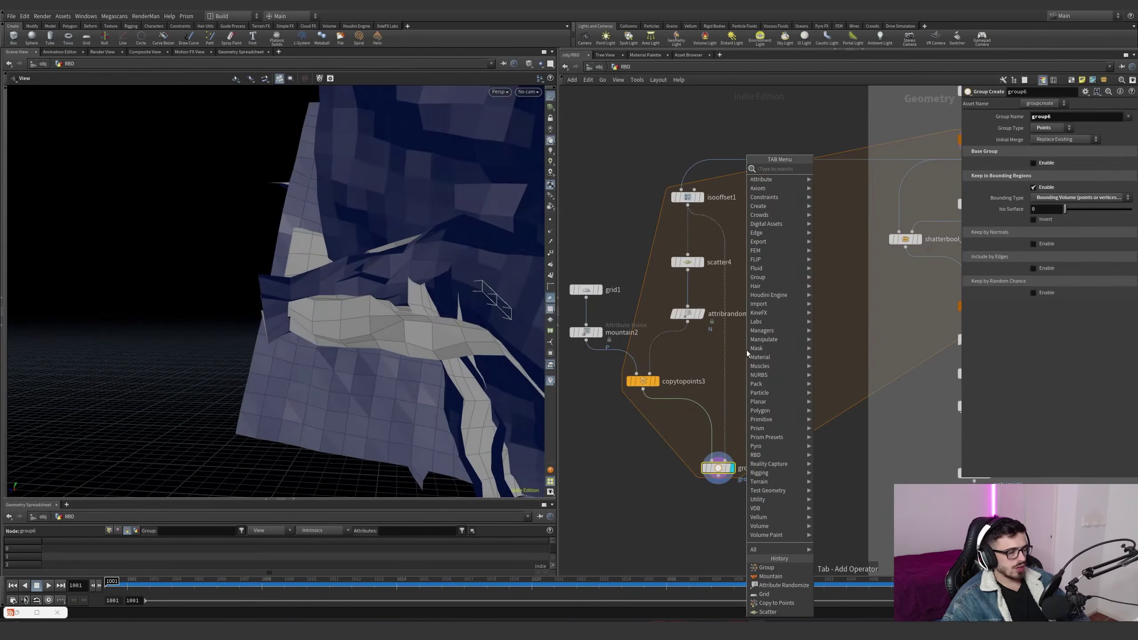
pyautogui.write('conver')
pyautogui.press('Down')
pyautogui.press('Down')
pyautogui.press('Down')
pyautogui.press('Down')
pyautogui.press('Return')
pyautogui.click(726, 355)
pyautogui.moveTo(726, 354); pyautogui.dragTo(750, 354)
pyautogui.click(1060, 129)
pyautogui.click(1057, 148)
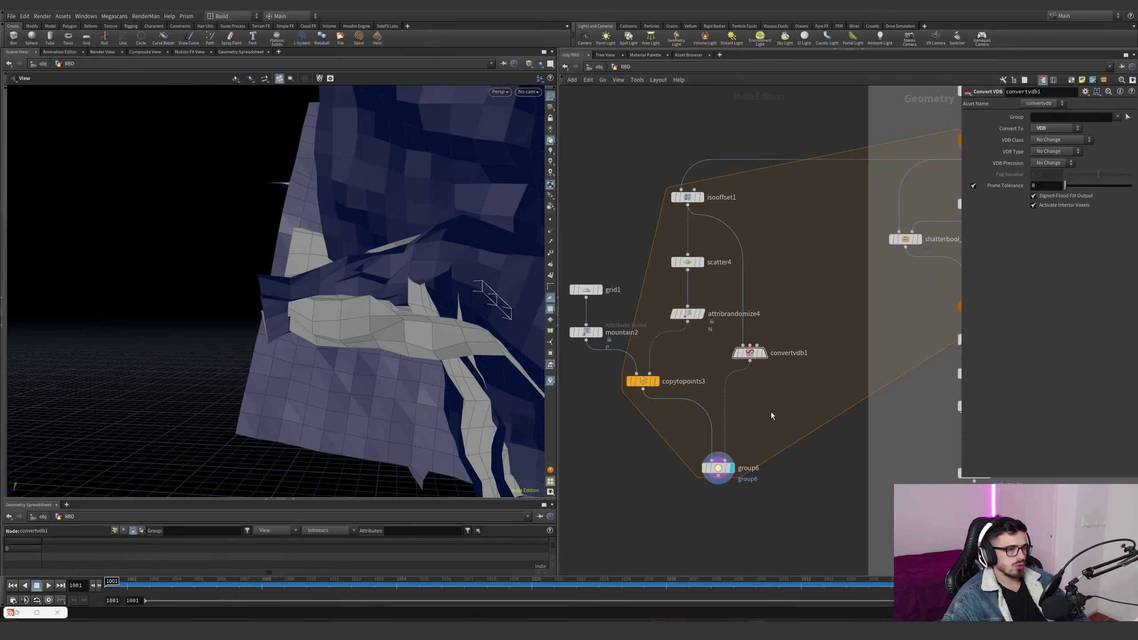
# Examine group6's result around the wood piece, and check the settings of convertvdb1
pyautogui.middleClick(719, 468)
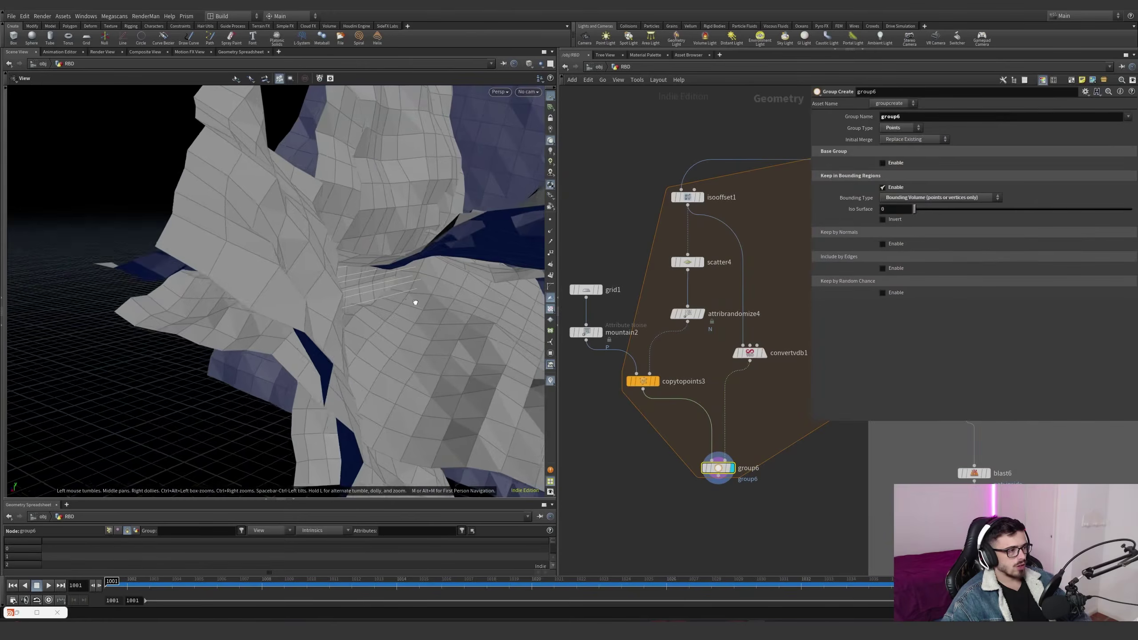
pyautogui.moveTo(414, 300); pyautogui.dragTo(359, 285)
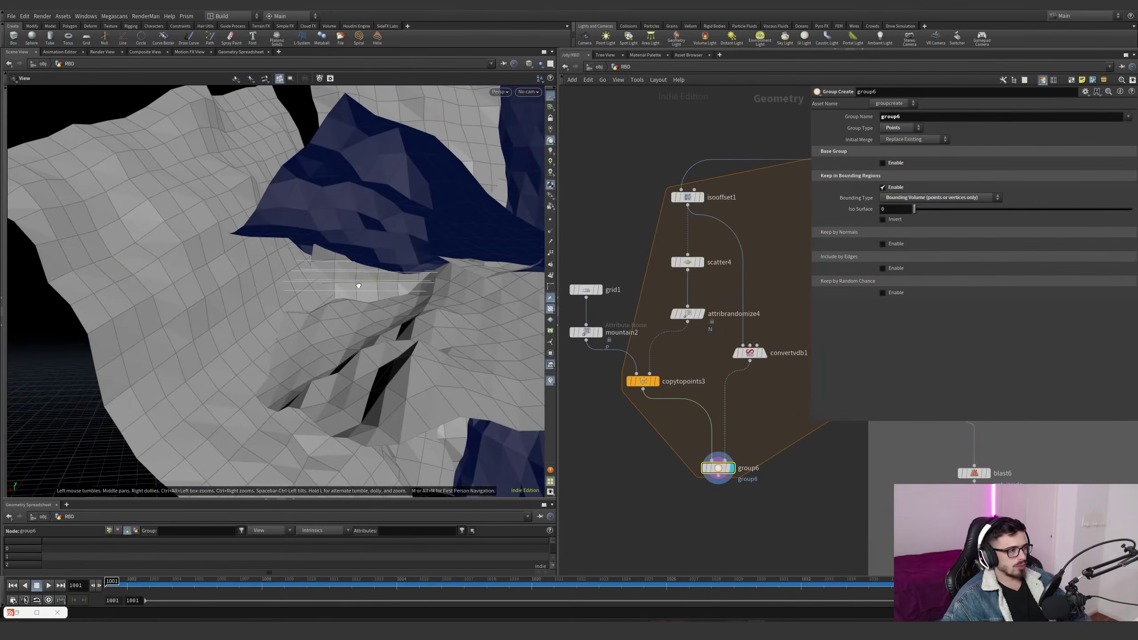
pyautogui.click(750, 353)
pyautogui.moveTo(757, 381); pyautogui.dragTo(673, 371, button='middle')
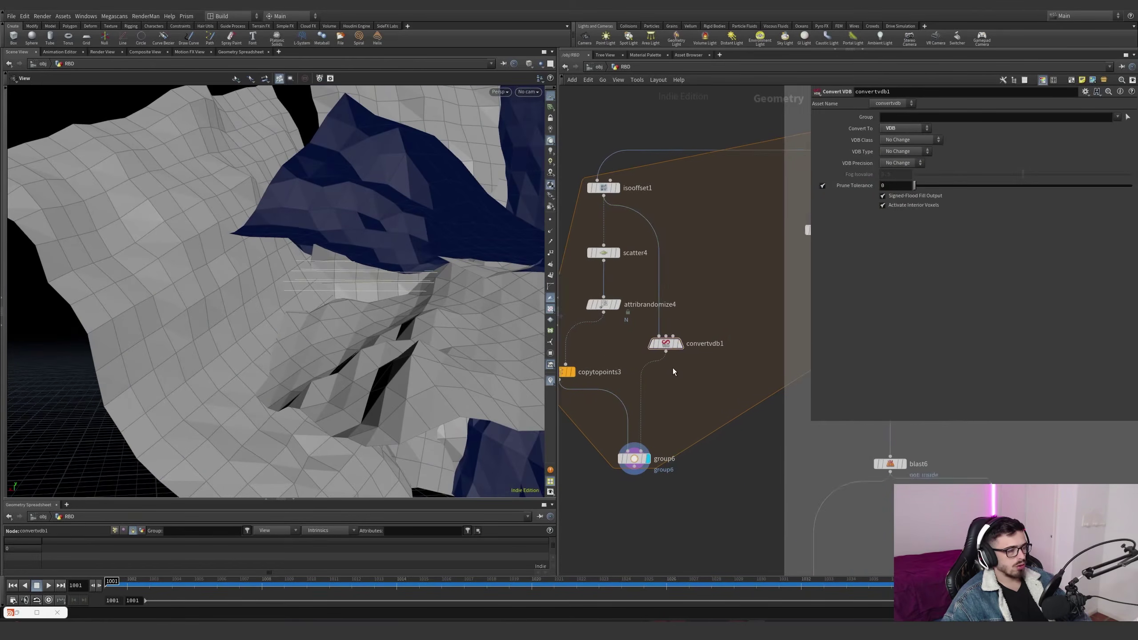
# Try feeding the for-each begin geometry into a second Convert VDB node and display that node
pyautogui.scroll(-5, 673, 371)
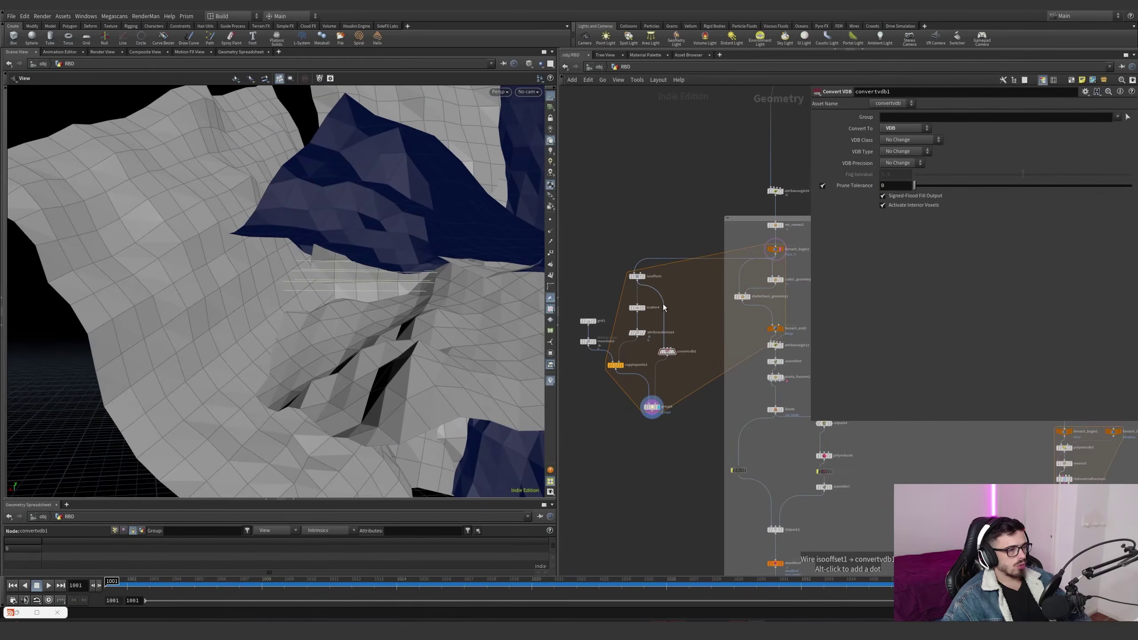
pyautogui.moveTo(664, 308); pyautogui.dragTo(772, 265)
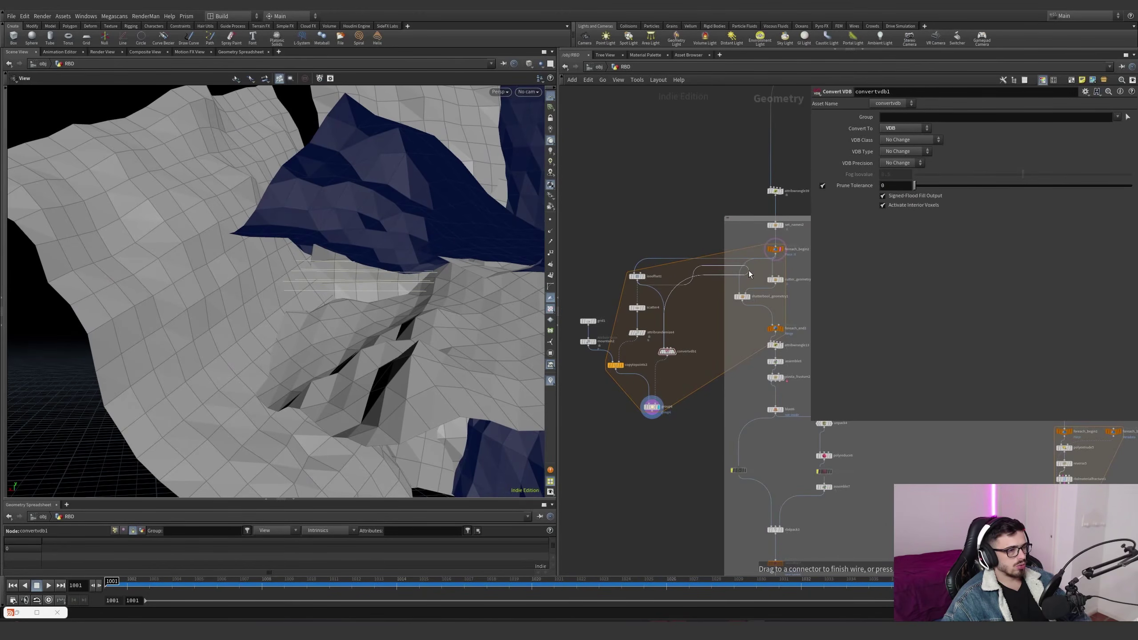
pyautogui.press('Tab')
pyautogui.write('con')
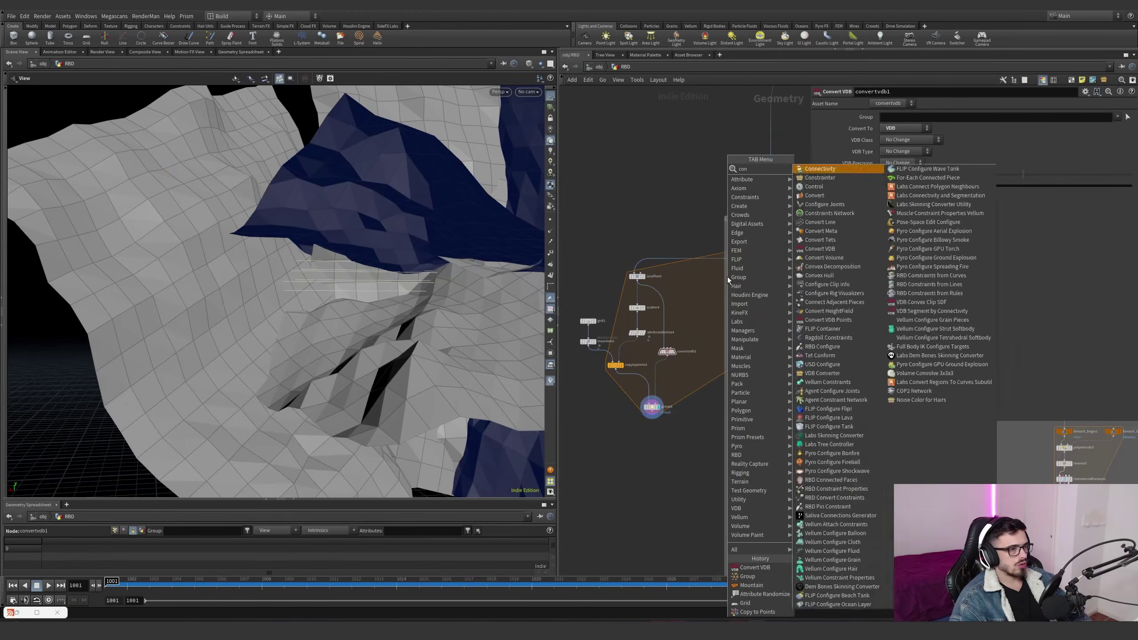
pyautogui.write('ver')
pyautogui.press('Down')
pyautogui.press('Down')
pyautogui.press('Down')
pyautogui.press('Down')
pyautogui.press('Return')
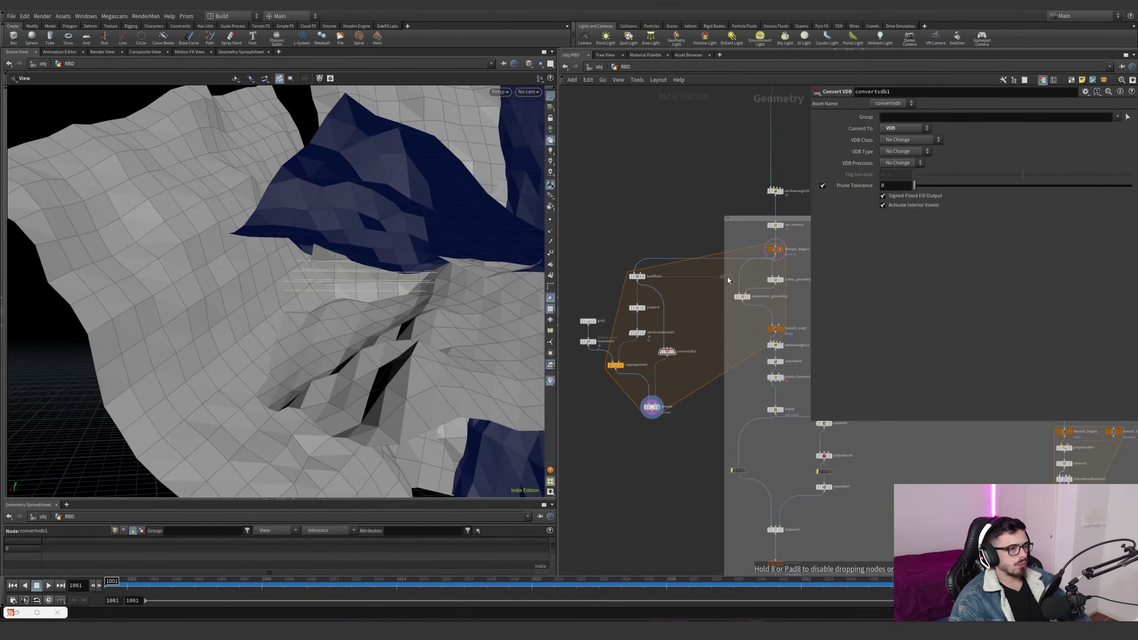
pyautogui.click(674, 314)
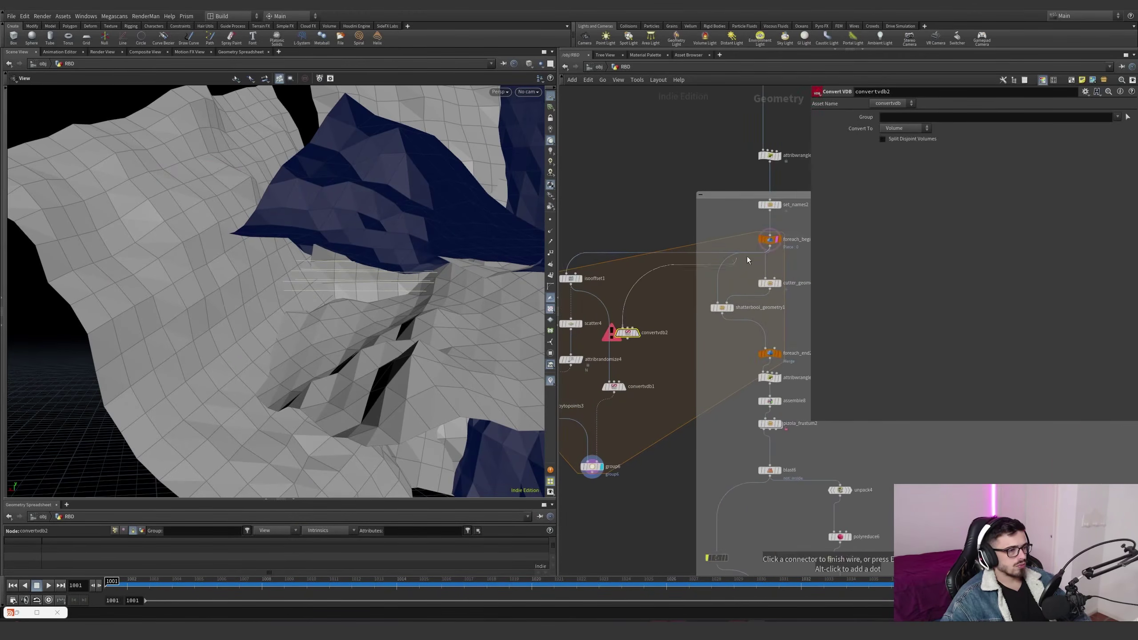
pyautogui.click(769, 252)
pyautogui.click(638, 334)
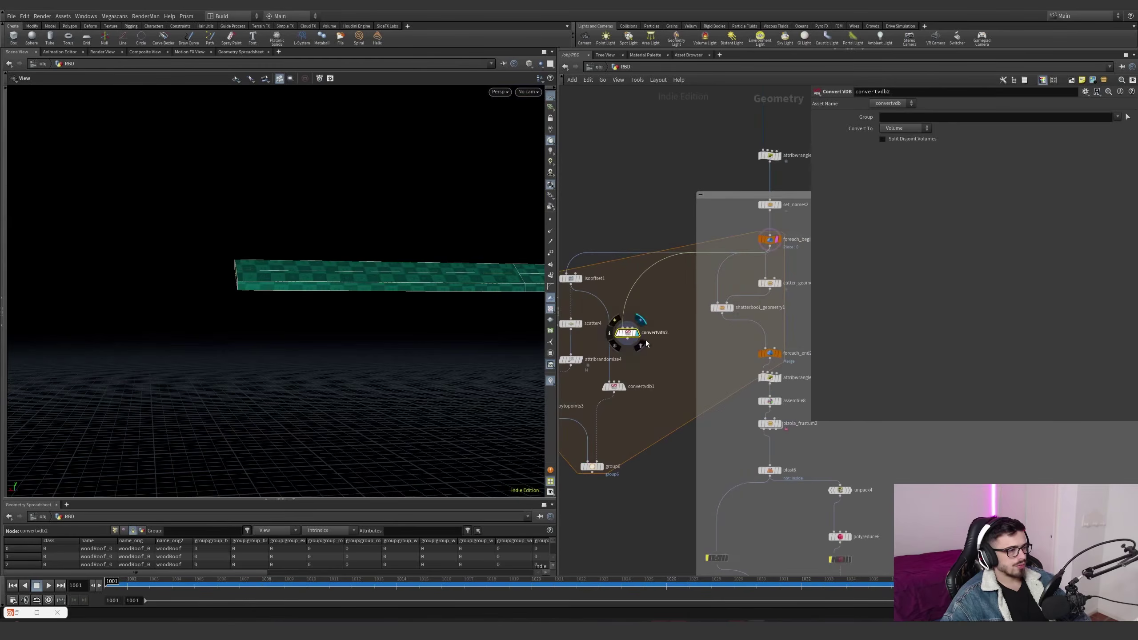
# Check the Convert To options of convertvdb2 and delete the node
pyautogui.click(904, 129)
pyautogui.click(859, 165)
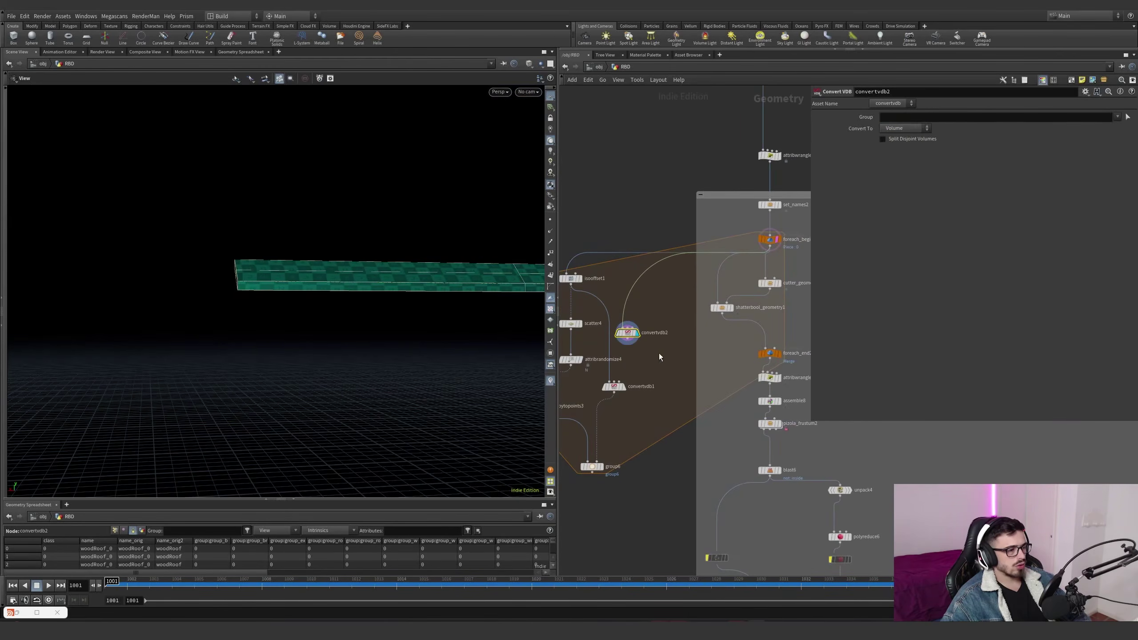
pyautogui.press('Delete')
# Add a VDB from Polygons node next to the isooffset1 branch
pyautogui.press('Tab')
pyautogui.write('vdb from po')
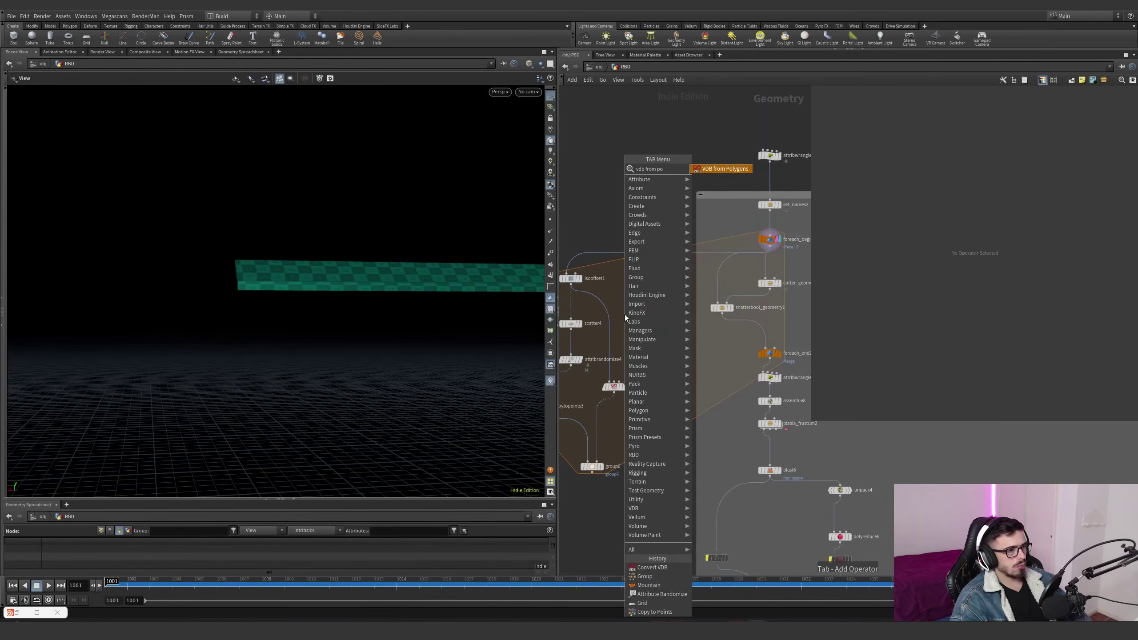
# Add a VDB from Polygons node on the loop piece with Fill Interior enabled and Exterior Band Voxels set to 14
pyautogui.press('Return')
pyautogui.click(629, 323)
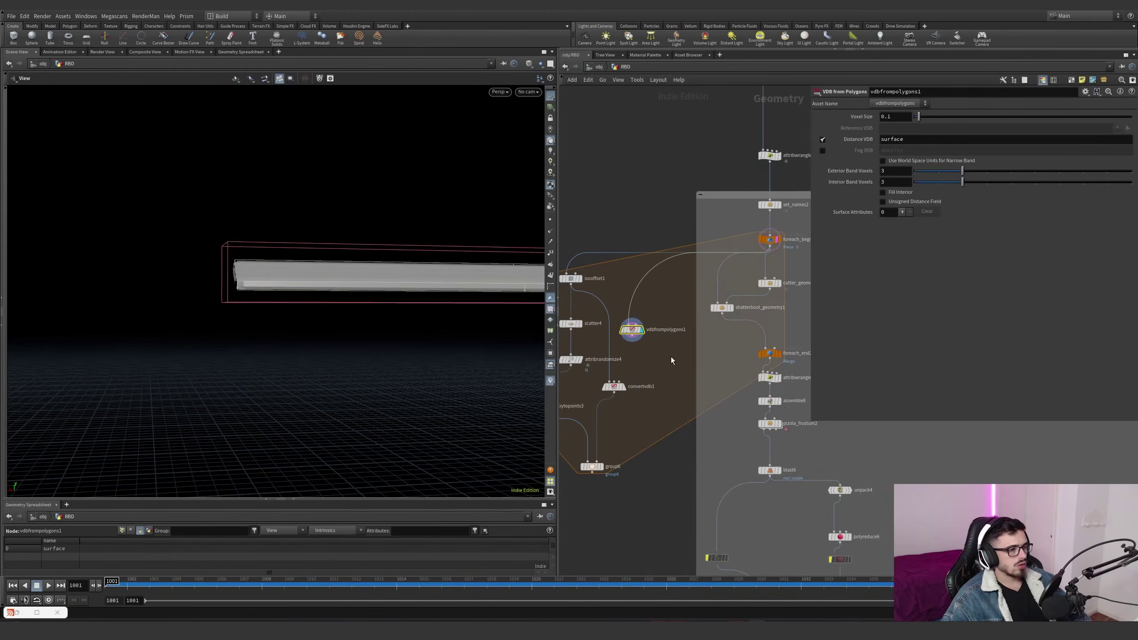
pyautogui.click(892, 193)
pyautogui.moveTo(890, 171); pyautogui.dragTo(936, 173, button='middle')
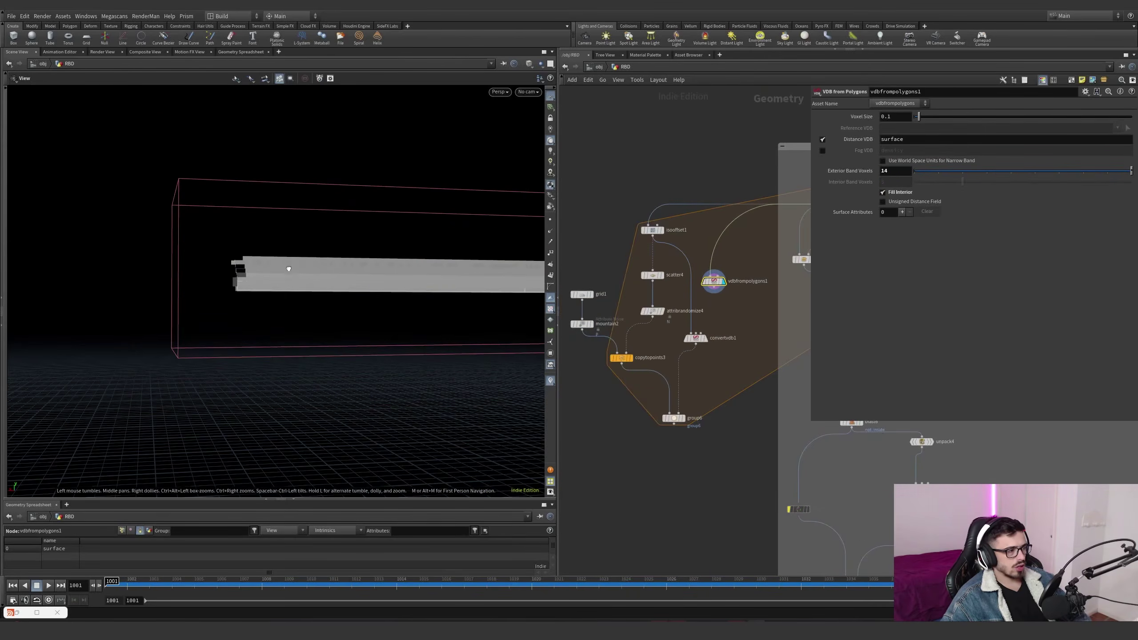
pyautogui.moveTo(289, 268); pyautogui.dragTo(341, 274)
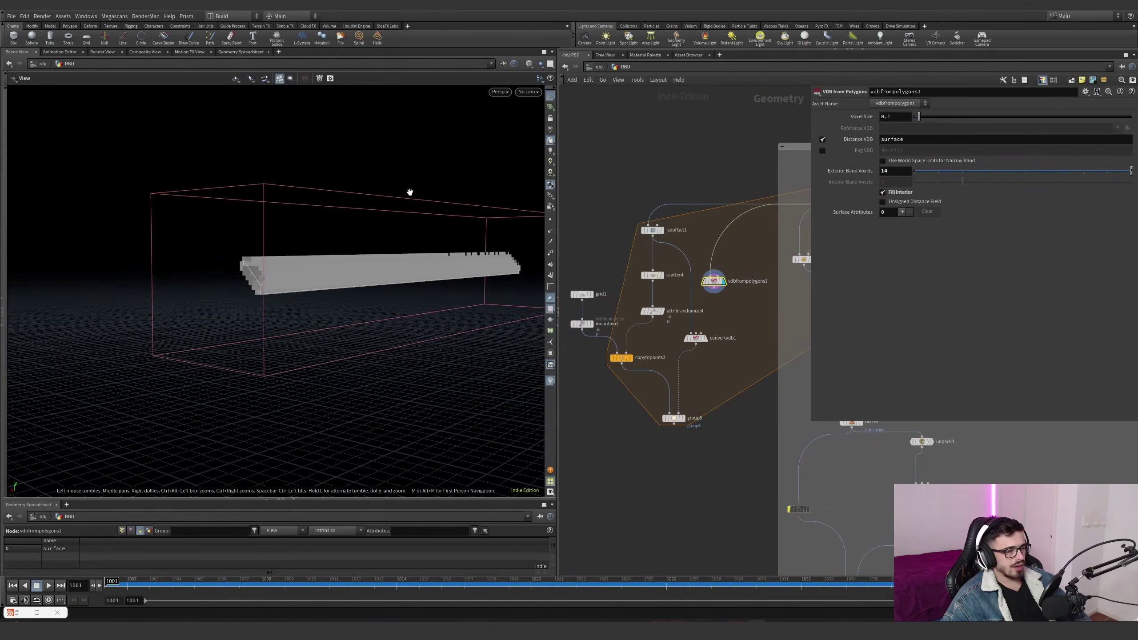
pyautogui.moveTo(298, 237); pyautogui.dragTo(406, 252)
# Feed the VDB into the point group node as its bounding volume and display the grouped points
pyautogui.moveTo(714, 287); pyautogui.dragTo(678, 414)
pyautogui.click(682, 418)
pyautogui.moveTo(291, 269)
pyautogui.mouseDown()
pyautogui.moveTo(313, 272)
pyautogui.moveTo(286, 268)
pyautogui.mouseUp()
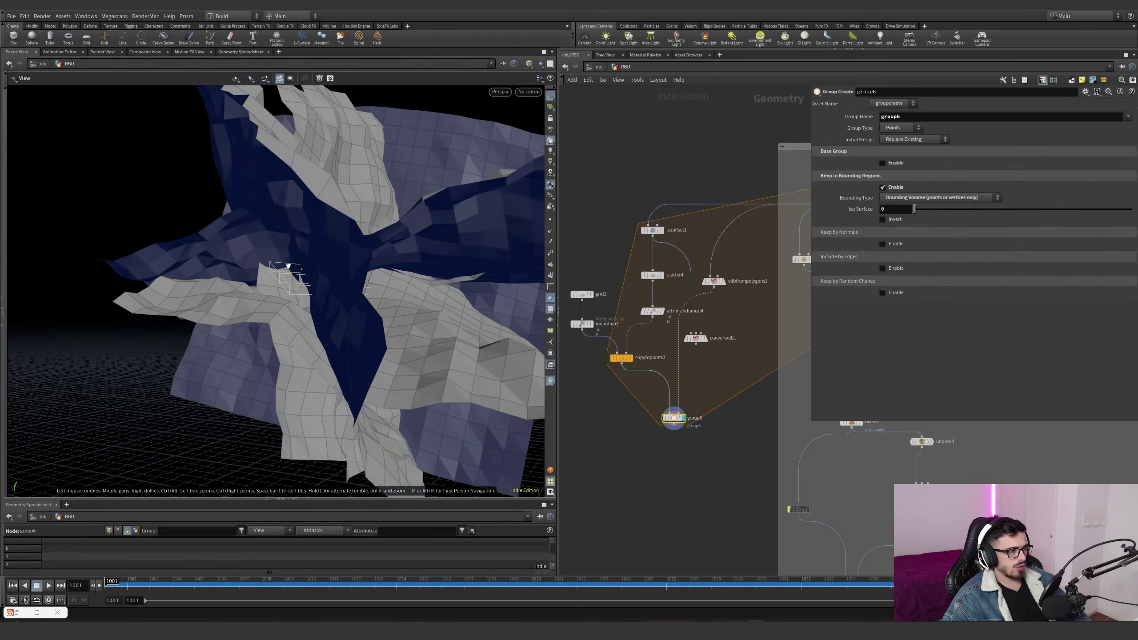
# Insert a VDB Reshape SDF node between the polygon VDB and the group, dilating with an offset of about 7.11
pyautogui.click(738, 368)
pyautogui.press('Tab')
pyautogui.write('resha')
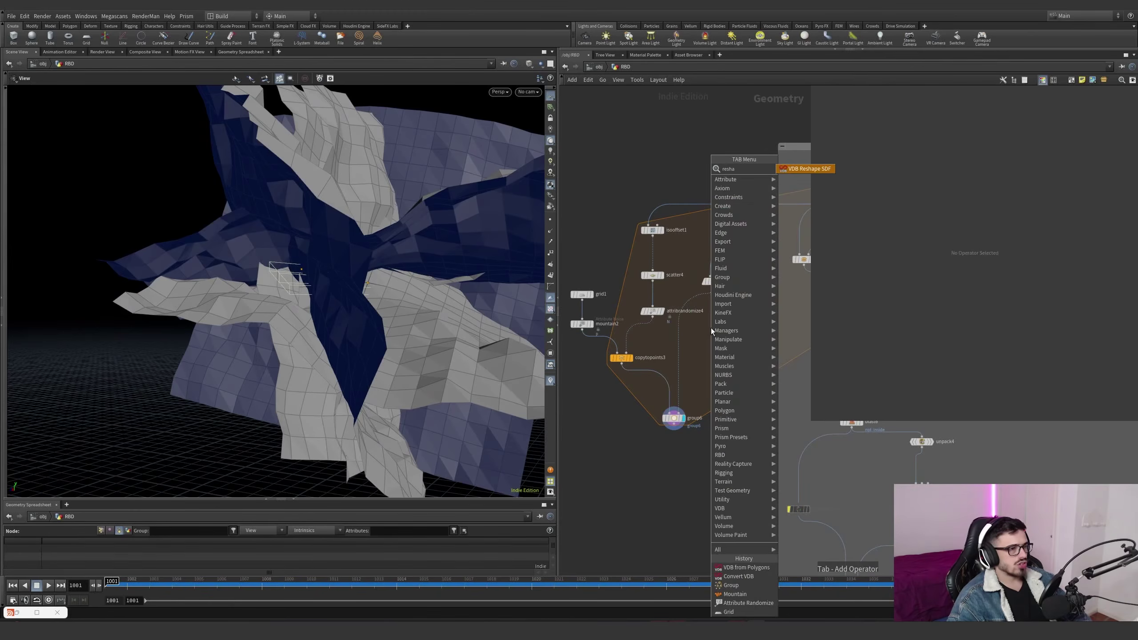
pyautogui.press('Return')
pyautogui.click(681, 344)
pyautogui.moveTo(680, 339); pyautogui.dragTo(708, 344)
pyautogui.moveTo(936, 161); pyautogui.dragTo(962, 161)
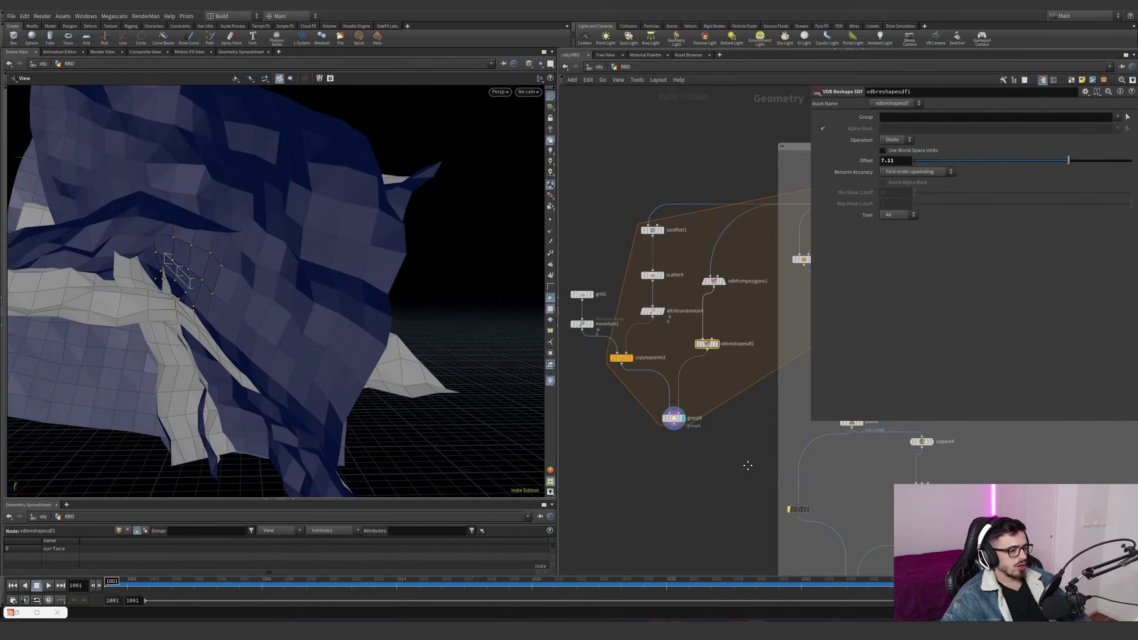
# Try an Attribute Promote node after the point group, with its new class set to Primitive
pyautogui.moveTo(749, 467); pyautogui.dragTo(751, 422, button='middle')
pyautogui.click(675, 373)
pyautogui.moveTo(678, 382); pyautogui.dragTo(678, 409)
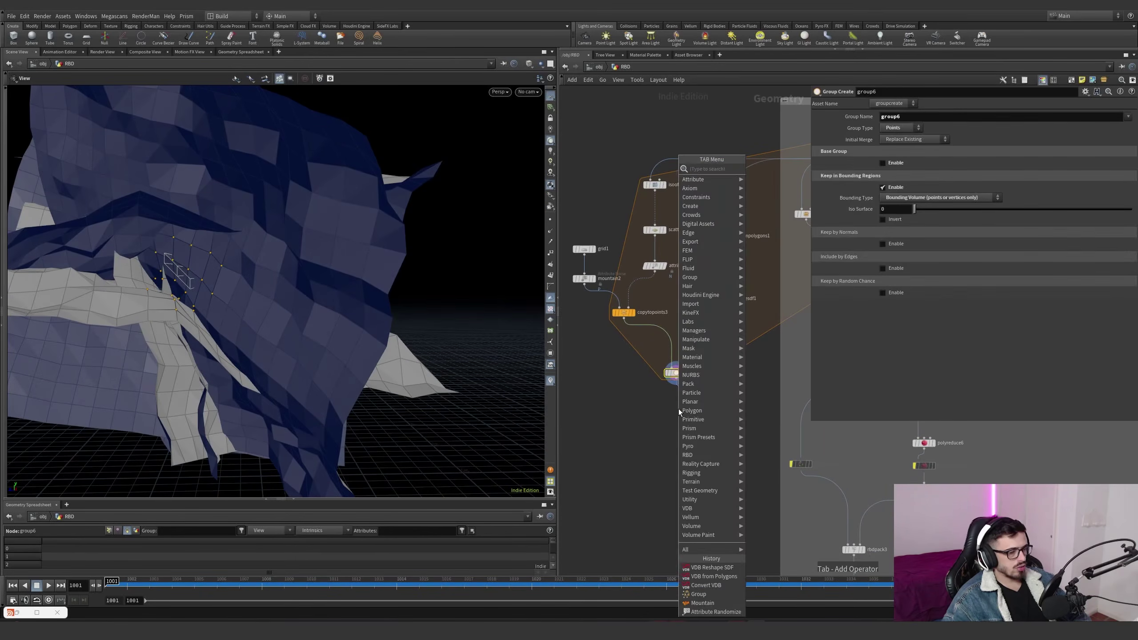
pyautogui.press('Escape')
pyautogui.click(679, 409)
pyautogui.click(690, 417)
pyautogui.click(691, 397)
pyautogui.moveTo(678, 410); pyautogui.dragTo(675, 406)
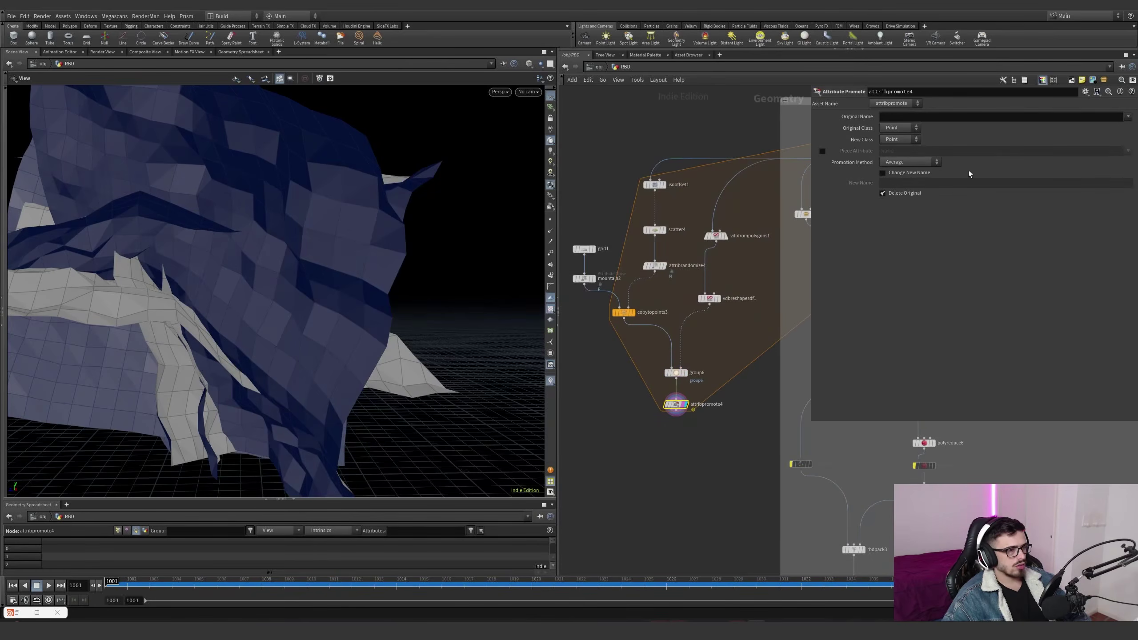
pyautogui.click(911, 140)
pyautogui.click(896, 150)
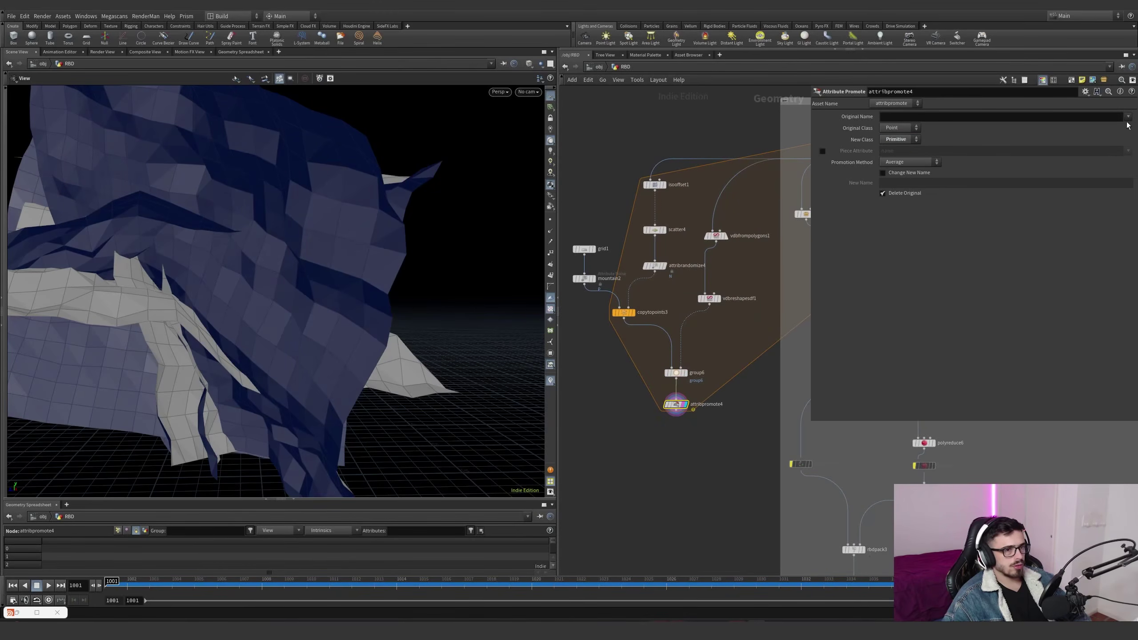
# Replace the Attribute Promote with a Group Promote node that converts group6 from points to primitives
pyautogui.click(661, 399)
pyautogui.press('Tab')
pyautogui.write('gr')
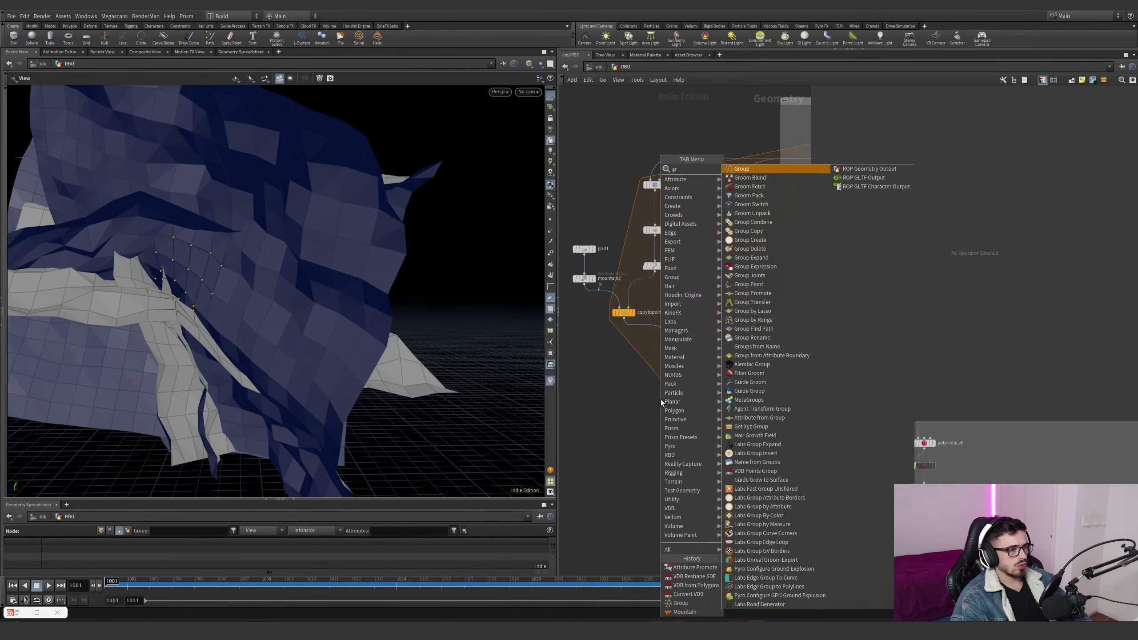
pyautogui.write('oup pro')
pyautogui.press('Return')
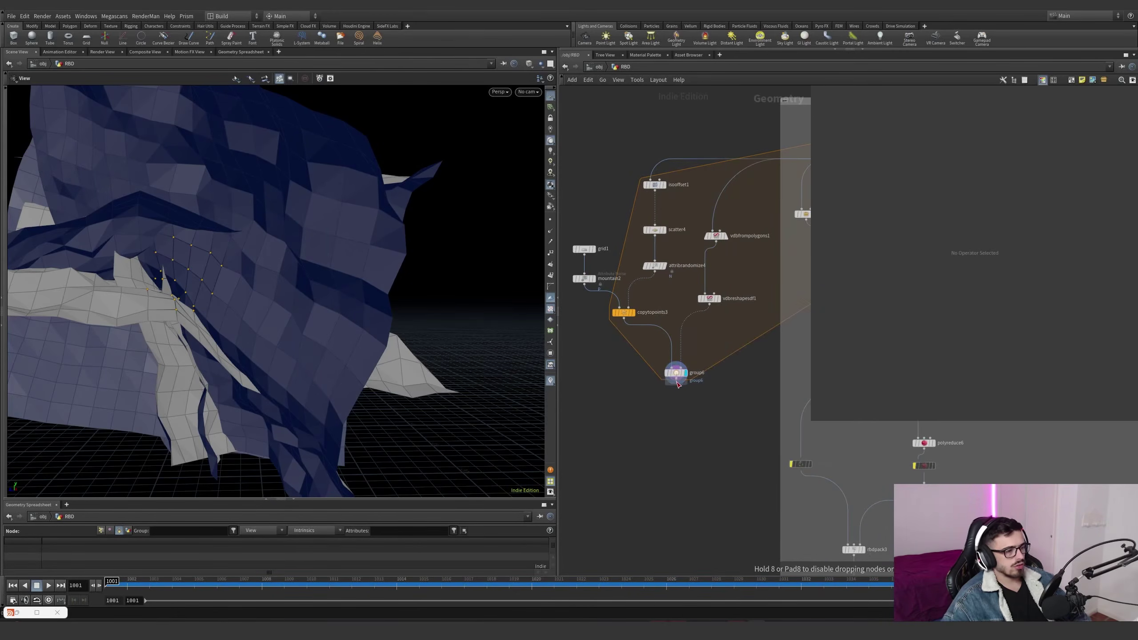
pyautogui.click(676, 395)
pyautogui.click(930, 137)
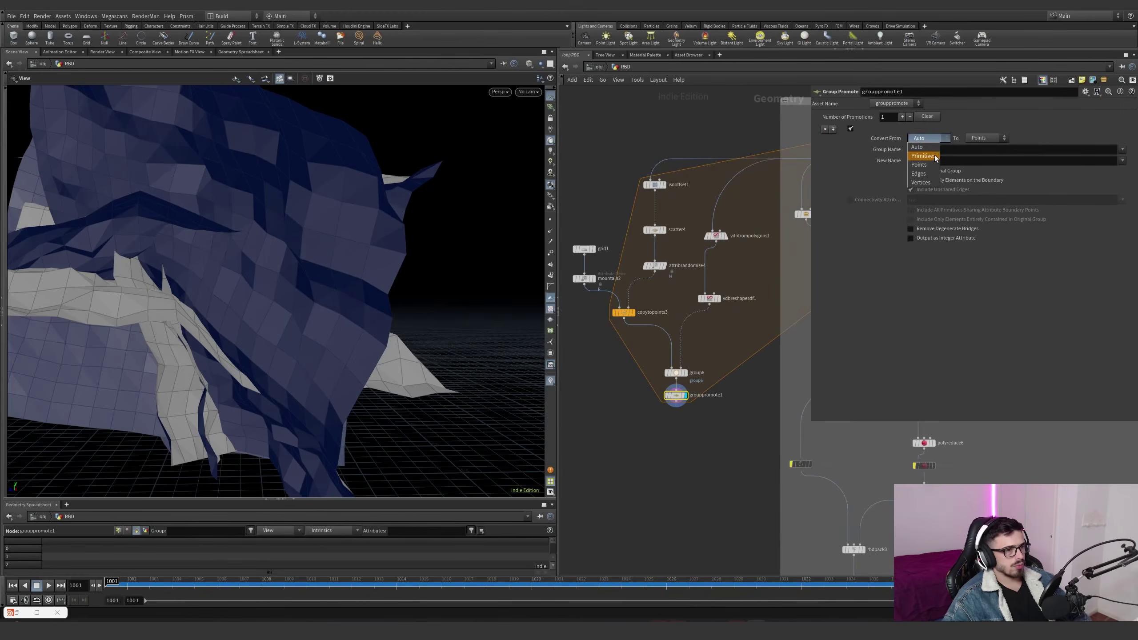
pyautogui.click(919, 164)
pyautogui.click(986, 138)
pyautogui.click(982, 147)
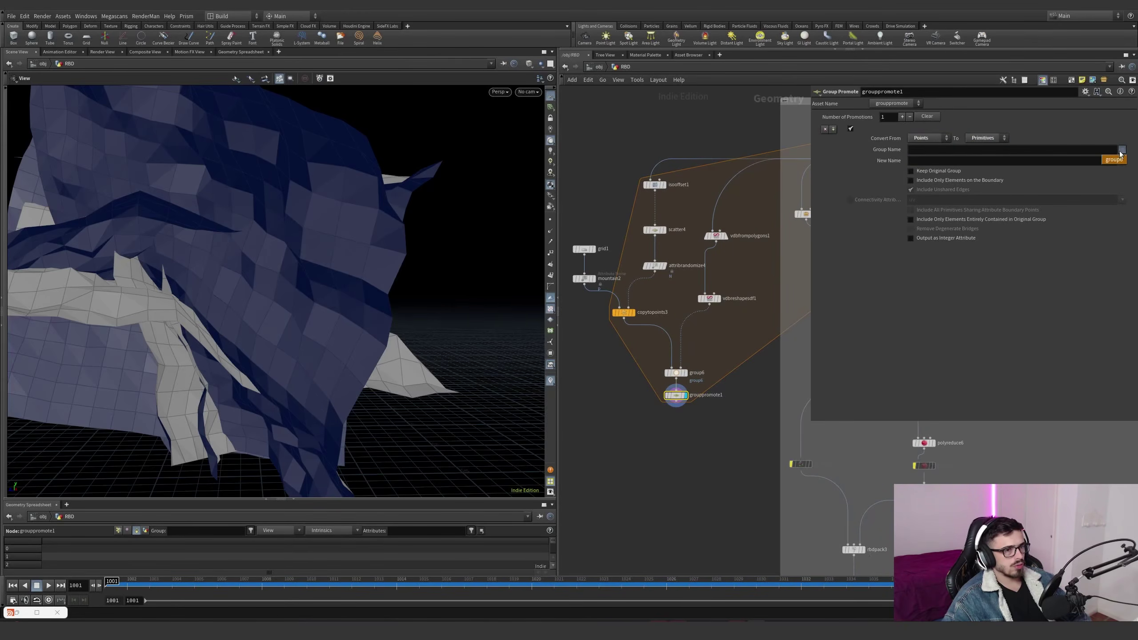
pyautogui.click(1114, 160)
pyautogui.moveTo(393, 343); pyautogui.dragTo(239, 328)
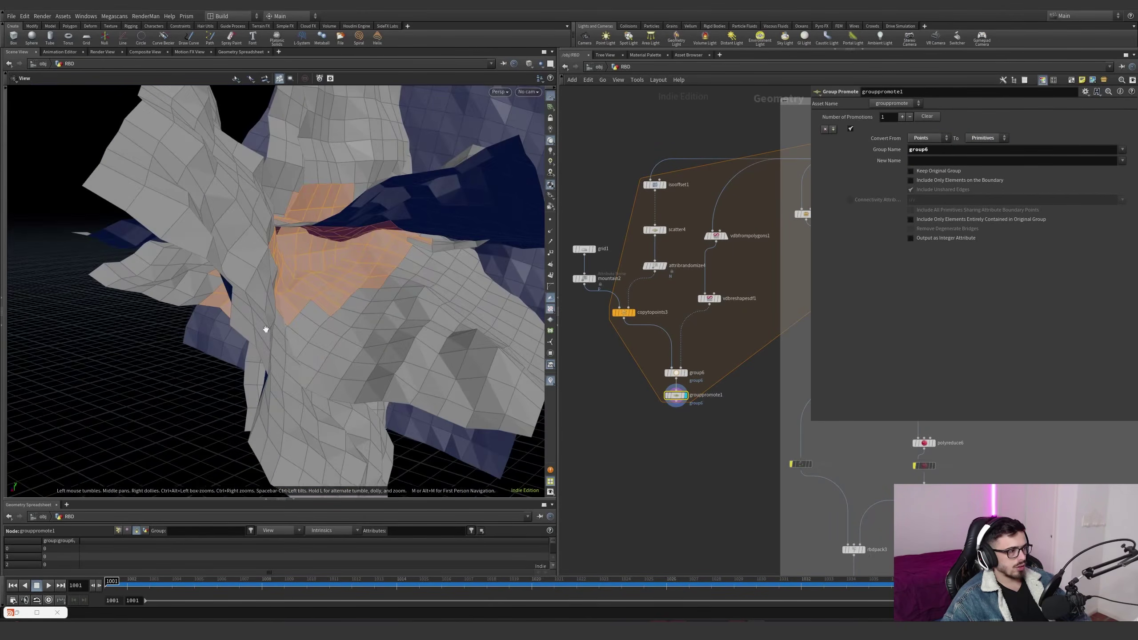
# Add a Blast node after the group promote that targets group6 and deletes everything not selected
pyautogui.press('Tab')
pyautogui.write('blast')
pyautogui.press('Return')
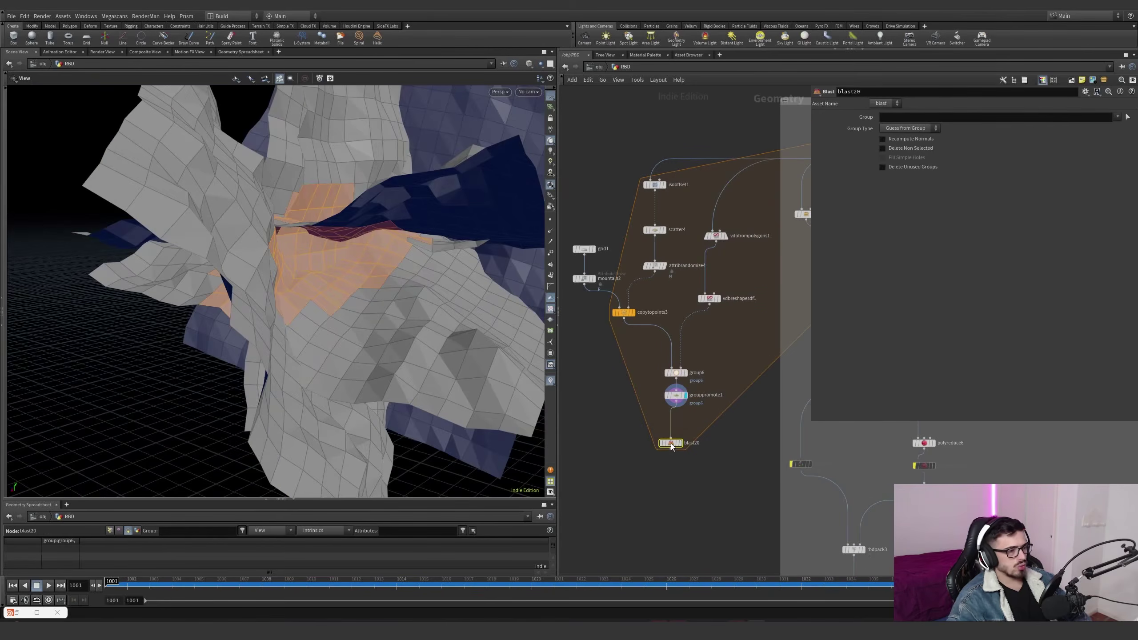
pyautogui.click(670, 443)
pyautogui.moveTo(670, 448); pyautogui.dragTo(682, 448)
pyautogui.click(1117, 116)
pyautogui.click(1039, 137)
pyautogui.click(915, 148)
pyautogui.moveTo(273, 294); pyautogui.dragTo(475, 309)
# Add a Boolean Fracture node below the blast
pyautogui.moveTo(730, 418); pyautogui.dragTo(713, 358, button='middle')
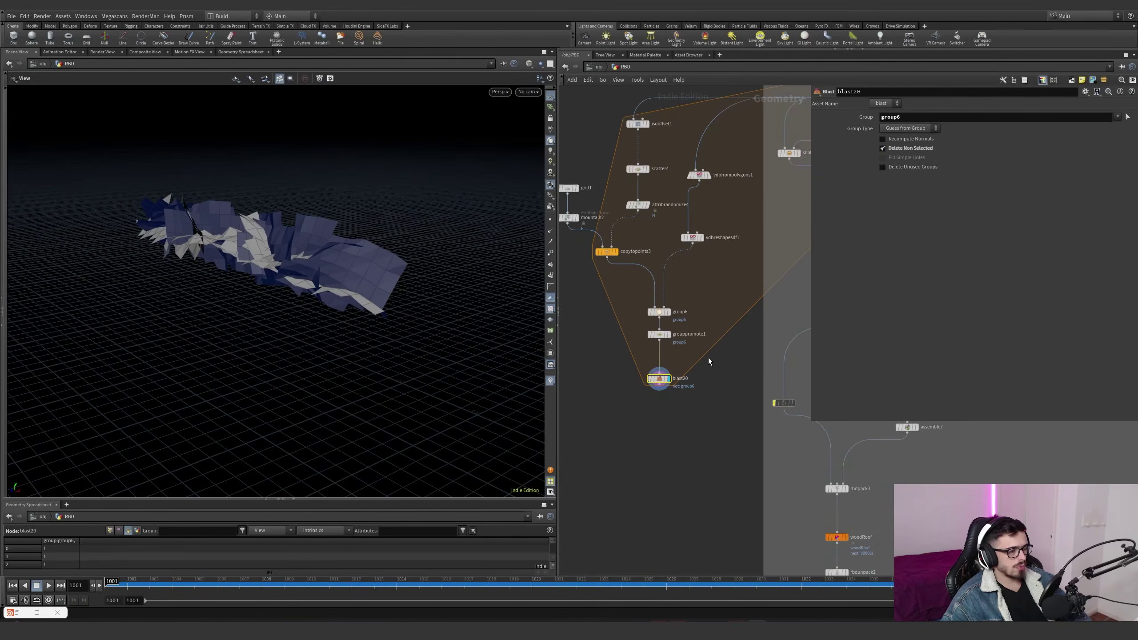
pyautogui.moveTo(659, 384); pyautogui.dragTo(659, 371)
pyautogui.press('Tab')
pyautogui.write('boolean')
pyautogui.press('Down')
pyautogui.press('Return')
pyautogui.click(672, 414)
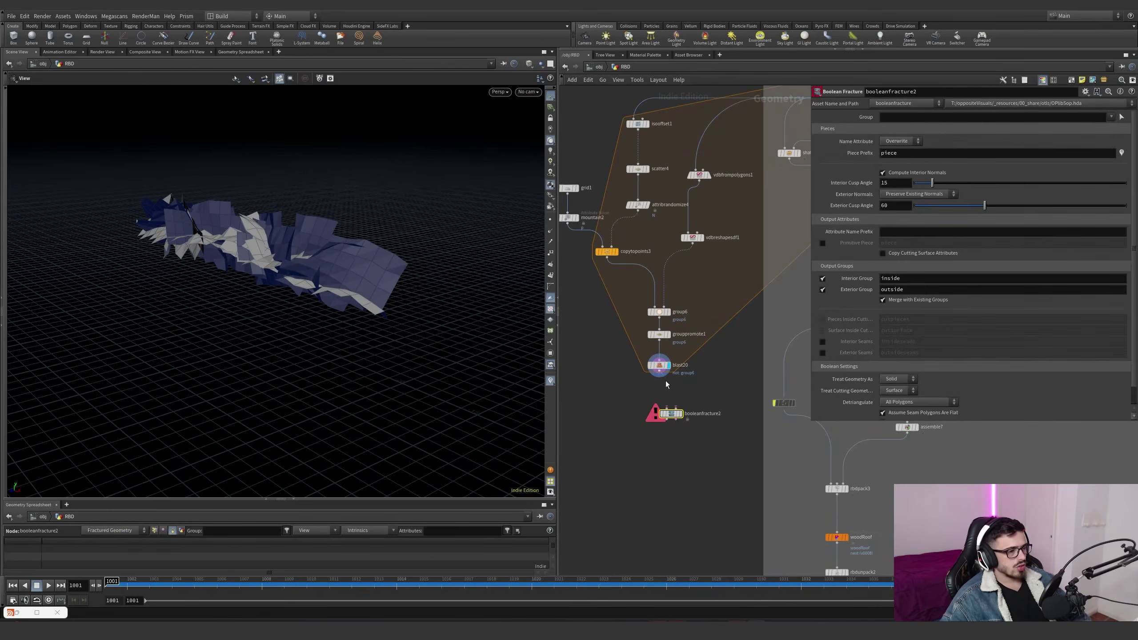
# Wire the loop piece and the blasted cutters into the Boolean Fracture's two inputs and display the fractured beam
pyautogui.click(675, 407)
pyautogui.moveTo(671, 414); pyautogui.dragTo(615, 413)
pyautogui.click(611, 407)
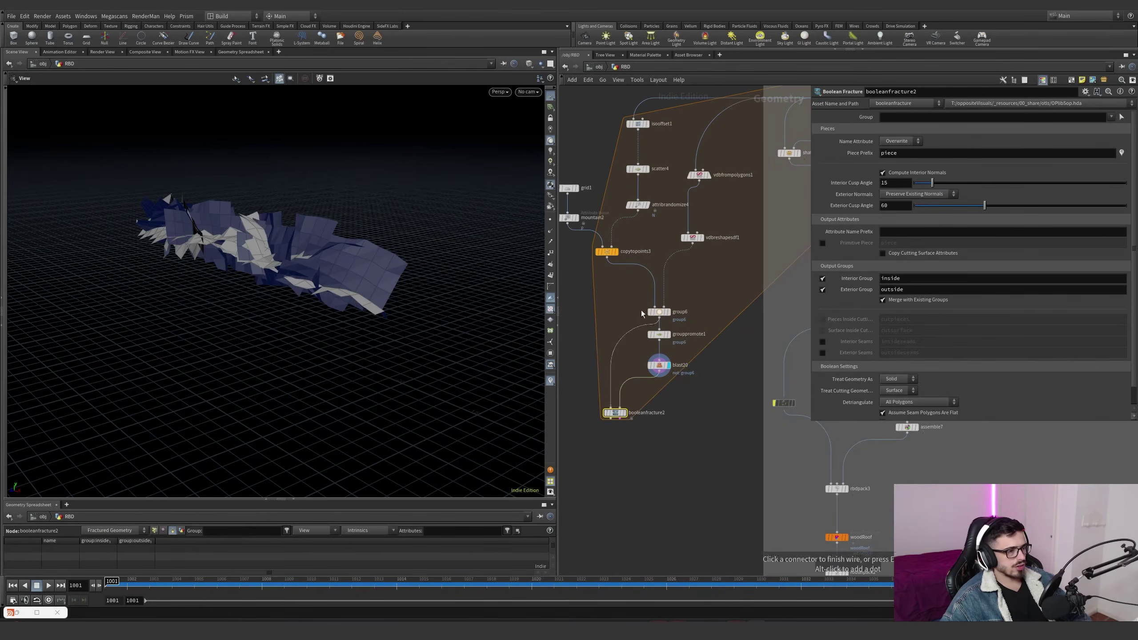
pyautogui.moveTo(771, 139); pyautogui.dragTo(687, 222, button='middle')
pyautogui.click(751, 175)
pyautogui.moveTo(595, 453); pyautogui.dragTo(718, 390, button='middle')
pyautogui.scroll(3, 657, 408)
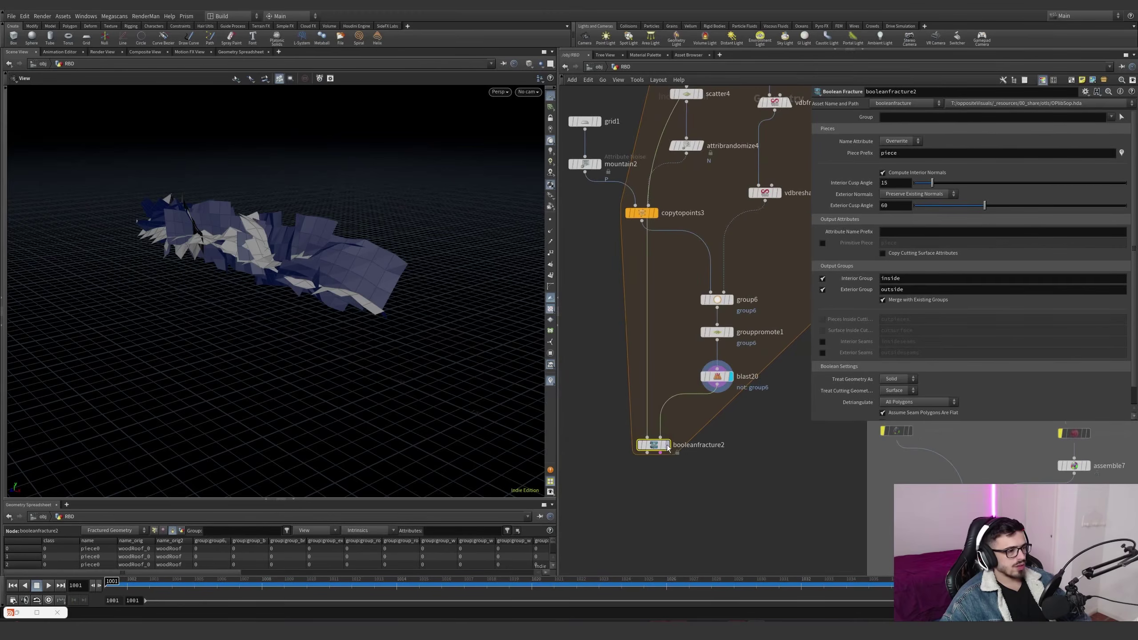
pyautogui.click(674, 447)
pyautogui.moveTo(231, 262); pyautogui.dragTo(402, 269)
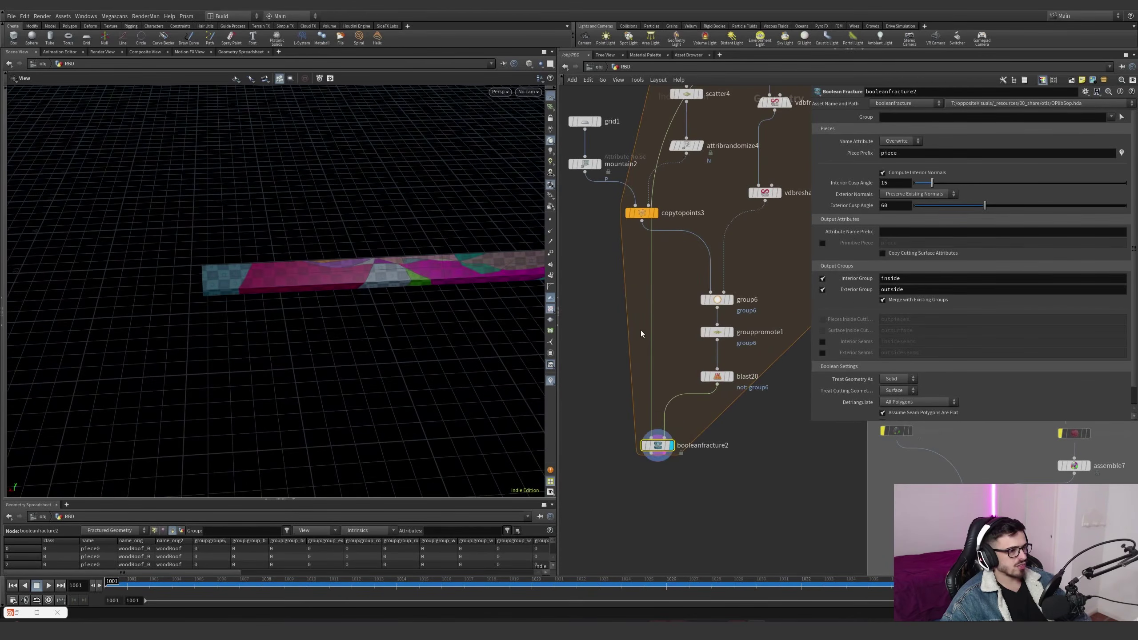
# Toggle the blast's bypass to compare the fracture with and without the removed cutter polygons
pyautogui.scroll(-2, 699, 363)
pyautogui.click(691, 358)
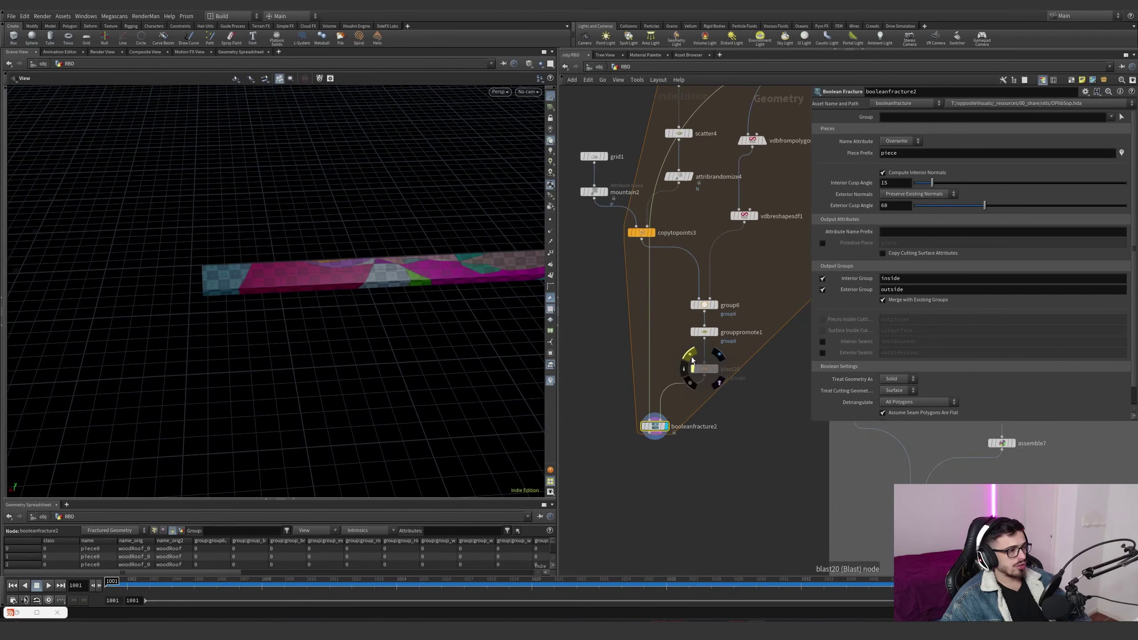
pyautogui.moveTo(702, 369)
pyautogui.moveTo(744, 357); pyautogui.dragTo(736, 381, button='middle')
# Make room above the Boolean Fracture and insert a Subdivide node between the blast and it
pyautogui.moveTo(658, 417); pyautogui.dragTo(591, 442)
pyautogui.moveTo(332, 310); pyautogui.dragTo(501, 255)
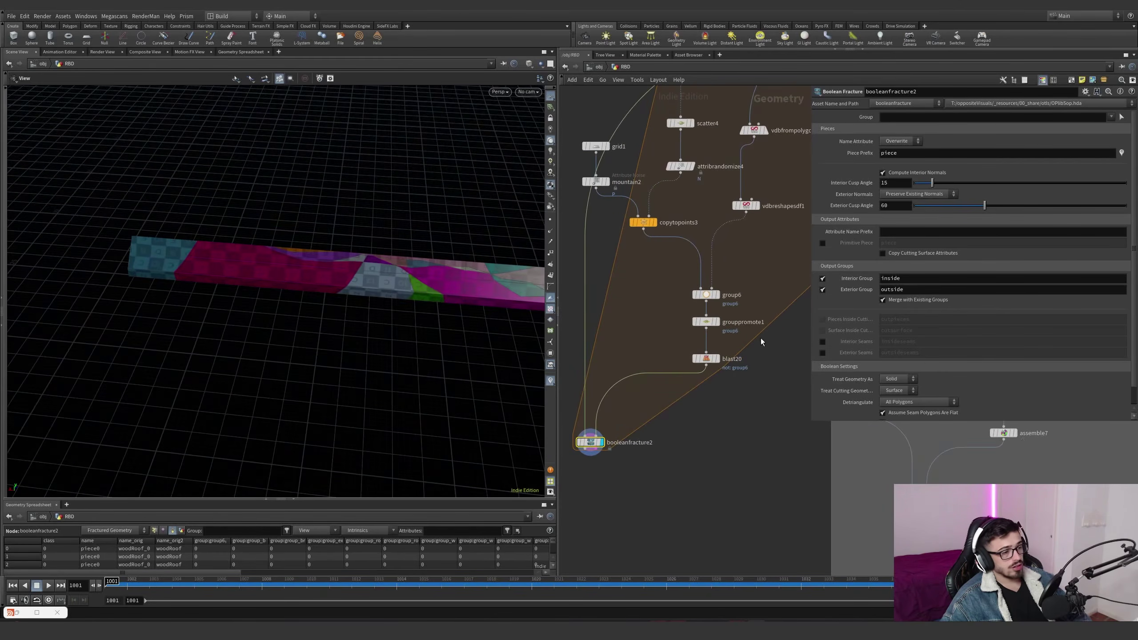
pyautogui.press('Tab')
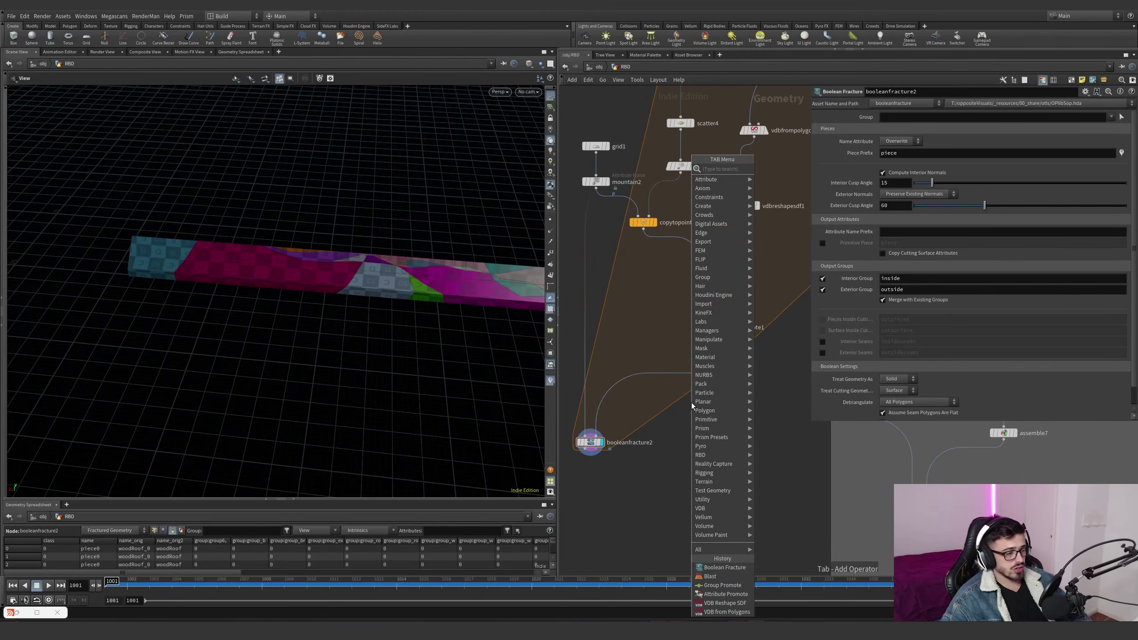
pyautogui.write('sub')
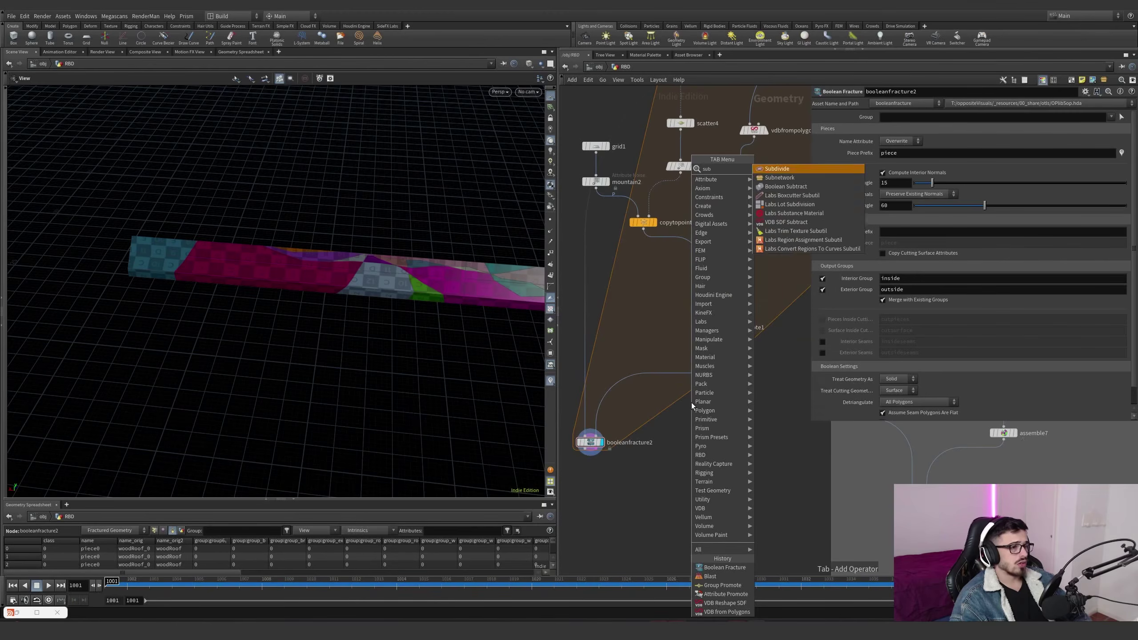
pyautogui.press('Return')
pyautogui.click(691, 406)
pyautogui.moveTo(692, 411); pyautogui.dragTo(680, 393)
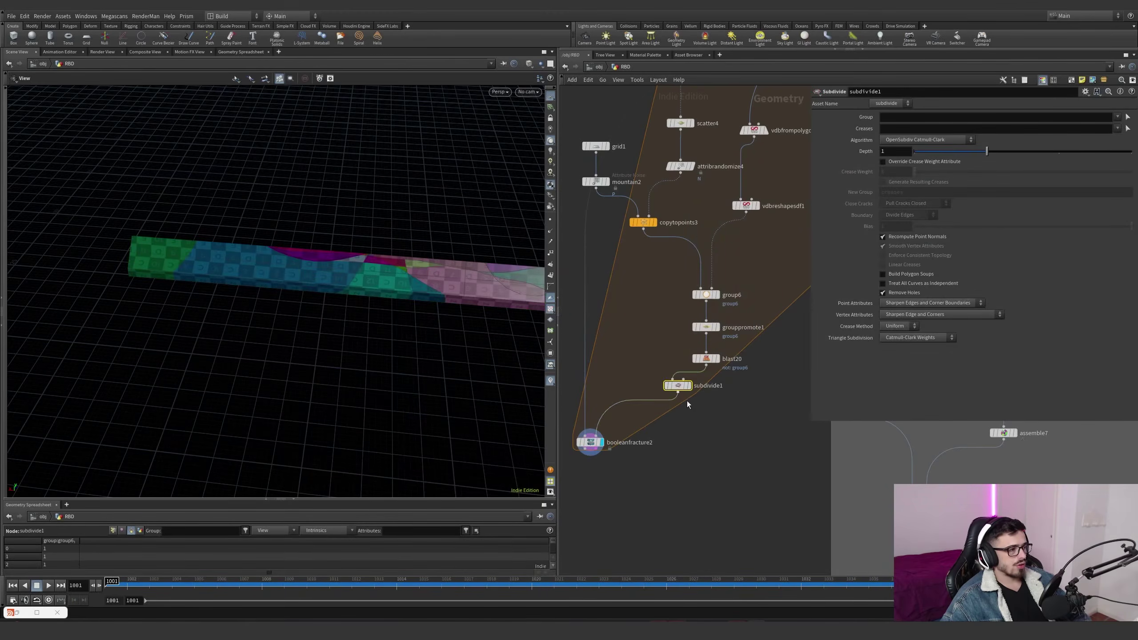
# Insert a Mountain noise node between the Subdivide and the Boolean Fracture, spacing the fracture node lower
pyautogui.press('Tab')
pyautogui.press('Escape')
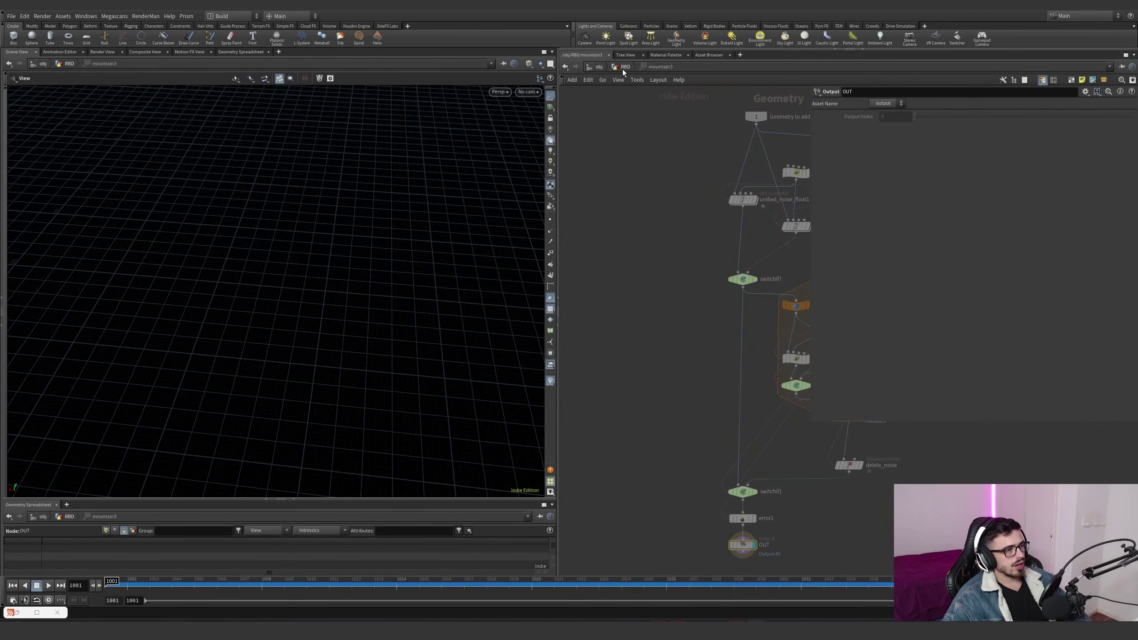
pyautogui.click(626, 67)
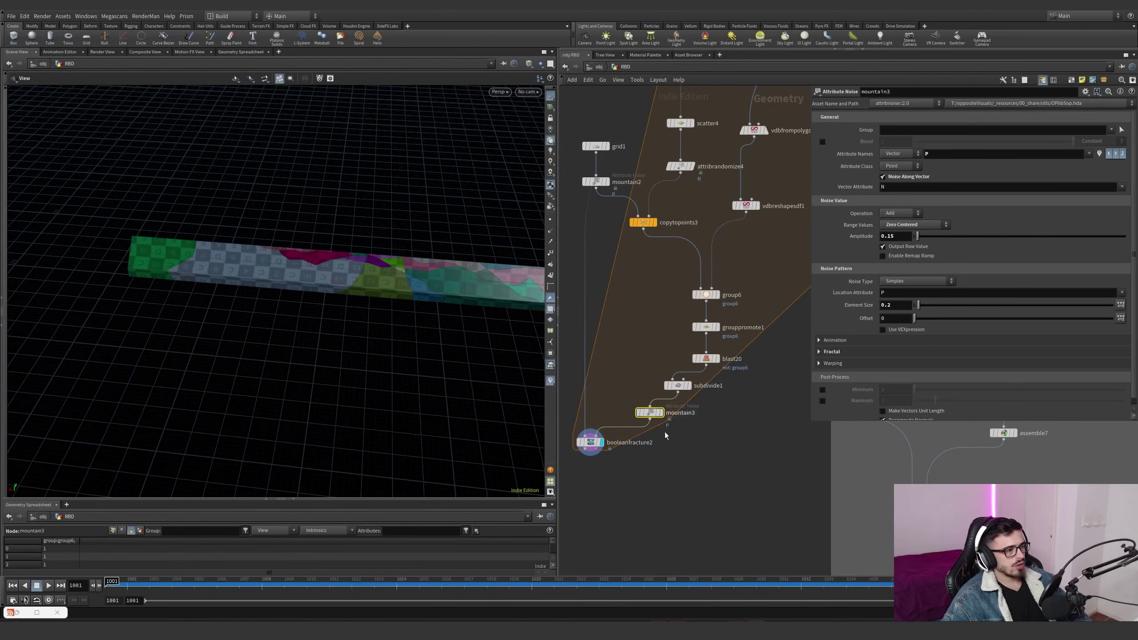
pyautogui.moveTo(590, 443); pyautogui.dragTo(596, 477)
# Set the Subdivide node's depth to 2
pyautogui.click(703, 385)
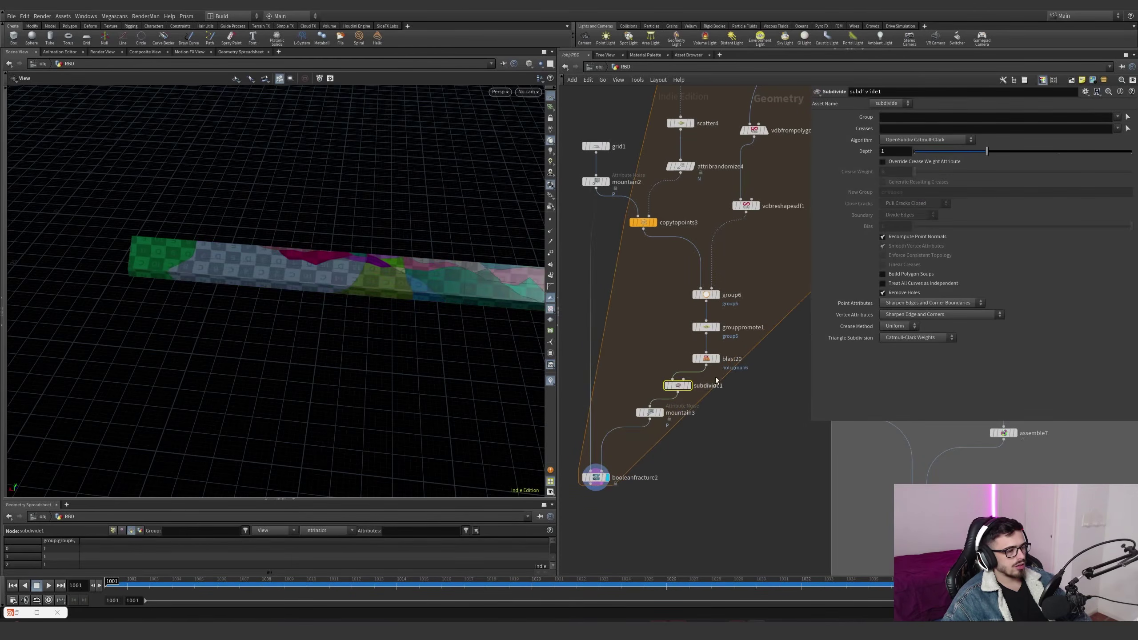
pyautogui.write('2')
pyautogui.press('Return')
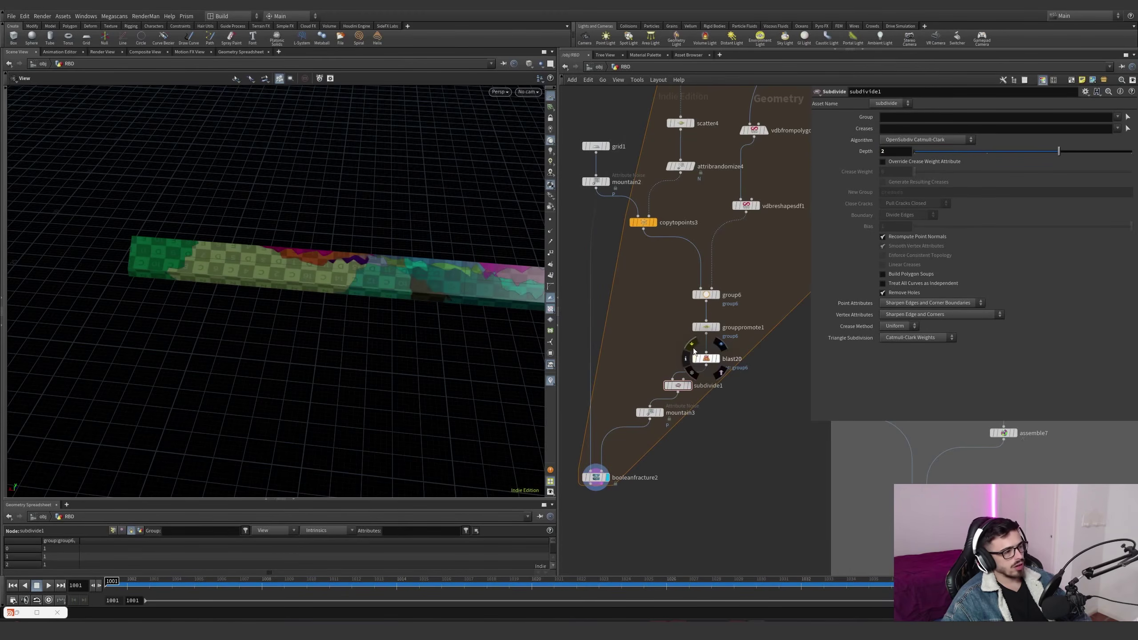
# Bypass the blast, shift the final mountain noise's offset to 21.7, and re-enable the blast
pyautogui.click(693, 348)
pyautogui.click(693, 348)
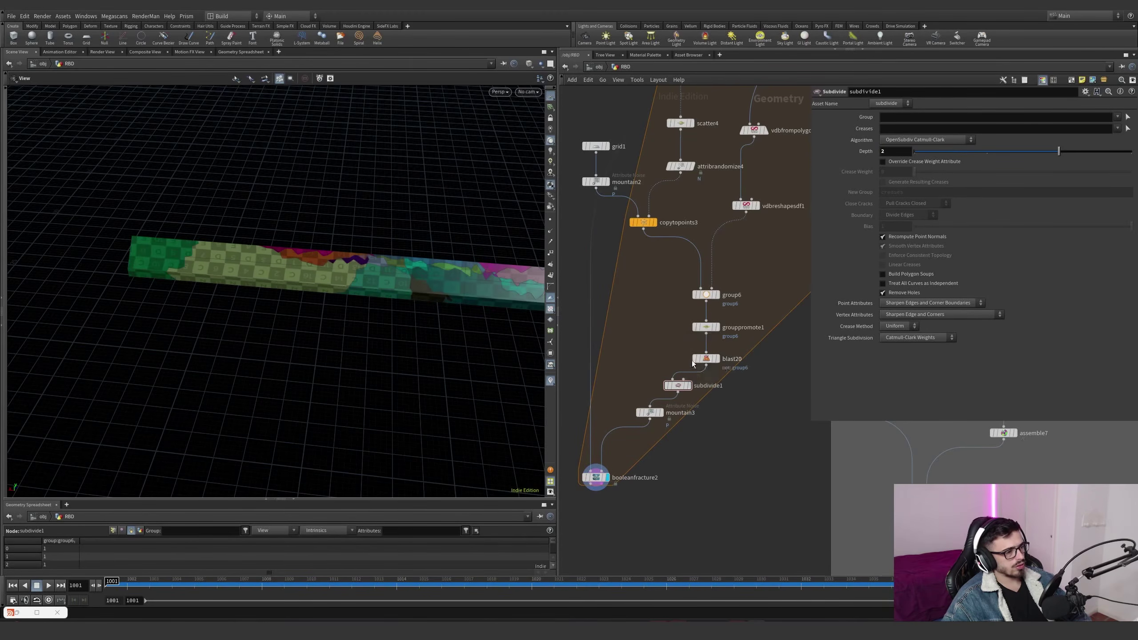
pyautogui.click(650, 413)
pyautogui.moveTo(940, 318); pyautogui.dragTo(999, 319)
pyautogui.moveTo(700, 353)
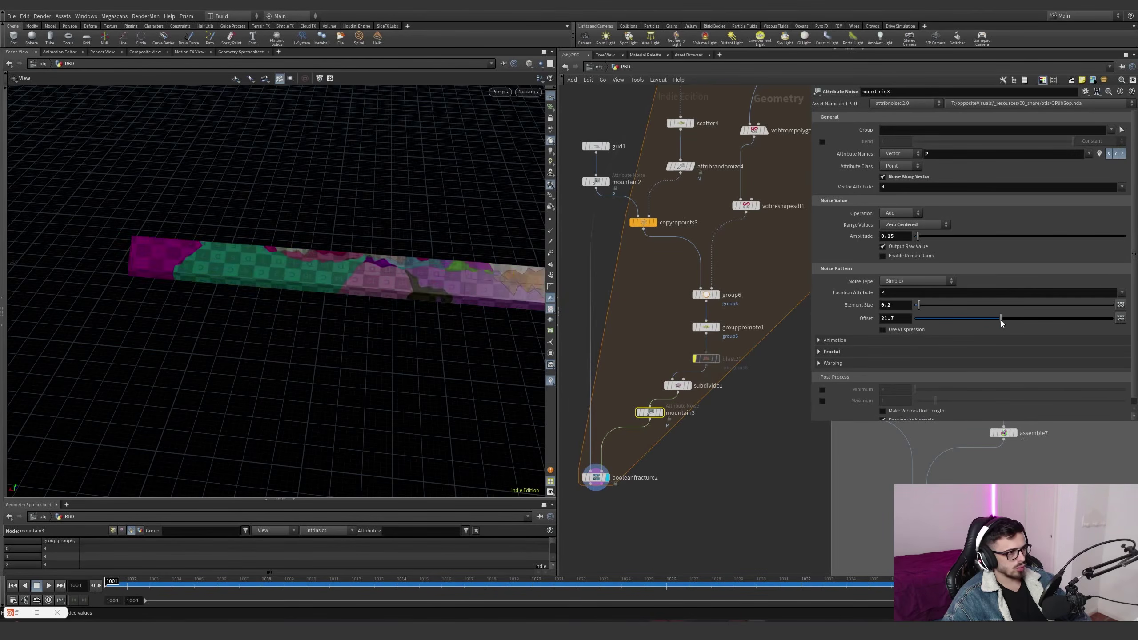
pyautogui.click(695, 359)
pyautogui.click(716, 362)
# Overlay the subdivided cutter surfaces on the fractured beam and examine them from another angle
pyautogui.moveTo(624, 533); pyautogui.dragTo(532, 461)
pyautogui.scroll(-1, 658, 382)
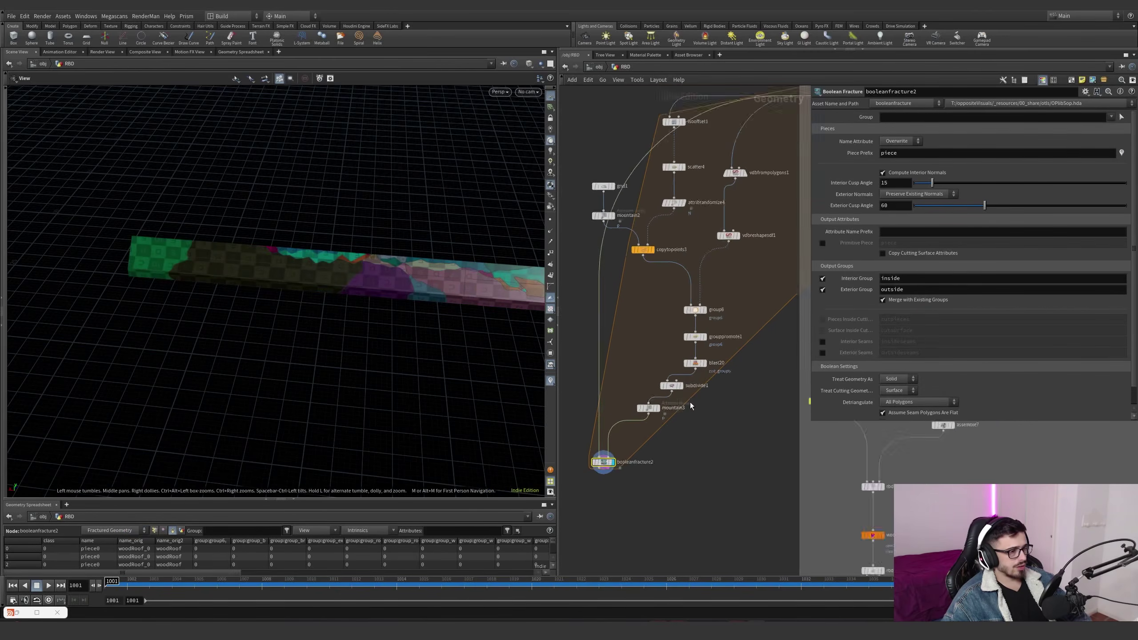
pyautogui.scroll(2, 690, 390)
pyautogui.click(674, 386)
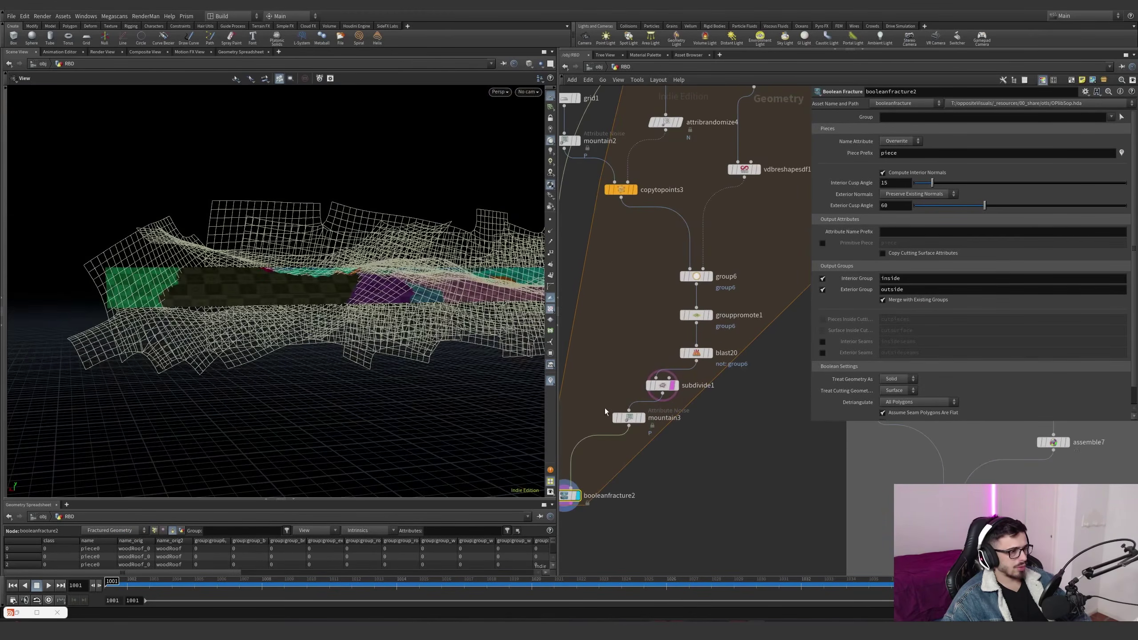
pyautogui.click(640, 421)
pyautogui.moveTo(449, 323); pyautogui.dragTo(533, 350)
# Delete the entire hand-built cutter and Boolean Fracture network beside the main chain
pyautogui.scroll(-5, 645, 418)
pyautogui.moveTo(692, 477); pyautogui.dragTo(610, 231)
pyautogui.press('Delete')
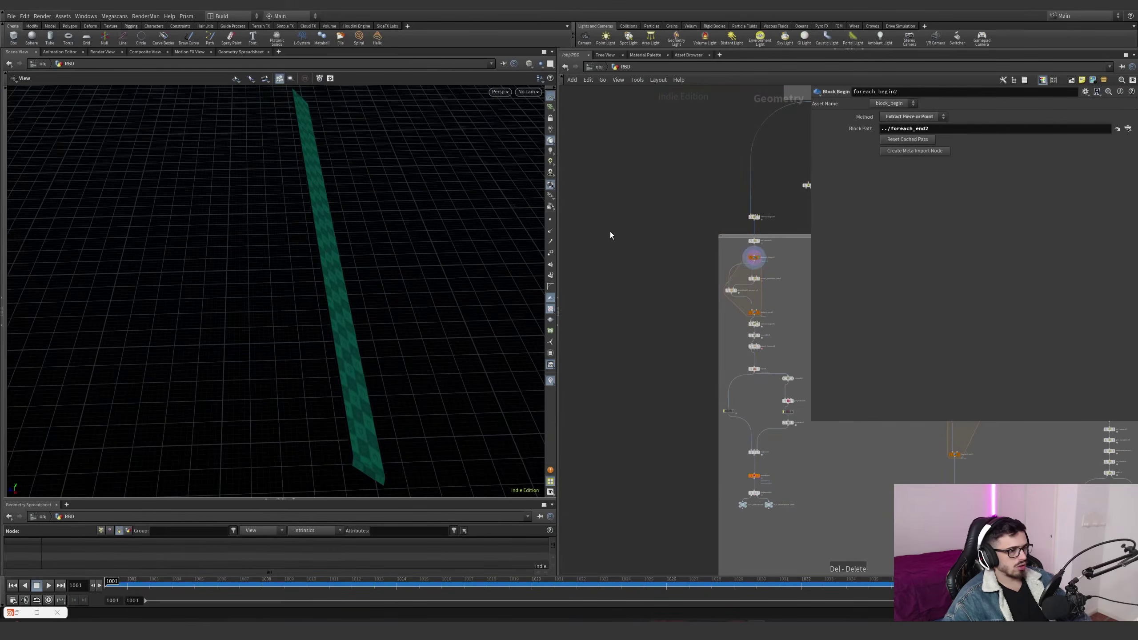
# Display the cutter geometry tool's output inside the for-each loop and inspect its generated cutters
pyautogui.scroll(4, 778, 296)
pyautogui.scroll(1, 778, 295)
pyautogui.click(728, 248)
pyautogui.moveTo(771, 276); pyautogui.dragTo(695, 229)
pyautogui.moveTo(419, 269); pyautogui.dragTo(287, 236)
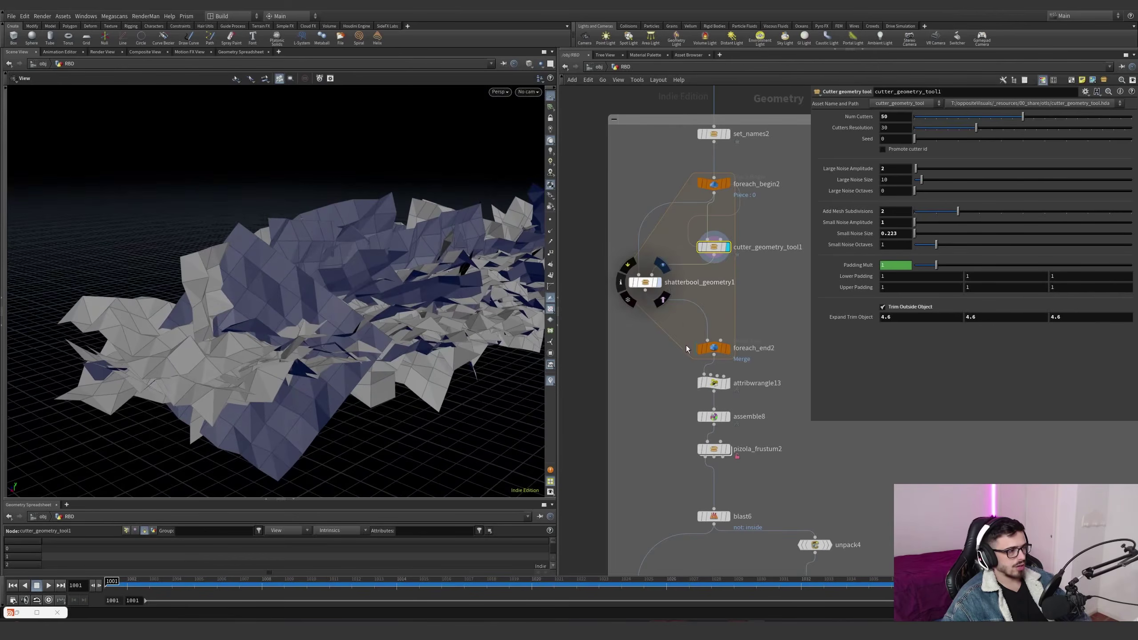
# Open the shatterbool_geometry1 tool and inspect its trim-area chain and Boolean Fracture settings
pyautogui.click(658, 282)
pyautogui.moveTo(645, 298); pyautogui.dragTo(664, 301, button='middle')
pyautogui.doubleClick(663, 285)
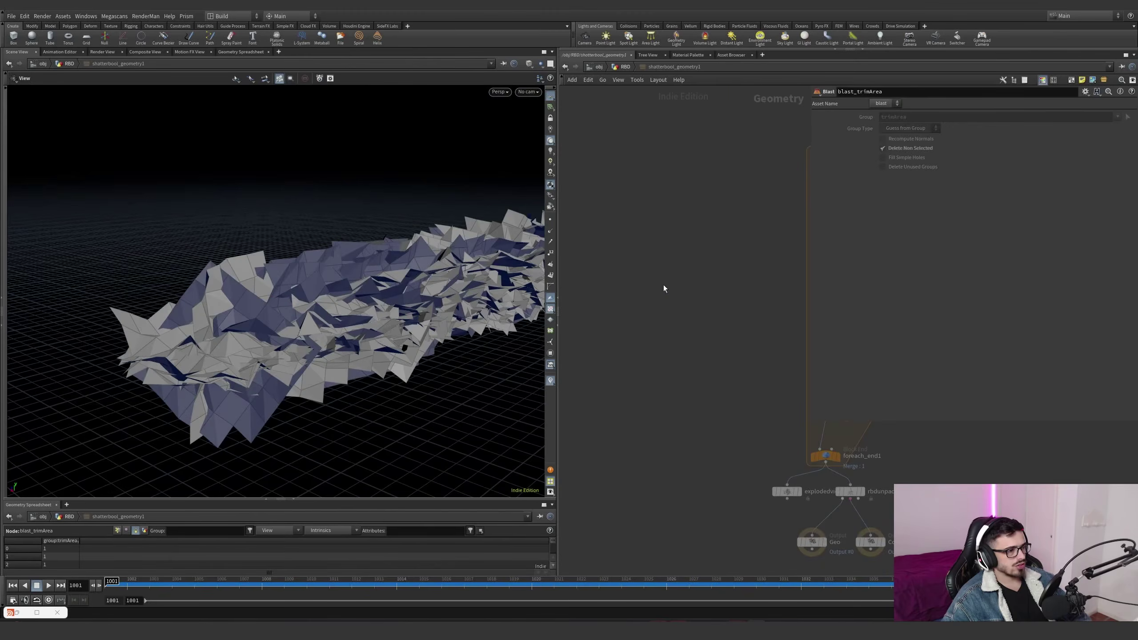
pyautogui.moveTo(552, 347); pyautogui.dragTo(519, 347, button='middle')
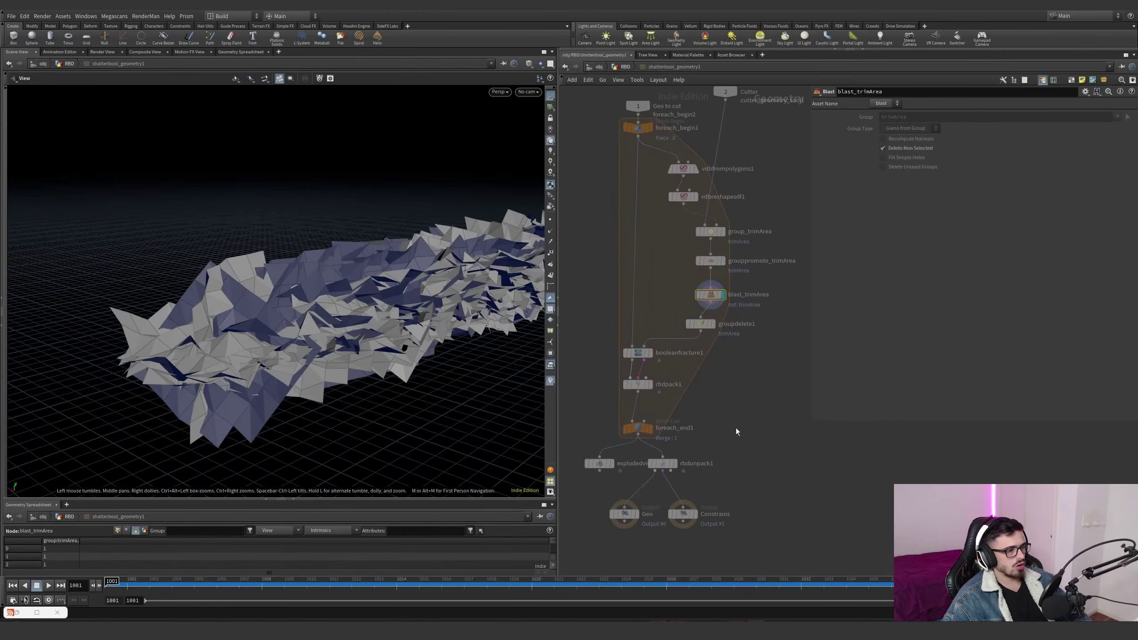
pyautogui.press('h')
pyautogui.moveTo(762, 408); pyautogui.dragTo(662, 232)
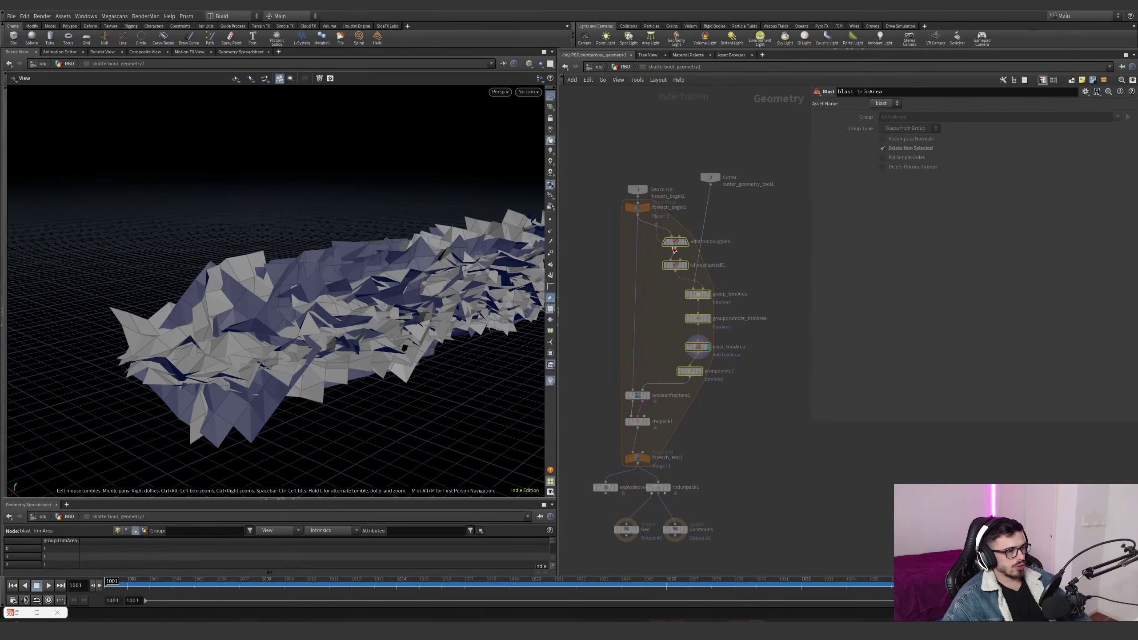
pyautogui.scroll(2, 675, 251)
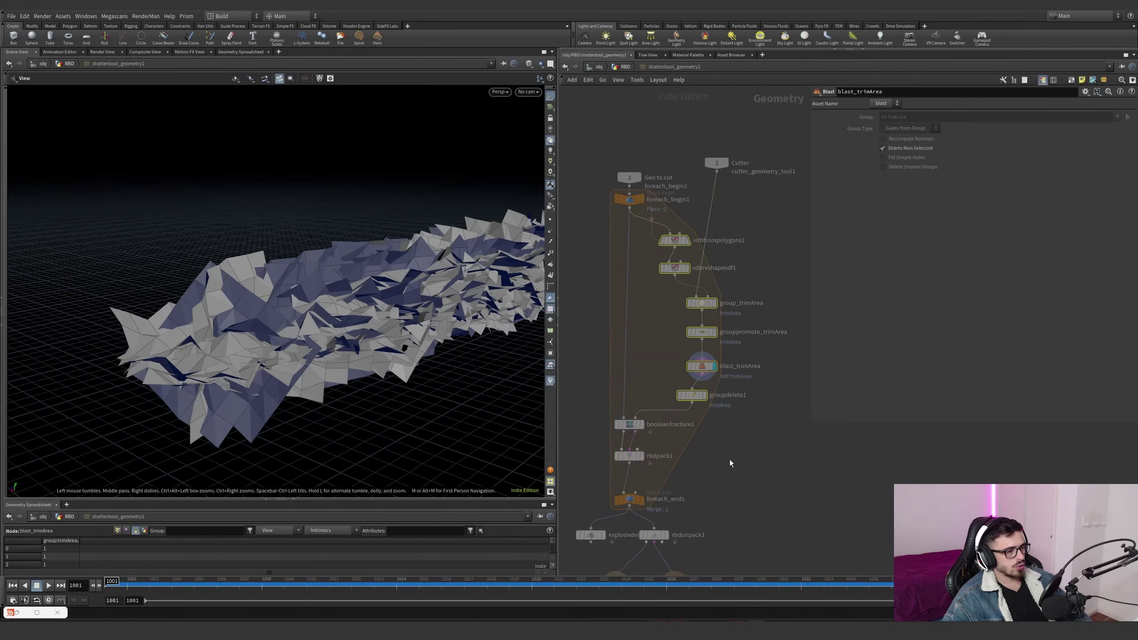
pyautogui.moveTo(672, 459); pyautogui.dragTo(680, 360, button='middle')
pyautogui.moveTo(626, 322); pyautogui.dragTo(610, 321)
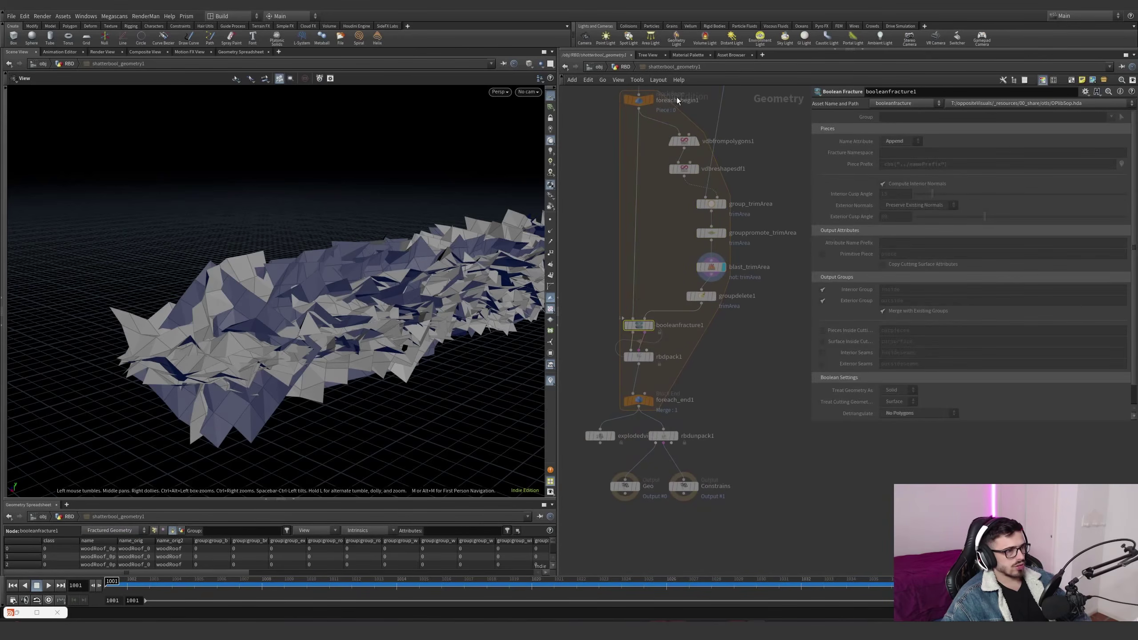
pyautogui.press('u')
pyautogui.press('Tab')
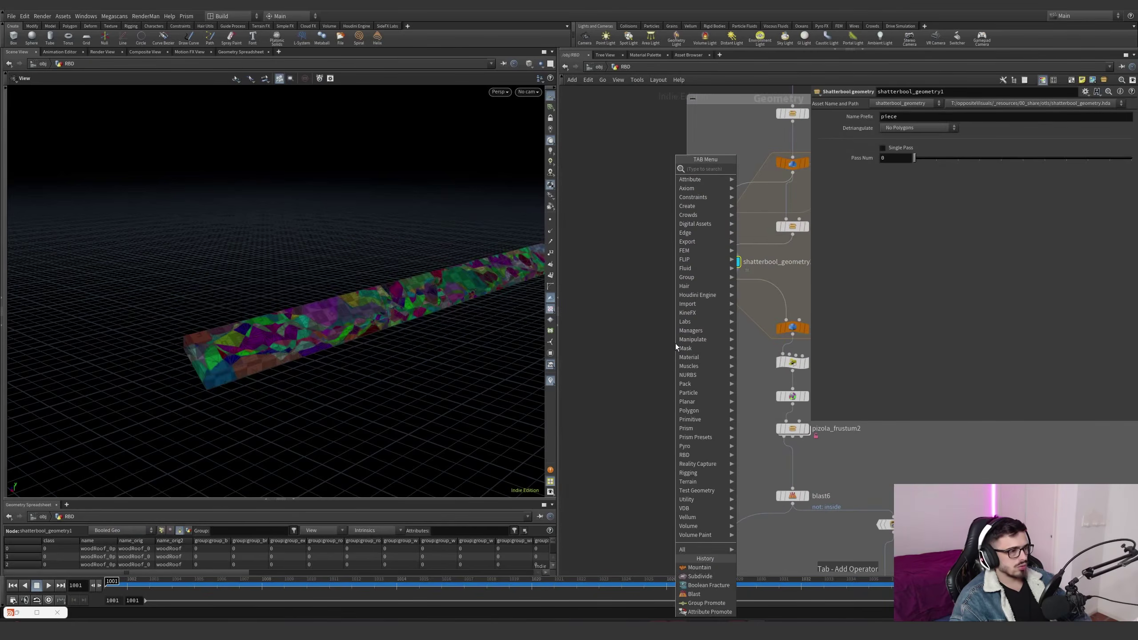
pyautogui.write('boo')
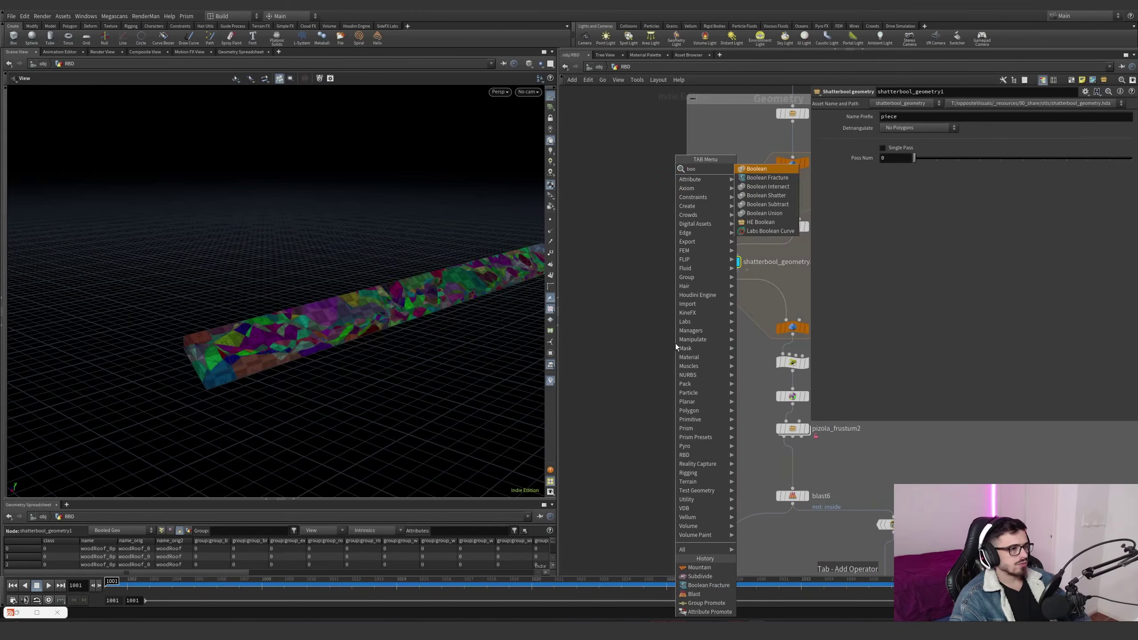
pyautogui.press('Return')
pyautogui.click(667, 340)
pyautogui.hotkey('ctrl', 'z')
# Add an unconnected Boolean Fracture node beside the for-each loop
pyautogui.press('Tab')
pyautogui.write('boolea')
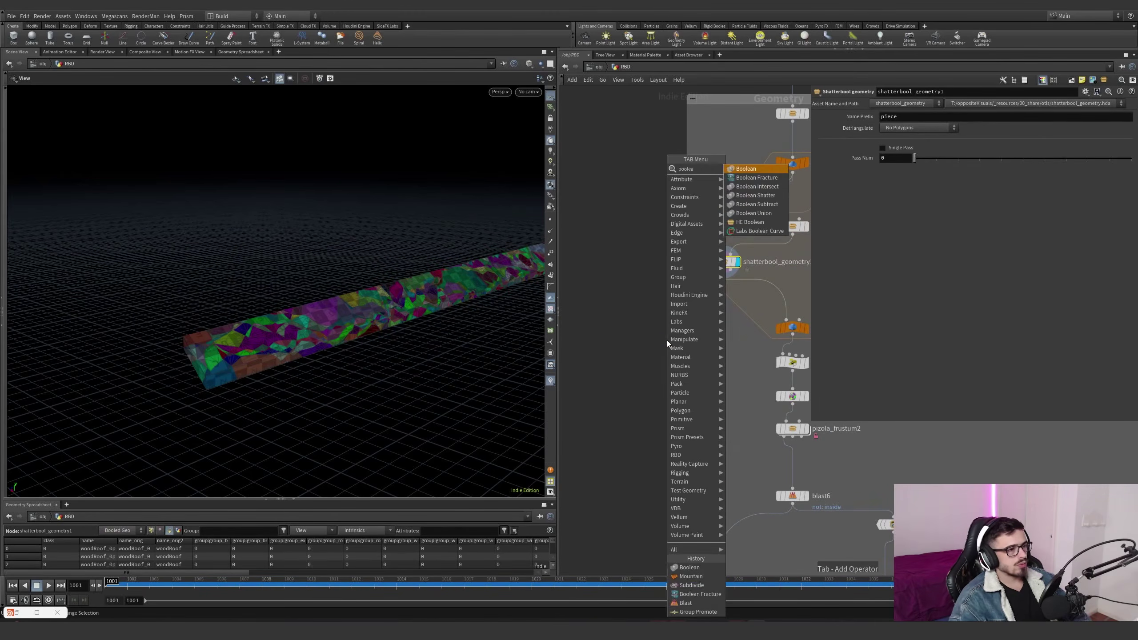
pyautogui.press('Down')
pyautogui.press('Return')
pyautogui.click(673, 340)
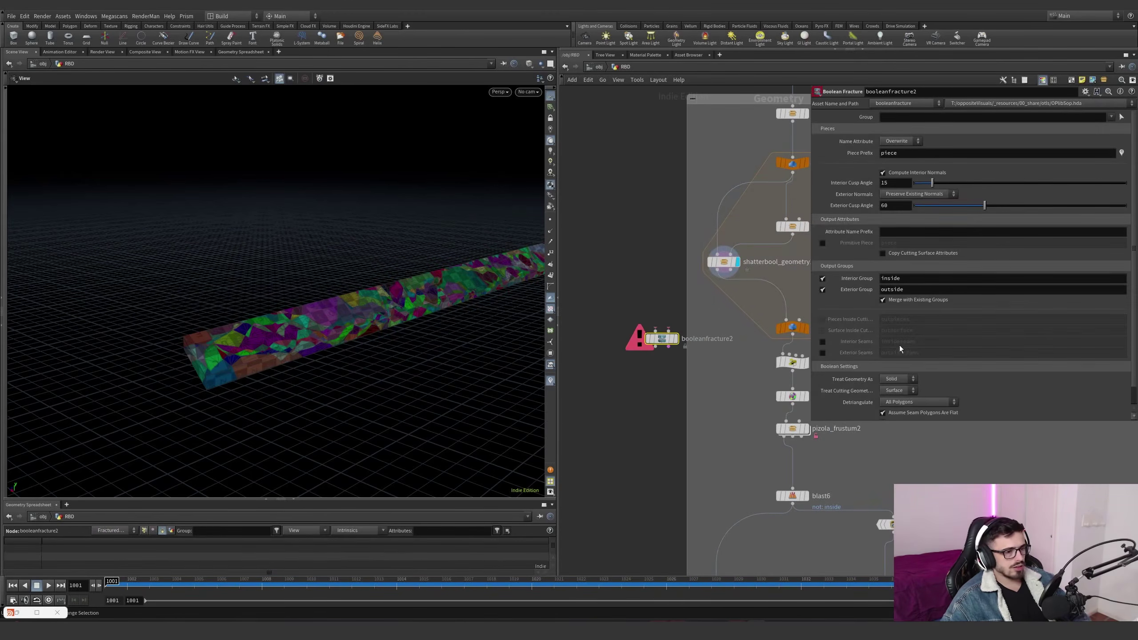
# Set the new Boolean Fracture's Name Attribute to Append, Piece Prefix to "_" and Detriangulate to No Polygons
pyautogui.click(892, 194)
pyautogui.click(891, 196)
pyautogui.click(893, 159)
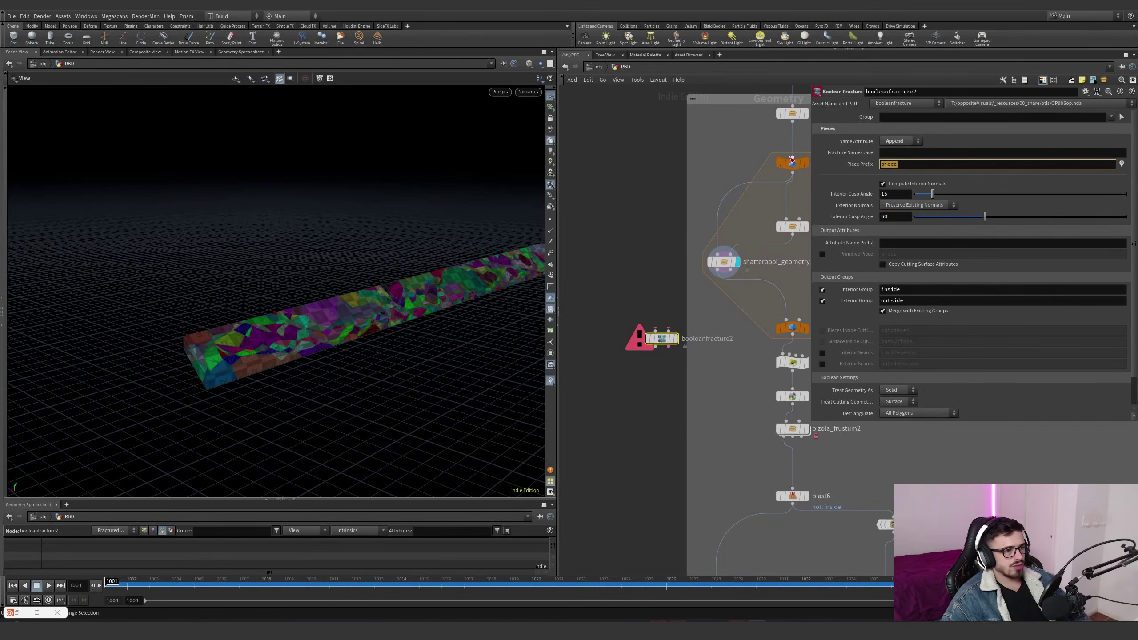
pyautogui.scroll(-2, 878, 343)
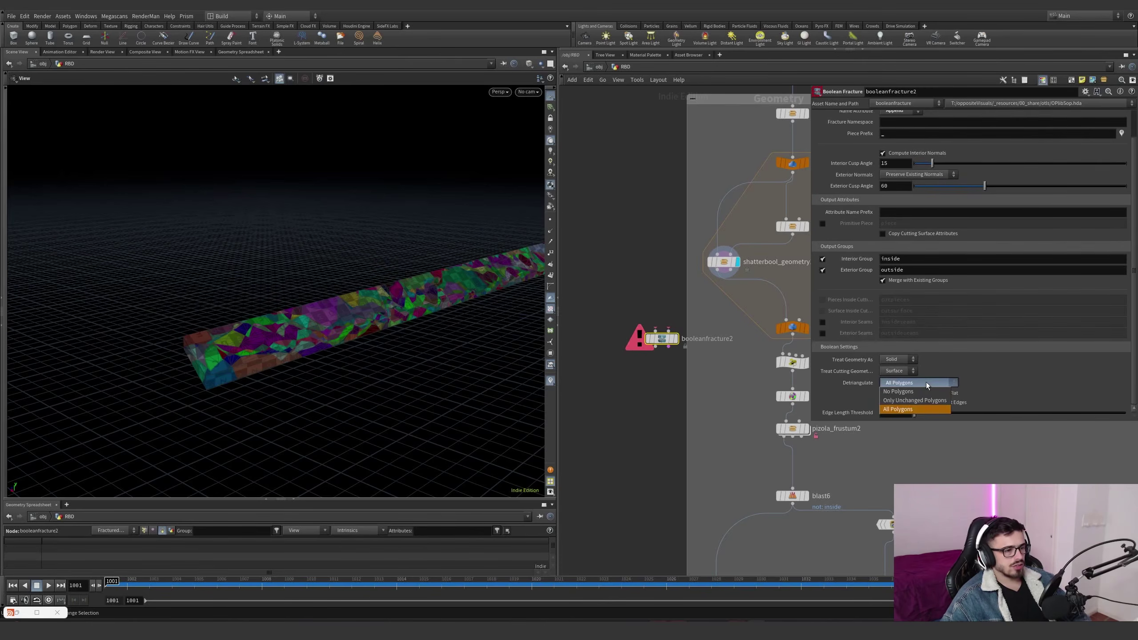
pyautogui.click(909, 391)
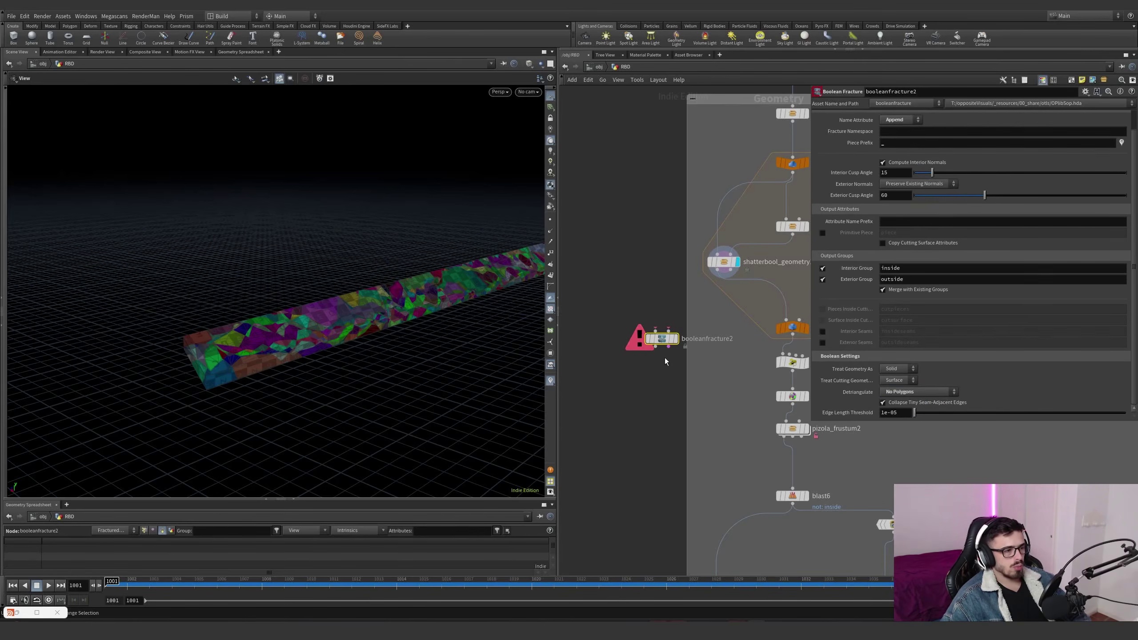
# Check the shatter tool's internal Boolean Fracture settings again and examine the beam's fractured pieces up close
pyautogui.doubleClick(723, 263)
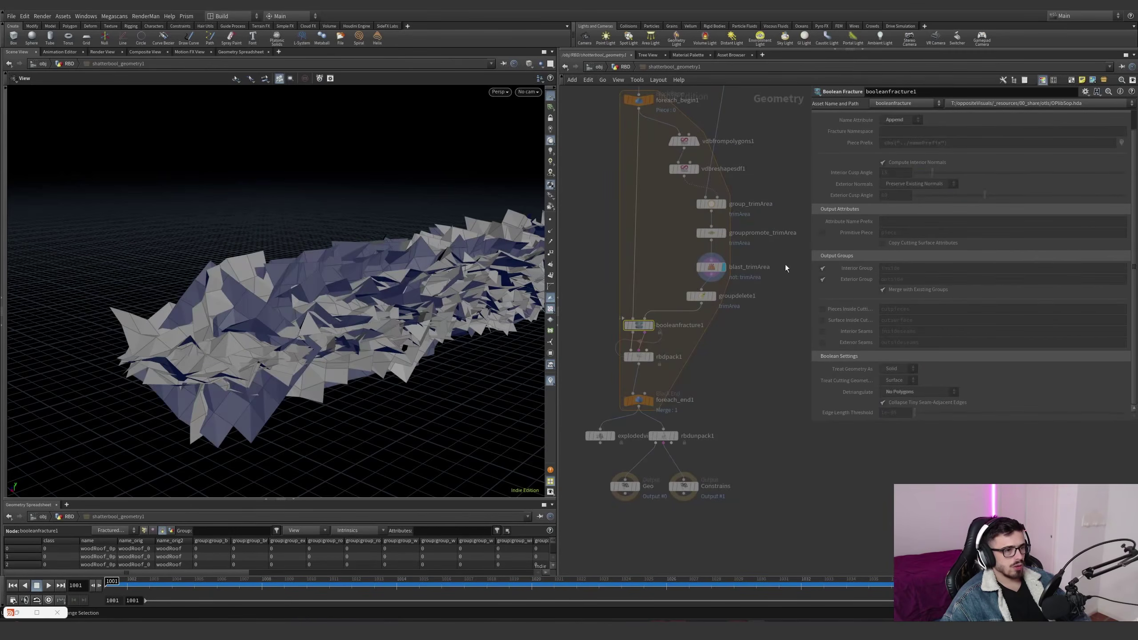
pyautogui.click(625, 67)
pyautogui.moveTo(707, 375); pyautogui.dragTo(651, 326)
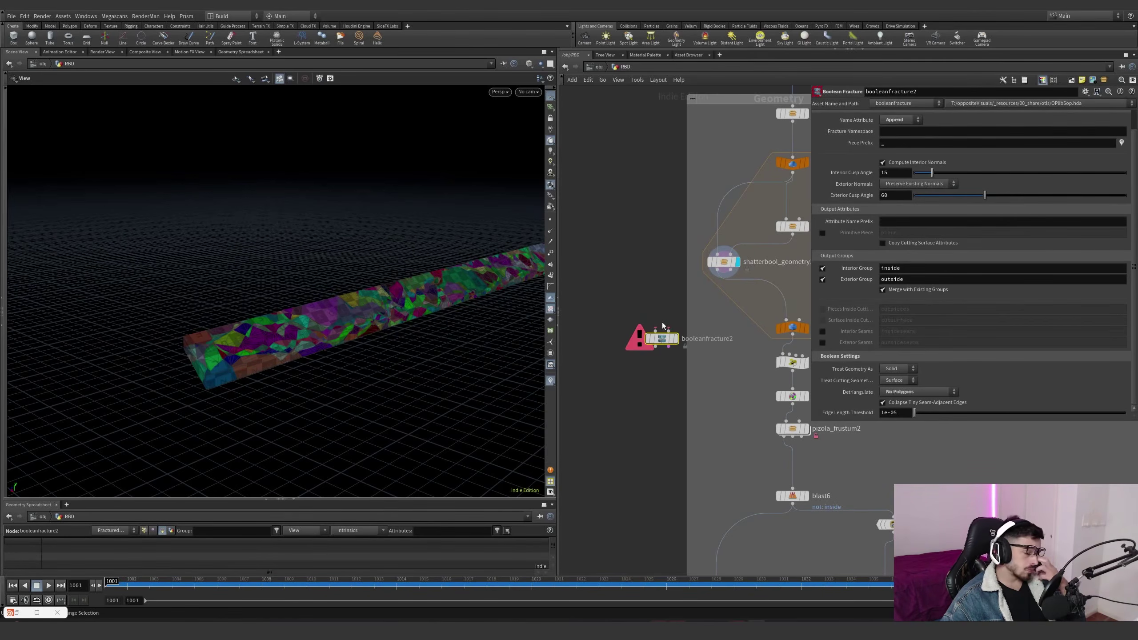
pyautogui.scroll(5, 272, 341)
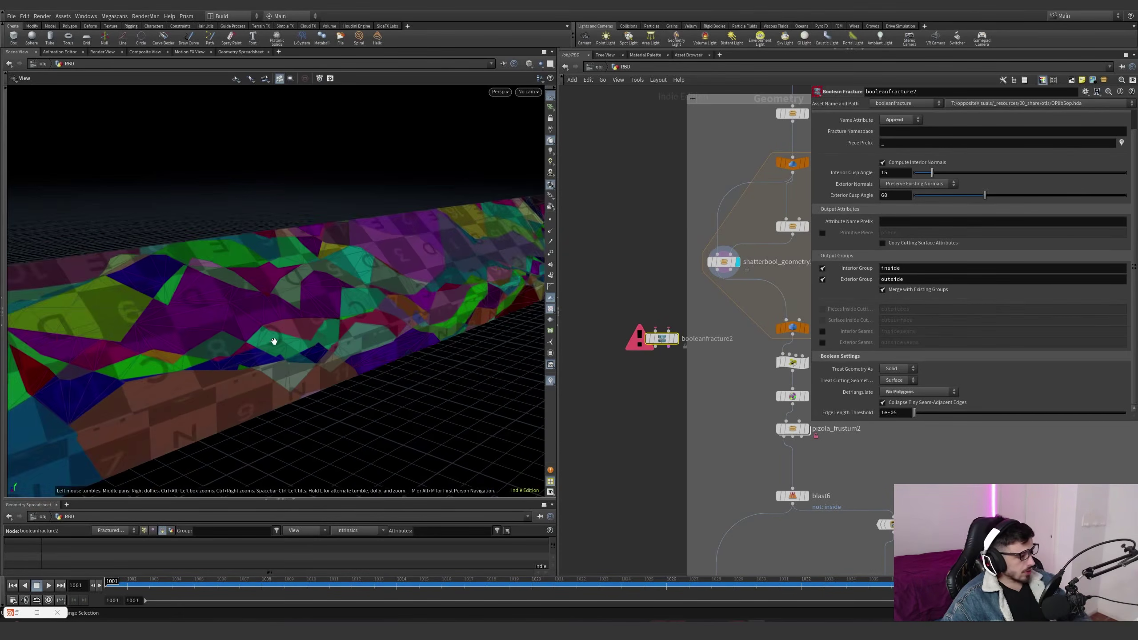
pyautogui.scroll(8, 273, 341)
pyautogui.moveTo(345, 279); pyautogui.dragTo(315, 358, button='middle')
pyautogui.moveTo(426, 349); pyautogui.dragTo(335, 346, button='middle')
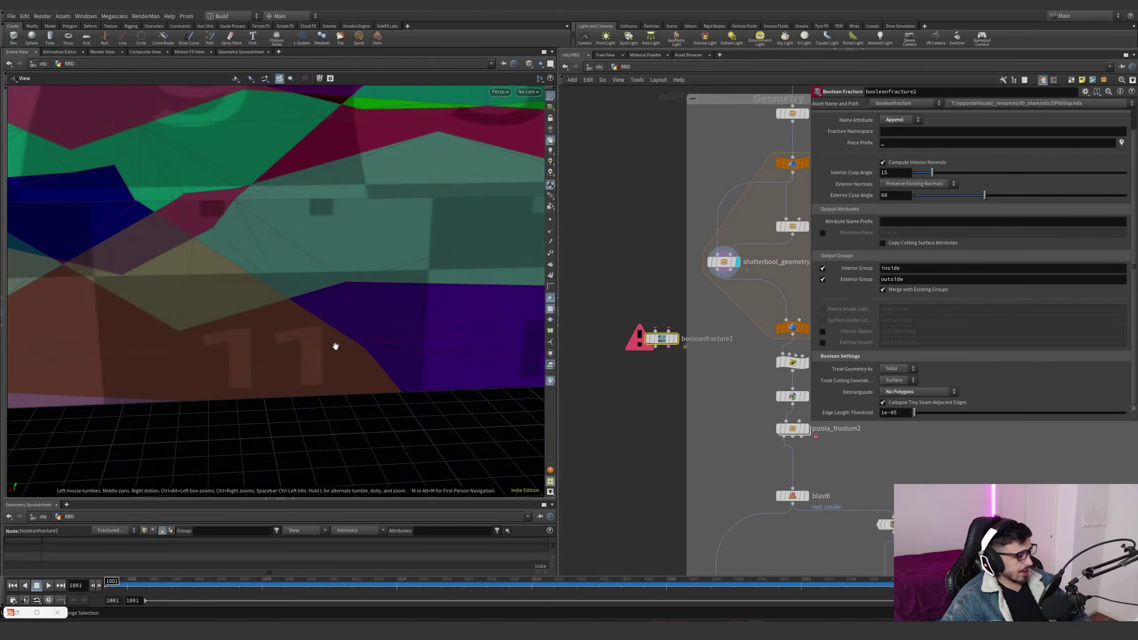
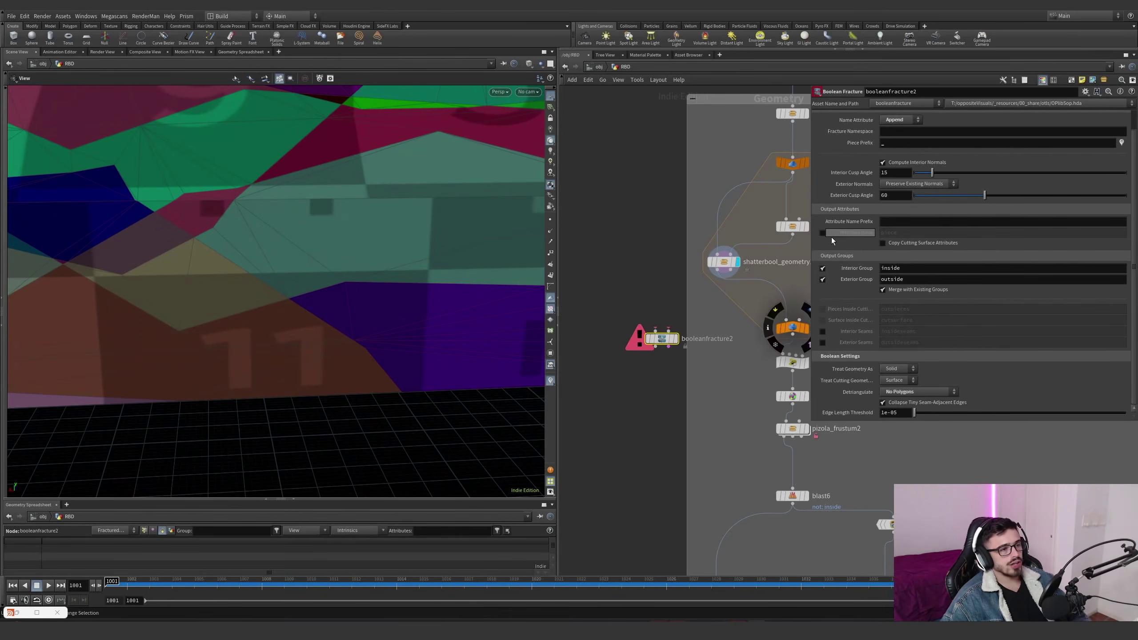
# Enable Copy Cutting Surface Attributes on the new Boolean Fracture, check its attribute fields, and delete the node
pyautogui.click(883, 243)
pyautogui.click(1103, 276)
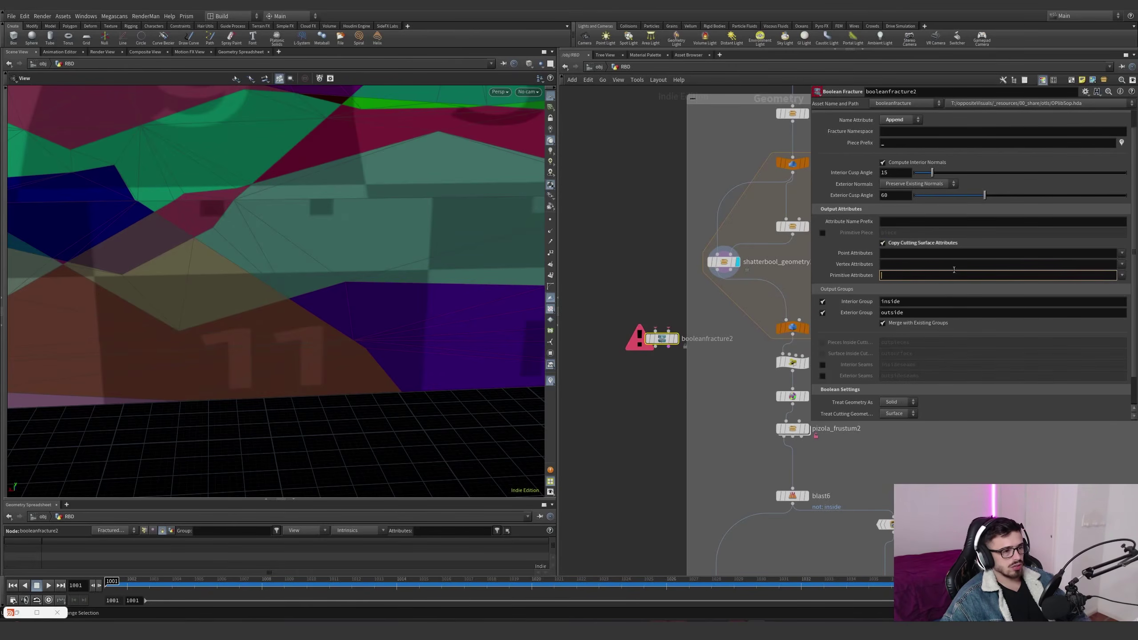
pyautogui.click(1122, 264)
pyautogui.click(1070, 264)
pyautogui.moveTo(642, 386); pyautogui.dragTo(666, 334)
pyautogui.press('Delete')
# Display the merged output of the fracture for-each loop and examine all the roofs
pyautogui.moveTo(666, 333); pyautogui.dragTo(590, 335, button='middle')
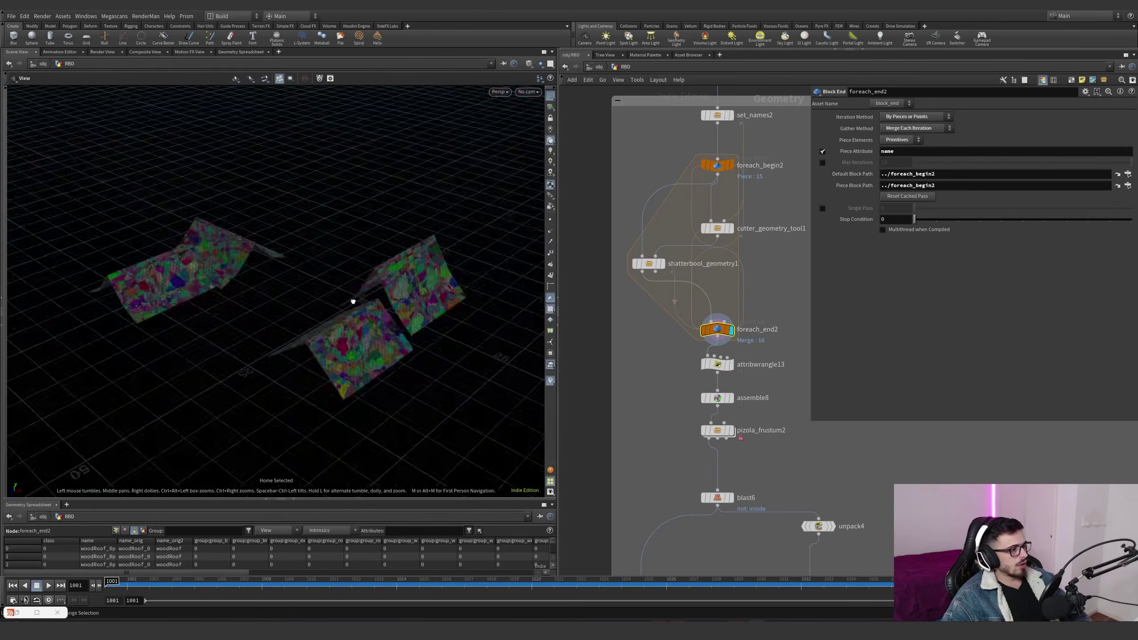
pyautogui.moveTo(353, 300); pyautogui.dragTo(479, 330)
pyautogui.scroll(2, 729, 405)
# Display attribwrangle13 and review its VEX line that assigns "woodRoof" to name_orig
pyautogui.click(732, 347)
pyautogui.click(715, 347)
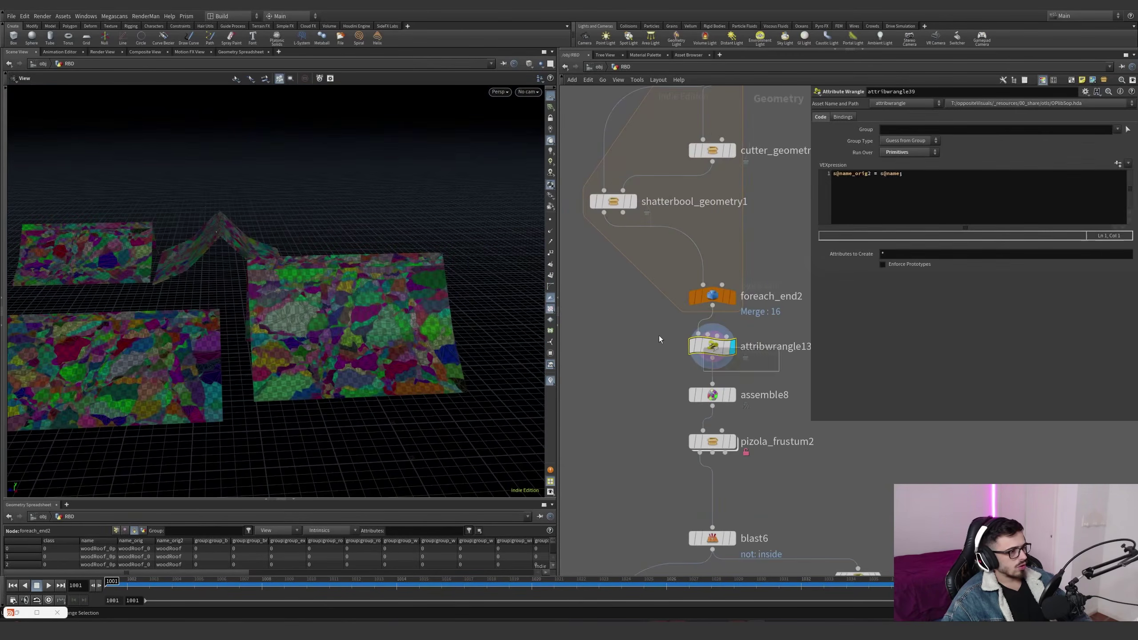
pyautogui.moveTo(912, 174); pyautogui.dragTo(833, 178)
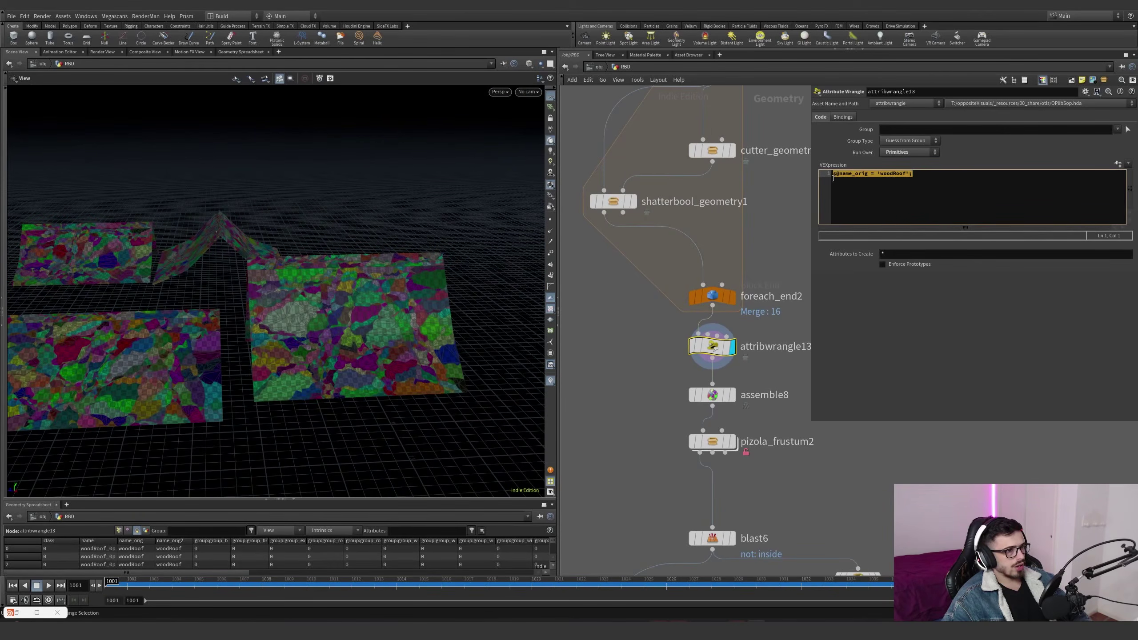
pyautogui.moveTo(913, 177); pyautogui.dragTo(833, 174)
pyautogui.moveTo(417, 307); pyautogui.dragTo(349, 97)
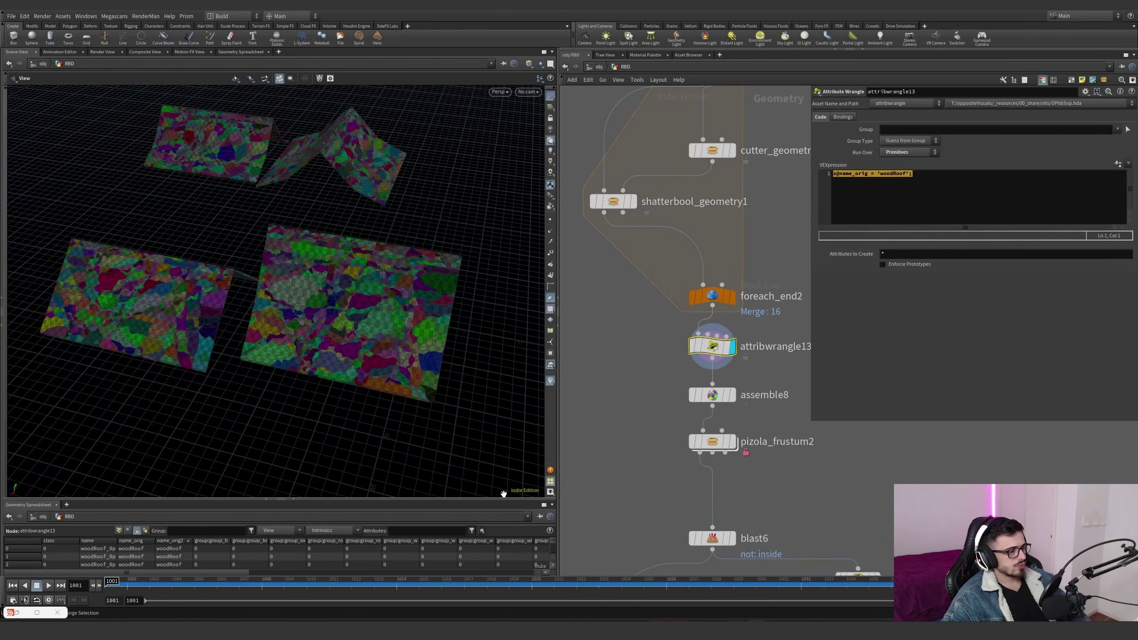
# Display the assembled packed roofs and the pizola_frustum2 result below them
pyautogui.click(731, 394)
pyautogui.moveTo(381, 350); pyautogui.dragTo(414, 254)
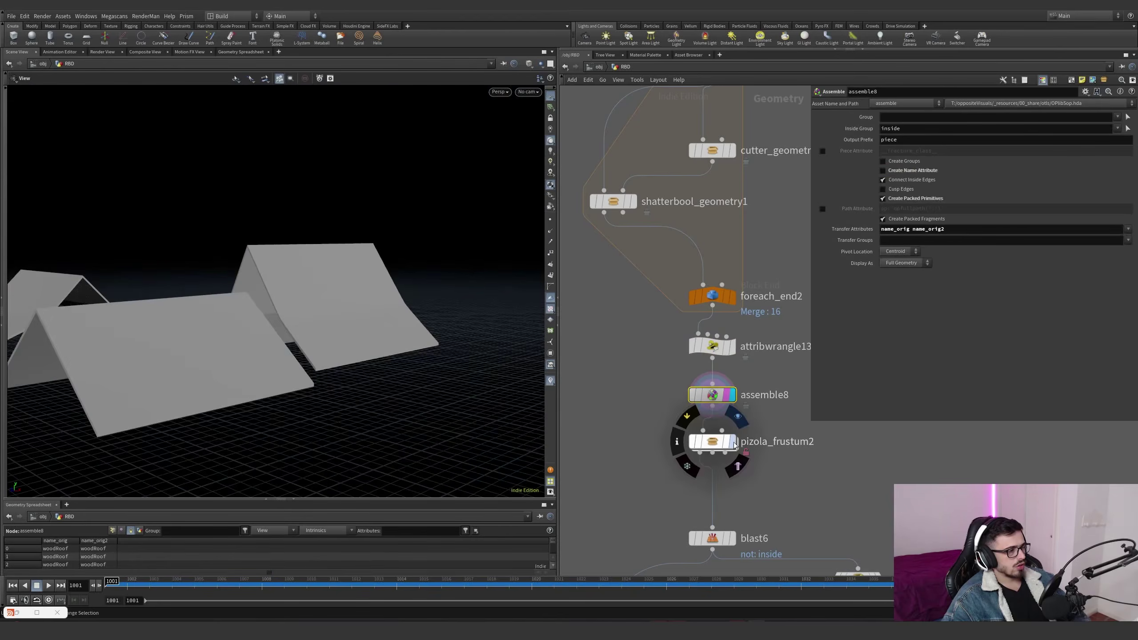
pyautogui.click(733, 443)
pyautogui.moveTo(155, 332); pyautogui.dragTo(76, 291)
# Display the blast that keeps only the inside group and view the remaining roof pieces from above
pyautogui.click(778, 488)
pyautogui.moveTo(777, 492); pyautogui.dragTo(659, 418)
pyautogui.moveTo(763, 416); pyautogui.dragTo(746, 330, button='middle')
pyautogui.click(713, 433)
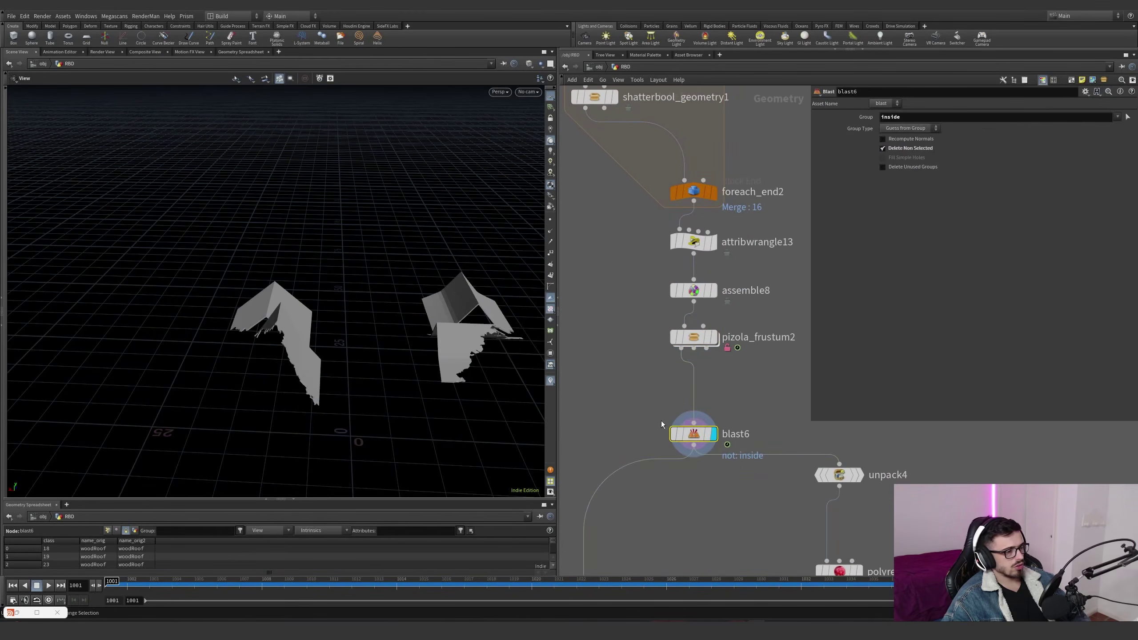
pyautogui.moveTo(498, 368); pyautogui.dragTo(225, 300)
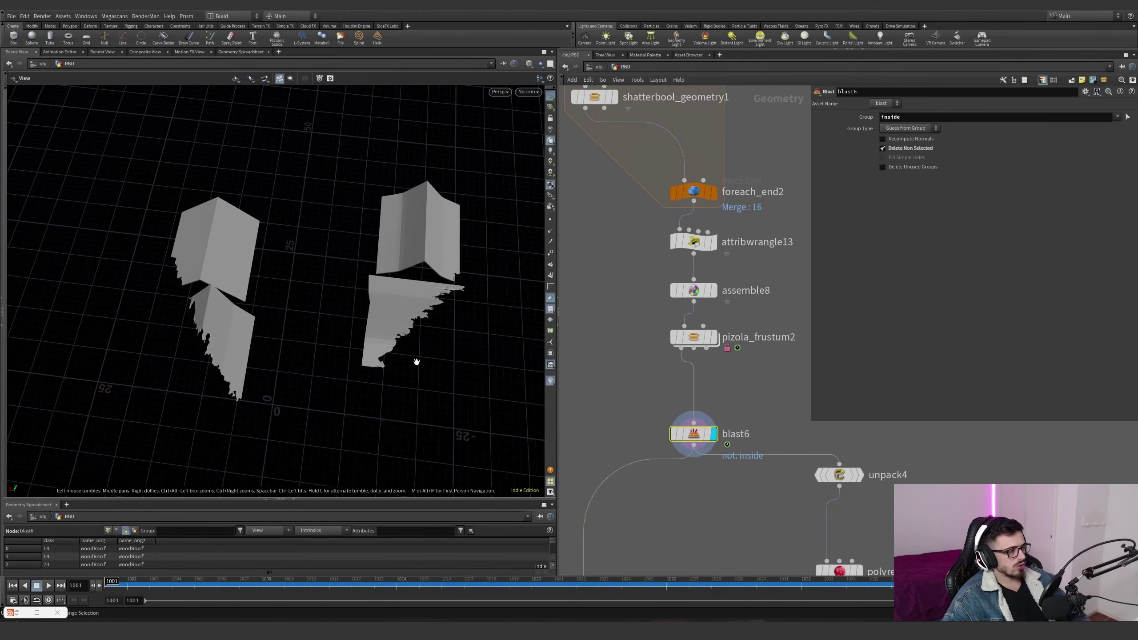
# Look through the render camera and check the kept roof pieces against the shot
pyautogui.click(527, 92)
pyautogui.click(543, 135)
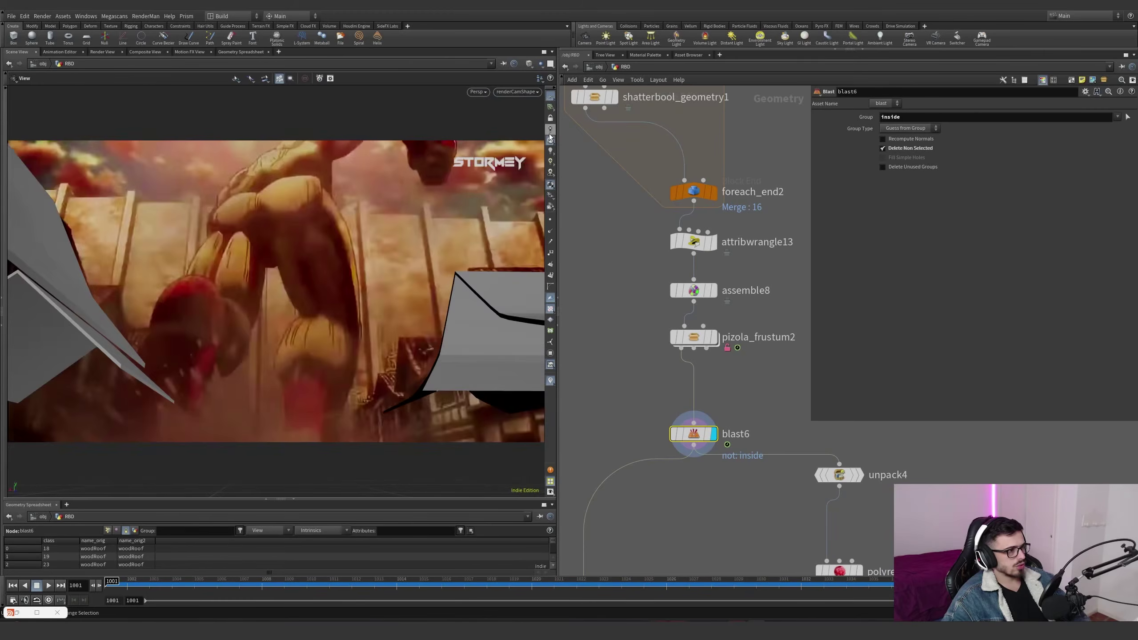
pyautogui.moveTo(486, 293); pyautogui.dragTo(370, 264, button='middle')
pyautogui.scroll(-4, 688, 375)
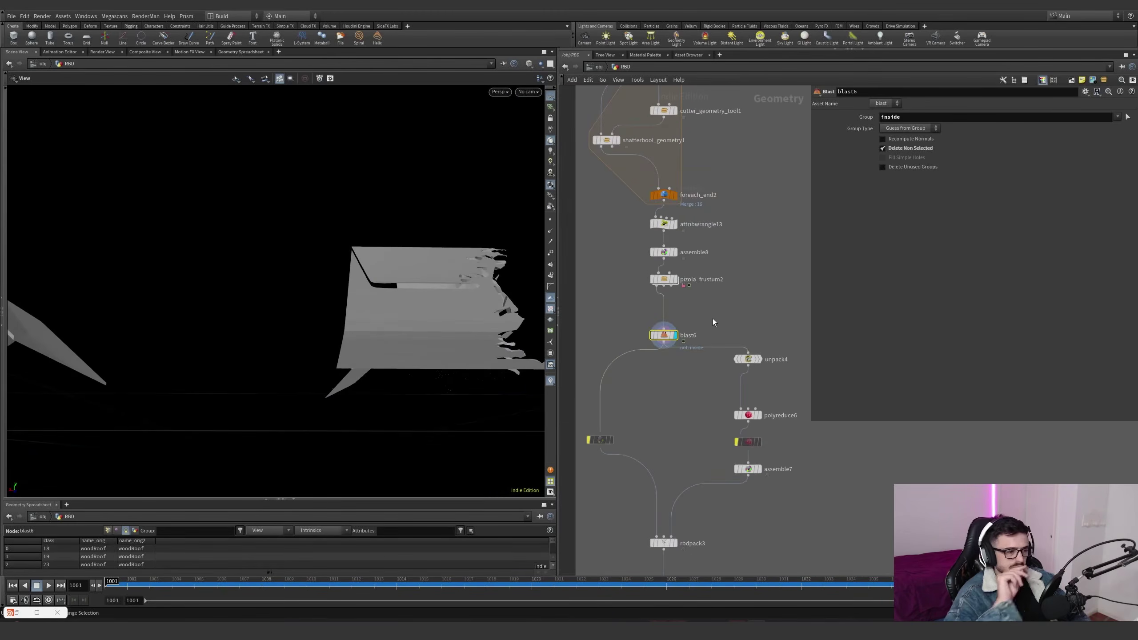
# Display the unpacked roof pieces feeding the polyreduce and inspect their broken edges
pyautogui.moveTo(754, 359); pyautogui.dragTo(754, 375)
pyautogui.scroll(3, 758, 381)
pyautogui.click(762, 373)
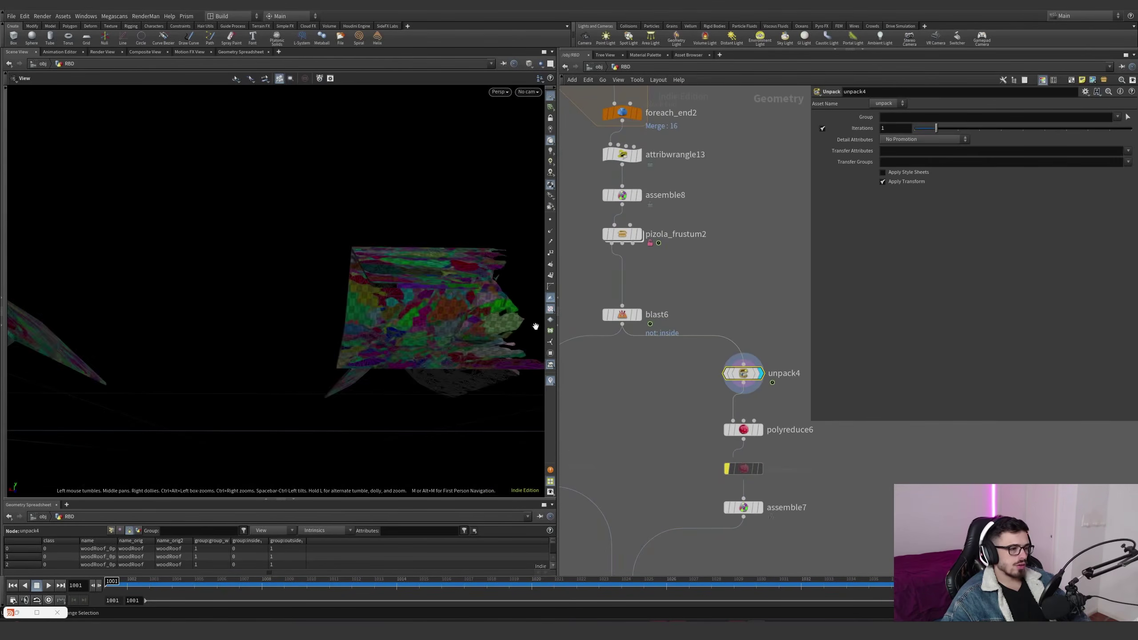
pyautogui.moveTo(449, 321)
pyautogui.mouseDown()
pyautogui.moveTo(437, 338)
pyautogui.moveTo(437, 308)
pyautogui.moveTo(457, 323)
pyautogui.mouseUp()
pyautogui.scroll(2, 771, 442)
pyautogui.moveTo(770, 434)
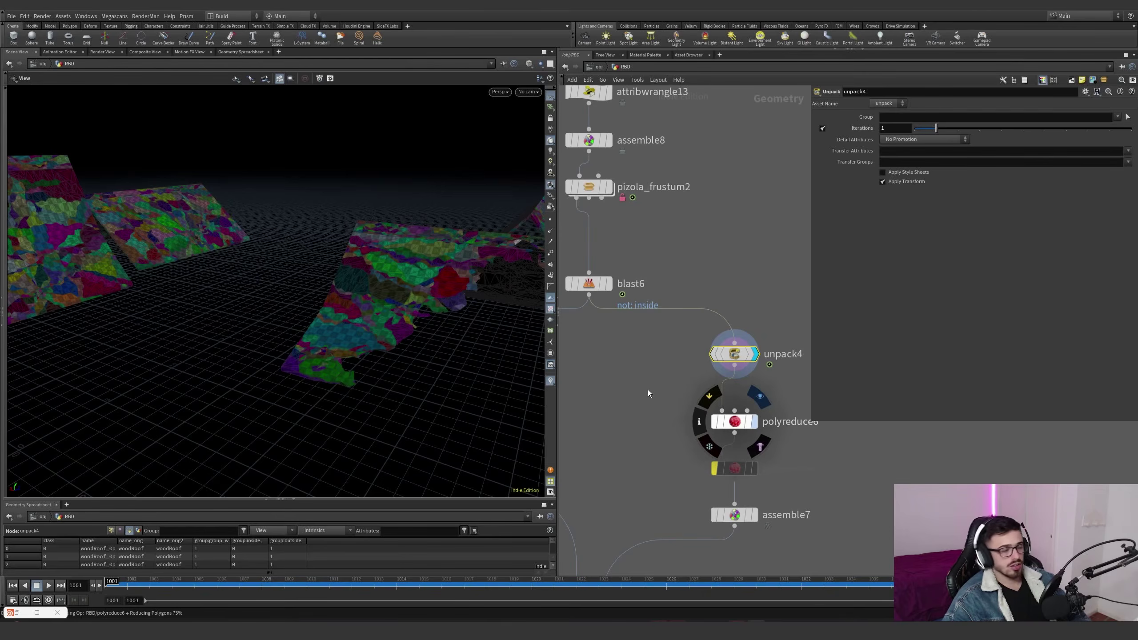
# Display the polygon-reduced assemble7 result and the rbdpack3 node that packs it with the high-resolution branch
pyautogui.click(755, 515)
pyautogui.moveTo(756, 516); pyautogui.dragTo(809, 400, button='middle')
pyautogui.click(662, 526)
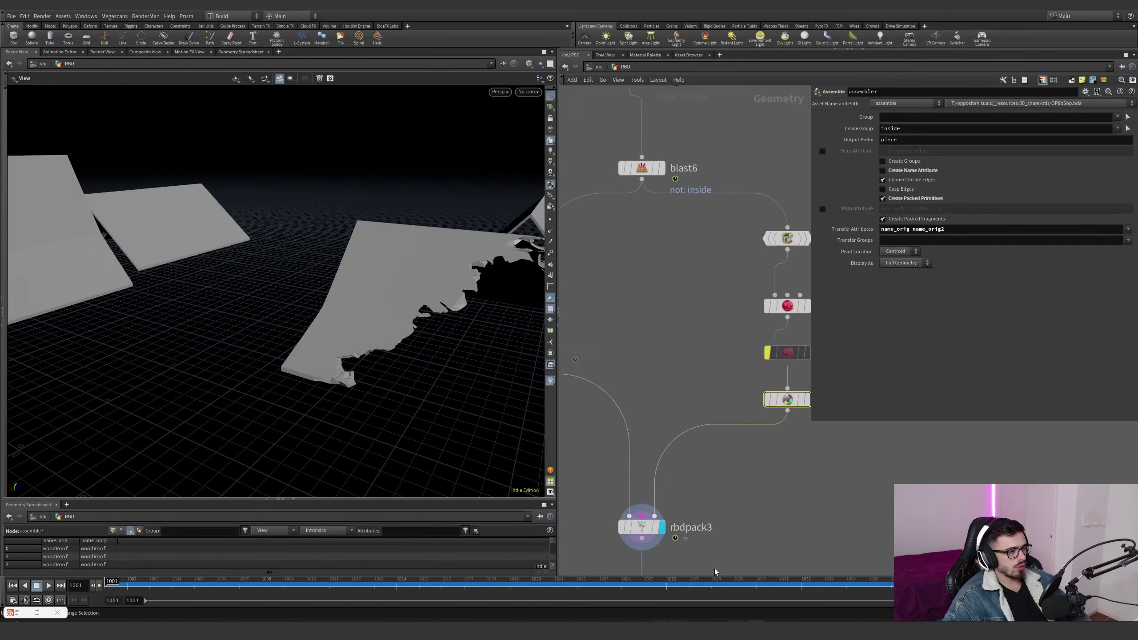
pyautogui.click(643, 527)
pyautogui.scroll(-3, 709, 545)
pyautogui.moveTo(710, 544); pyautogui.dragTo(709, 368, button='middle')
pyautogui.scroll(2, 709, 368)
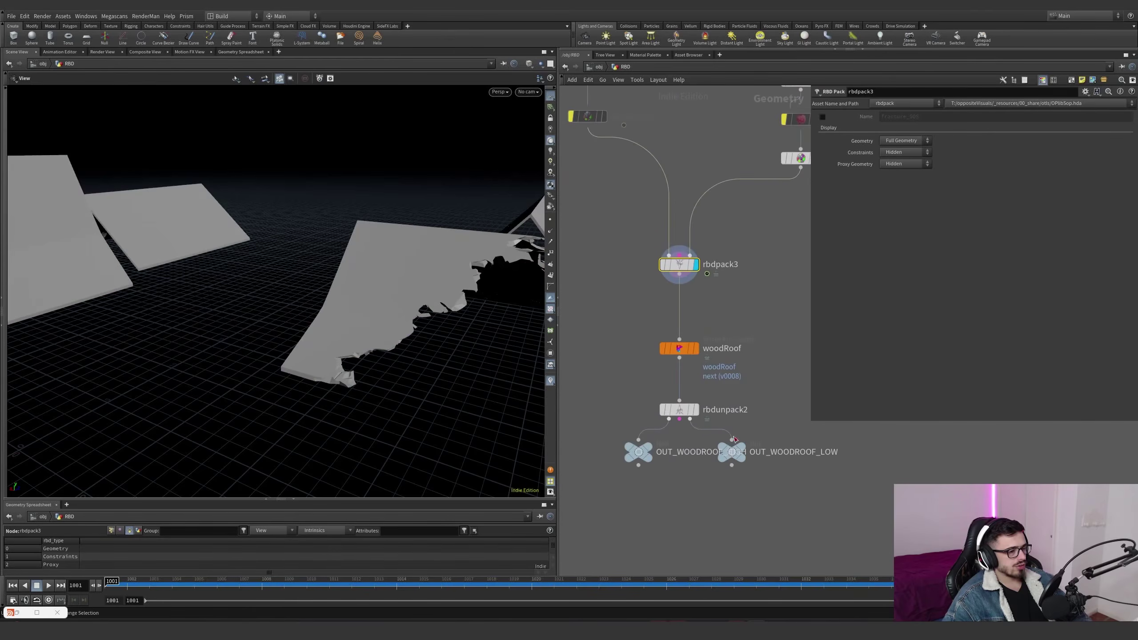
# Display the wood roof's output nodes, including OUT_WOODROOF_LOW, and select them together
pyautogui.click(752, 471)
pyautogui.click(752, 433)
pyautogui.click(664, 450)
pyautogui.moveTo(621, 493); pyautogui.dragTo(762, 420)
# Go back to the main split chain and display the roof tile split and the base roof split
pyautogui.scroll(-8, 667, 336)
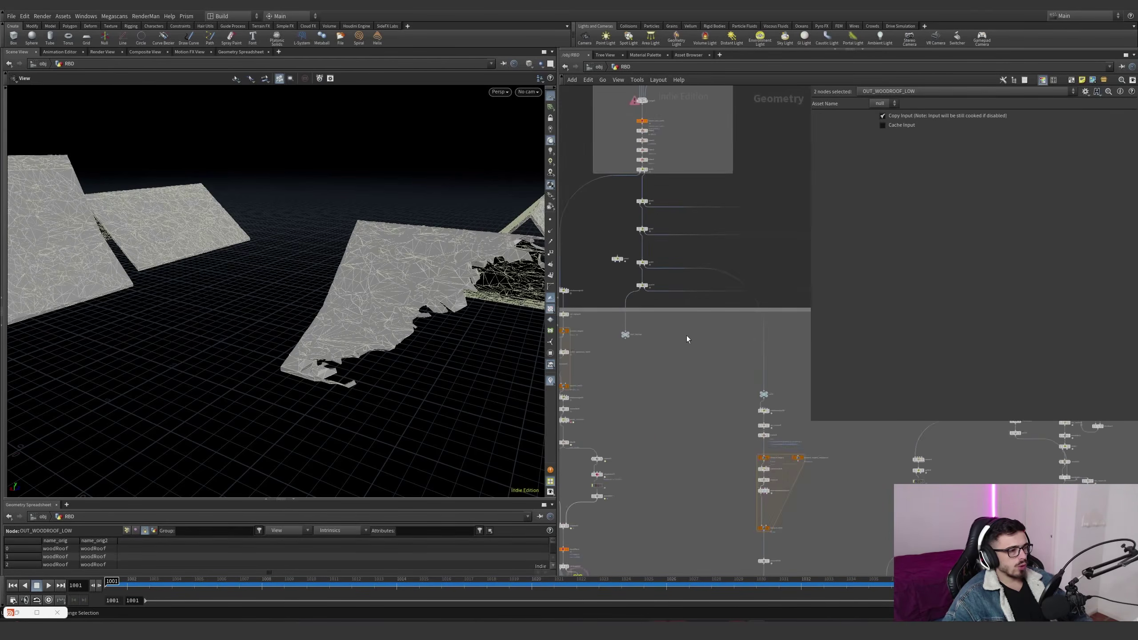
pyautogui.scroll(6, 686, 335)
pyautogui.scroll(1, 736, 379)
pyautogui.scroll(-7, 655, 346)
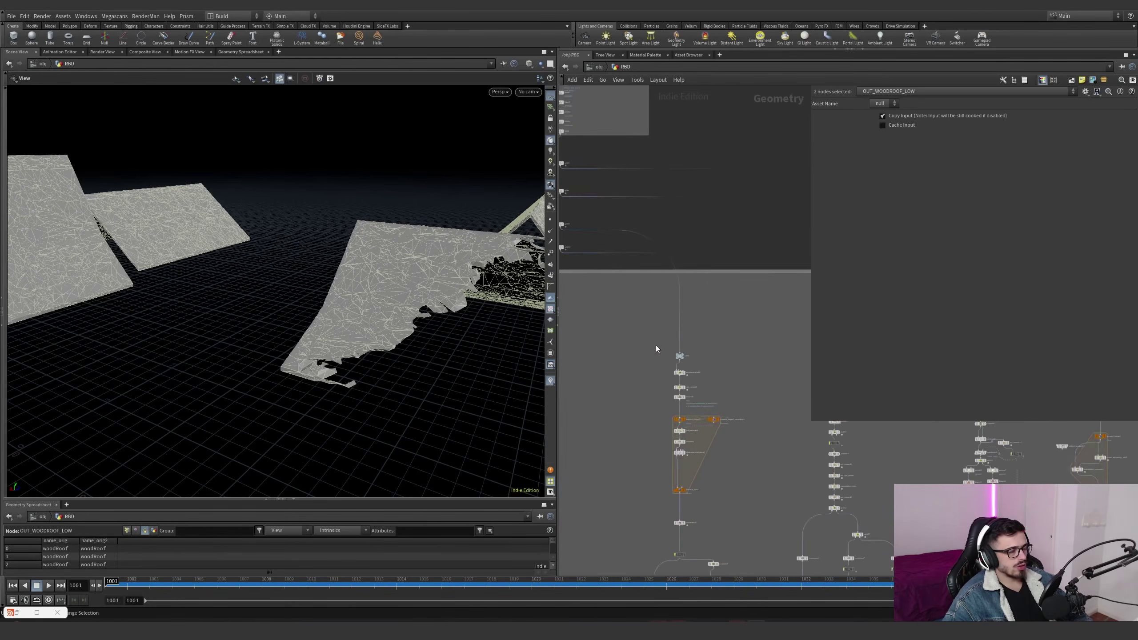
pyautogui.scroll(7, 623, 295)
pyautogui.click(606, 272)
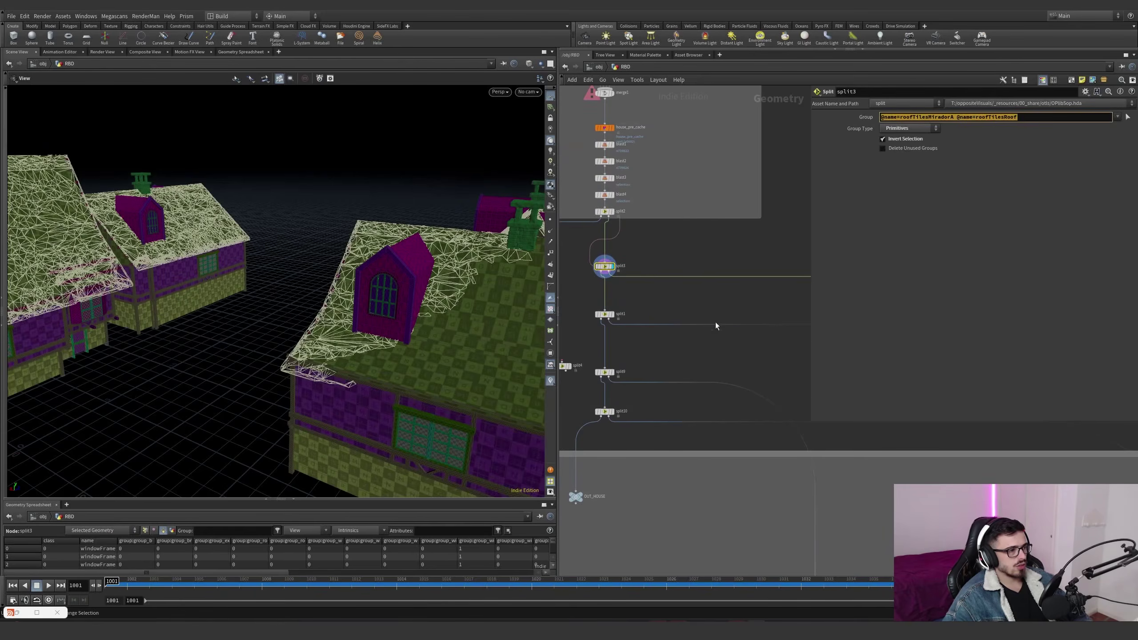
pyautogui.click(605, 314)
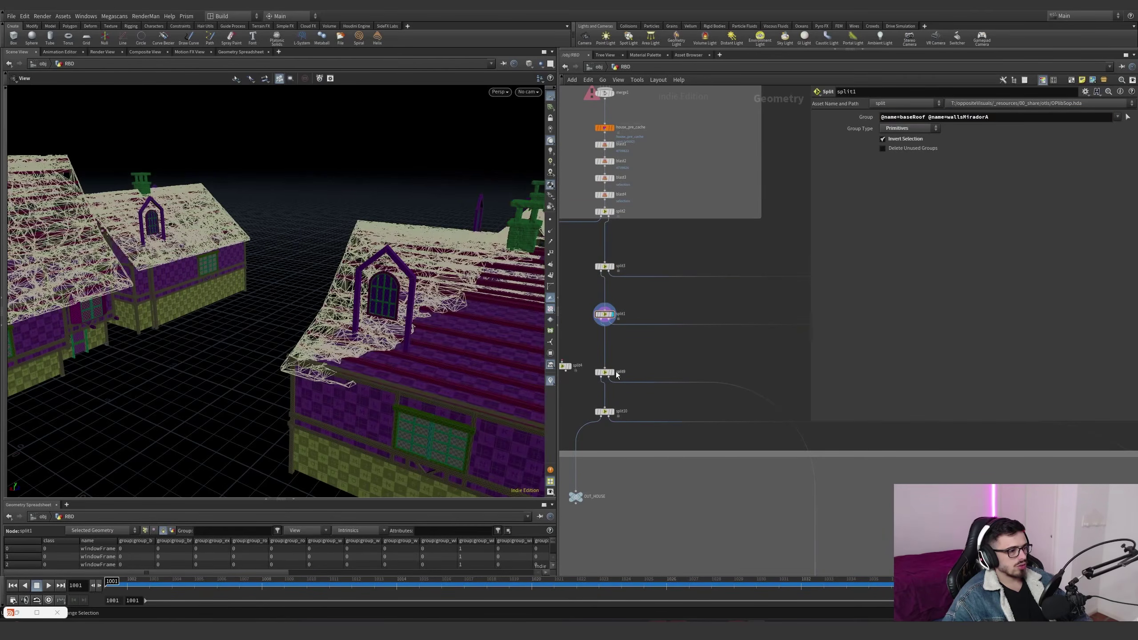
# Display the split10 result and the OUT_HOUSE output, and inspect the houses' walls from several sides
pyautogui.click(613, 412)
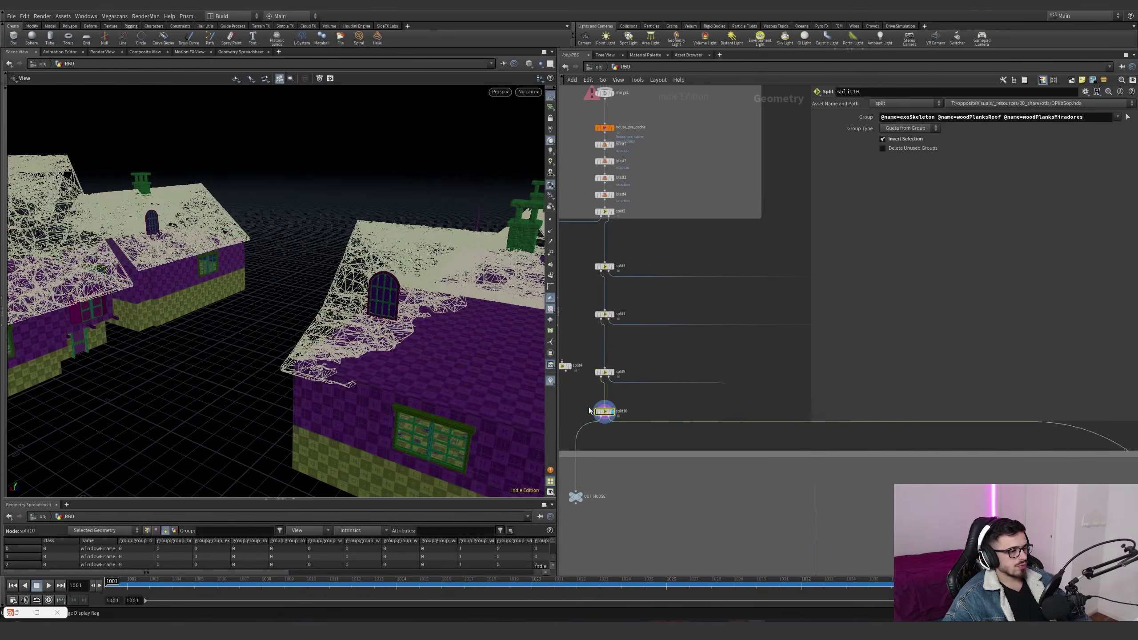
pyautogui.moveTo(573, 496); pyautogui.dragTo(643, 446, button='middle')
pyautogui.click(645, 448)
pyautogui.hotkey('space', 'g')
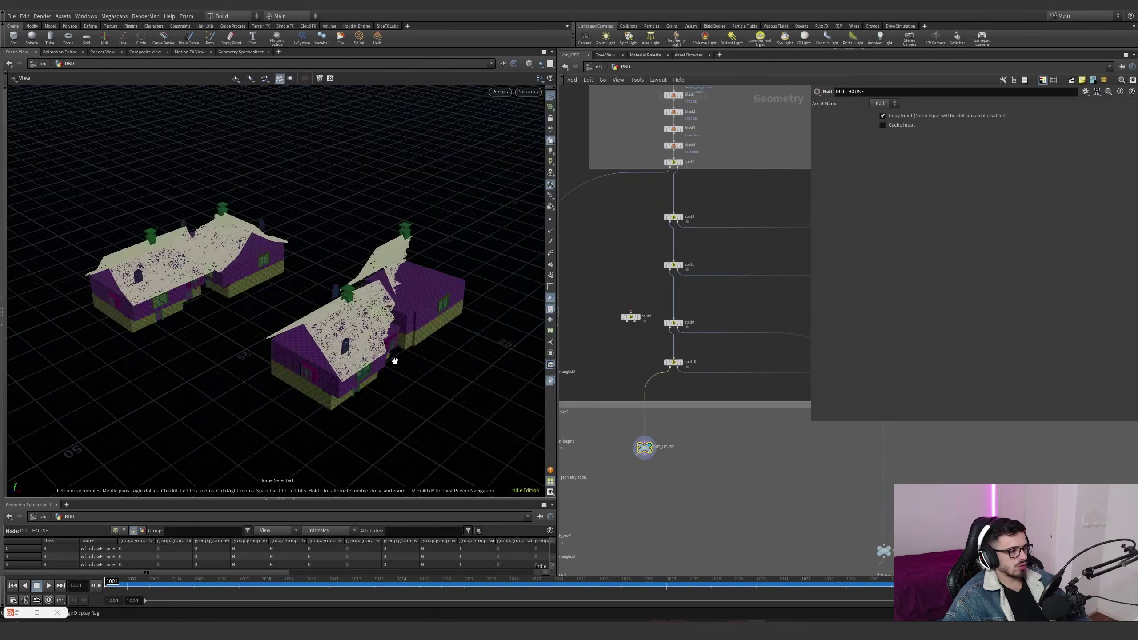
pyautogui.moveTo(478, 341); pyautogui.dragTo(371, 310)
pyautogui.moveTo(370, 310); pyautogui.dragTo(438, 302, button='right')
pyautogui.scroll(2, 651, 449)
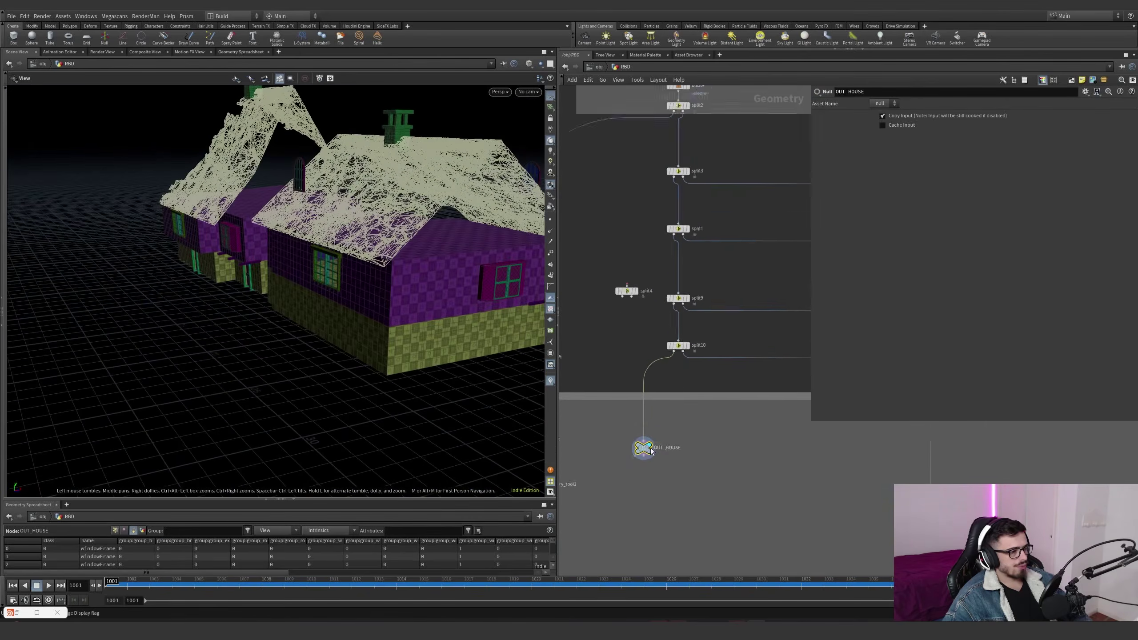
pyautogui.moveTo(466, 314); pyautogui.dragTo(254, 308)
pyautogui.moveTo(254, 307); pyautogui.dragTo(304, 305, button='right')
pyautogui.scroll(-5, 739, 458)
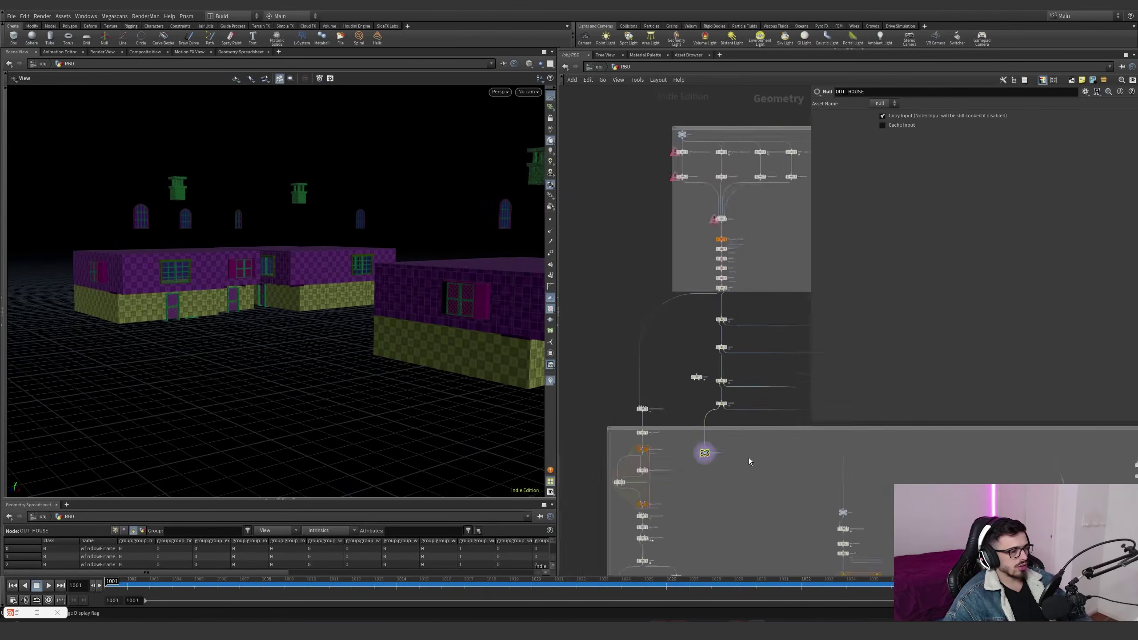
# Display the null3 input of the window glass chain and the attribwrangle38 node that copies name into name_orig2
pyautogui.moveTo(749, 460); pyautogui.dragTo(605, 353, button='middle')
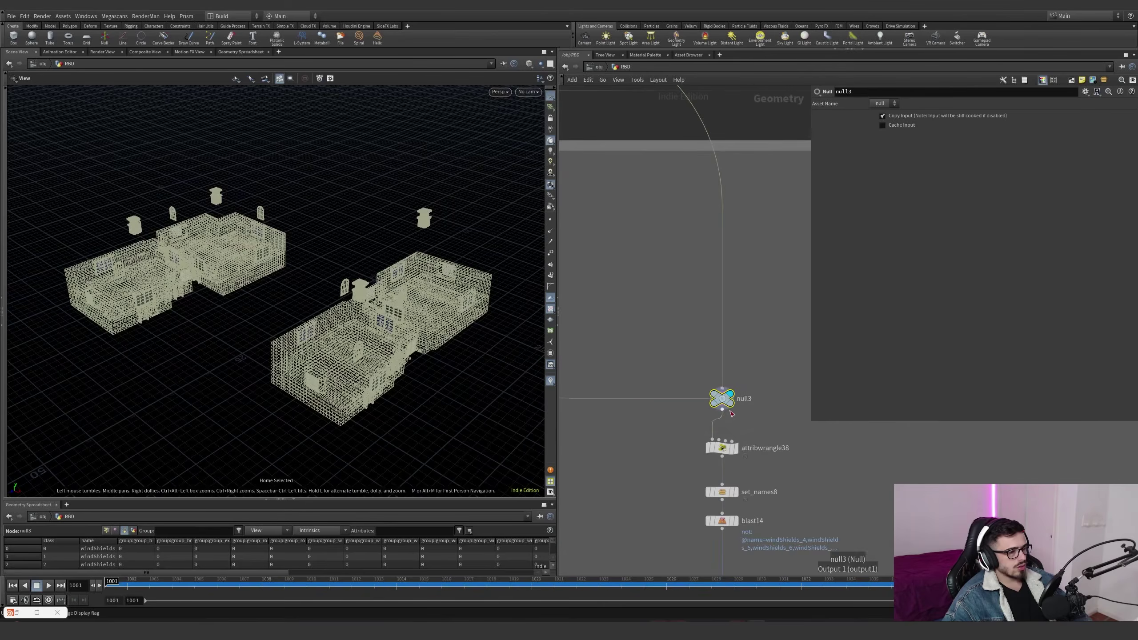
pyautogui.click(733, 406)
pyautogui.moveTo(779, 448); pyautogui.dragTo(735, 355, button='middle')
pyautogui.click(684, 356)
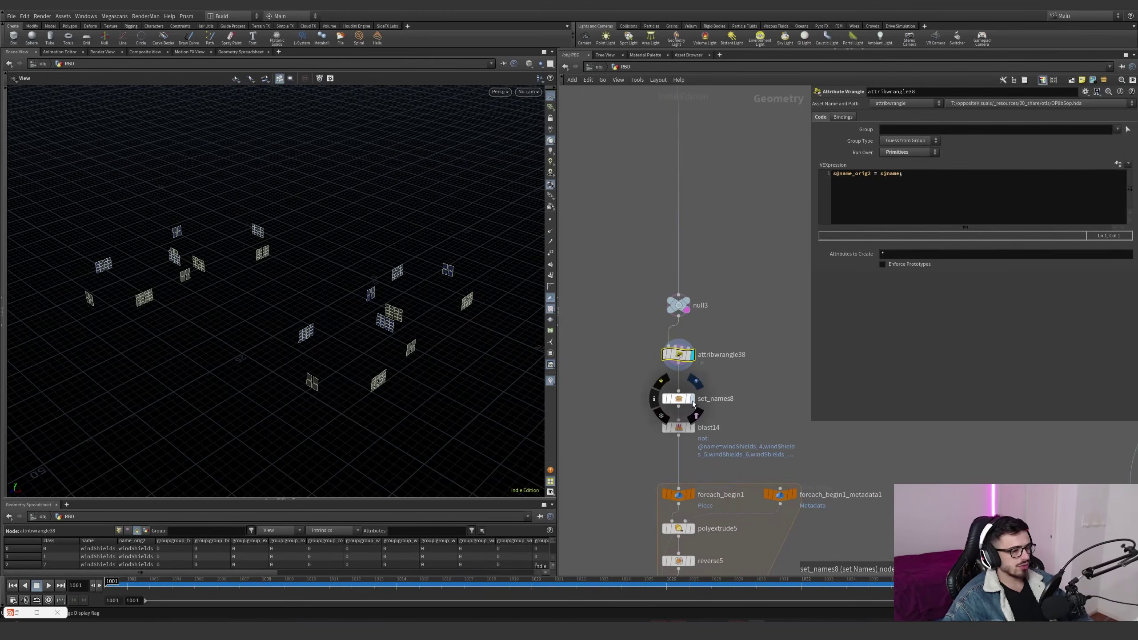
# Display the set_names8 node that names the panes windShields and inspect the individually coloured panes up close
pyautogui.click(678, 398)
pyautogui.moveTo(470, 257); pyautogui.dragTo(465, 295)
pyautogui.moveTo(337, 282); pyautogui.dragTo(300, 274)
pyautogui.scroll(5, 341, 286)
pyautogui.scroll(3, 282, 281)
pyautogui.moveTo(664, 420); pyautogui.dragTo(652, 390, button='middle')
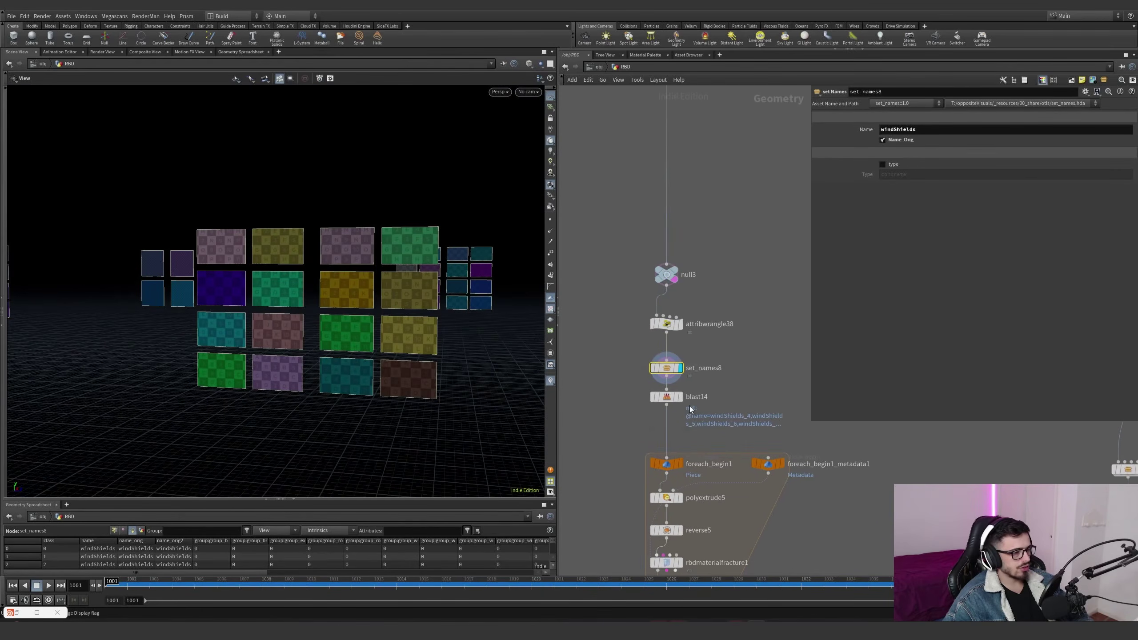
# Display the blast14 node that filters the panes by windShields name and inspect the kept windows
pyautogui.click(666, 396)
pyautogui.scroll(-5, 324, 315)
pyautogui.moveTo(350, 320); pyautogui.dragTo(424, 349)
pyautogui.moveTo(705, 570); pyautogui.dragTo(658, 403, button='middle')
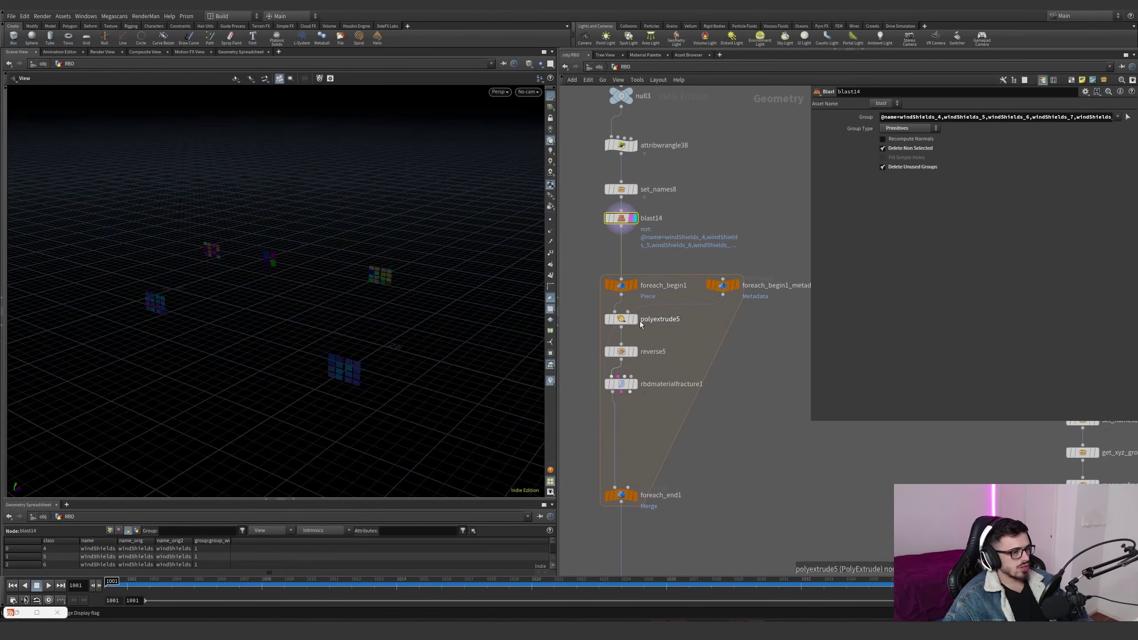
# Display the polyextrude5 and reverse5 nodes inside the loop and inspect a single thickened pane
pyautogui.click(634, 319)
pyautogui.press('g')
pyautogui.moveTo(364, 294); pyautogui.dragTo(417, 314)
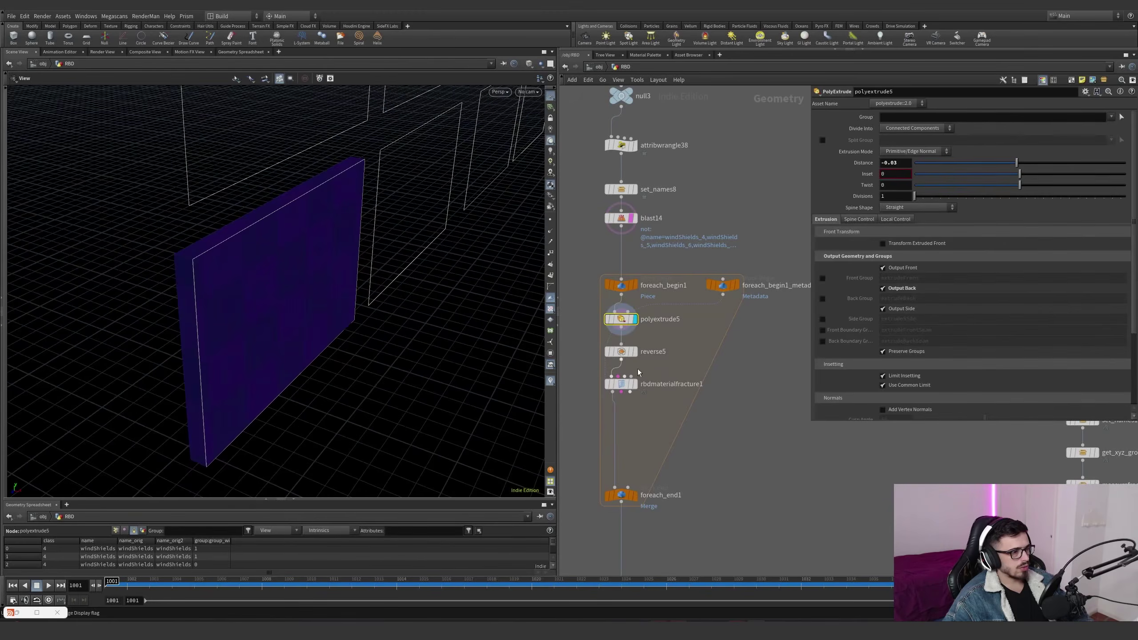
pyautogui.click(633, 352)
pyautogui.moveTo(695, 471); pyautogui.dragTo(688, 369, button='middle')
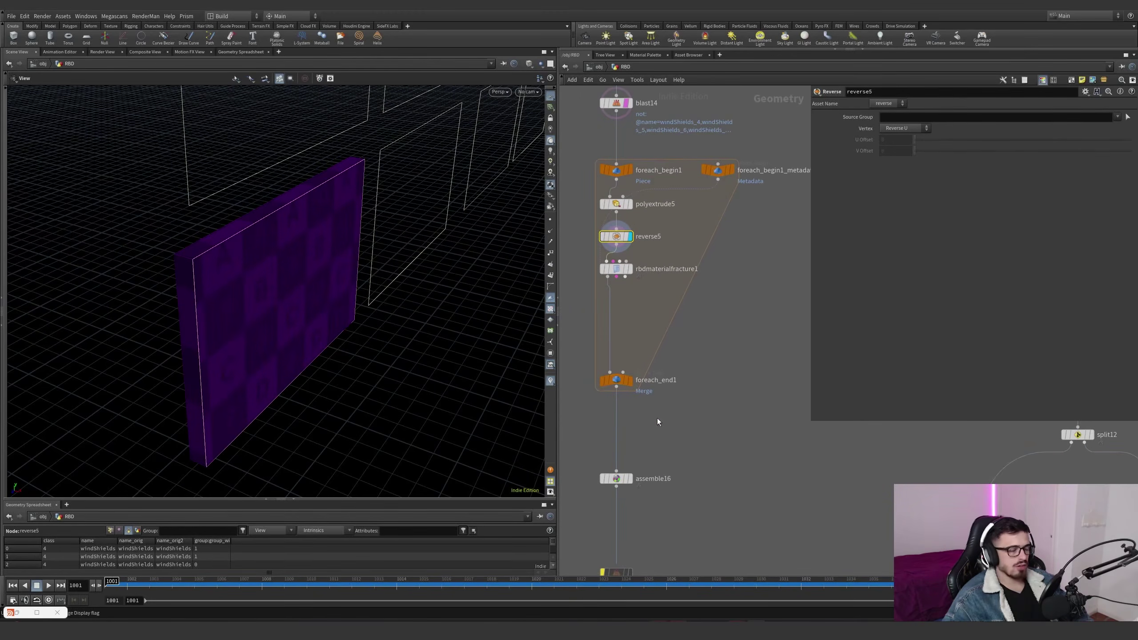
# Select the assemble16 node below the pane fracture loop and follow the chain down to its outputs
pyautogui.moveTo(657, 422); pyautogui.dragTo(674, 314, button='middle')
pyautogui.moveTo(683, 337); pyautogui.dragTo(584, 399)
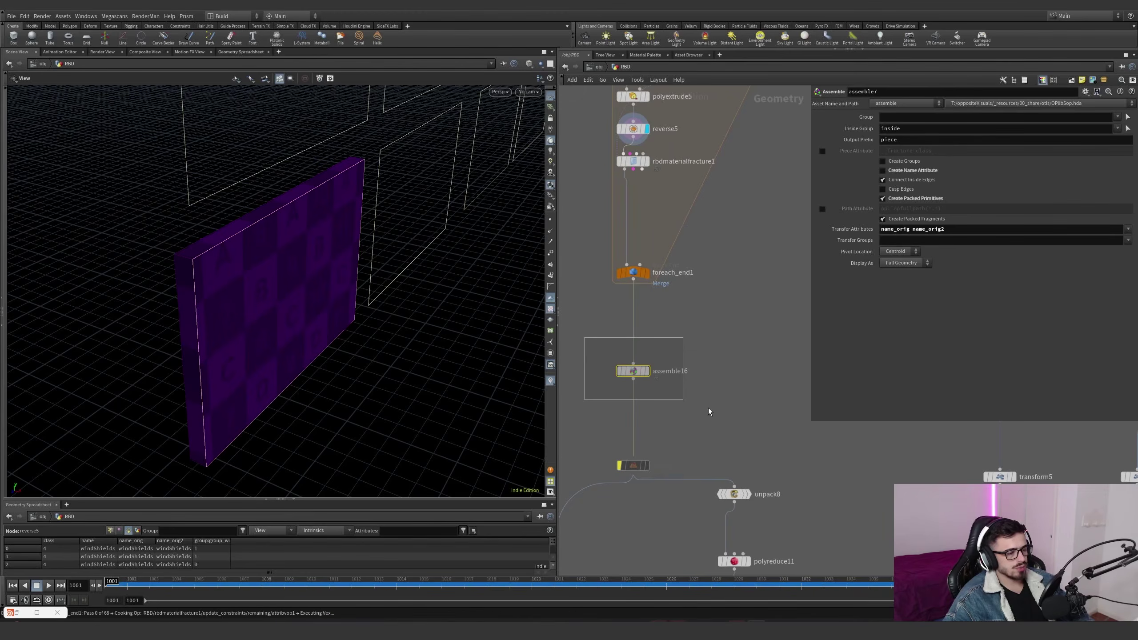
pyautogui.press('Escape')
pyautogui.scroll(-2, 710, 422)
pyautogui.moveTo(714, 425); pyautogui.dragTo(715, 285, button='middle')
pyautogui.moveTo(704, 479); pyautogui.dragTo(705, 454, button='middle')
pyautogui.scroll(2, 705, 454)
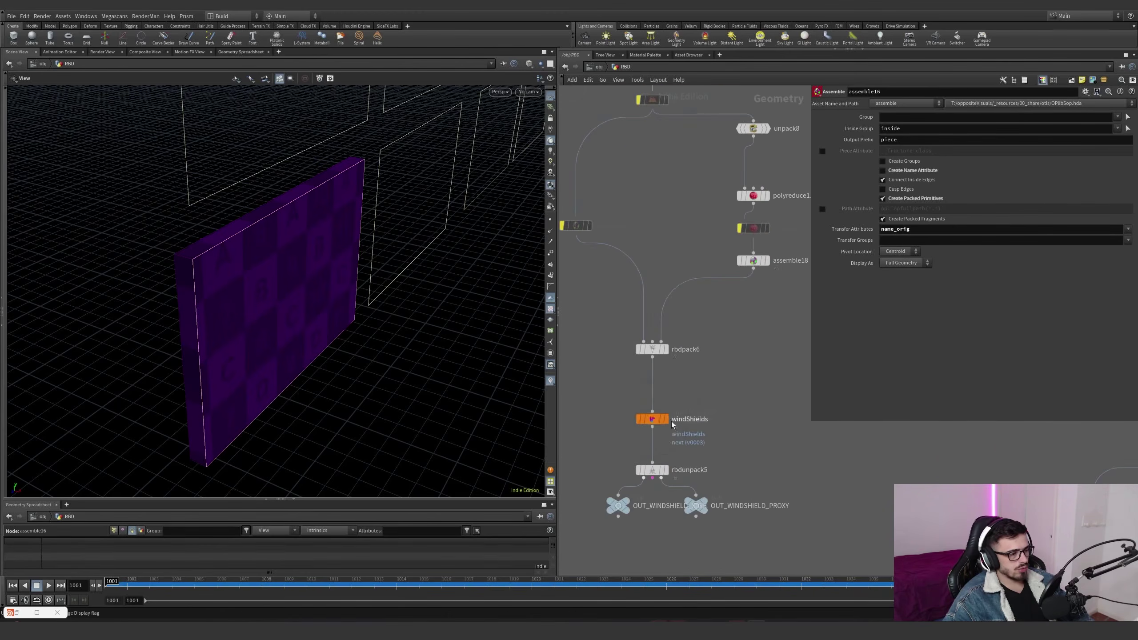
# Select the windShields cache node, display OUT_WINDSHIELD_PROXY, and inspect the fractured panes up close
pyautogui.click(637, 418)
pyautogui.click(704, 501)
pyautogui.moveTo(280, 318); pyautogui.dragTo(442, 290)
pyautogui.moveTo(442, 290); pyautogui.dragTo(249, 298, button='right')
# Add an Exploded View node after OUT_WINDSHIELD_PROXY and display the separated glass shards
pyautogui.click(696, 516)
pyautogui.press('Tab')
pyautogui.write('exp')
pyautogui.press('Return')
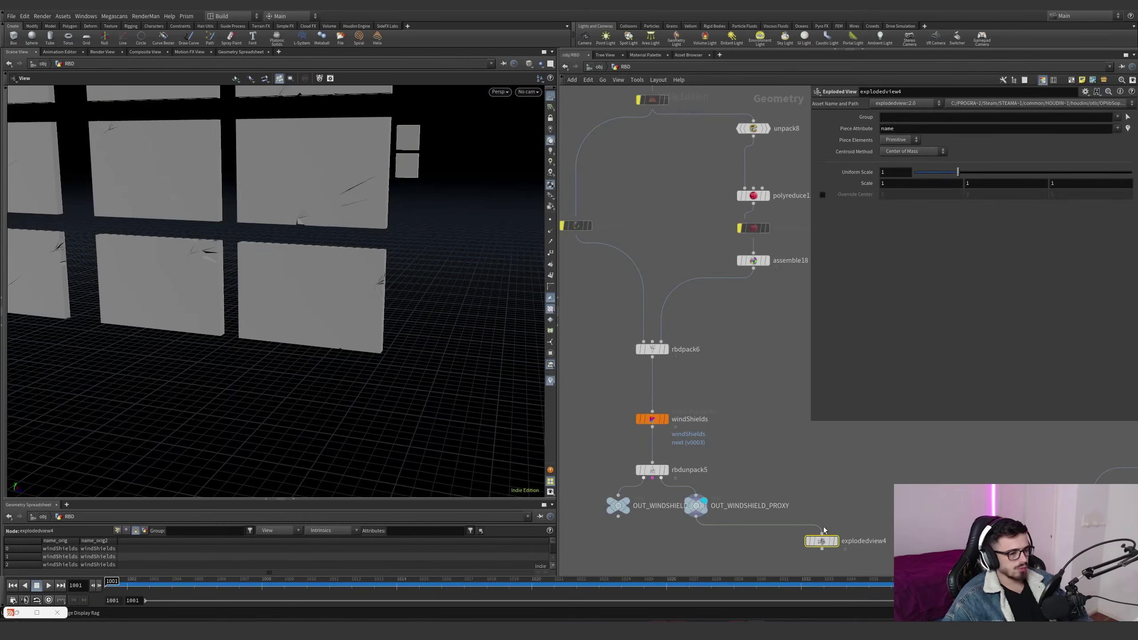
pyautogui.click(836, 541)
pyautogui.moveTo(287, 216); pyautogui.dragTo(237, 310)
# Go back to rbdmaterialfracture1 and review the Cracks, Chipping, Detail and Constraints settings of its glass fracture
pyautogui.scroll(-3, 716, 413)
pyautogui.moveTo(728, 444); pyautogui.dragTo(728, 616, button='middle')
pyautogui.moveTo(673, 310); pyautogui.dragTo(681, 516, button='middle')
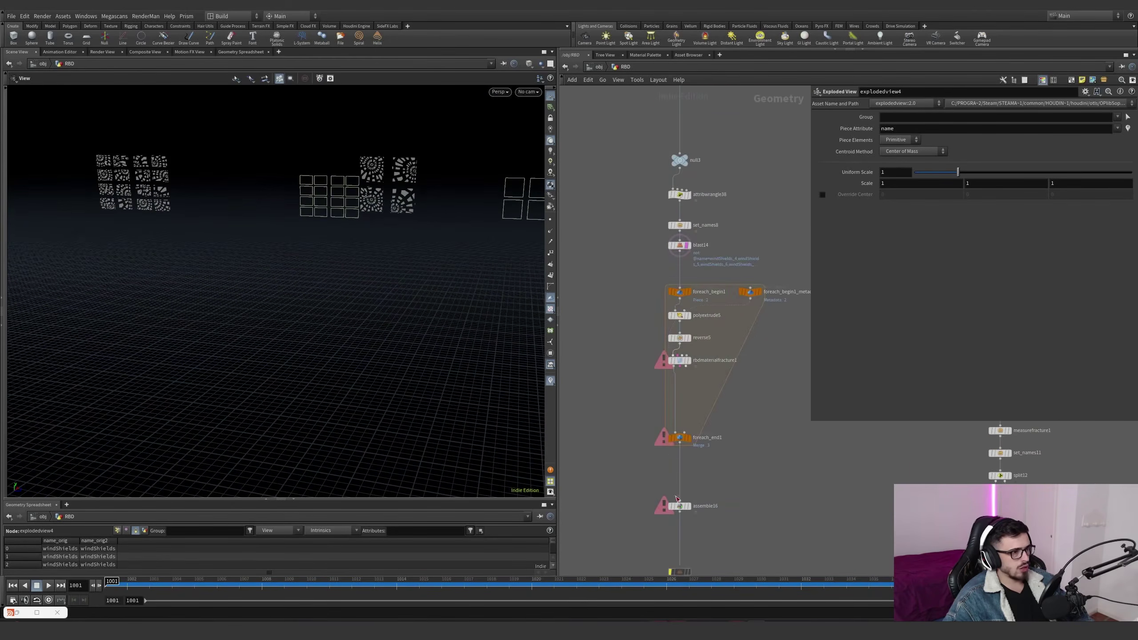
pyautogui.moveTo(717, 355); pyautogui.dragTo(712, 361)
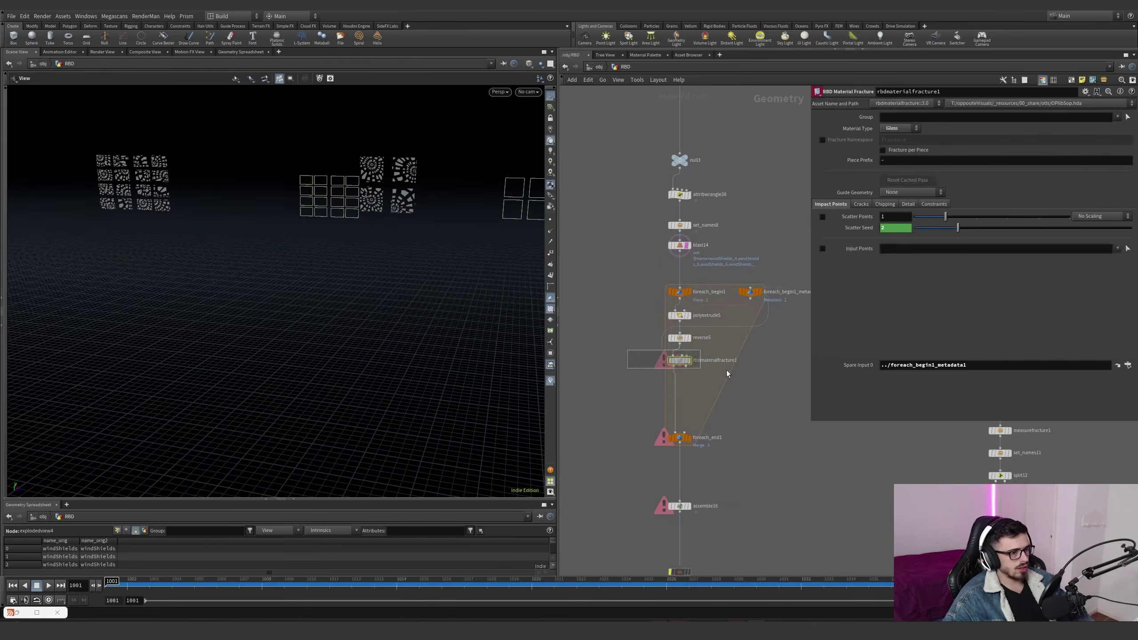
pyautogui.click(861, 205)
pyautogui.click(883, 206)
pyautogui.click(910, 206)
pyautogui.click(925, 206)
pyautogui.click(861, 204)
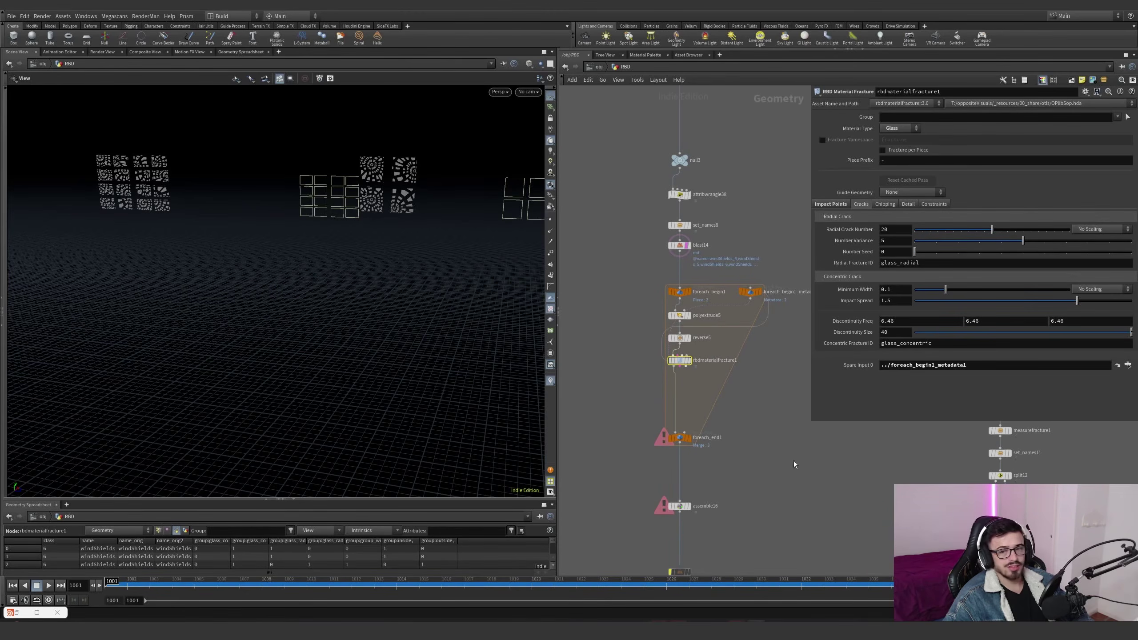
# Go to the wood structure chain, display its null4 input, and frame the houses' beams and planks
pyautogui.moveTo(766, 512); pyautogui.dragTo(725, 347, button='middle')
pyautogui.scroll(-2, 725, 347)
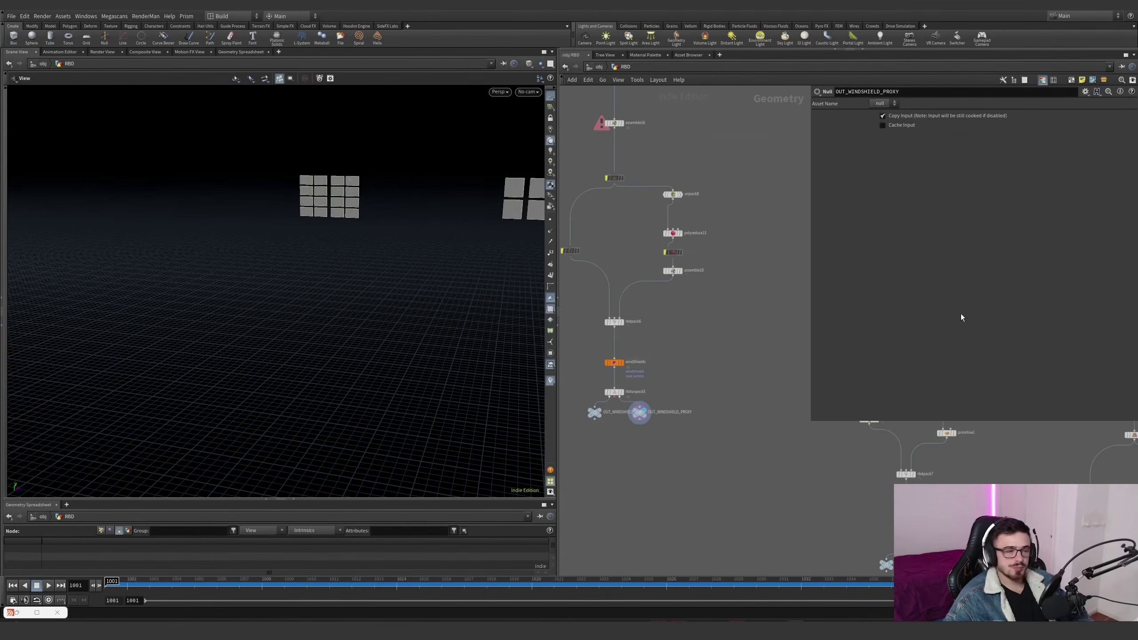
pyautogui.scroll(-7, 697, 256)
pyautogui.scroll(3, 697, 256)
pyautogui.scroll(-5, 684, 301)
pyautogui.moveTo(703, 303); pyautogui.dragTo(642, 311, button='middle')
pyautogui.scroll(3, 644, 262)
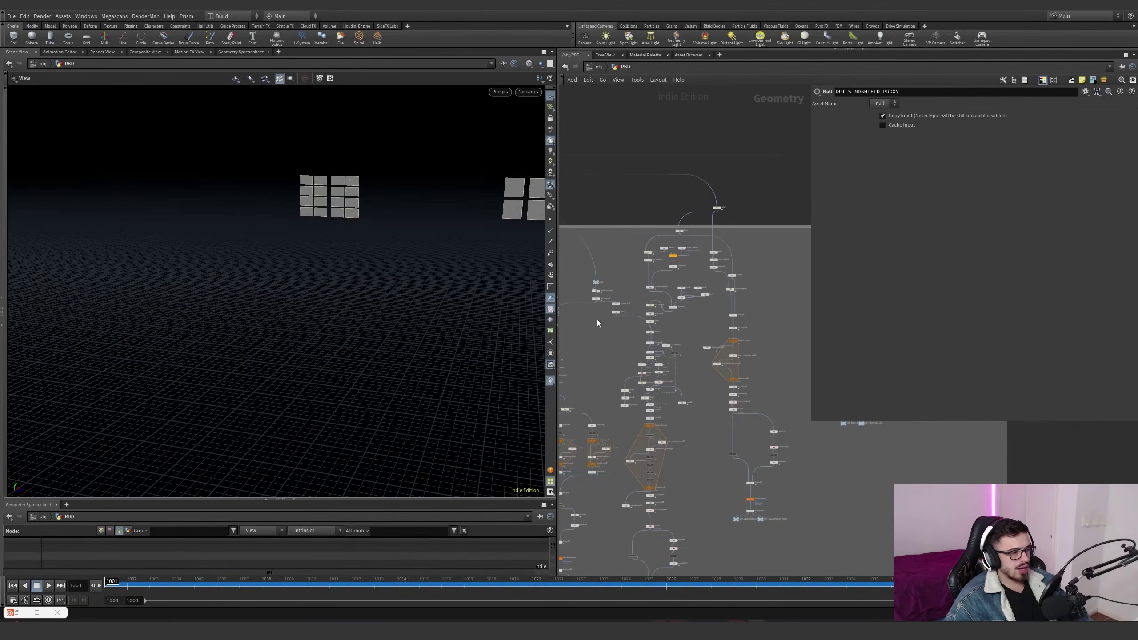
pyautogui.scroll(3, 636, 276)
pyautogui.click(652, 279)
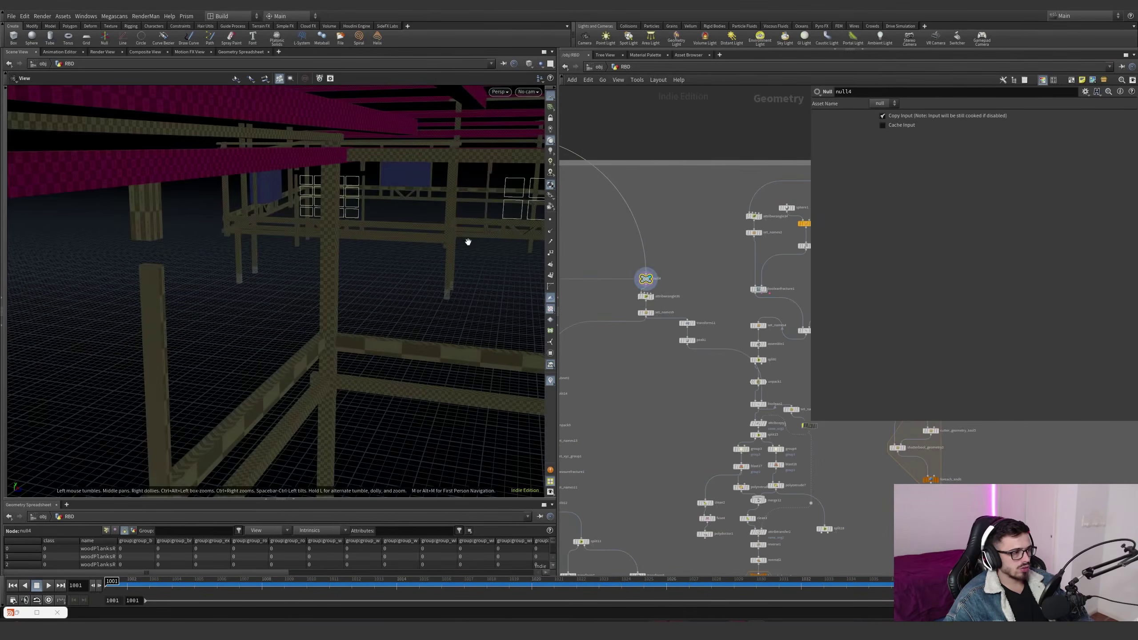
pyautogui.hotkey('space', 'g')
pyautogui.moveTo(352, 275); pyautogui.dragTo(417, 291)
pyautogui.scroll(4, 366, 303)
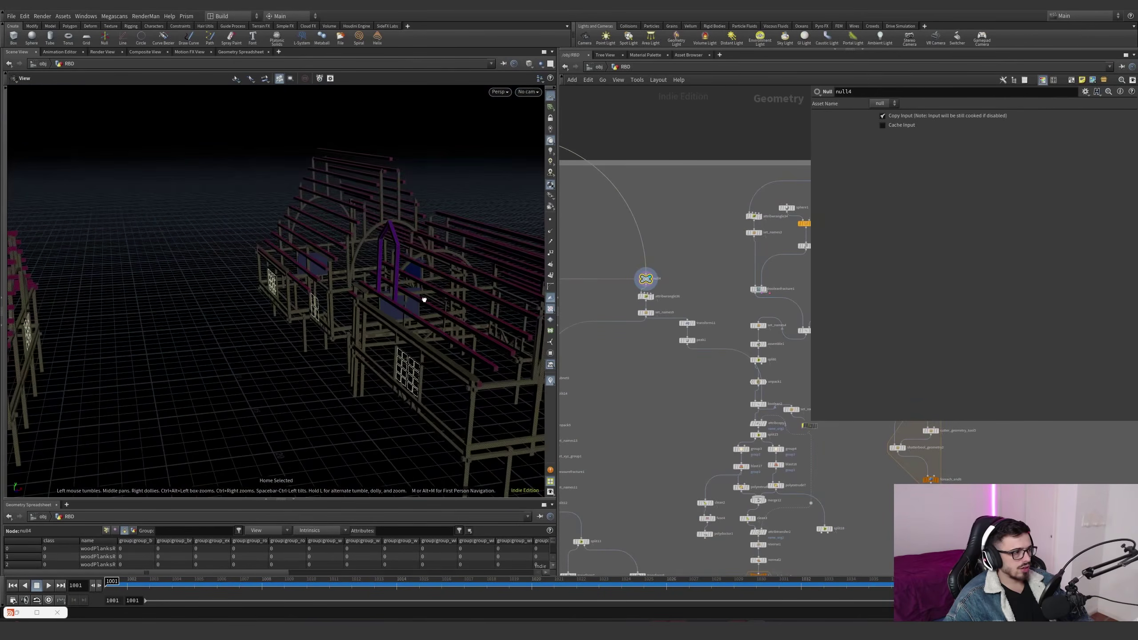
# Review the attribwrangle36 name copy and display the set_names9 node that names the pieces woodPlanksRoof
pyautogui.scroll(3, 627, 321)
pyautogui.click(652, 273)
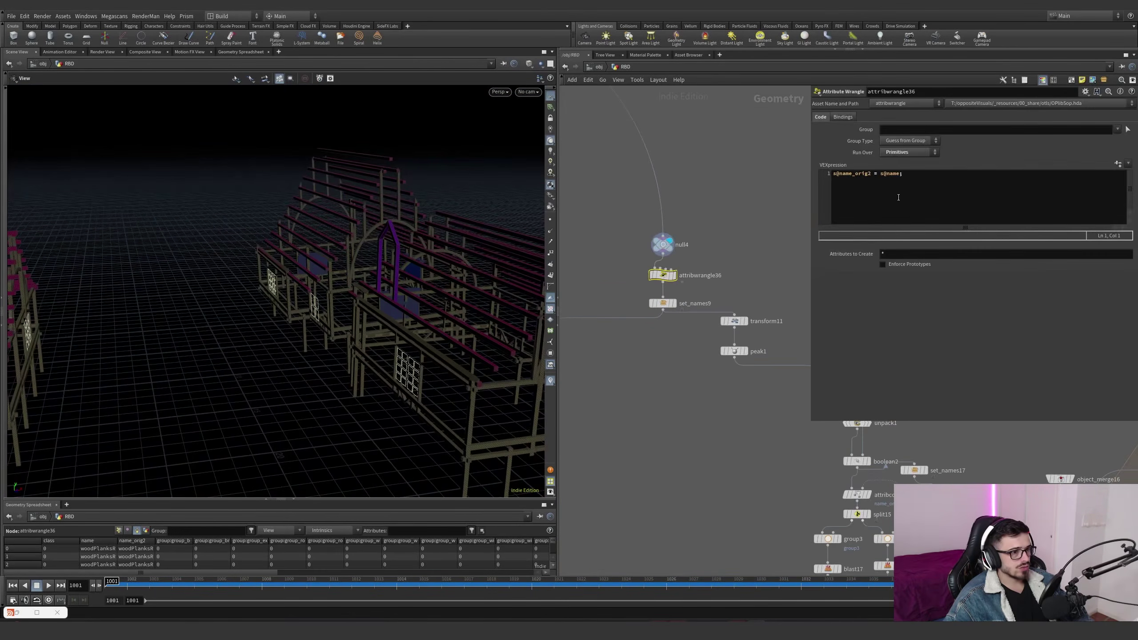
pyautogui.click(663, 304)
pyautogui.scroll(-3, 775, 285)
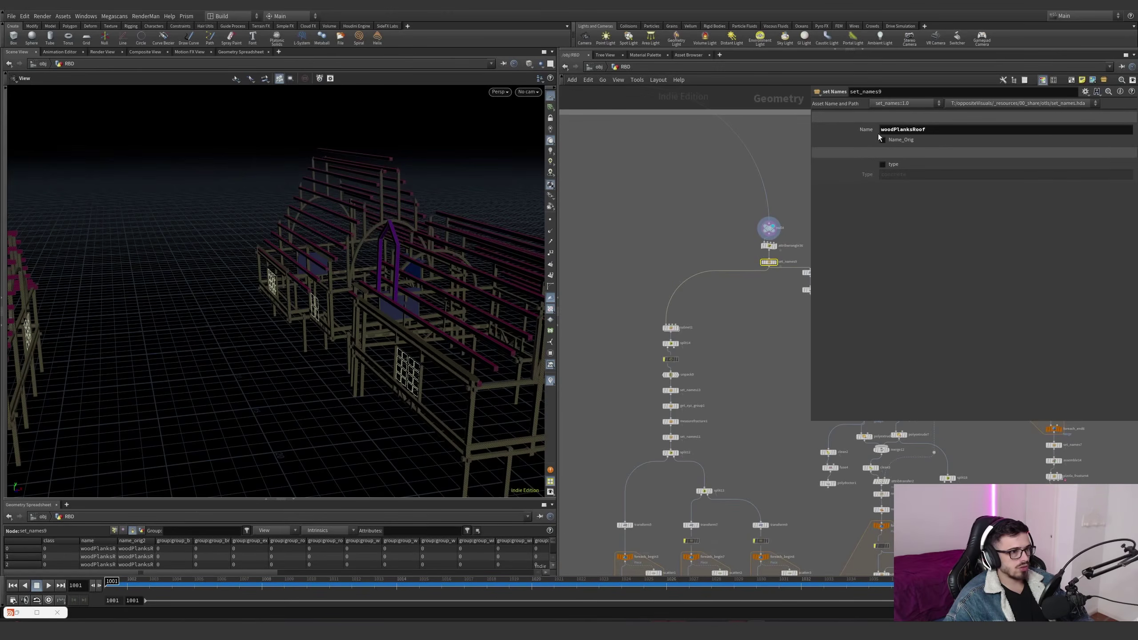
pyautogui.scroll(3, 766, 272)
pyautogui.click(783, 255)
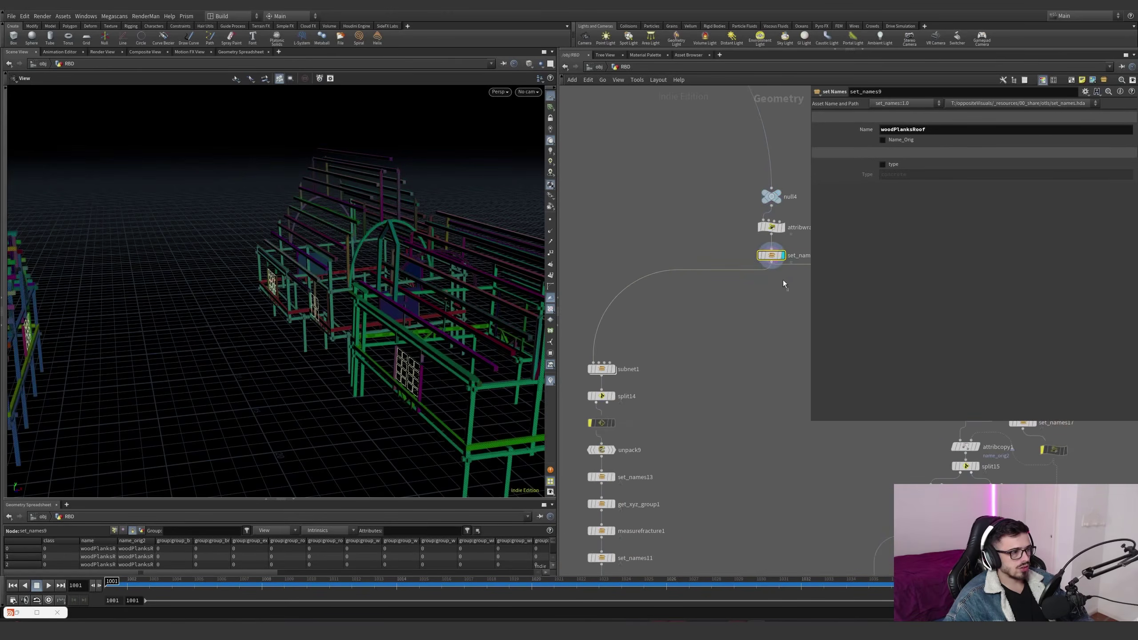
# Display the subnet1 node of the wood plank chain and go inside it
pyautogui.moveTo(677, 334); pyautogui.dragTo(722, 291, button='middle')
pyautogui.scroll(1, 665, 323)
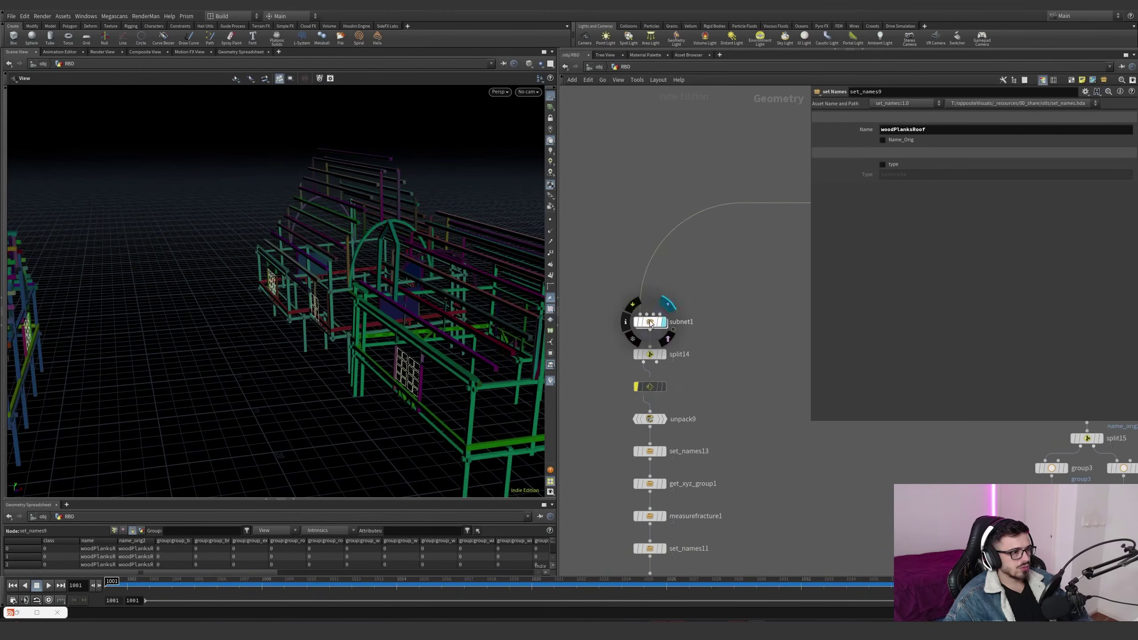
pyautogui.click(668, 305)
pyautogui.doubleClick(656, 324)
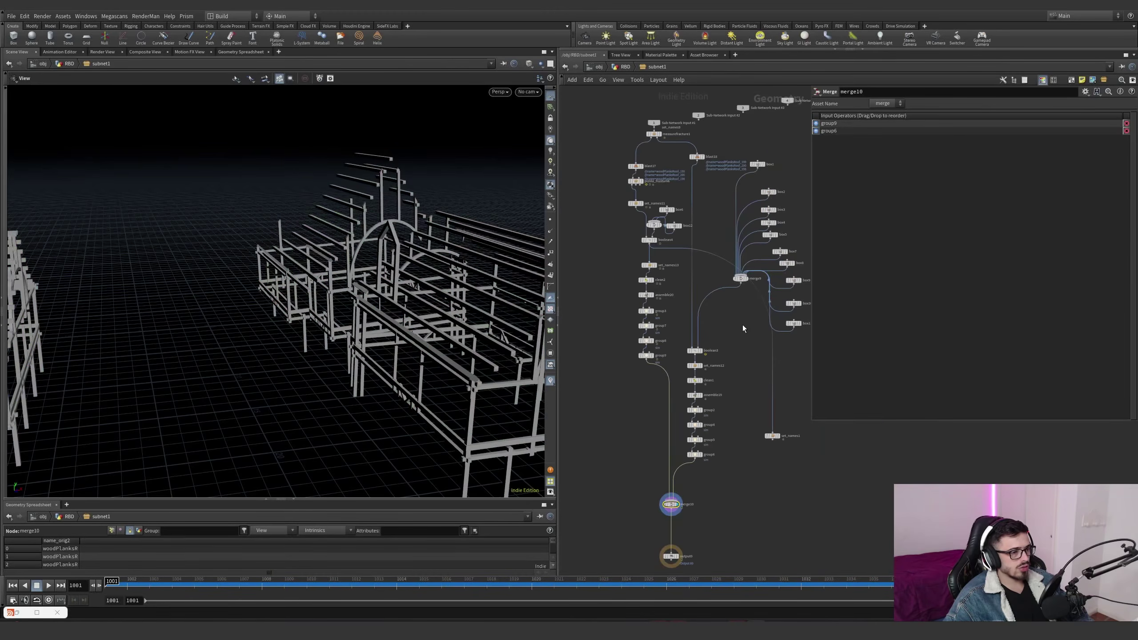
# Display measurefracture1, inspect the planks it filters by size, and toggle its bypass to compare with the unfiltered beams
pyautogui.scroll(5, 670, 171)
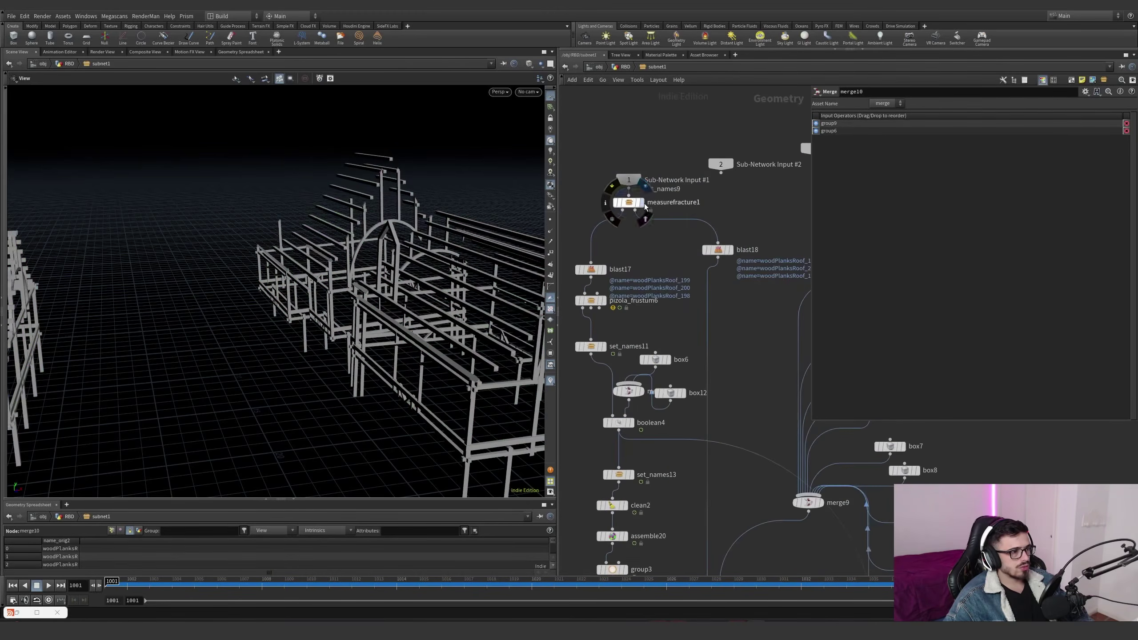
pyautogui.click(643, 203)
pyautogui.moveTo(632, 202); pyautogui.dragTo(633, 217)
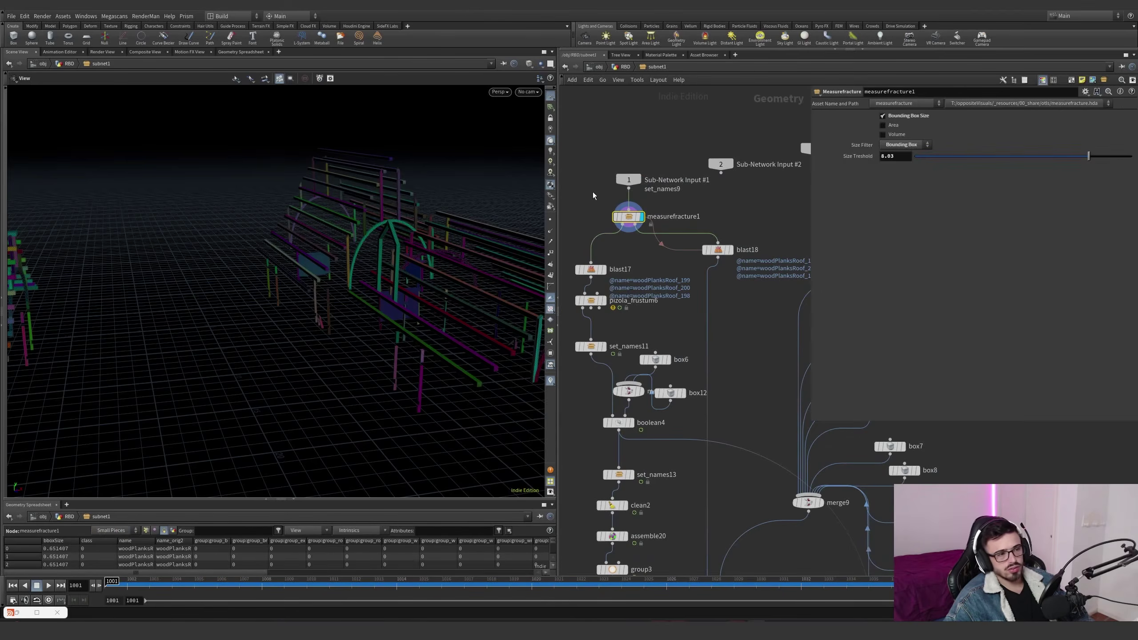
pyautogui.moveTo(449, 287); pyautogui.dragTo(358, 308)
pyautogui.moveTo(357, 308); pyautogui.dragTo(394, 252, button='right')
pyautogui.moveTo(394, 251); pyautogui.dragTo(340, 269)
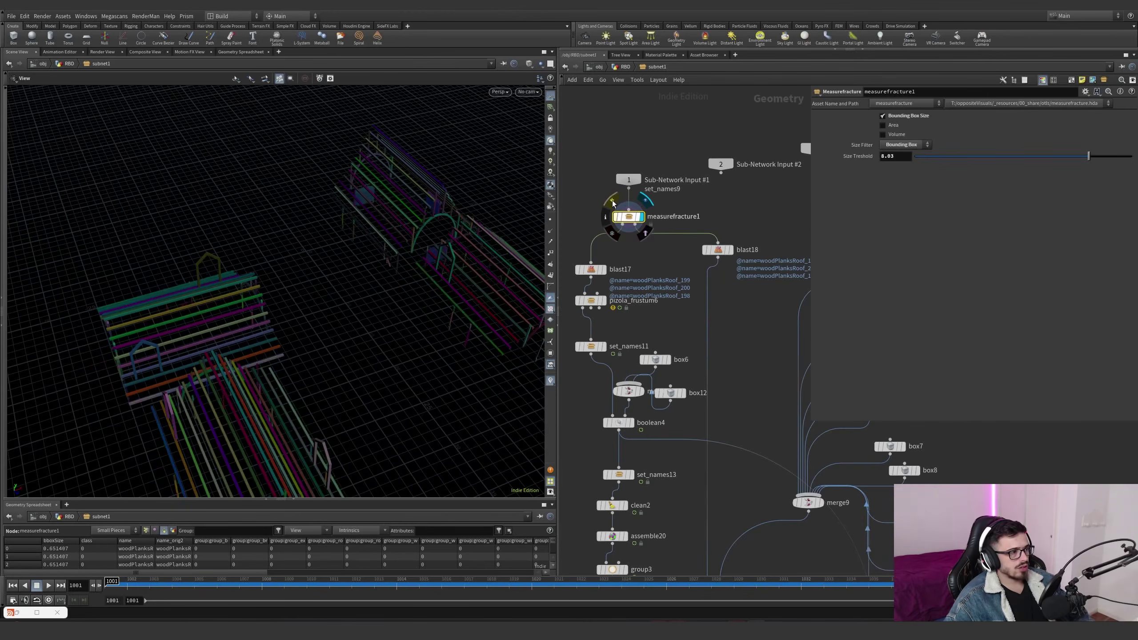
pyautogui.click(612, 203)
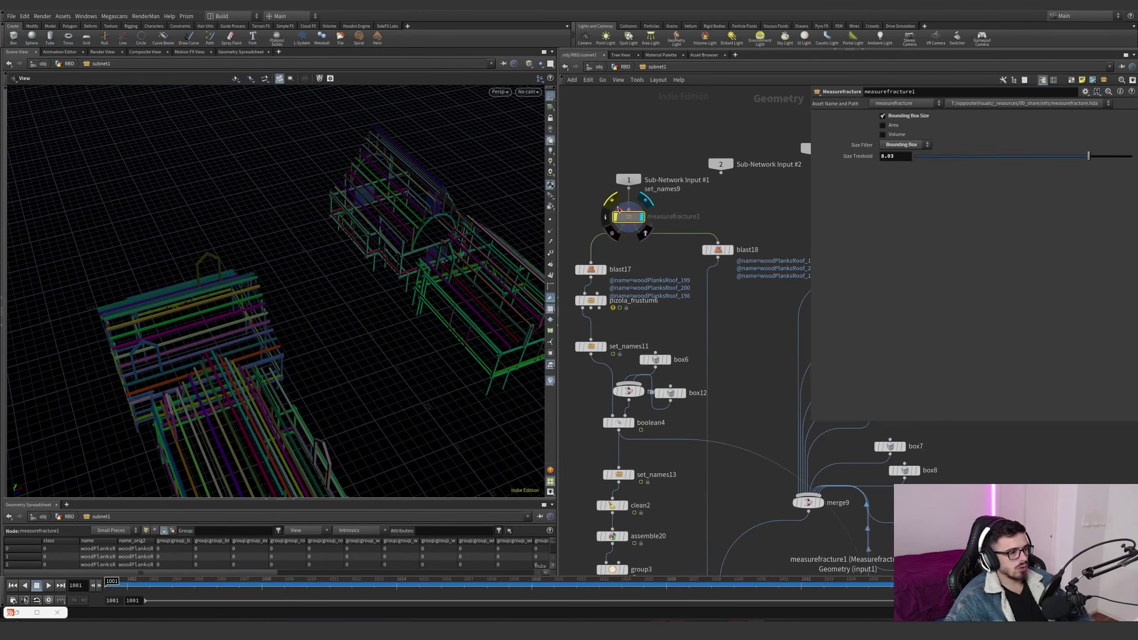
pyautogui.click(613, 203)
# Go inside measurefracture1 and examine the bbox_size wrangle code that computes the bounding box size
pyautogui.doubleClick(629, 216)
pyautogui.scroll(2, 688, 268)
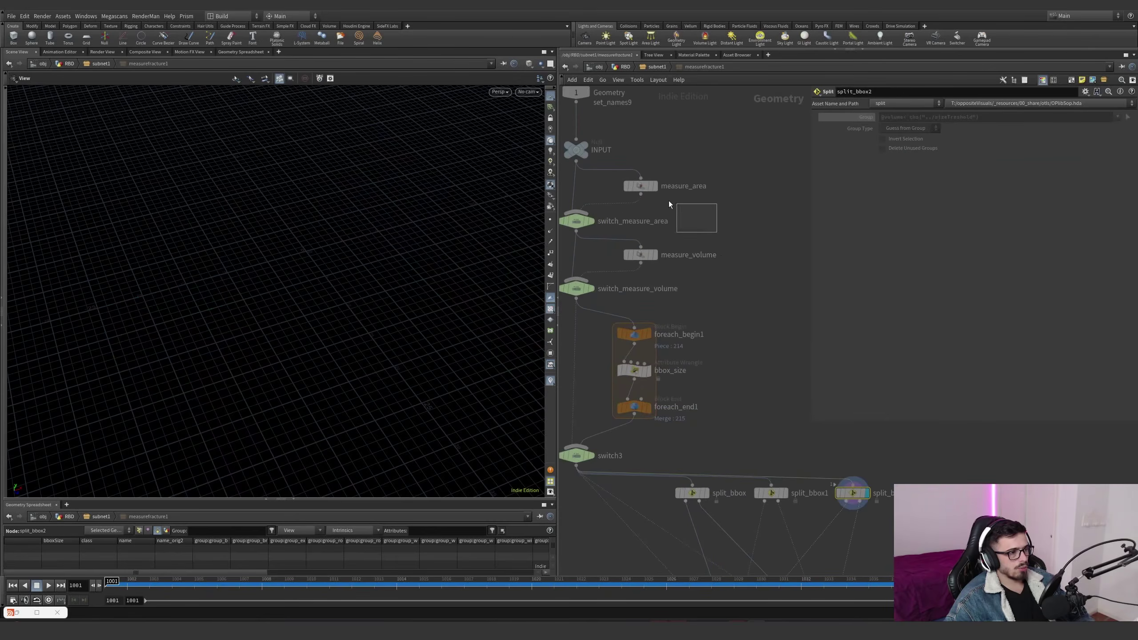
pyautogui.moveTo(604, 365); pyautogui.dragTo(604, 365)
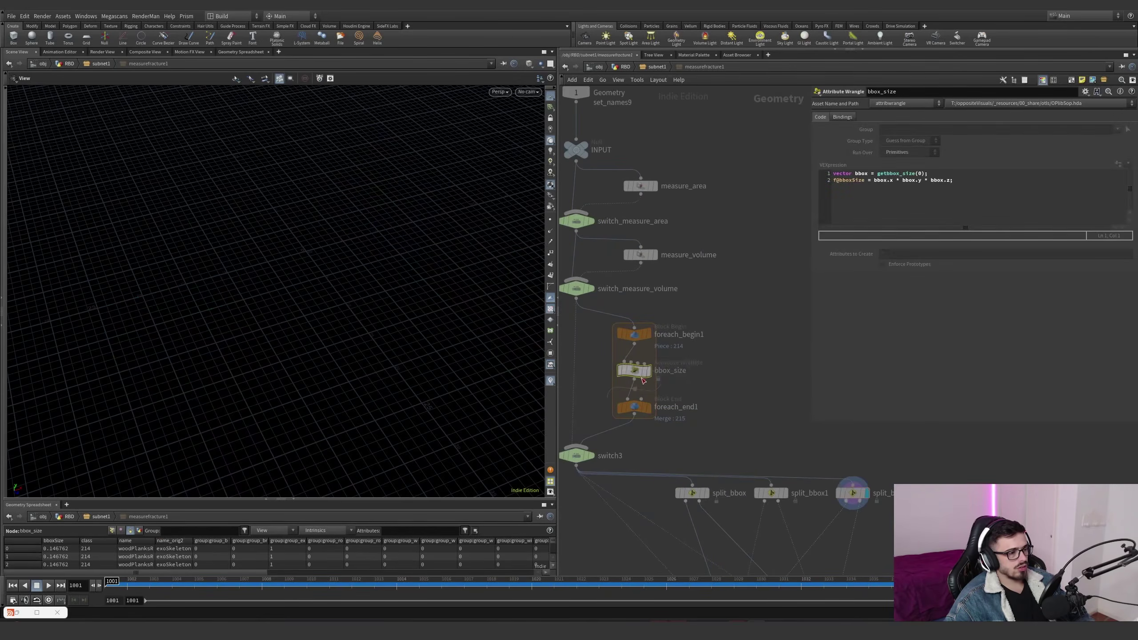
pyautogui.scroll(2, 665, 383)
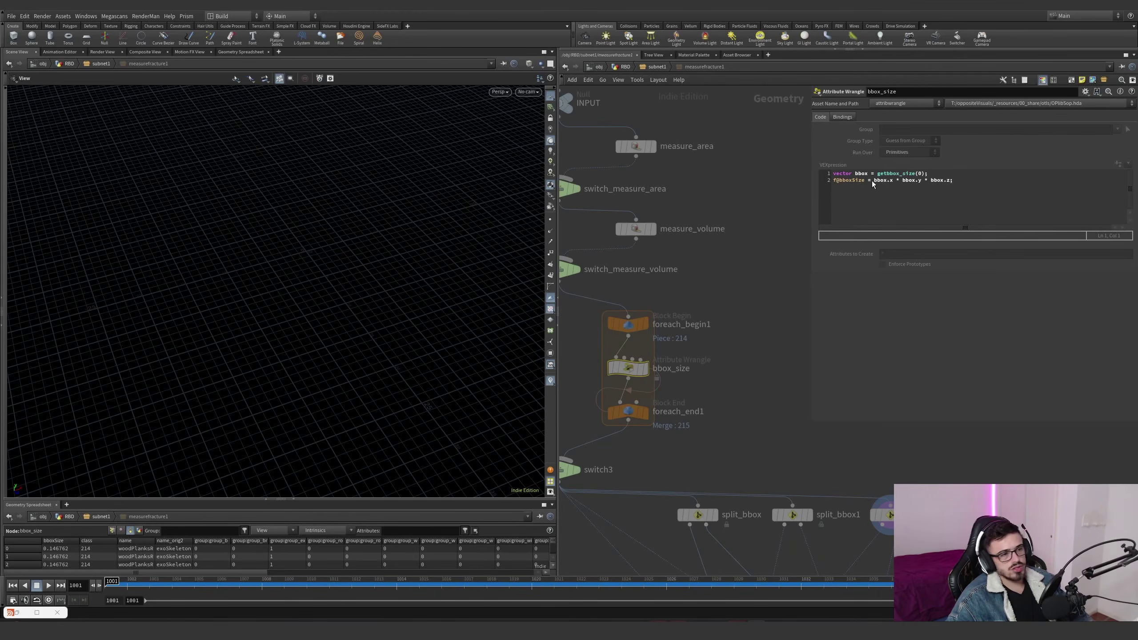
# Examine the split_bbox and split_bbox1 size filters and the measure_area node inside measurefracture1
pyautogui.moveTo(692, 400); pyautogui.dragTo(618, 296, button='middle')
pyautogui.moveTo(764, 334); pyautogui.dragTo(824, 412)
pyautogui.moveTo(873, 179); pyautogui.dragTo(803, 186, button='middle')
pyautogui.moveTo(616, 452); pyautogui.dragTo(723, 429, button='middle')
pyautogui.moveTo(688, 338); pyautogui.dragTo(641, 396)
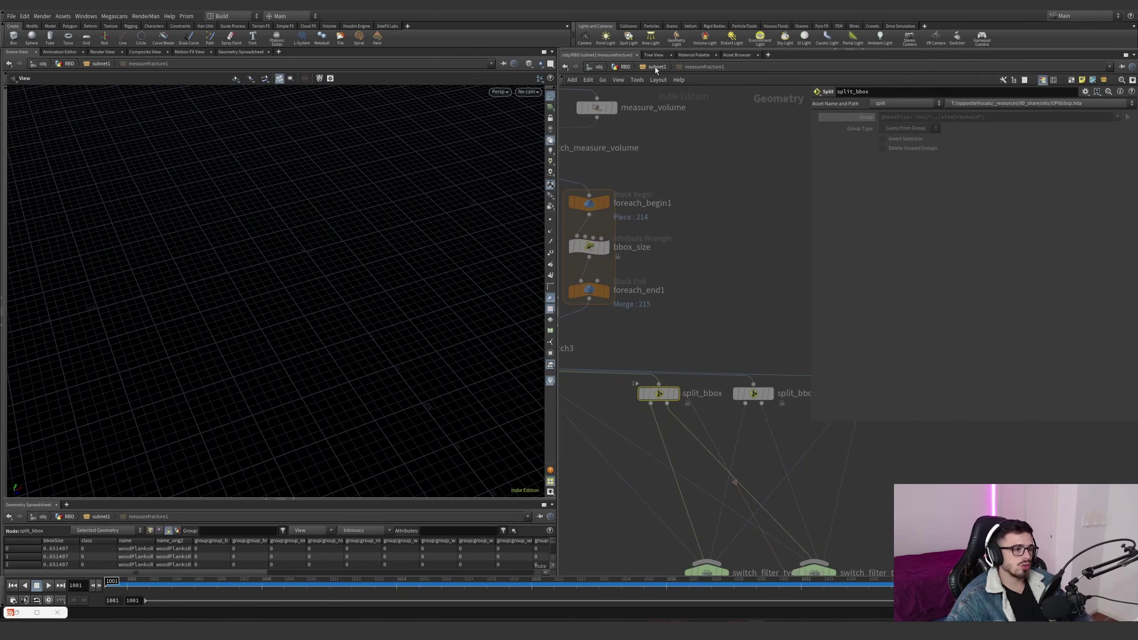
pyautogui.scroll(-5, 683, 221)
pyautogui.click(723, 320)
pyautogui.moveTo(663, 128); pyautogui.dragTo(677, 173, button='middle')
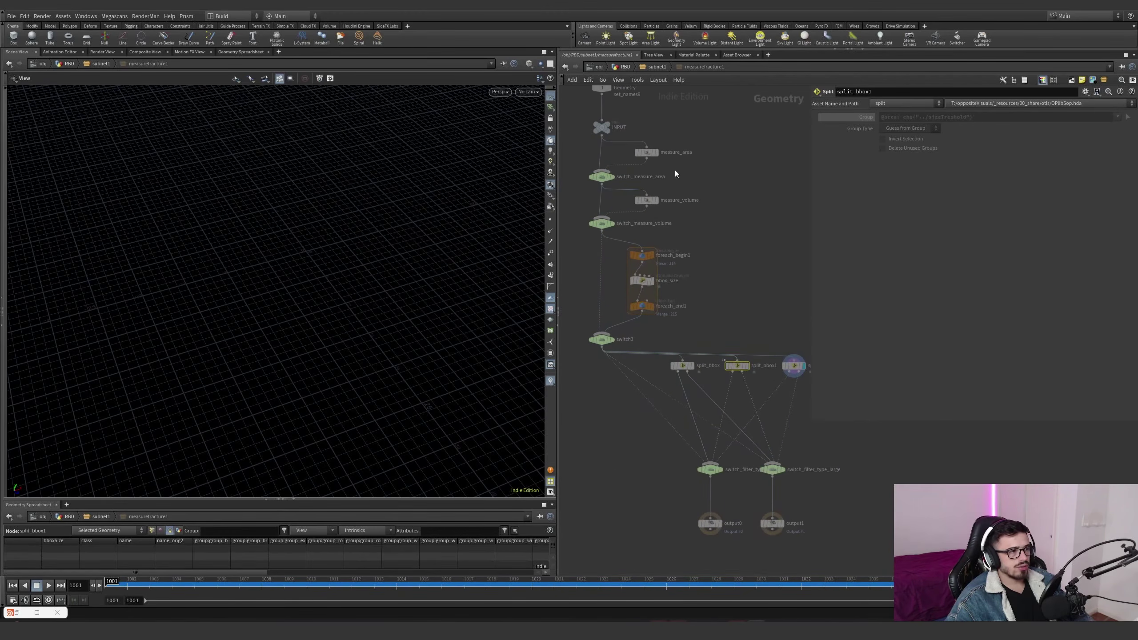
pyautogui.click(654, 153)
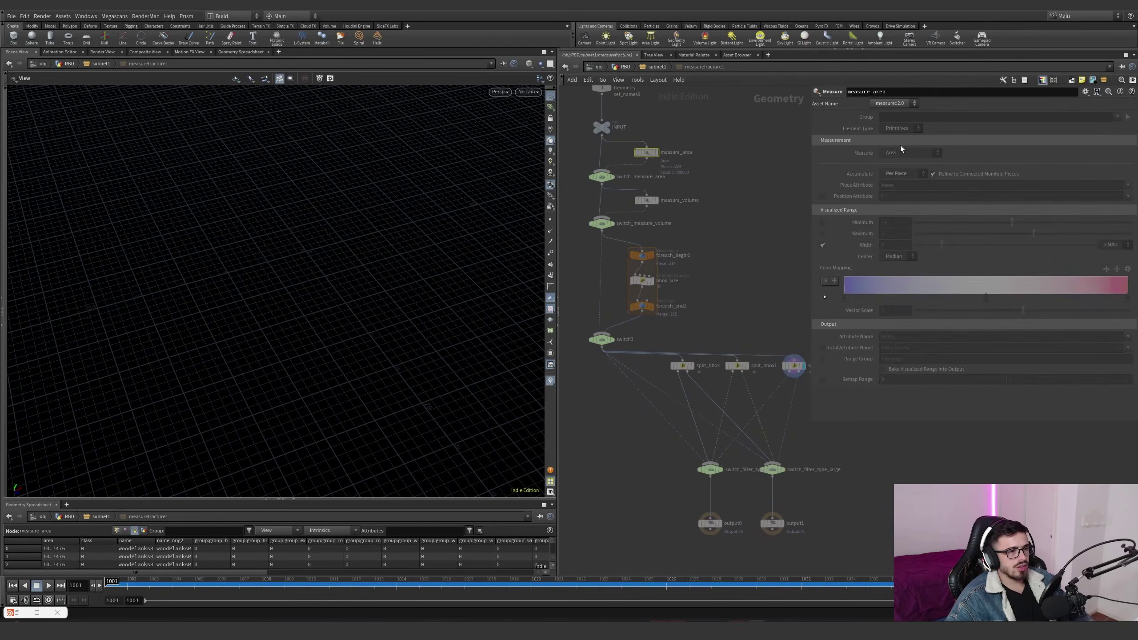
# Check the parameters of split_bbox2 and measure_volume, and return to the subnet1 level
pyautogui.click(794, 366)
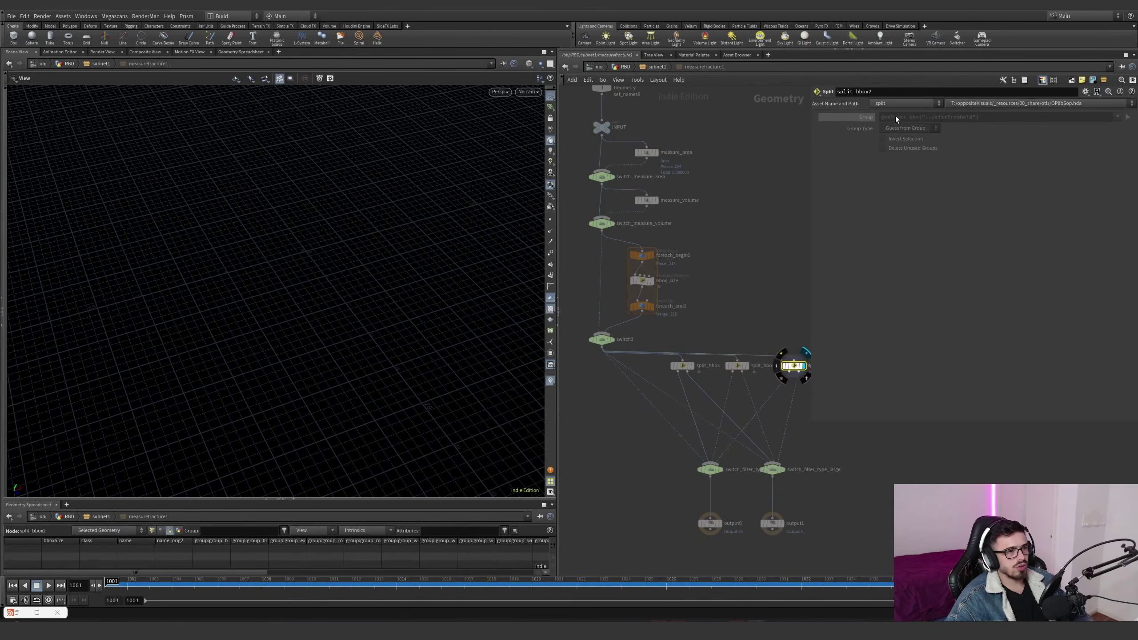
pyautogui.moveTo(617, 184); pyautogui.dragTo(619, 184)
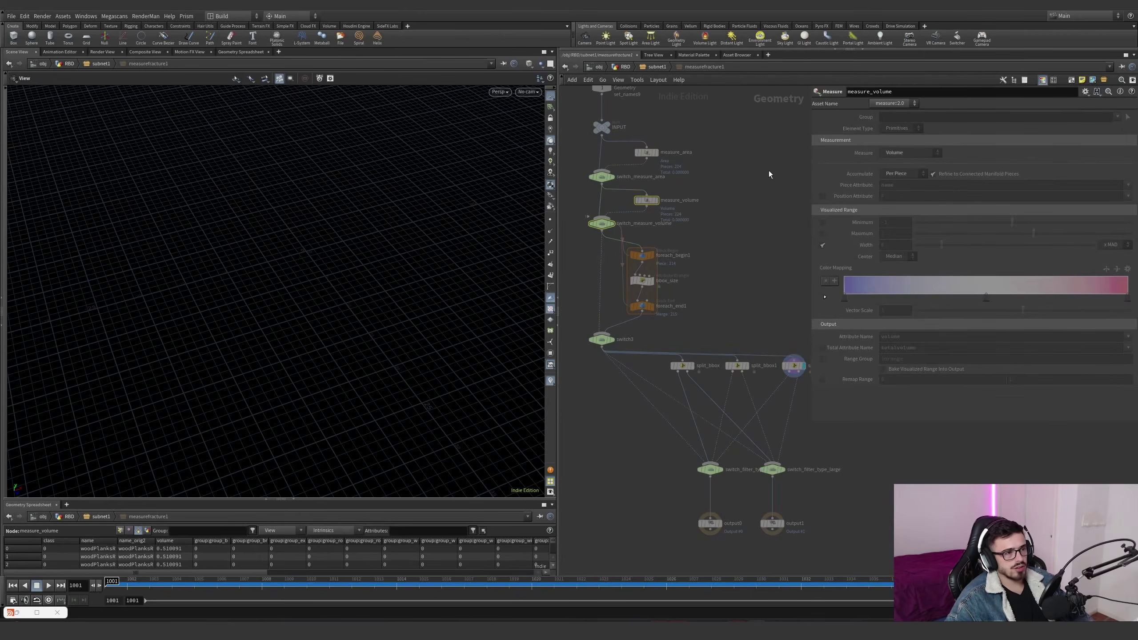
pyautogui.press('u')
# Display blast17 and toggle its bypass to compare the planks with and without the removed pieces
pyautogui.click(641, 263)
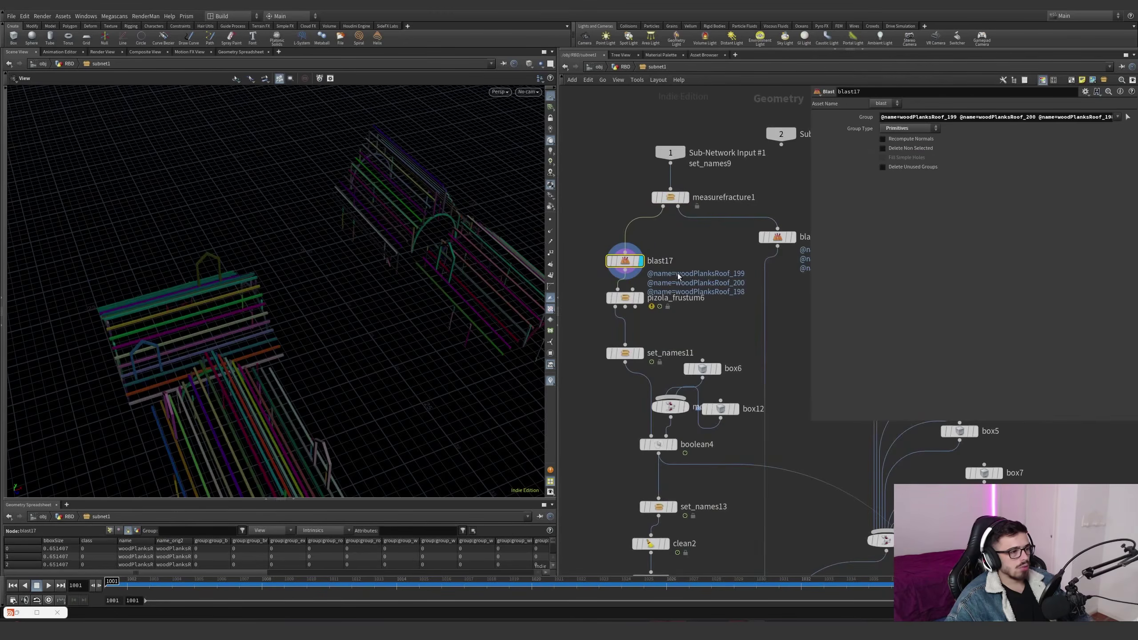
pyautogui.click(604, 244)
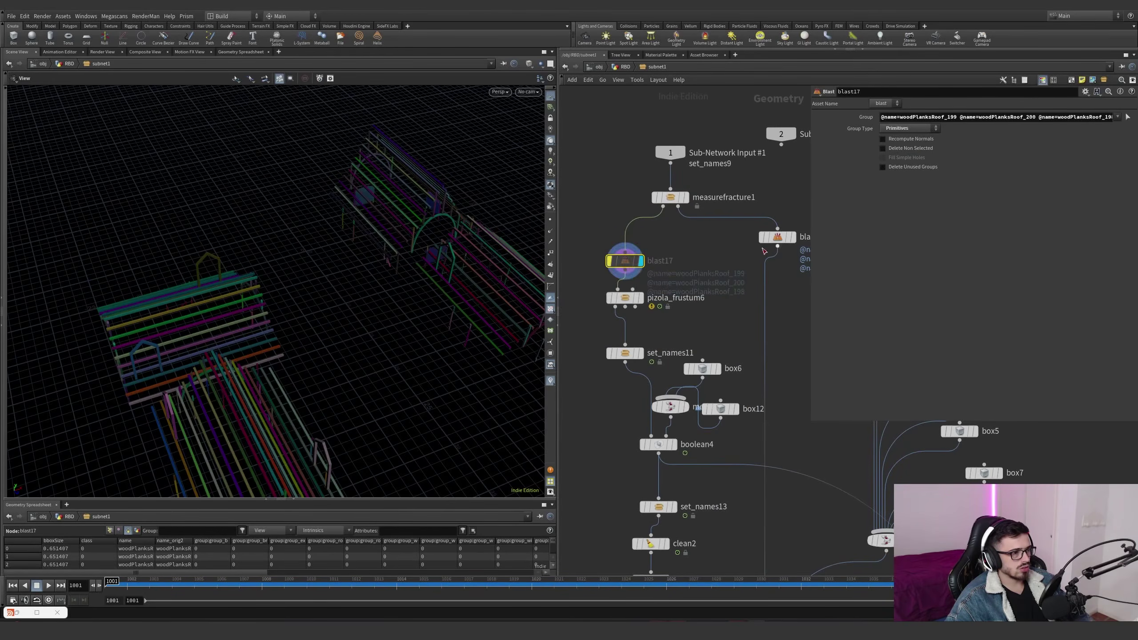
pyautogui.click(604, 242)
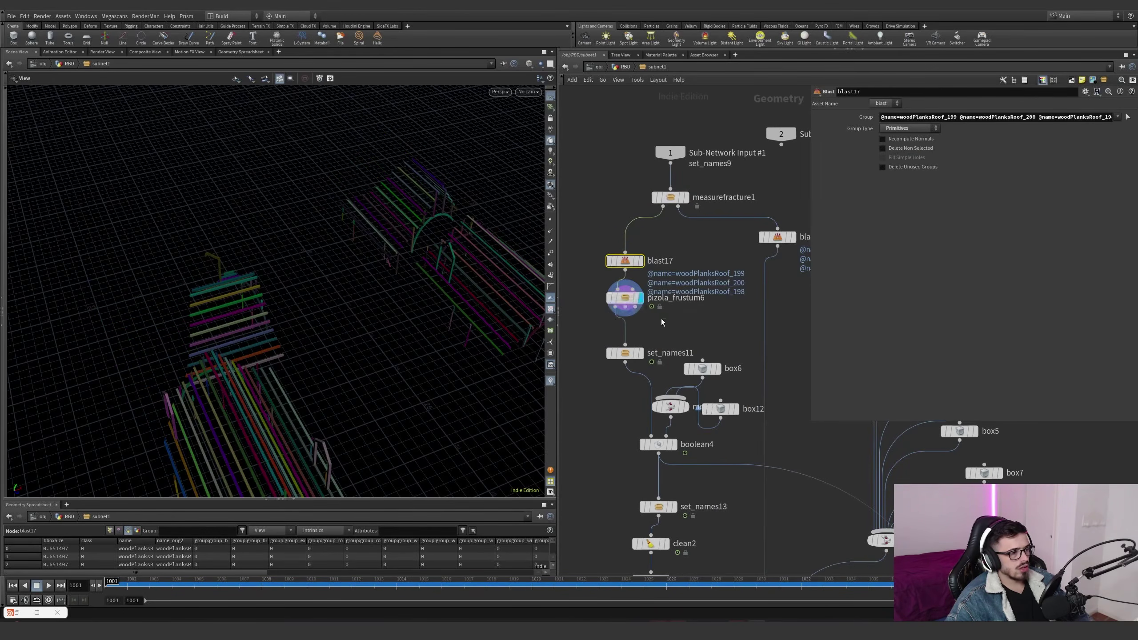
# Display pizola_frustum6 and inspect the planks culled to the camera frustum through renderCamShape
pyautogui.click(625, 298)
pyautogui.moveTo(501, 282); pyautogui.dragTo(502, 188)
pyautogui.click(537, 92)
pyautogui.click(548, 134)
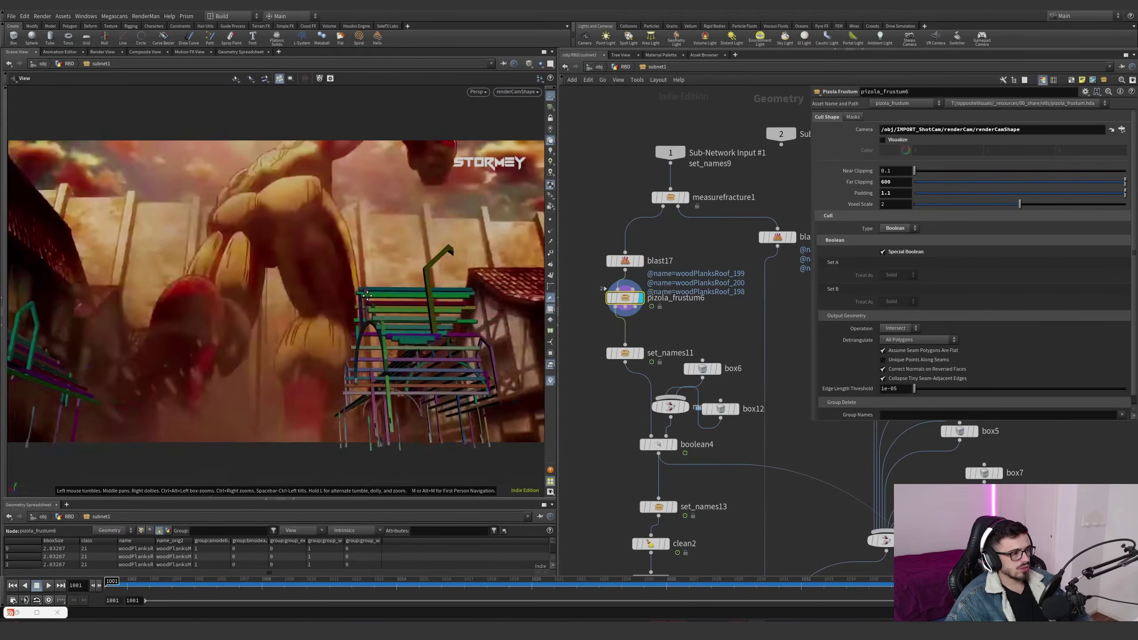
pyautogui.moveTo(371, 295); pyautogui.dragTo(381, 348)
pyautogui.scroll(1, 643, 366)
# Display set_names11 and boolean4, and inspect the shattered beams close up with box6 shown as a template
pyautogui.click(641, 351)
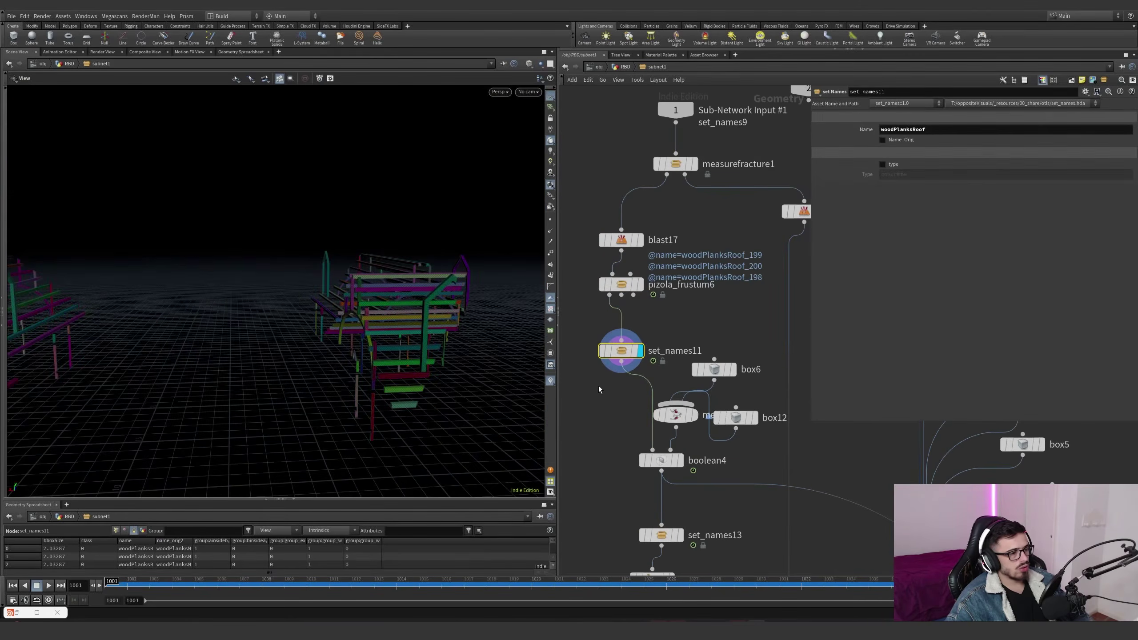
pyautogui.moveTo(707, 336); pyautogui.dragTo(705, 279, button='middle')
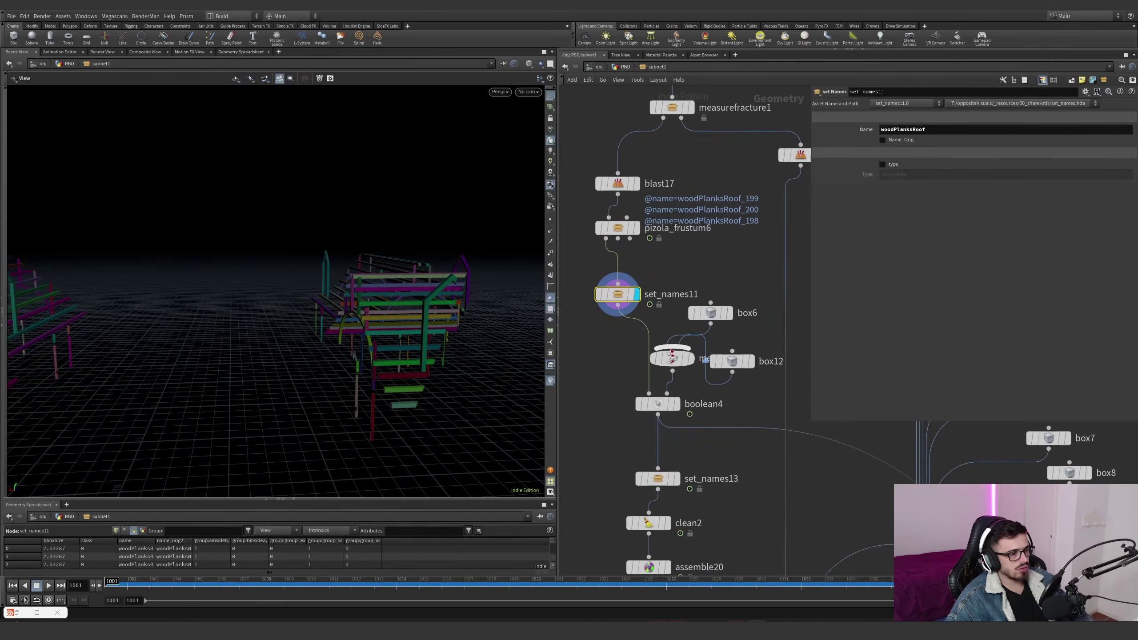
pyautogui.click(678, 404)
pyautogui.moveTo(496, 369); pyautogui.dragTo(292, 388)
pyautogui.click(724, 312)
pyautogui.moveTo(573, 264); pyautogui.dragTo(511, 303, button='right')
pyautogui.moveTo(511, 303); pyautogui.dragTo(483, 315)
pyautogui.moveTo(482, 316); pyautogui.dragTo(573, 350, button='right')
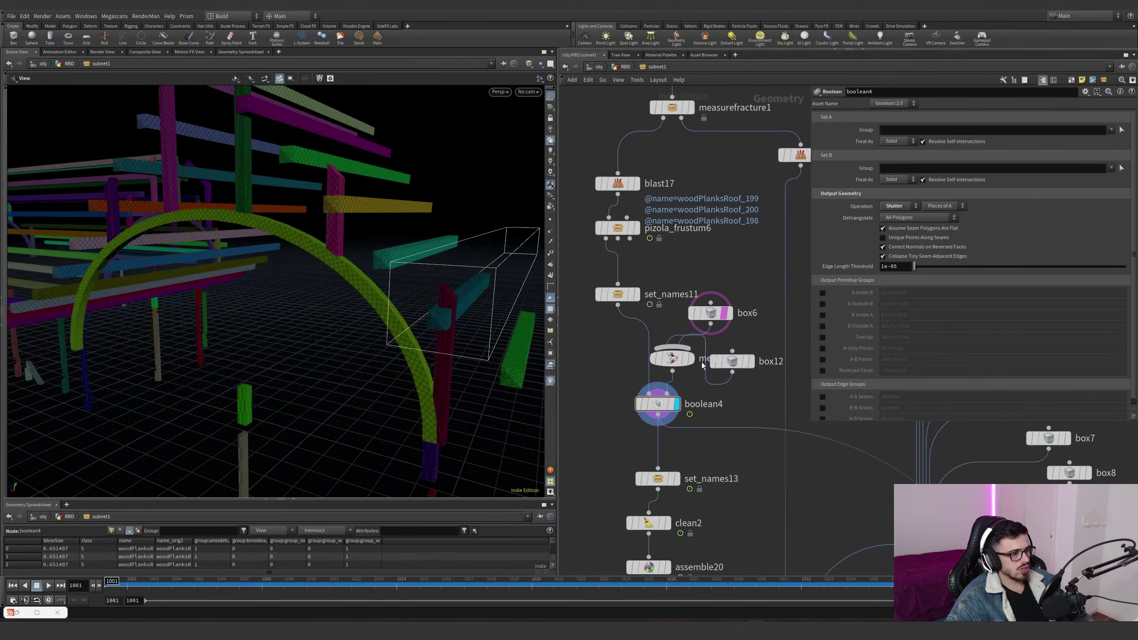
# Display set_names13 and clean2, and inspect the renamed beam pieces from a wider view
pyautogui.click(675, 478)
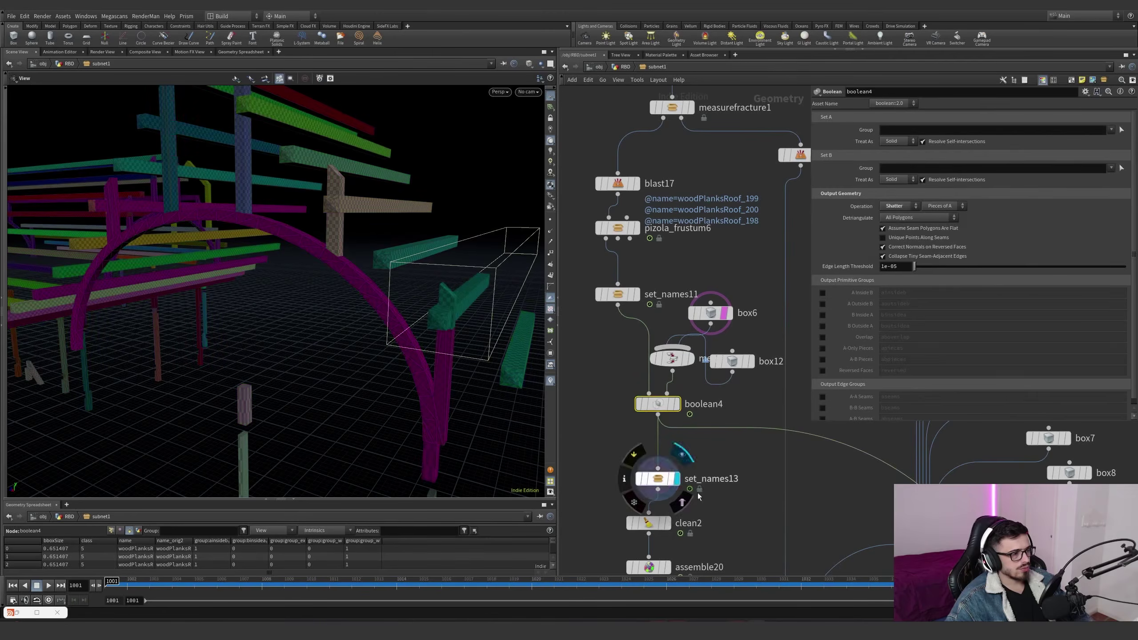
pyautogui.moveTo(490, 361); pyautogui.dragTo(344, 375)
pyautogui.moveTo(422, 345); pyautogui.dragTo(424, 274)
pyautogui.moveTo(683, 494); pyautogui.dragTo(683, 421, button='middle')
pyautogui.click(667, 451)
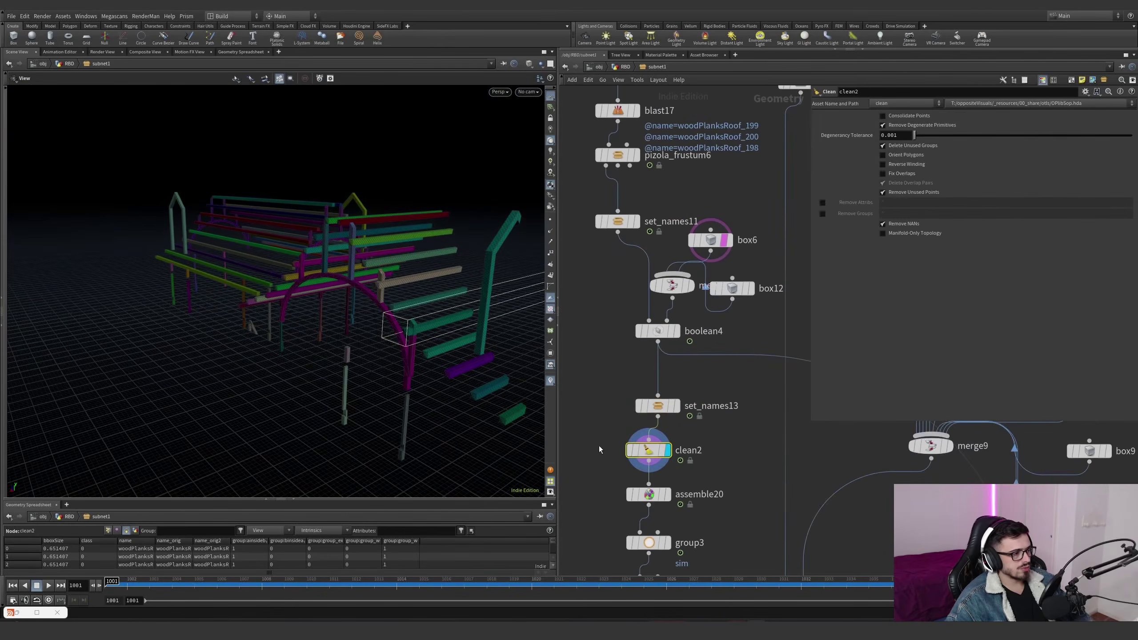
pyautogui.moveTo(594, 447); pyautogui.dragTo(594, 394, button='middle')
# Show assemble20 as a template, display group3 and inspect its grouping region around the planks
pyautogui.click(664, 442)
pyautogui.scroll(-3, 710, 468)
pyautogui.moveTo(709, 468); pyautogui.dragTo(688, 393, button='middle')
pyautogui.scroll(2, 671, 413)
pyautogui.scroll(2, 672, 415)
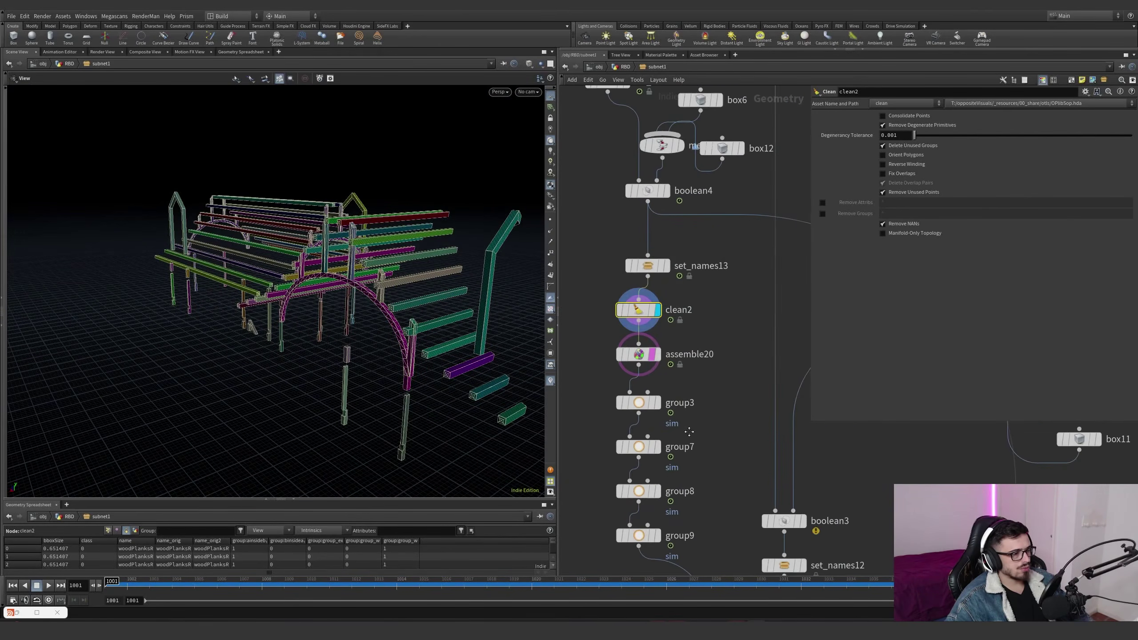
pyautogui.moveTo(689, 432); pyautogui.dragTo(691, 399, button='middle')
pyautogui.click(659, 369)
pyautogui.moveTo(703, 395); pyautogui.dragTo(598, 349)
pyautogui.moveTo(381, 331); pyautogui.dragTo(303, 353, button='right')
pyautogui.moveTo(303, 353); pyautogui.dragTo(314, 305)
# Display group7, inspect its sim bounding box around the planks, and turn off the assemble20 template
pyautogui.click(659, 413)
pyautogui.click(641, 413)
pyautogui.moveTo(304, 358); pyautogui.dragTo(210, 365, button='right')
pyautogui.moveTo(210, 364); pyautogui.dragTo(427, 304)
pyautogui.moveTo(392, 317); pyautogui.dragTo(525, 268)
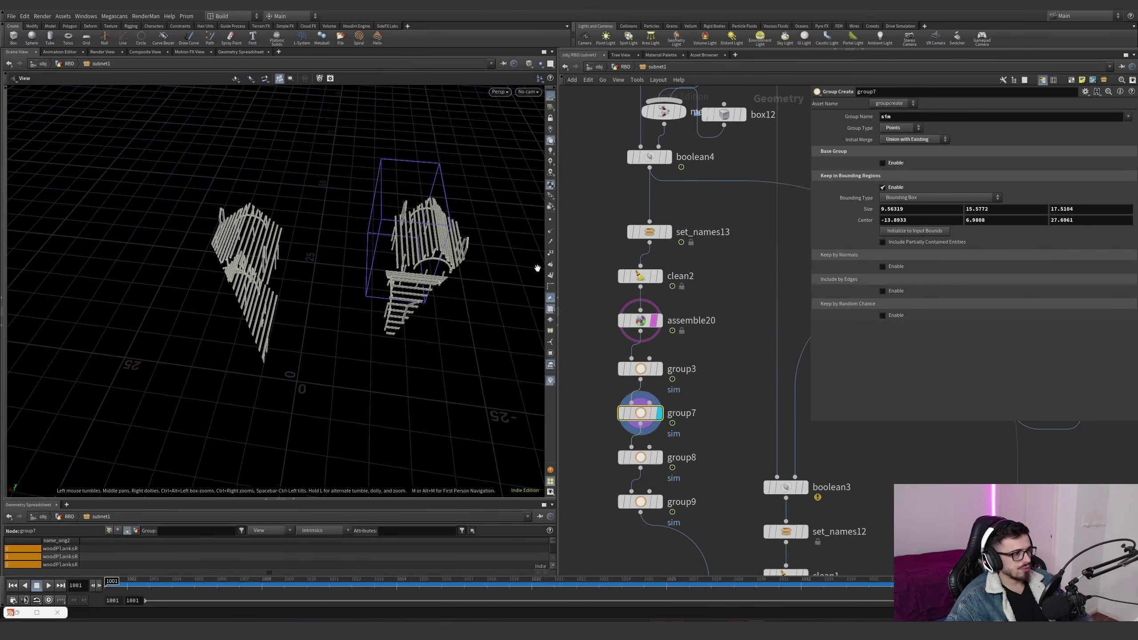
pyautogui.click(654, 325)
pyautogui.moveTo(409, 249); pyautogui.dragTo(486, 220, button='right')
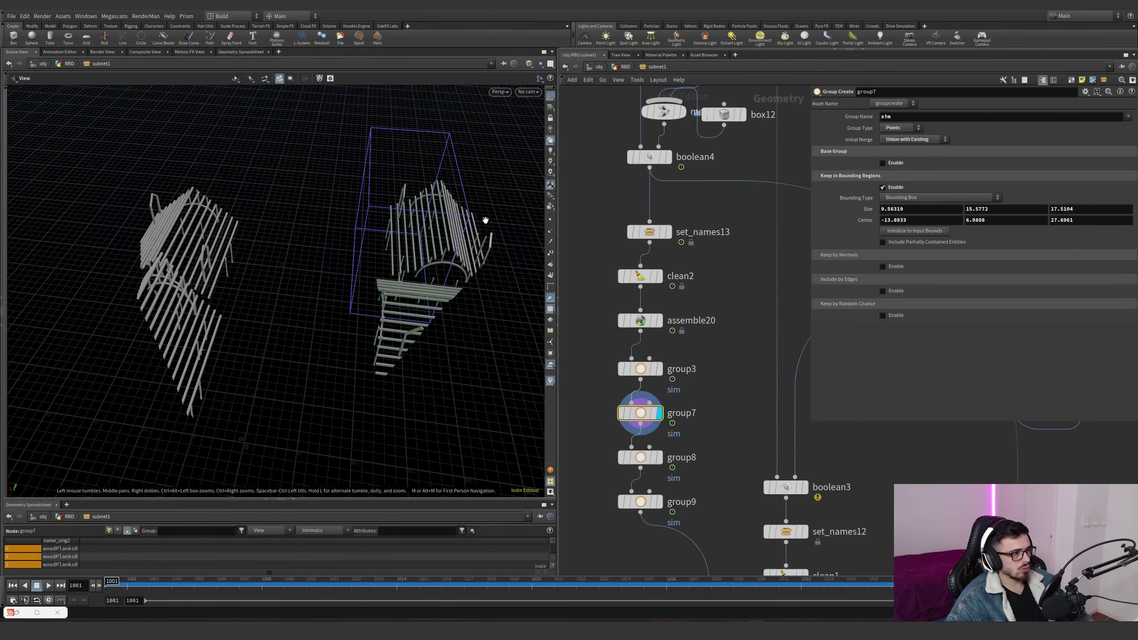
# Display group8 and group9, and inspect their sim bounding boxes
pyautogui.click(658, 457)
pyautogui.click(658, 502)
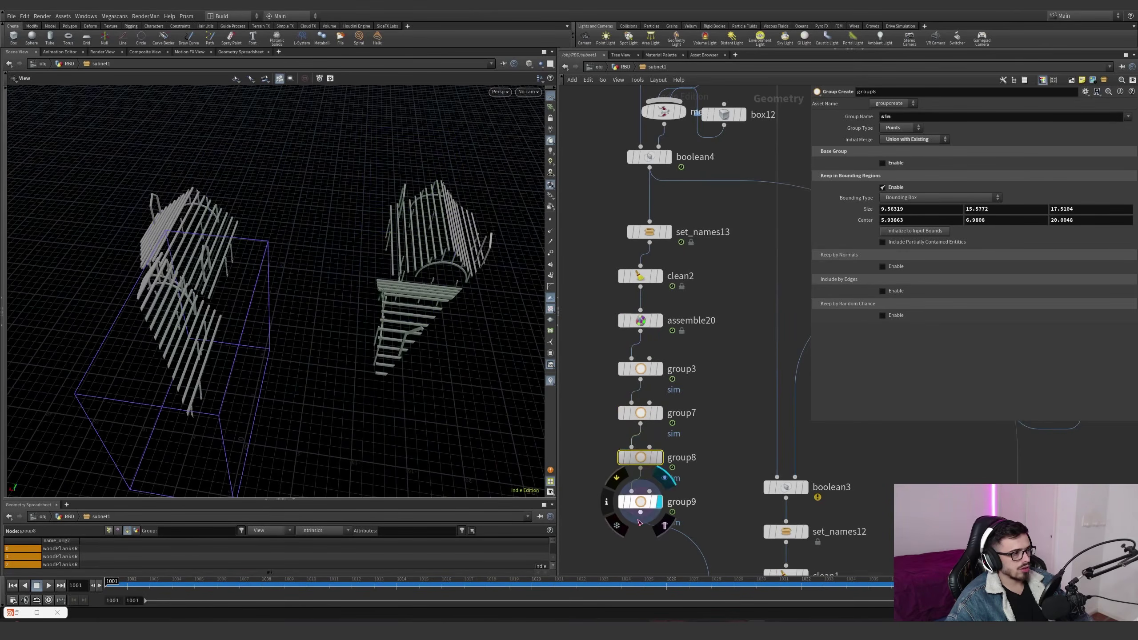
pyautogui.moveTo(378, 339); pyautogui.dragTo(379, 268)
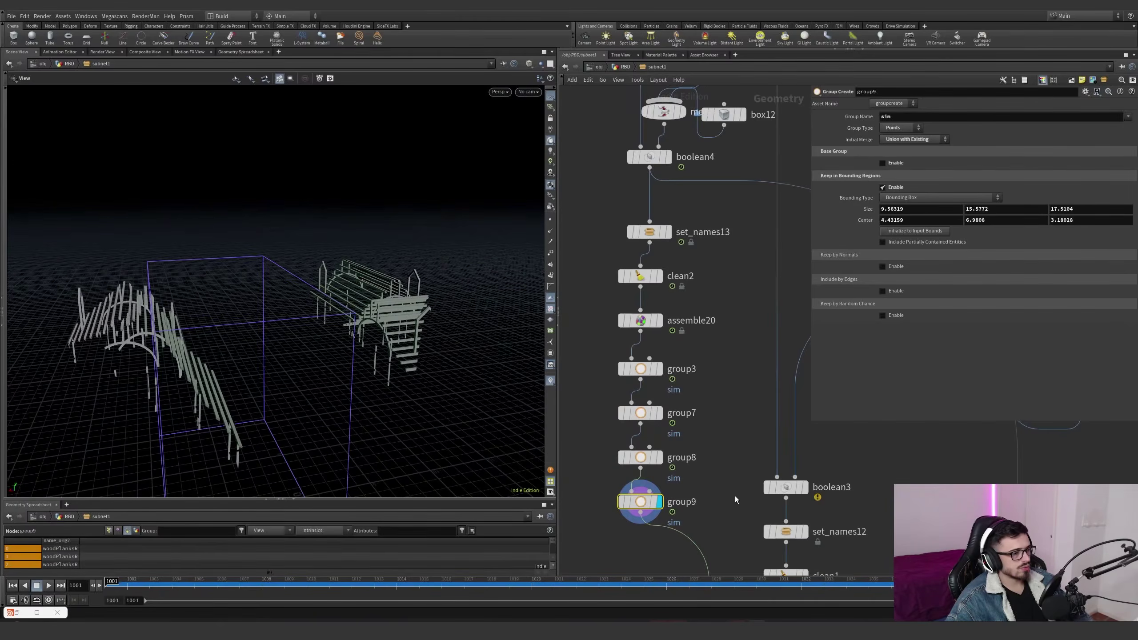
# Display blast18 at the start of the second branch from measurefracture1 to view the large beams
pyautogui.moveTo(734, 496); pyautogui.dragTo(685, 392, button='middle')
pyautogui.scroll(-3, 685, 392)
pyautogui.scroll(-2, 676, 297)
pyautogui.scroll(4, 710, 153)
pyautogui.click(708, 168)
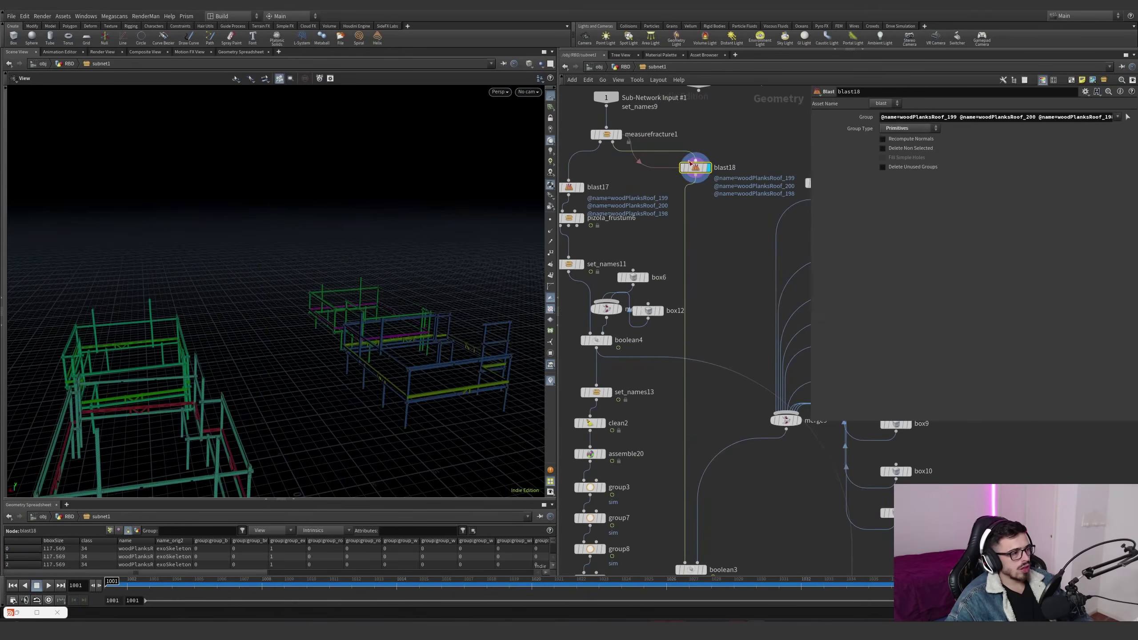
# Display boolean3 and inspect the large beams shattered by the boxes gathered in merge9
pyautogui.moveTo(713, 391); pyautogui.dragTo(698, 298, button='middle')
pyautogui.moveTo(749, 330); pyautogui.dragTo(703, 394, button='middle')
pyautogui.scroll(-2, 704, 395)
pyautogui.moveTo(691, 451); pyautogui.dragTo(683, 382, button='middle')
pyautogui.scroll(2, 653, 446)
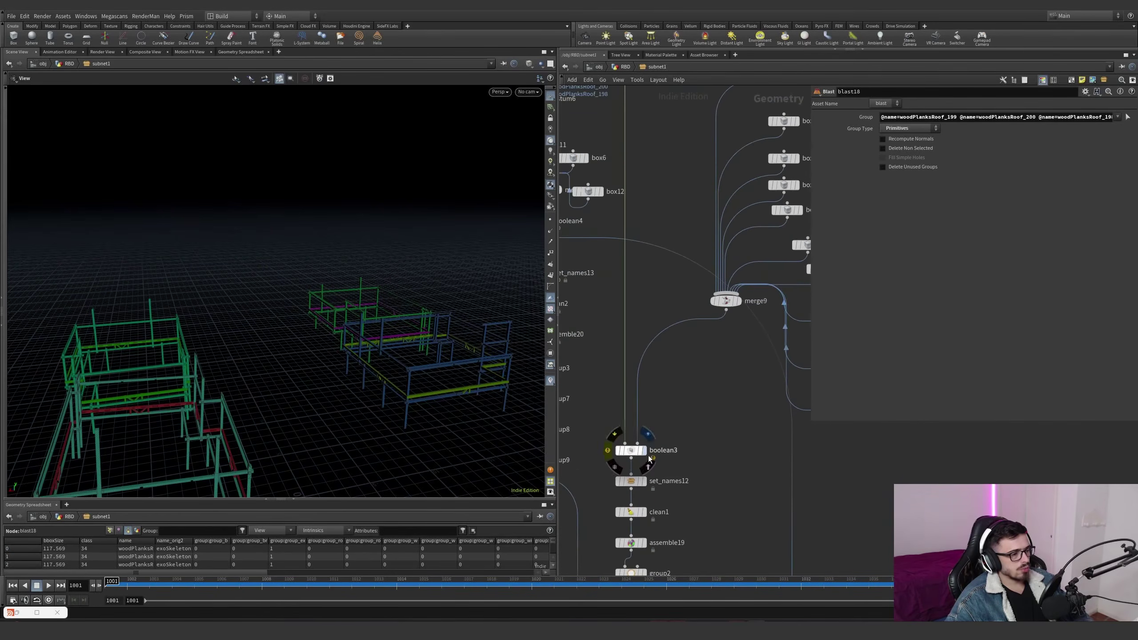
pyautogui.click(645, 452)
pyautogui.moveTo(447, 343); pyautogui.dragTo(500, 410)
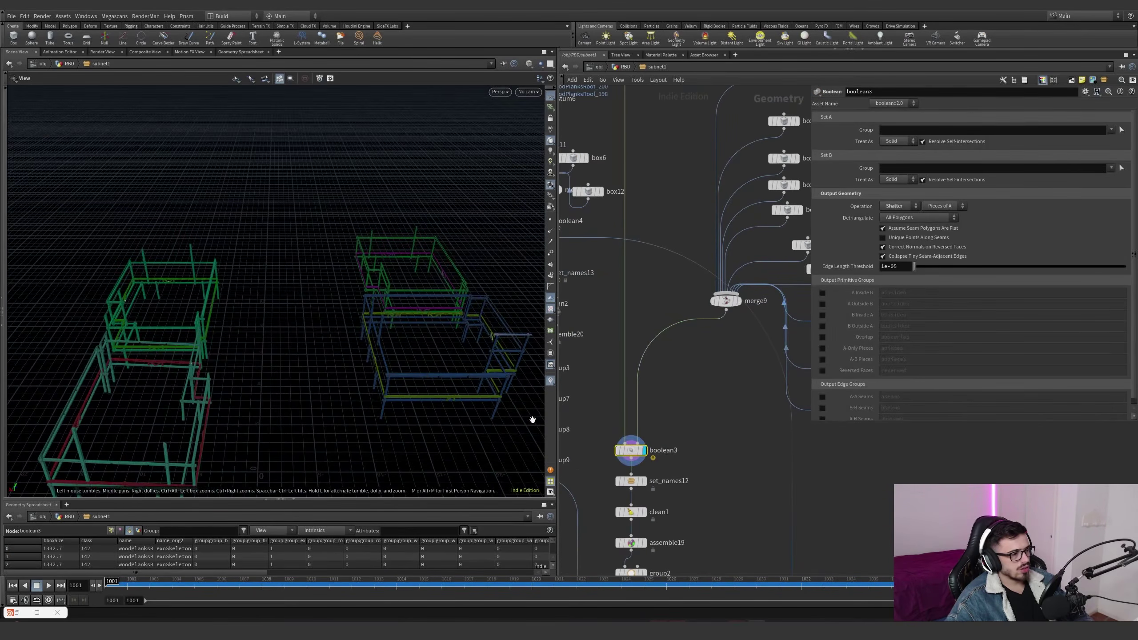
pyautogui.moveTo(669, 456); pyautogui.dragTo(706, 396, button='middle')
pyautogui.moveTo(484, 430); pyautogui.dragTo(450, 361)
pyautogui.moveTo(449, 361); pyautogui.dragTo(407, 364, button='right')
# Display set_names12 and compare its piece names with the boolean3 result across the structures
pyautogui.click(682, 421)
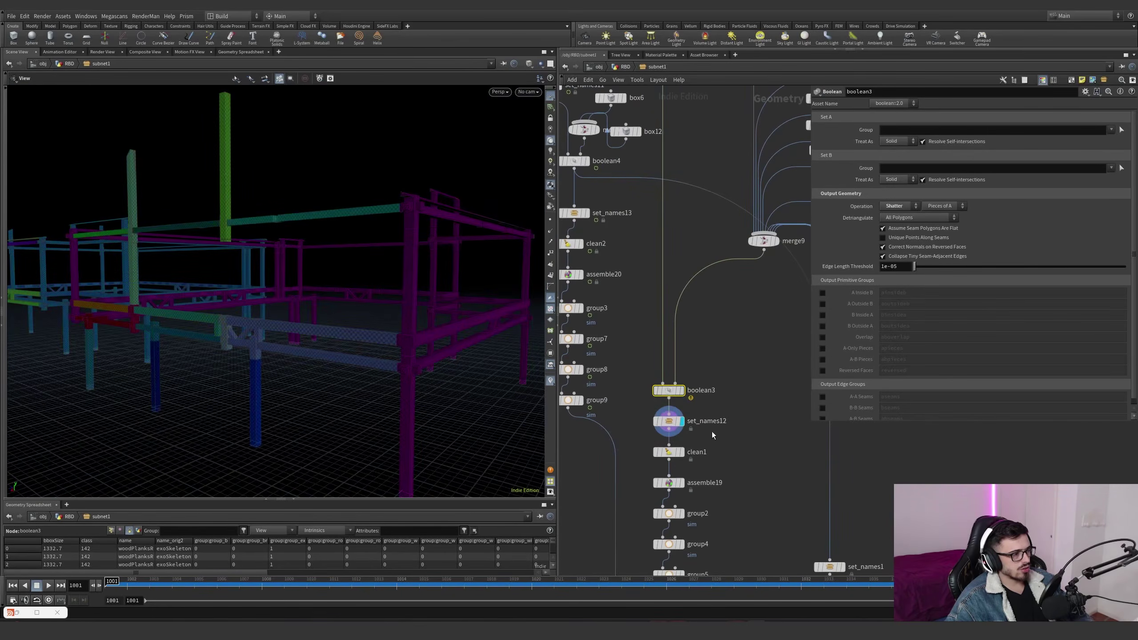
pyautogui.moveTo(366, 362); pyautogui.dragTo(610, 378)
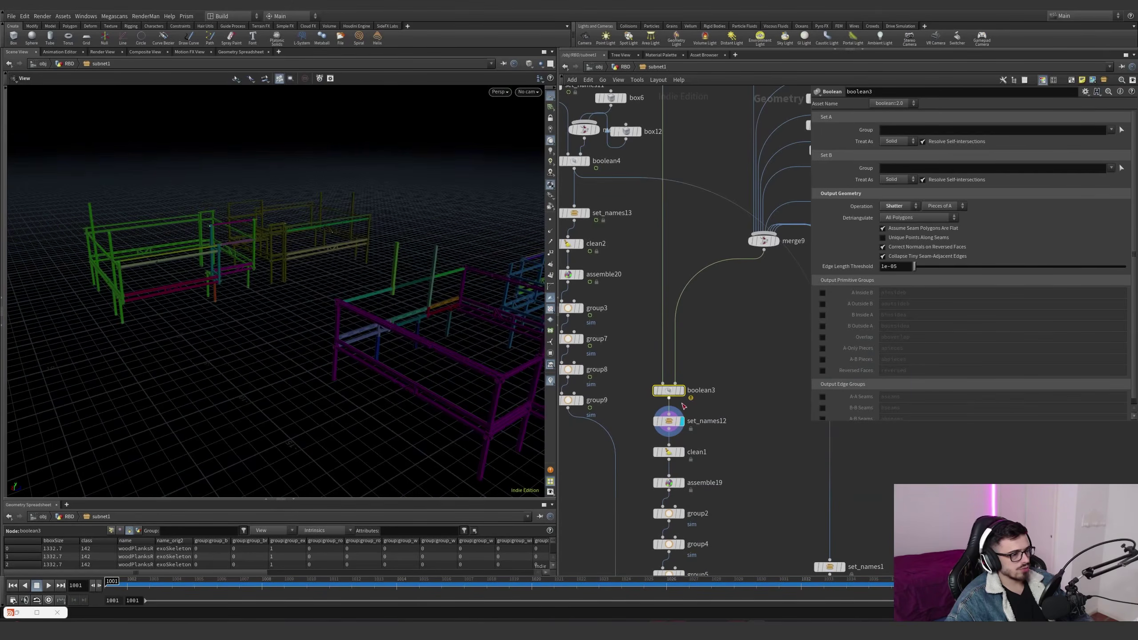
pyautogui.click(682, 389)
pyautogui.moveTo(774, 246)
pyautogui.moveTo(381, 278); pyautogui.dragTo(389, 300)
# Inspect the large-beam branch from set_names12 down through its sim groups, and return to the RBD level
pyautogui.moveTo(712, 482); pyautogui.dragTo(718, 435, button='middle')
pyautogui.scroll(2, 718, 434)
pyautogui.click(681, 361)
pyautogui.moveTo(718, 572); pyautogui.dragTo(720, 386, button='middle')
pyautogui.click(683, 395)
pyautogui.moveTo(403, 310); pyautogui.dragTo(504, 321)
pyautogui.moveTo(661, 490); pyautogui.dragTo(667, 434, button='middle')
pyautogui.click(630, 466)
pyautogui.press('u')
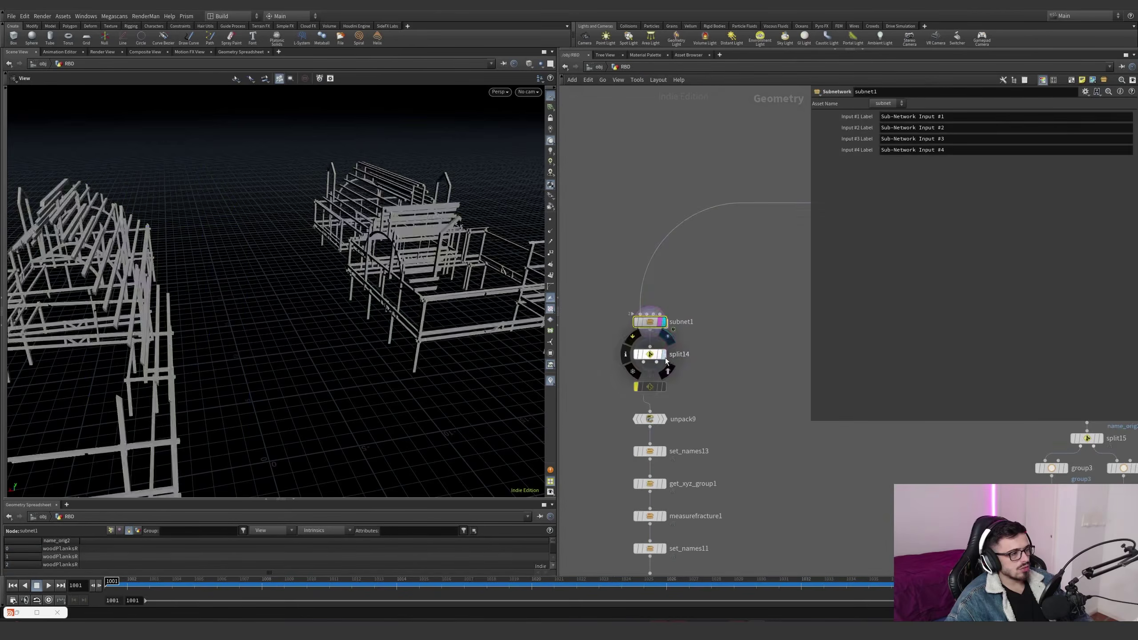
# Display split14 and inspect the planks separated by the sim group
pyautogui.click(666, 362)
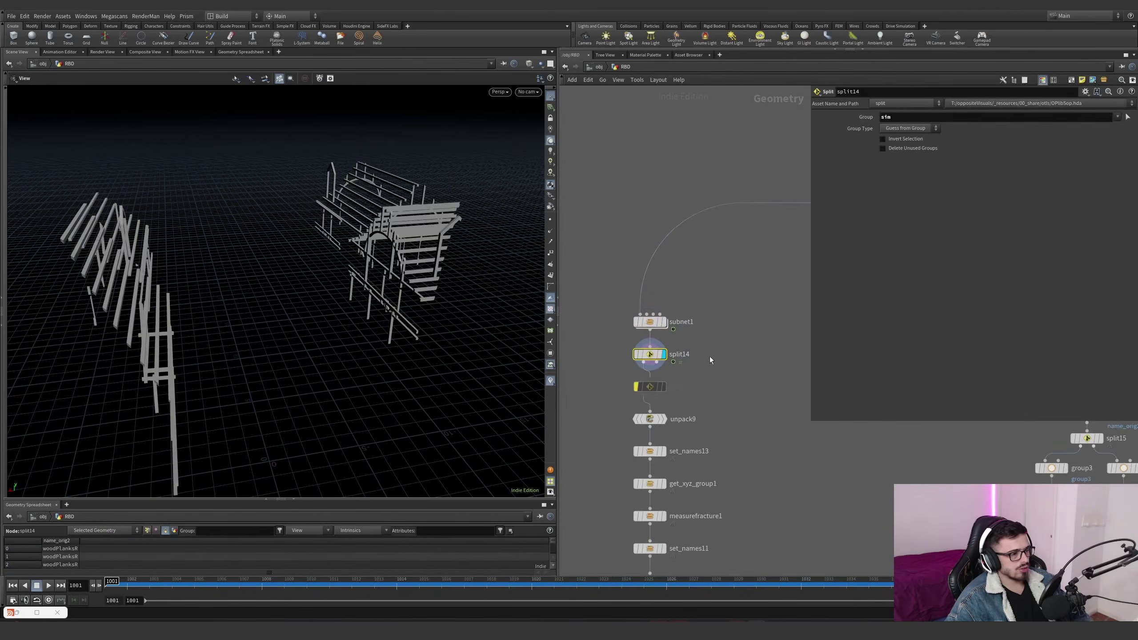
pyautogui.scroll(-3, 709, 360)
pyautogui.moveTo(709, 360); pyautogui.dragTo(691, 305, button='middle')
pyautogui.moveTo(381, 280); pyautogui.dragTo(442, 291)
pyautogui.scroll(4, 663, 364)
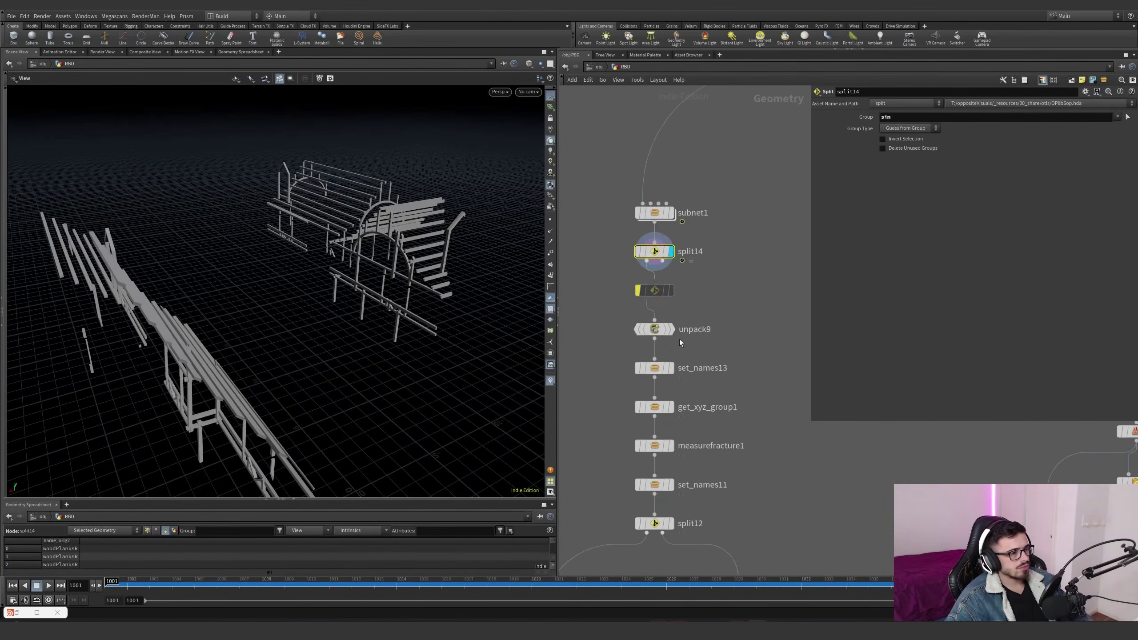
# Display unpack9 and set_names13, and frame the named planks in the viewport
pyautogui.click(671, 329)
pyautogui.moveTo(658, 423); pyautogui.dragTo(664, 260, button='middle')
pyautogui.scroll(2, 664, 259)
pyautogui.moveTo(731, 202); pyautogui.dragTo(726, 248, button='middle')
pyautogui.click(679, 226)
pyautogui.press('g')
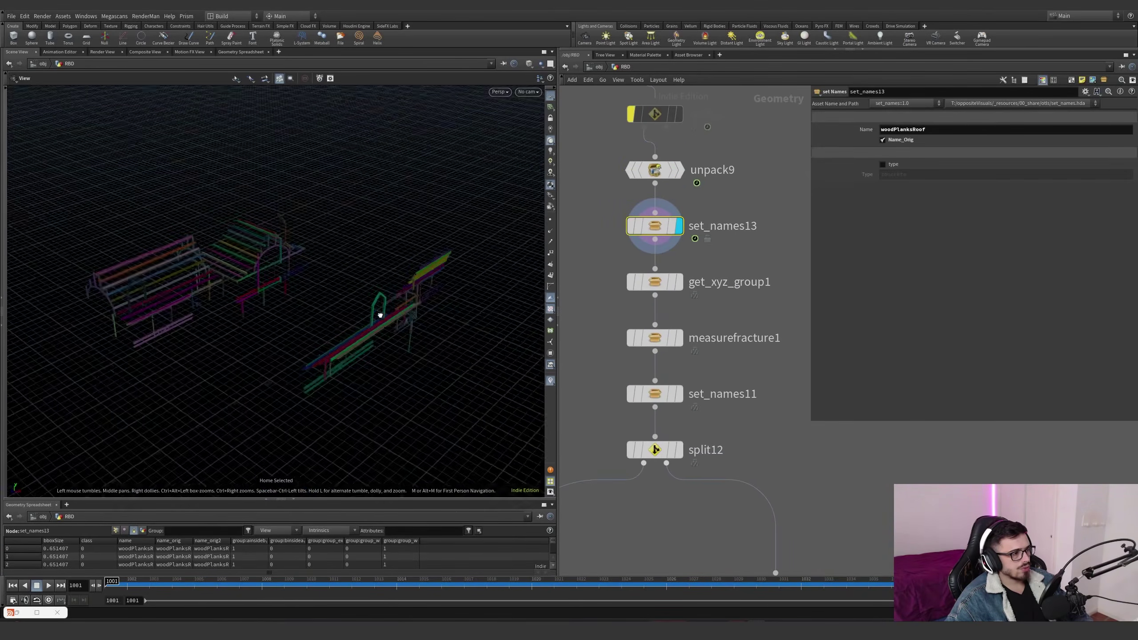
# Display get_xyz_group1, examine the axis-grouping code in its attribwrangle25, and return to the RBD level
pyautogui.click(679, 282)
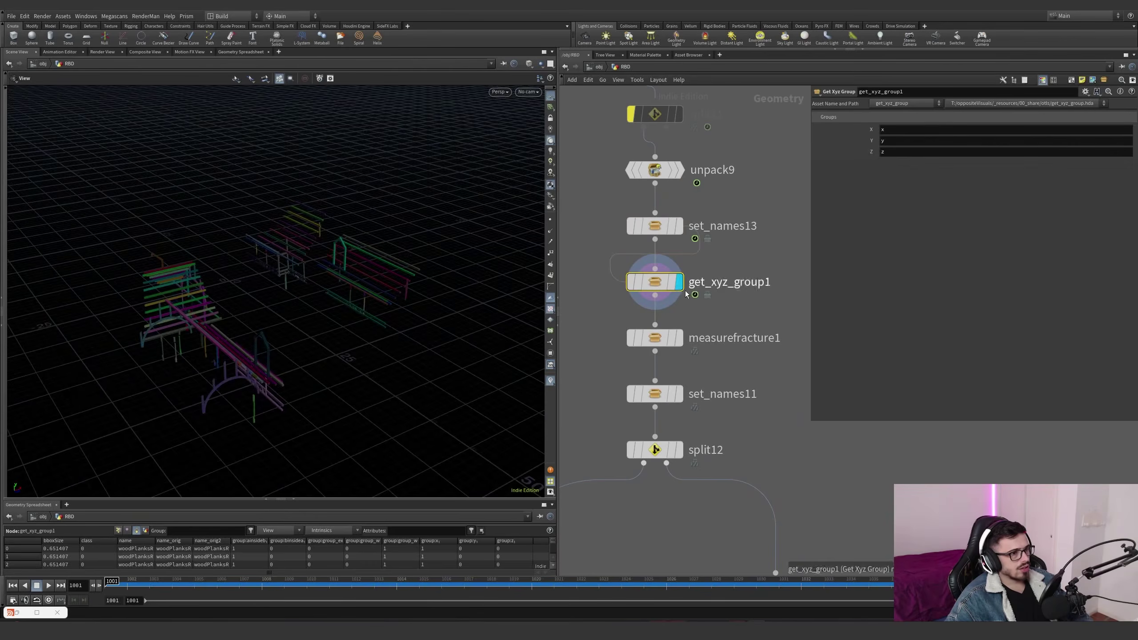
pyautogui.doubleClick(654, 282)
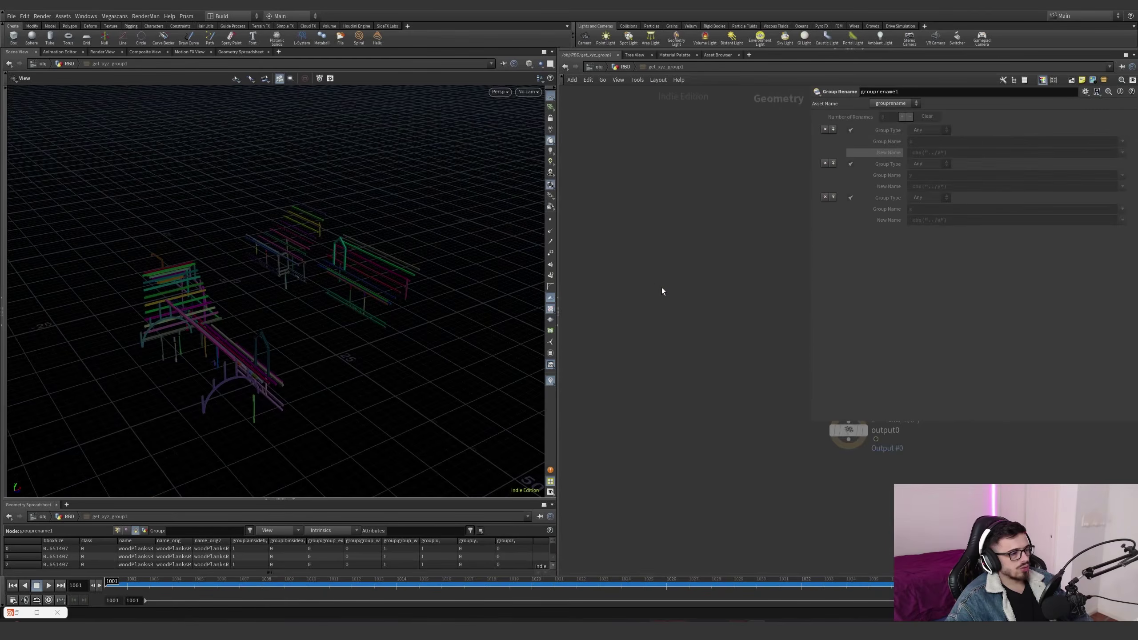
pyautogui.click(708, 294)
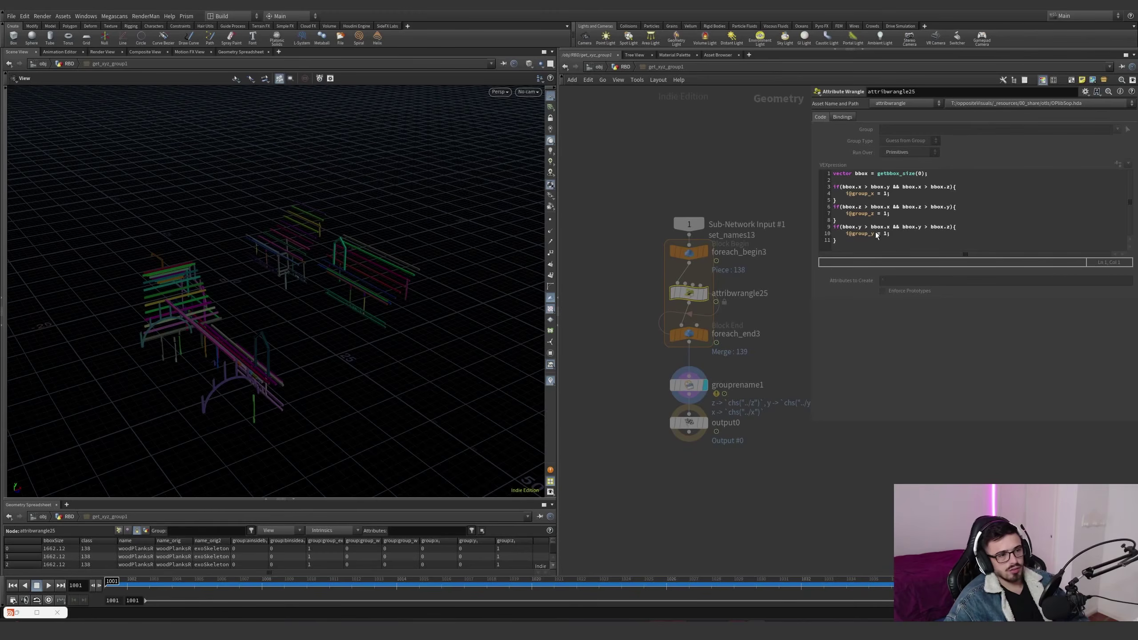
pyautogui.press('u')
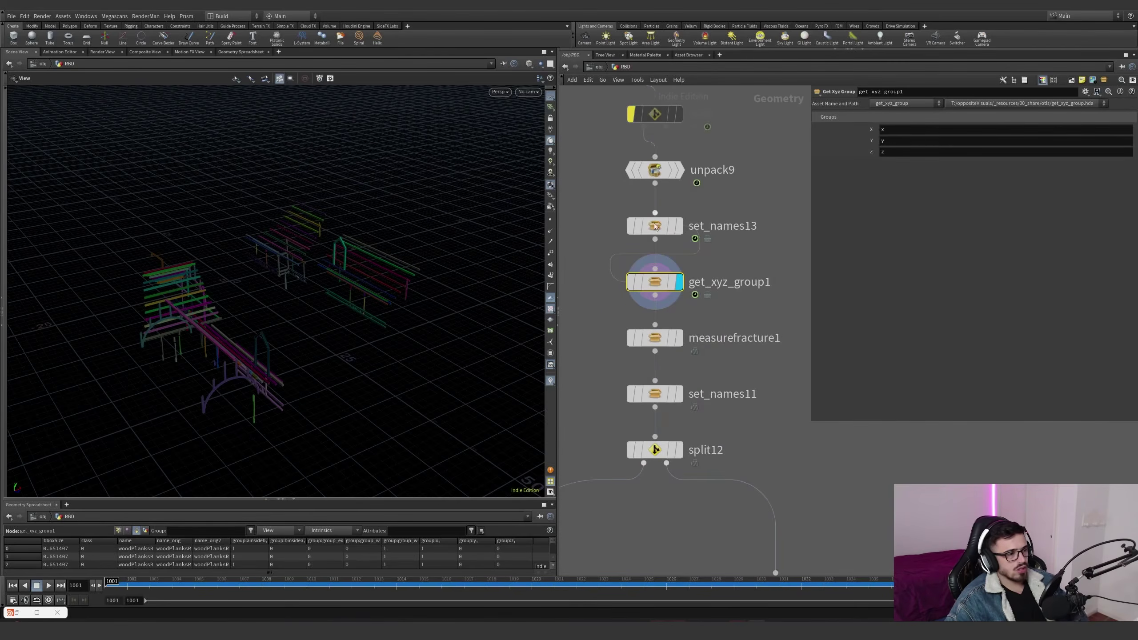
# Display measurefracture1 below get_xyz_group1 and inspect the small pieces it filters by bounding box size
pyautogui.scroll(-2, 704, 376)
pyautogui.scroll(1, 693, 367)
pyautogui.click(680, 344)
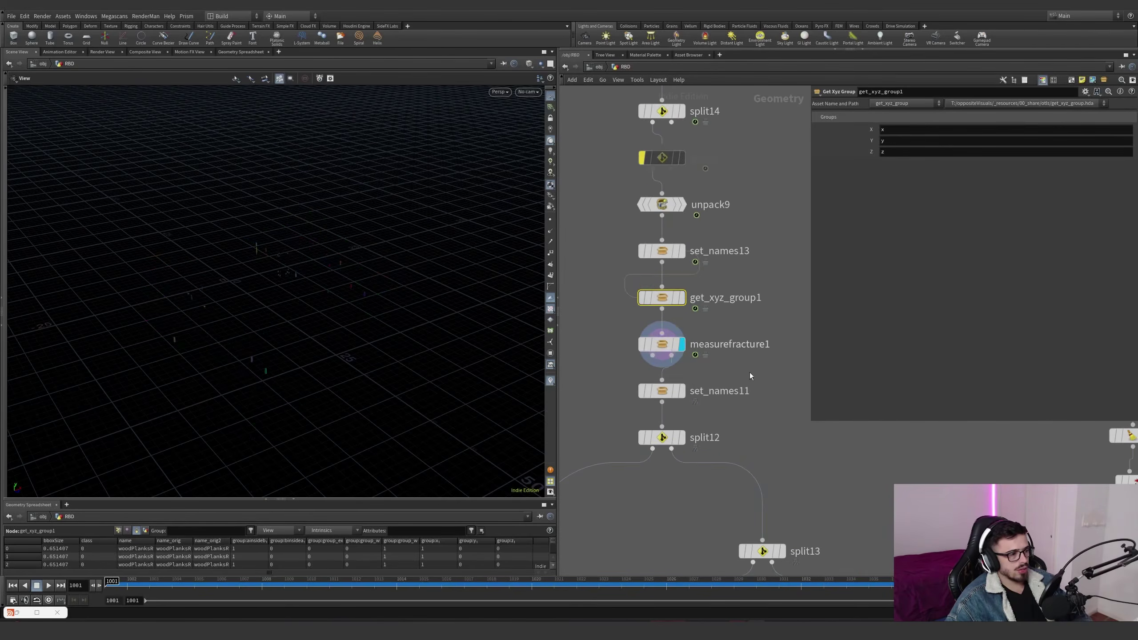
pyautogui.click(662, 344)
pyautogui.moveTo(346, 298); pyautogui.dragTo(518, 235)
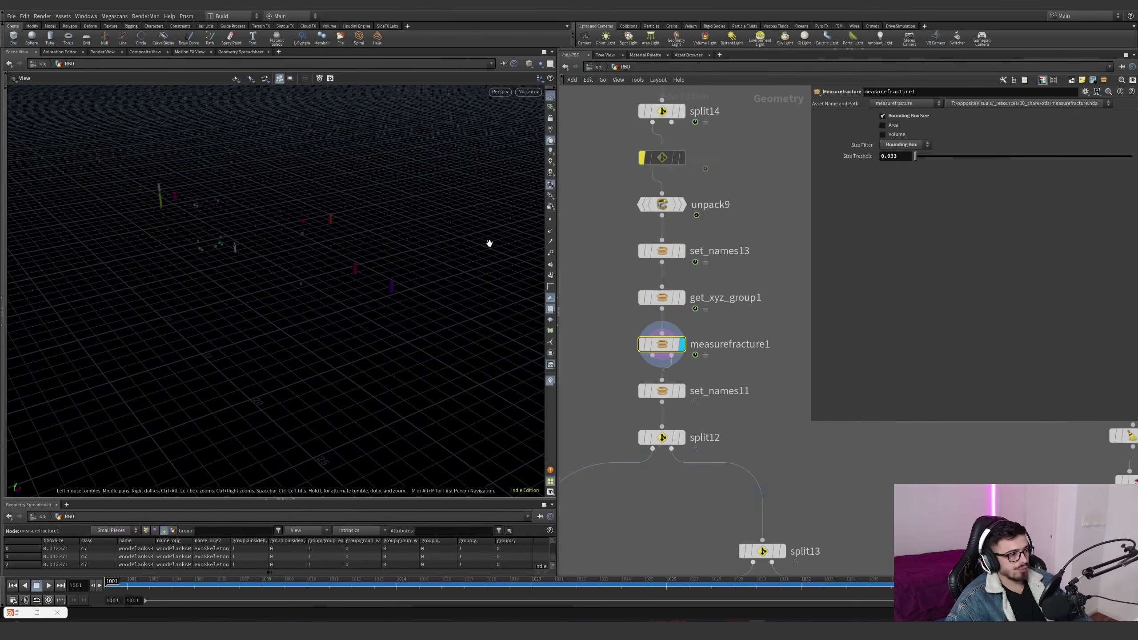
# Compare the planks before measurefracture1 at get_xyz_group1 with the small pieces it filters
pyautogui.click(682, 298)
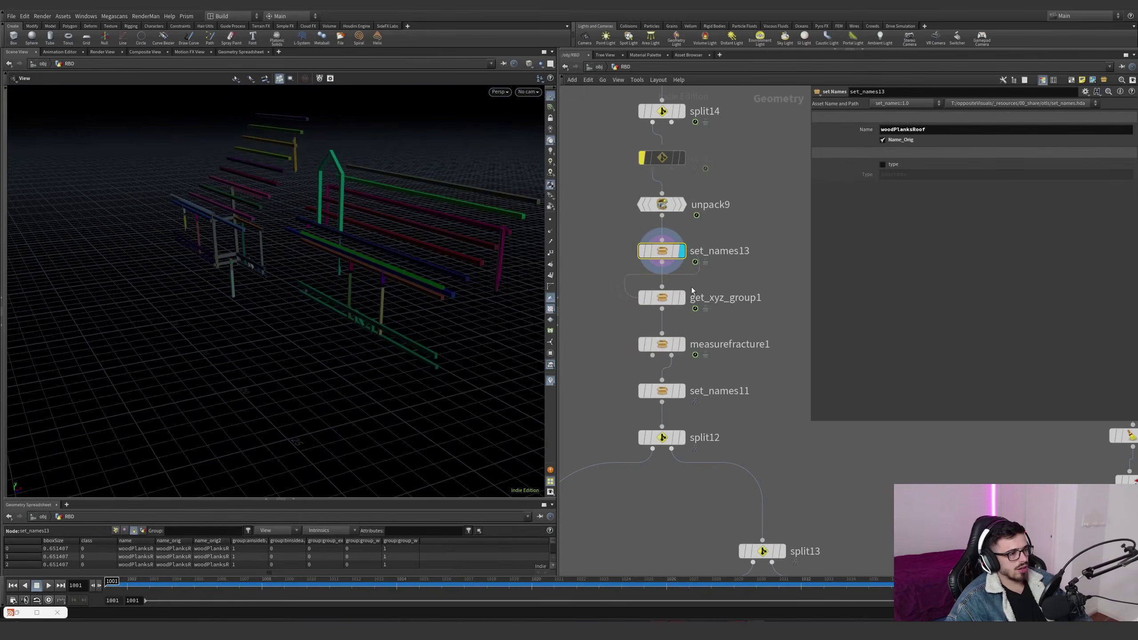
pyautogui.moveTo(430, 287); pyautogui.dragTo(372, 289)
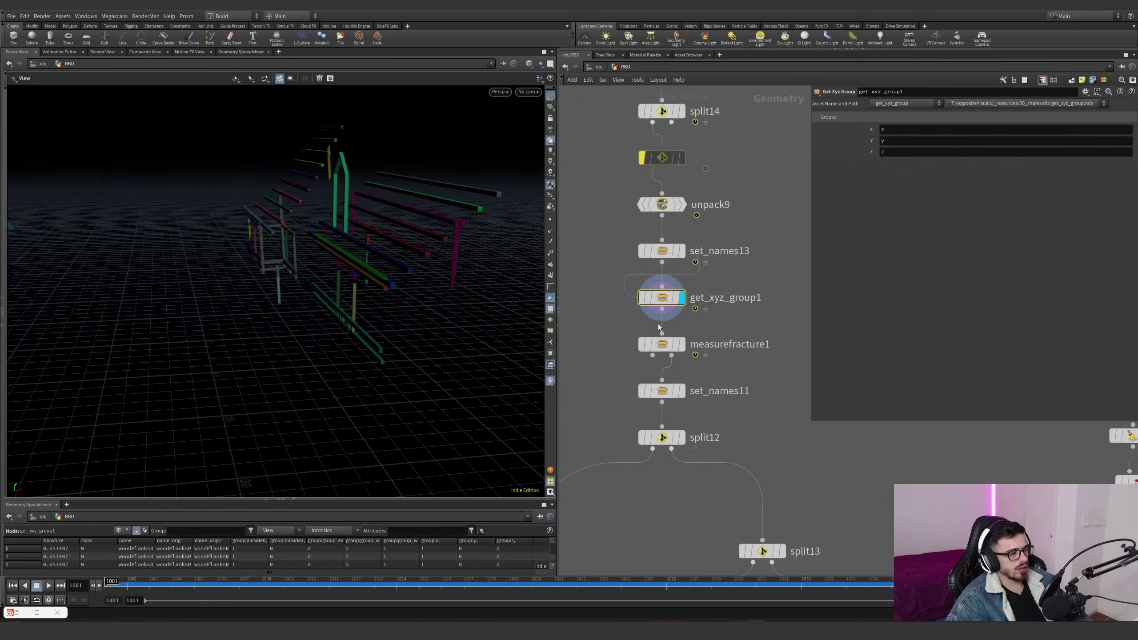
pyautogui.click(681, 344)
pyautogui.moveTo(493, 278); pyautogui.dragTo(554, 237)
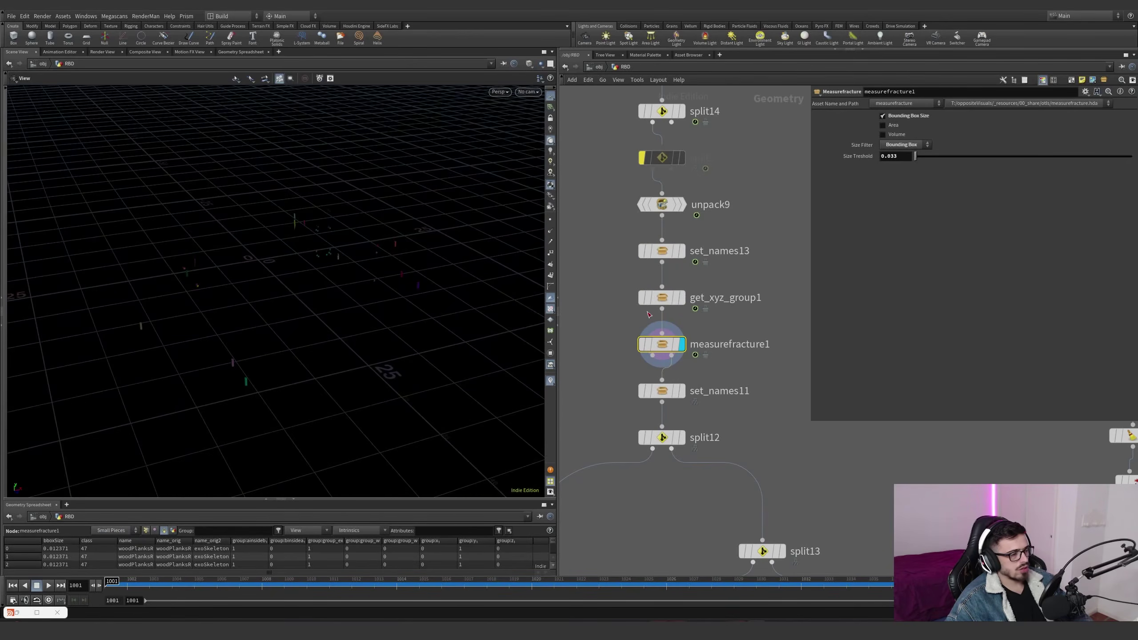
# Display set_names11 at the RBD level, then widen the spreadsheet's name column and sort the rows by it
pyautogui.click(684, 394)
pyautogui.moveTo(381, 287); pyautogui.dragTo(487, 377)
pyautogui.moveTo(156, 543); pyautogui.dragTo(211, 543)
pyautogui.click(185, 543)
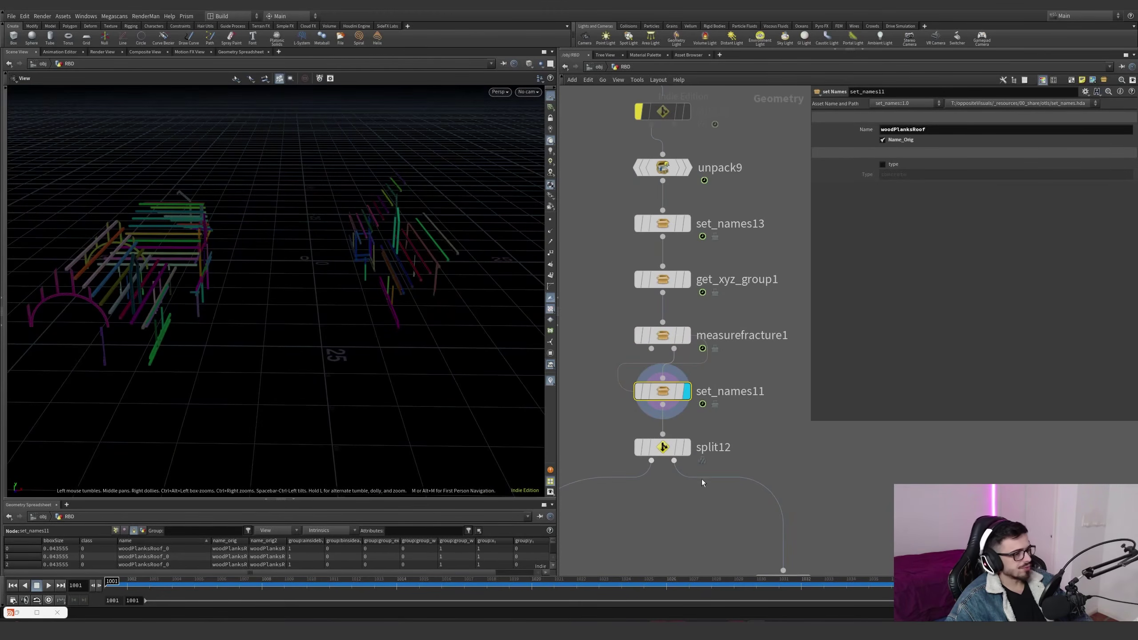
# Display split12 and then split13 to inspect how the wood planks are separated by axis group
pyautogui.click(684, 446)
pyautogui.scroll(-4, 690, 529)
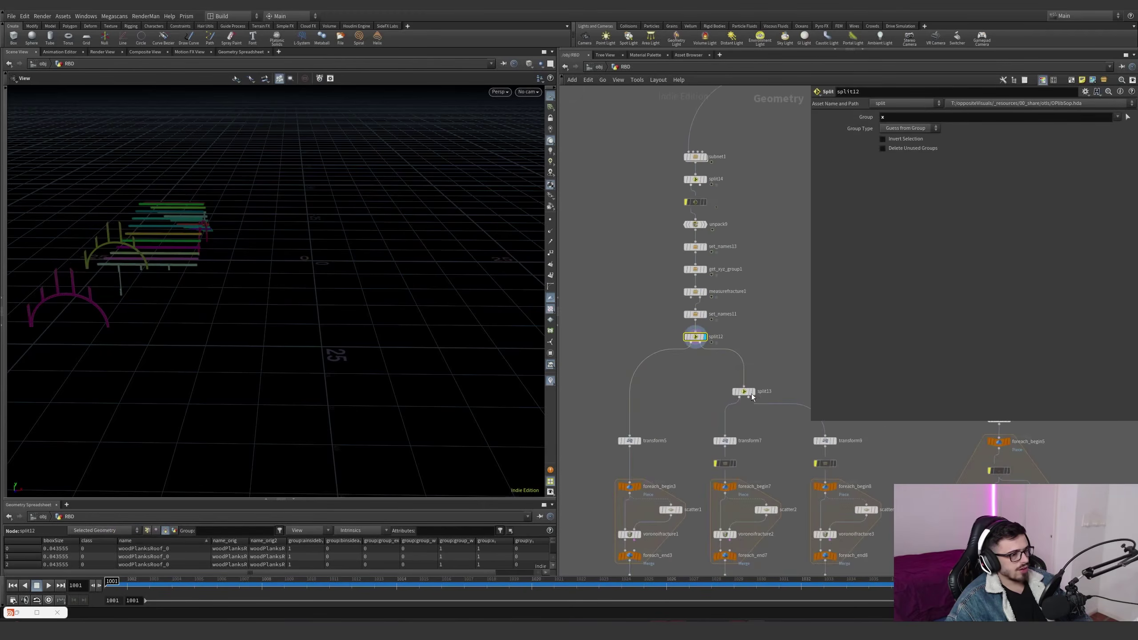
pyautogui.click(754, 393)
pyautogui.moveTo(765, 424); pyautogui.dragTo(765, 313, button='middle')
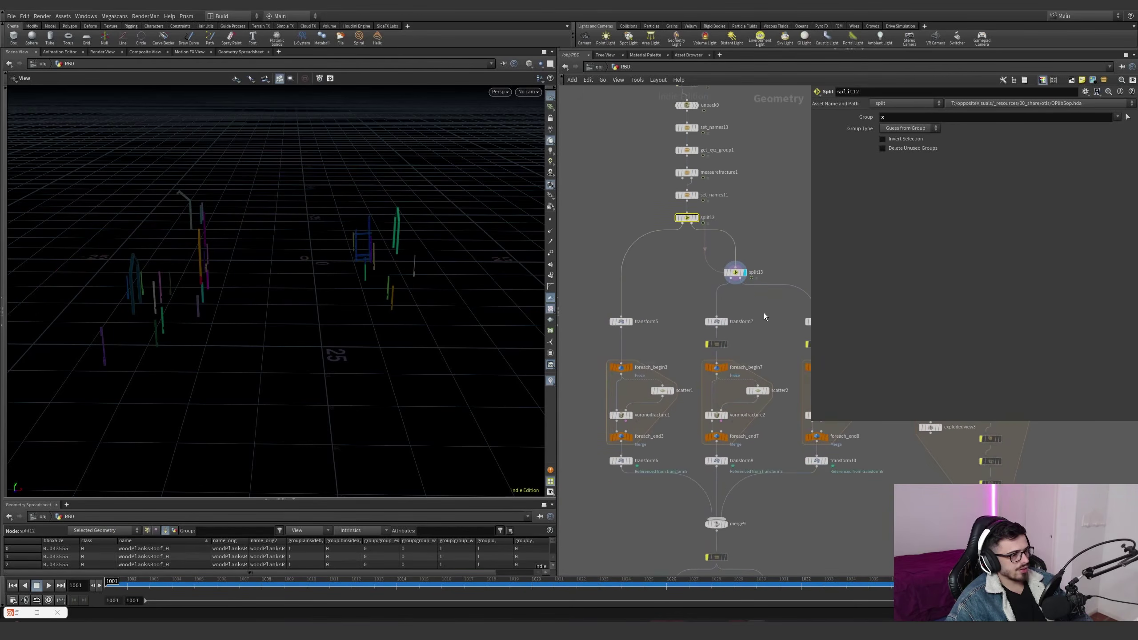
# Display transform5 below split12 and inspect the planks squashed by its 0.1 X scale
pyautogui.click(630, 323)
pyautogui.hotkey('space', 'g')
pyautogui.moveTo(369, 267); pyautogui.dragTo(341, 286)
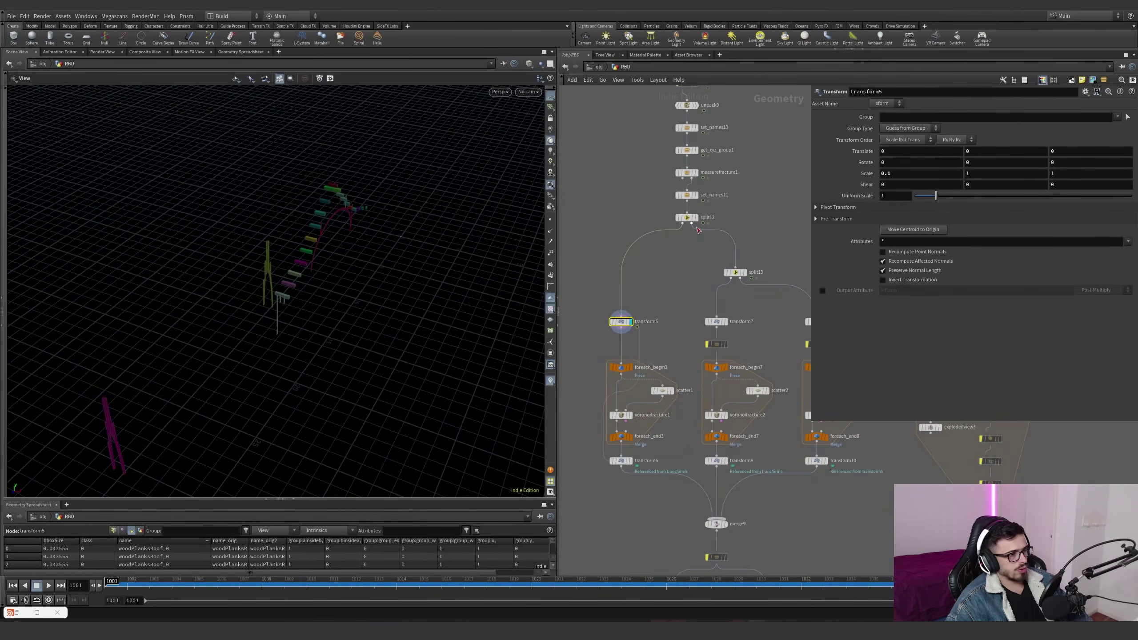
pyautogui.click(698, 219)
pyautogui.click(630, 322)
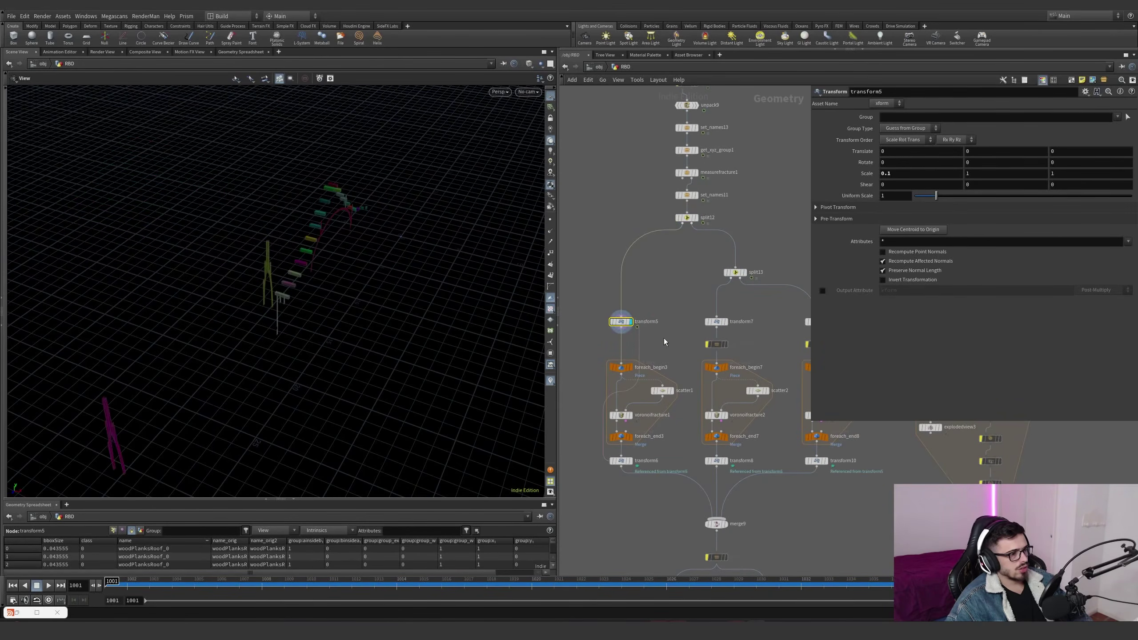
pyautogui.moveTo(330, 275); pyautogui.dragTo(269, 272)
pyautogui.moveTo(269, 272); pyautogui.dragTo(394, 226, button='right')
pyautogui.moveTo(394, 226); pyautogui.dragTo(410, 234)
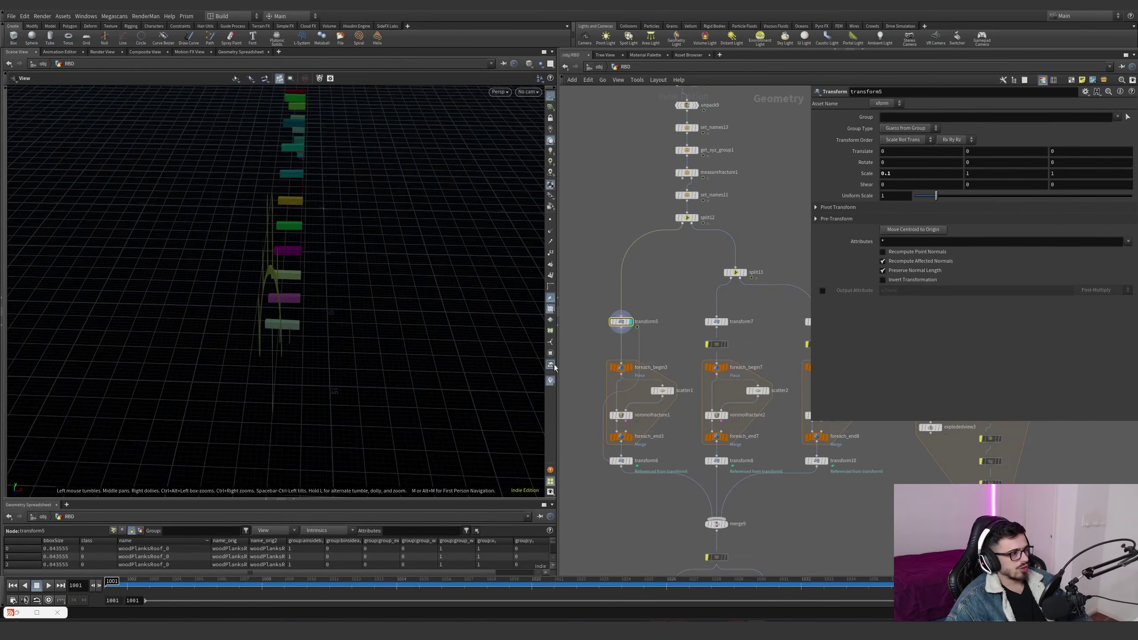
# Display scatter1 and then voronoifracture1 inside the foreach_begin3 loop to examine the fracture setup
pyautogui.scroll(2, 618, 376)
pyautogui.click(695, 397)
pyautogui.click(681, 397)
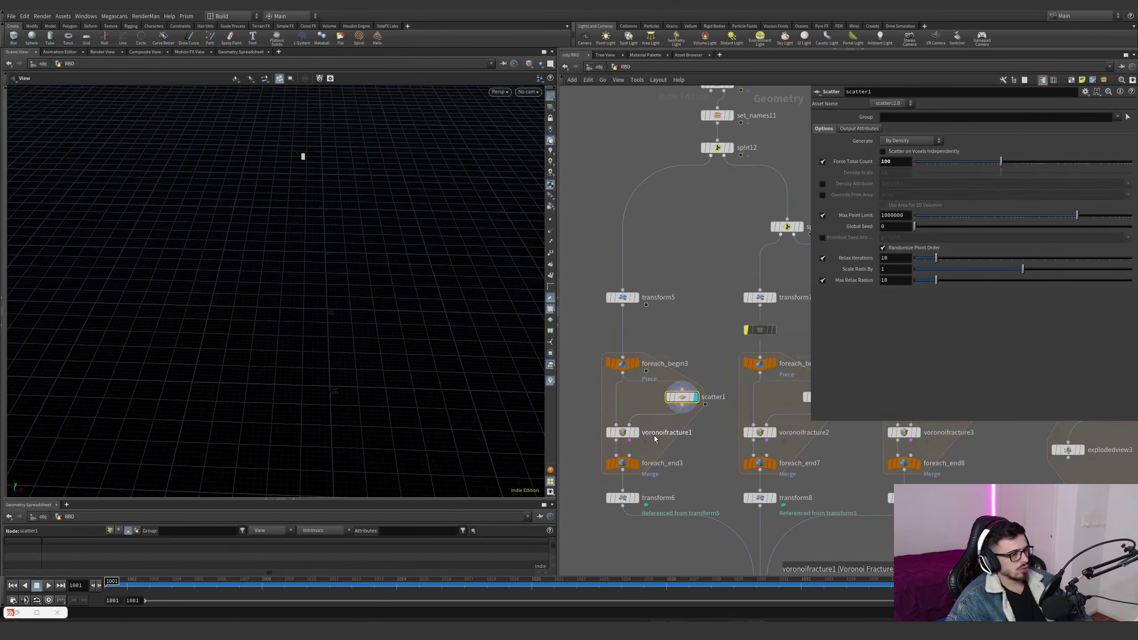
pyautogui.click(634, 433)
pyautogui.click(623, 432)
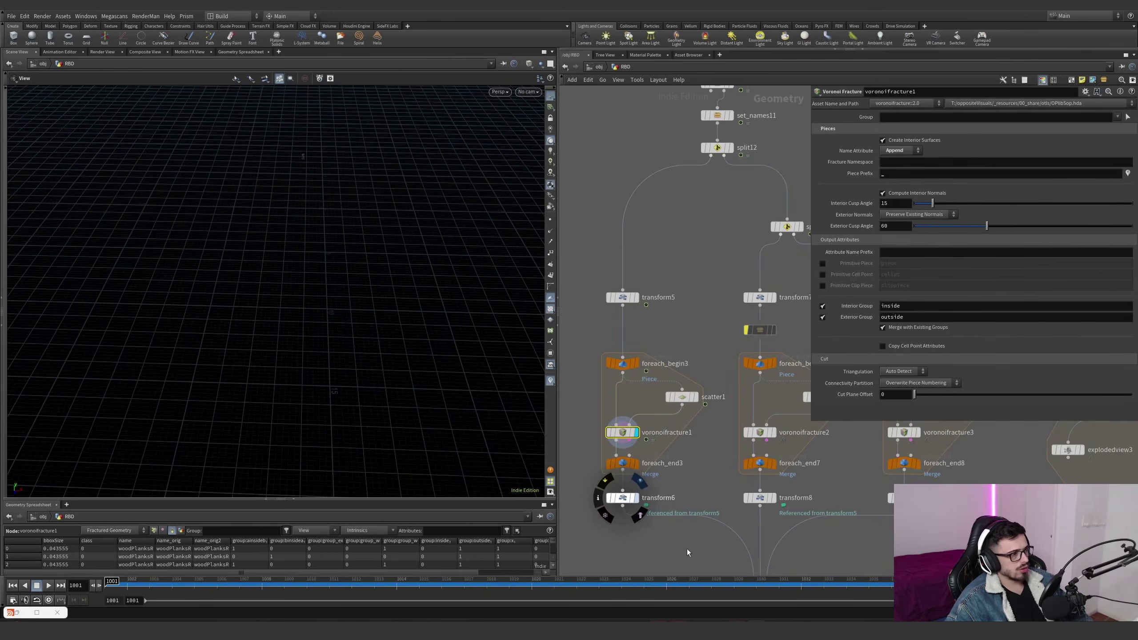
# Display transform6 below foreach_end3 and inspect the fractured planks restored by the inverted transformation
pyautogui.click(623, 497)
pyautogui.click(636, 497)
pyautogui.moveTo(203, 212); pyautogui.dragTo(453, 323)
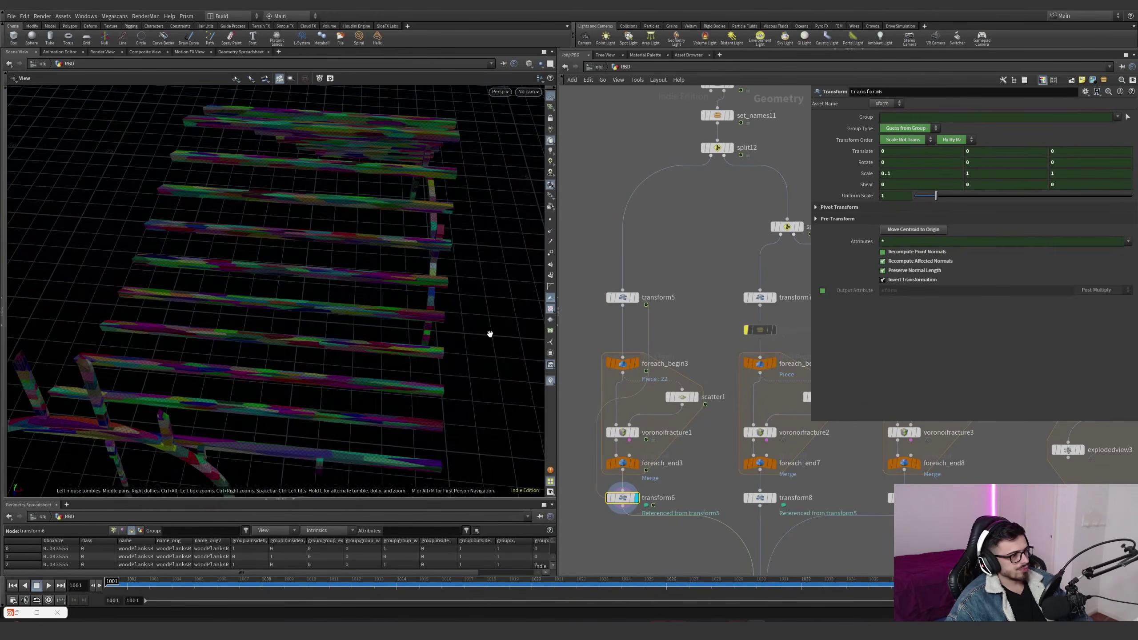
# Display merge9, where the three fractured plank branches come together
pyautogui.scroll(-3, 613, 401)
pyautogui.moveTo(721, 534); pyautogui.dragTo(663, 452, button='middle')
pyautogui.scroll(3, 663, 453)
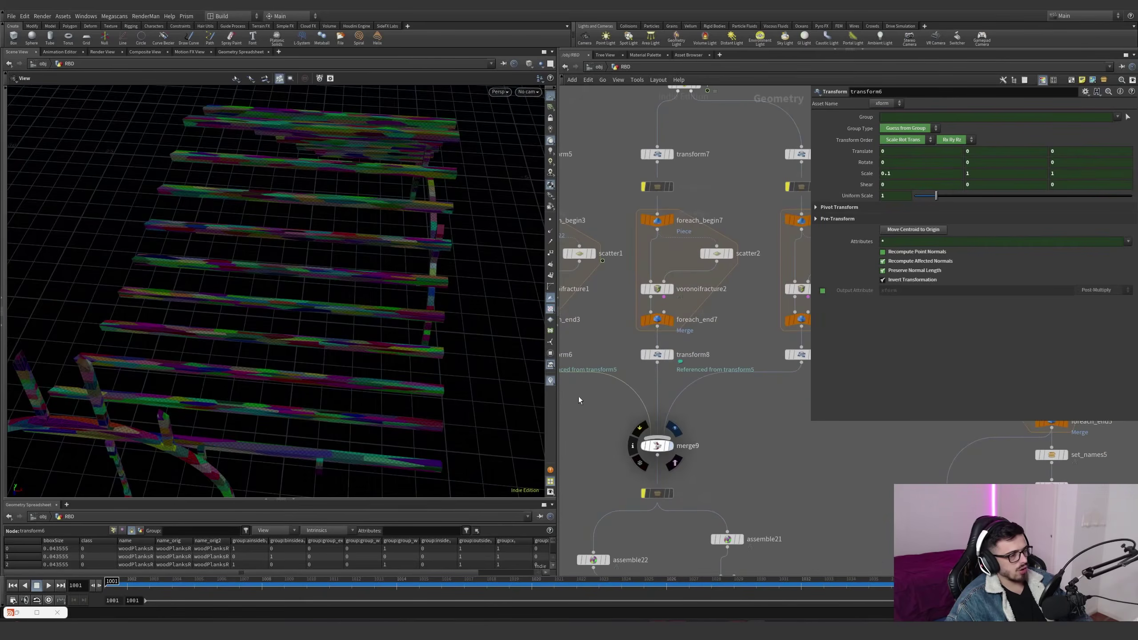
pyautogui.click(657, 445)
pyautogui.click(671, 445)
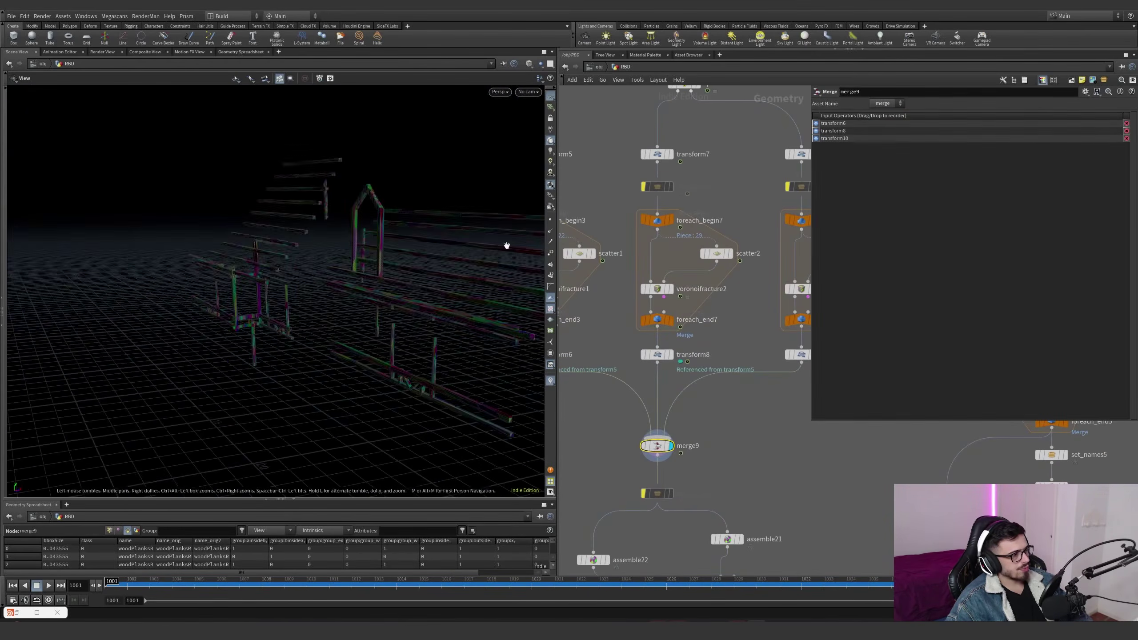
# Display assemble21 and then primitive1 below merge9 and inspect the packed planks
pyautogui.moveTo(725, 561); pyautogui.dragTo(692, 426, button='middle')
pyautogui.scroll(-2, 668, 461)
pyautogui.scroll(-1, 716, 482)
pyautogui.moveTo(717, 467); pyautogui.dragTo(726, 406, button='middle')
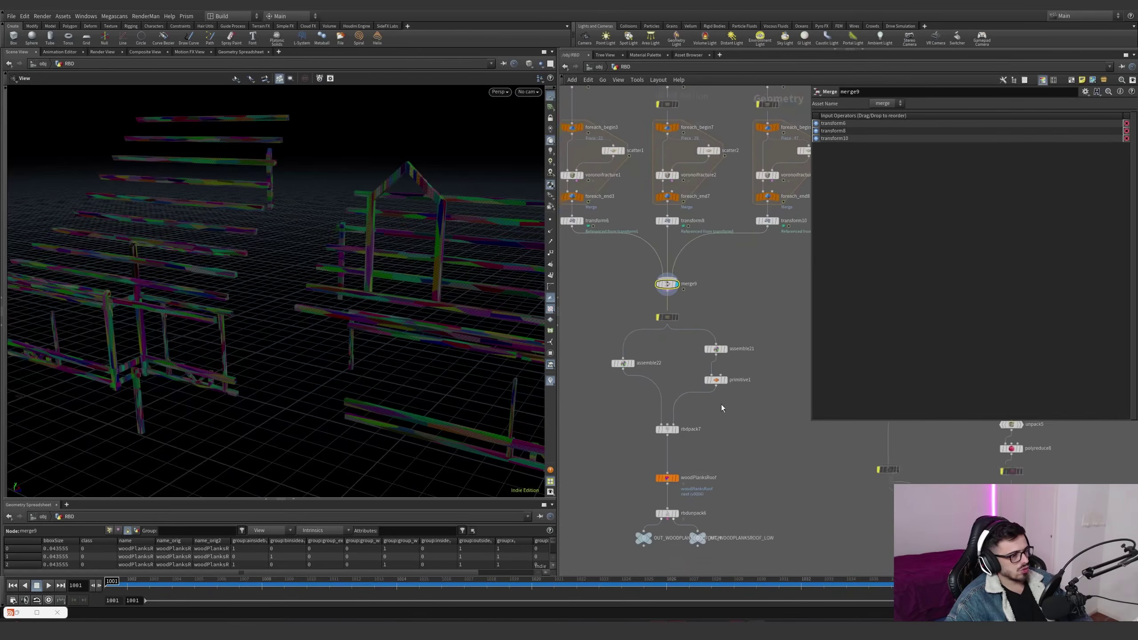
pyautogui.scroll(2, 723, 391)
pyautogui.click(725, 332)
pyautogui.click(713, 332)
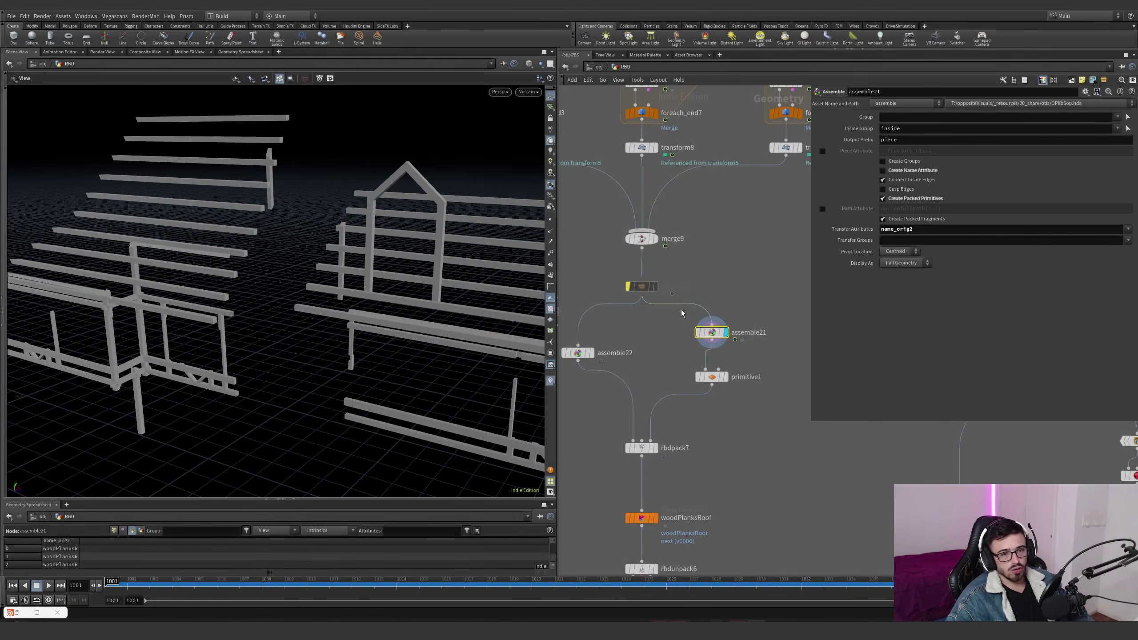
pyautogui.click(726, 377)
pyautogui.click(712, 377)
pyautogui.moveTo(528, 233); pyautogui.dragTo(434, 297)
# Display the woodPlanksRoof file cache and review its settings at the end of the plank chain
pyautogui.moveTo(655, 520); pyautogui.dragTo(646, 417, button='middle')
pyautogui.scroll(1, 647, 416)
pyautogui.click(646, 415)
pyautogui.moveTo(686, 445); pyautogui.dragTo(565, 382)
pyautogui.scroll(-6, 701, 418)
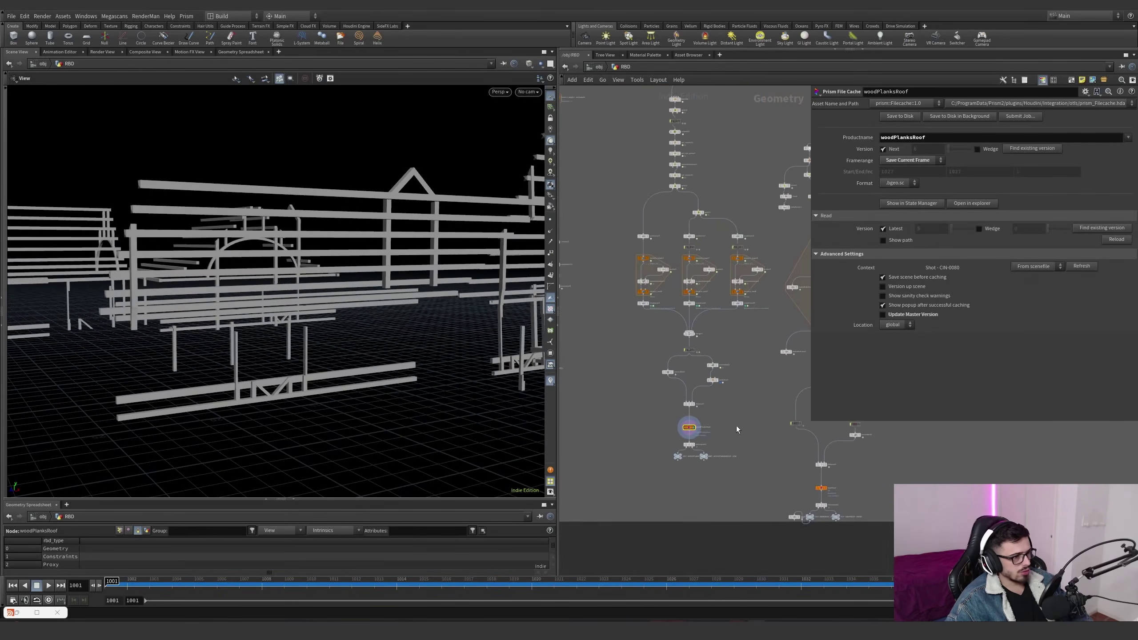
# Display the node feeding fuse1 and then fuse1 itself, and inspect the base roof geometry
pyautogui.scroll(6, 725, 286)
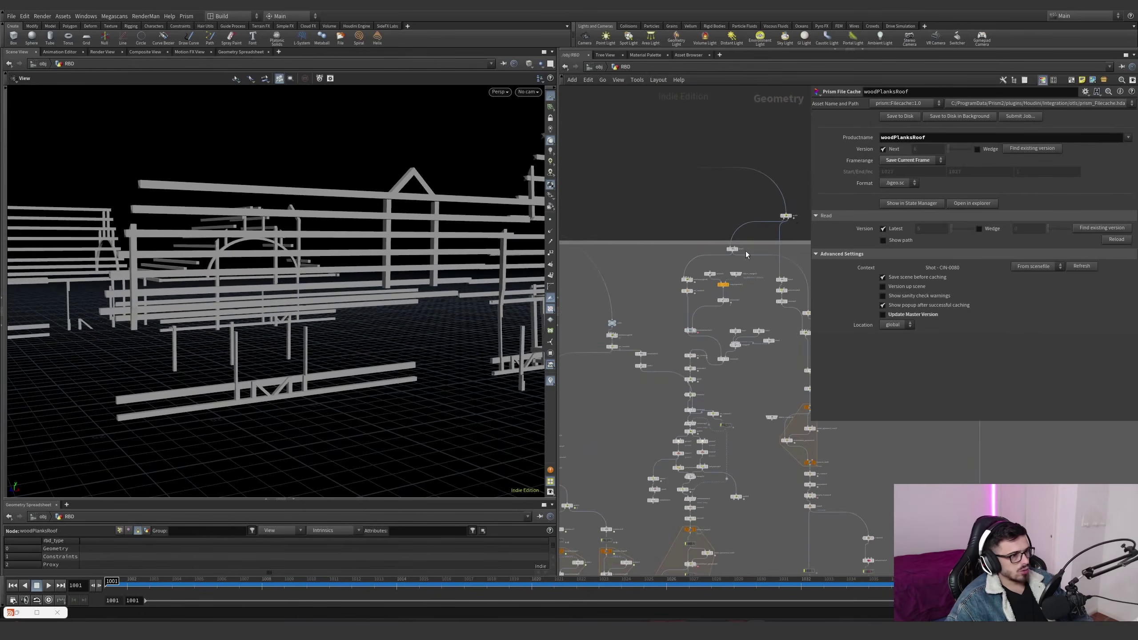
pyautogui.click(796, 224)
pyautogui.moveTo(403, 237); pyautogui.dragTo(242, 273)
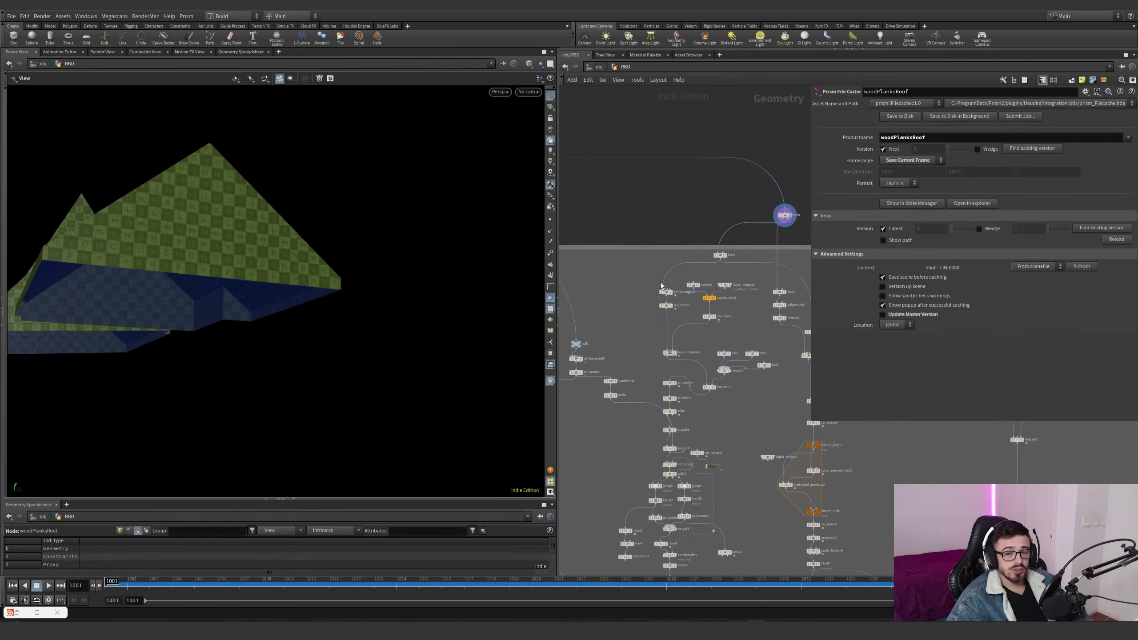
pyautogui.scroll(2, 722, 304)
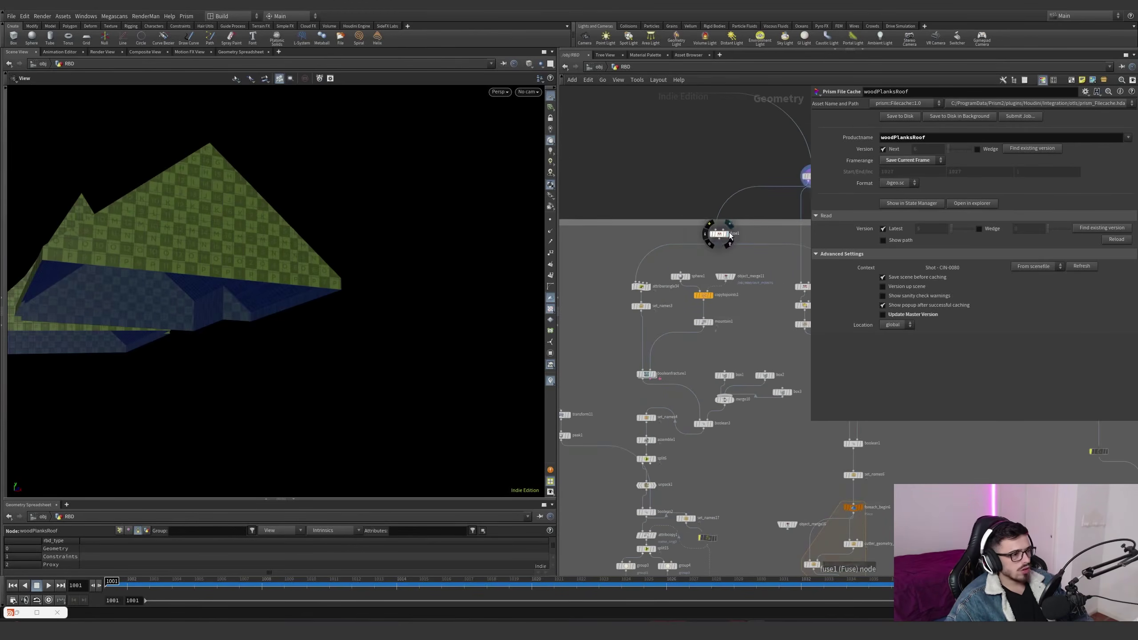
pyautogui.click(719, 233)
pyautogui.scroll(2, 694, 271)
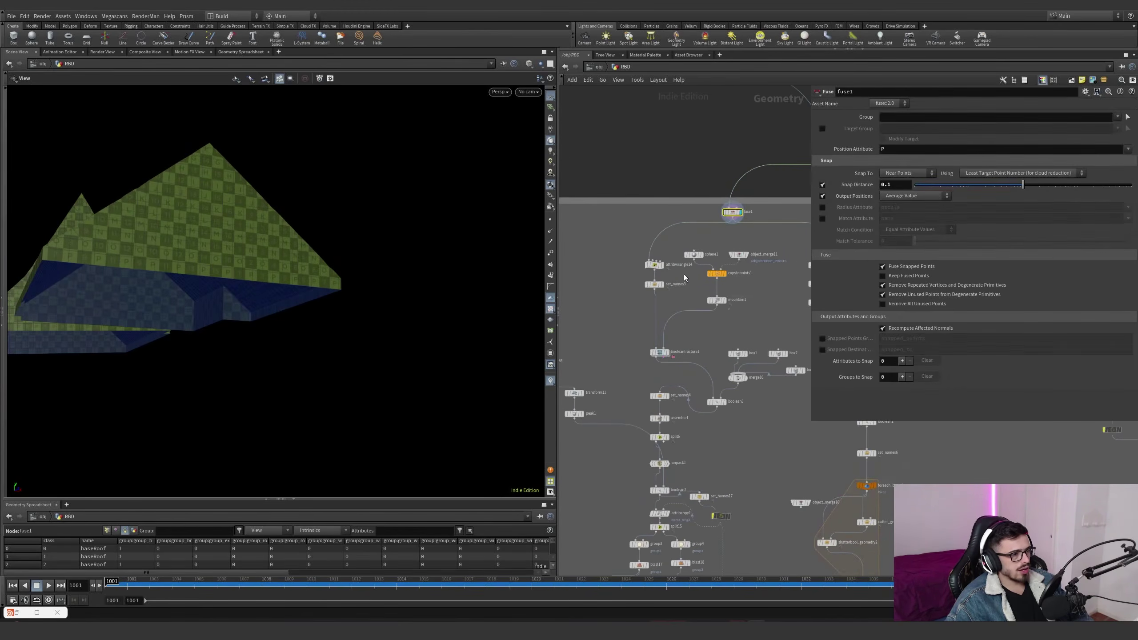
pyautogui.scroll(-3, 665, 269)
pyautogui.moveTo(300, 245); pyautogui.dragTo(243, 258)
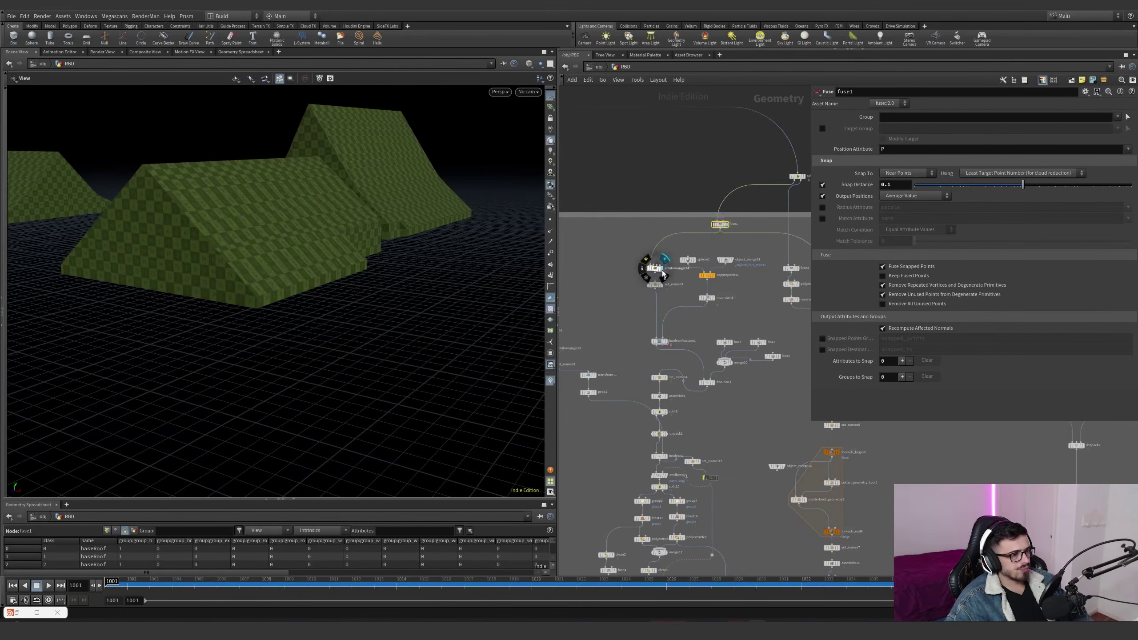
# Display booleanfracture1 in the base roof chain and inspect the fractured roof pieces from several angles
pyautogui.click(656, 268)
pyautogui.scroll(2, 700, 291)
pyautogui.click(642, 379)
pyautogui.moveTo(650, 412); pyautogui.dragTo(596, 360)
pyautogui.moveTo(398, 258); pyautogui.dragTo(334, 261)
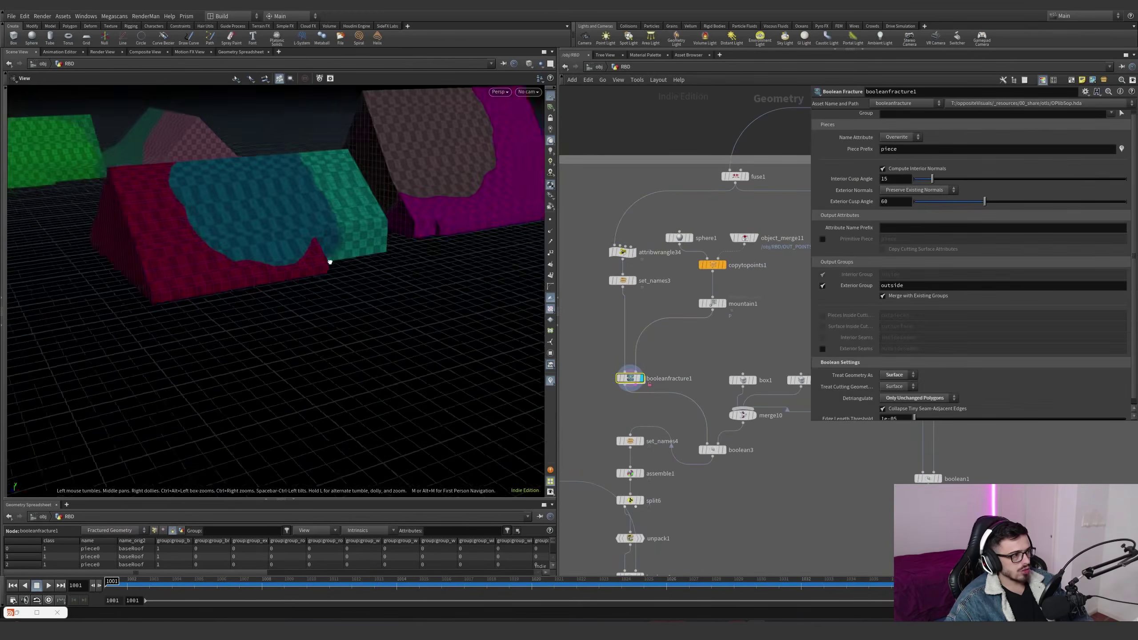
pyautogui.moveTo(334, 261); pyautogui.dragTo(287, 226, button='right')
pyautogui.moveTo(287, 226); pyautogui.dragTo(482, 303)
# Overlay the copytopoints1 spheres on the roof pieces, then open the settings of object_merge11
pyautogui.click(722, 265)
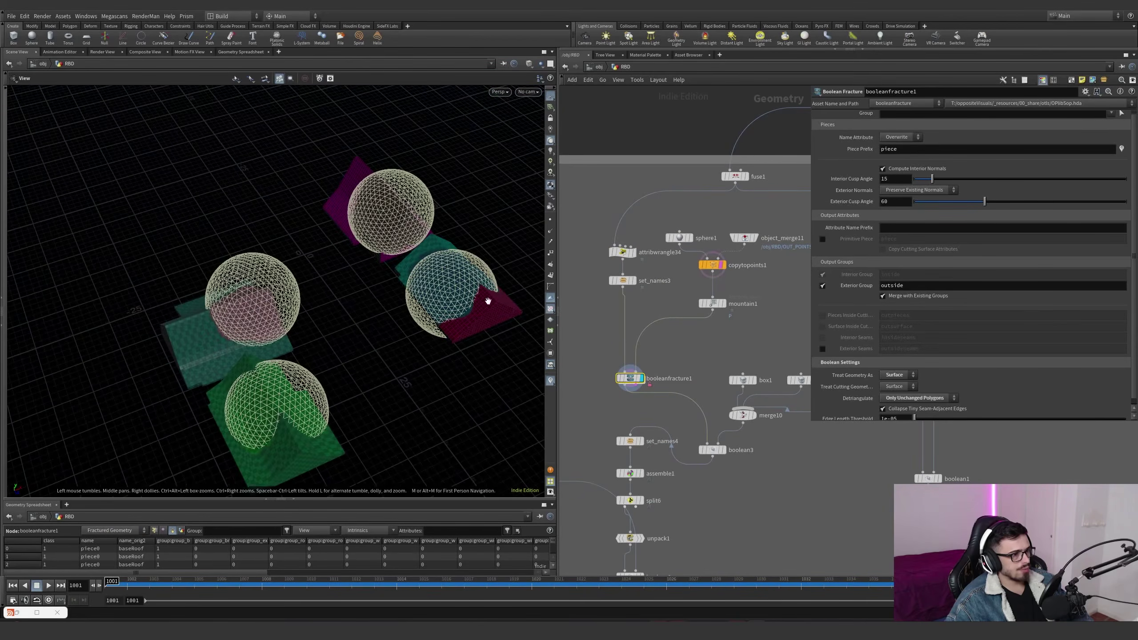
pyautogui.moveTo(768, 260); pyautogui.dragTo(714, 268, button='middle')
pyautogui.moveTo(415, 318); pyautogui.dragTo(478, 315)
pyautogui.click(698, 246)
pyautogui.click(692, 246)
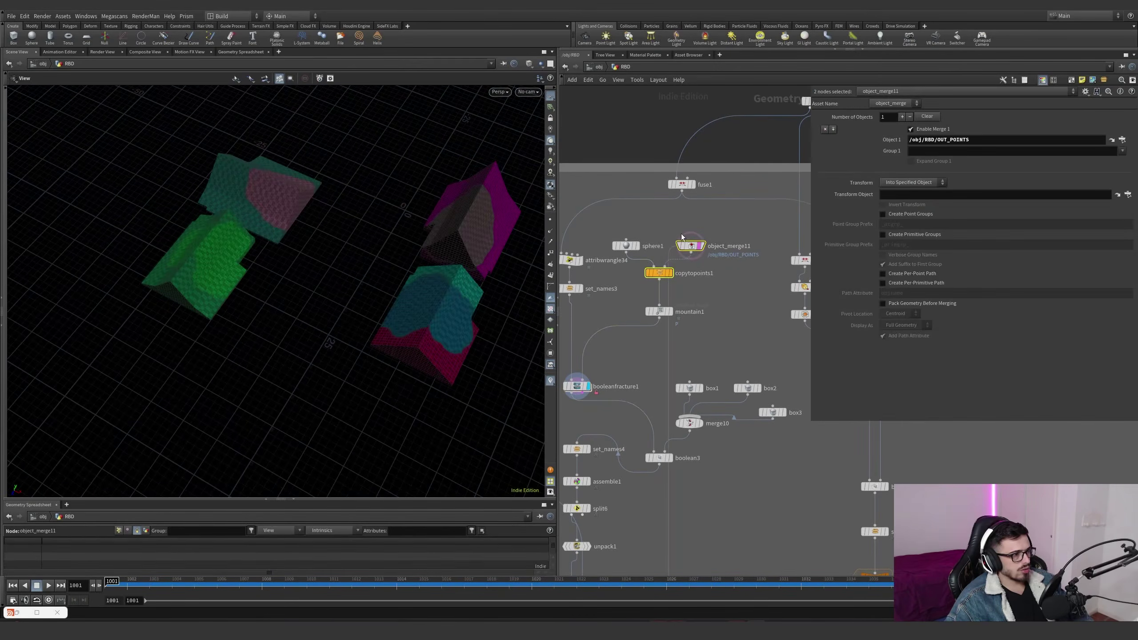
# Locate the OUT_POINTS null that object_merge11 references in the network, then return to the roof chain
pyautogui.scroll(-10, 686, 254)
pyautogui.scroll(10, 713, 385)
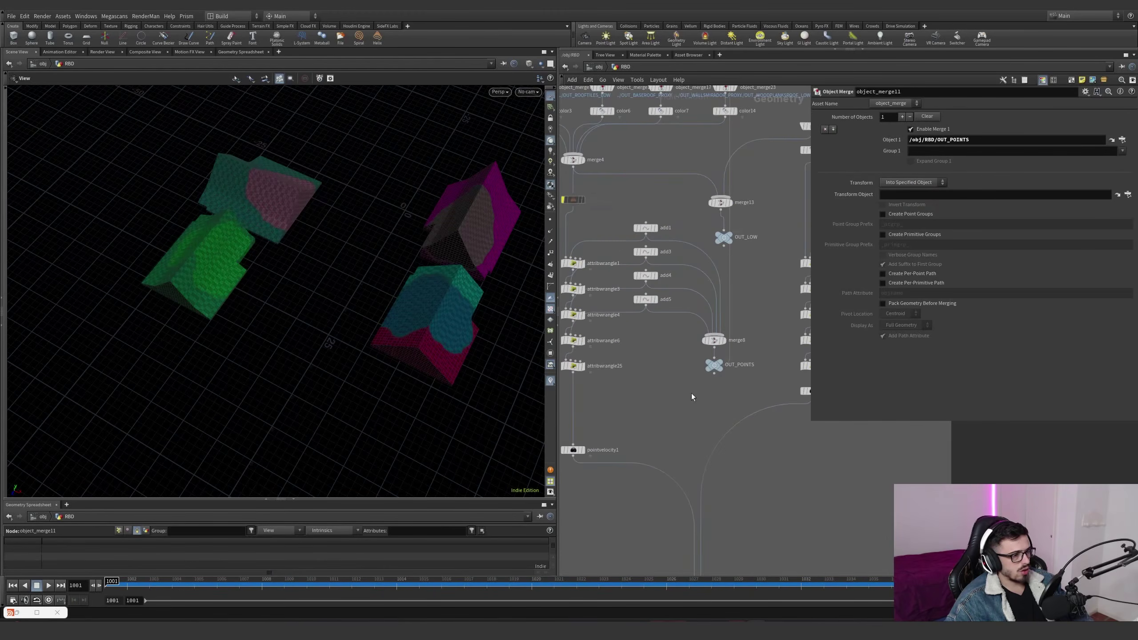
pyautogui.scroll(-10, 673, 388)
pyautogui.scroll(8, 679, 287)
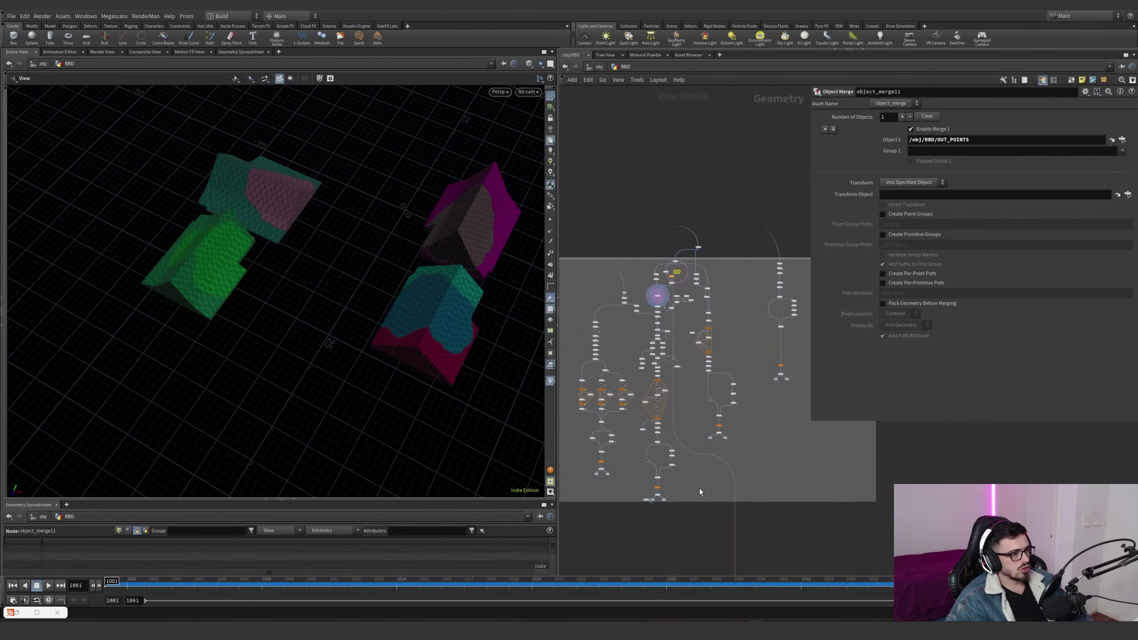
pyautogui.scroll(5, 627, 325)
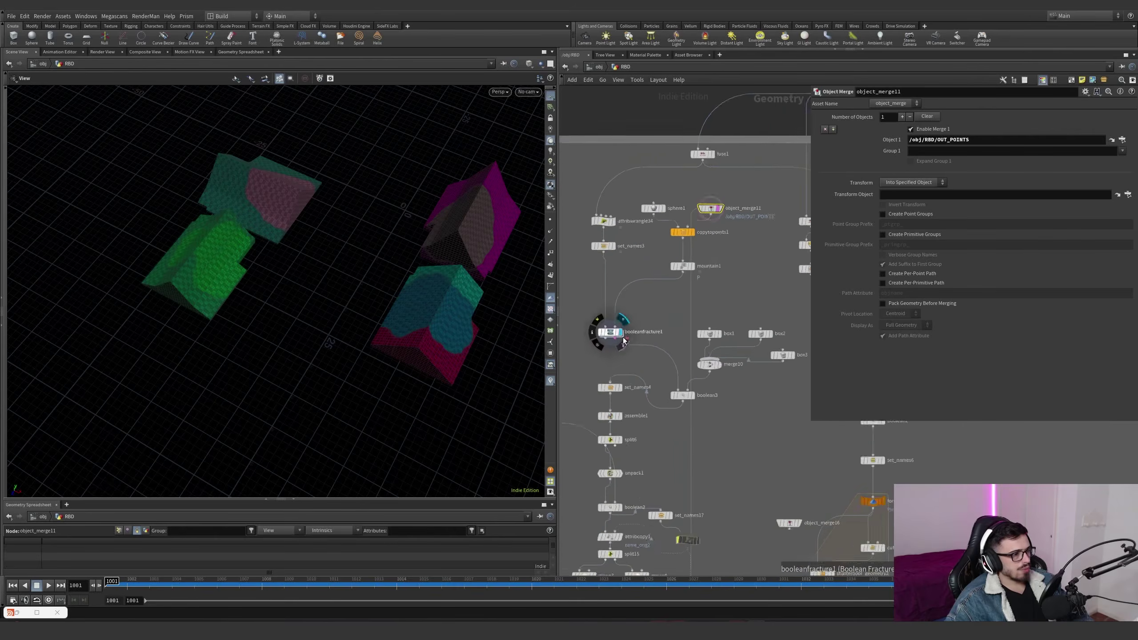
# Compare the copytopoints1 cutting spheres with the roof pieces produced by booleanfracture1
pyautogui.click(608, 331)
pyautogui.moveTo(459, 289); pyautogui.dragTo(435, 294)
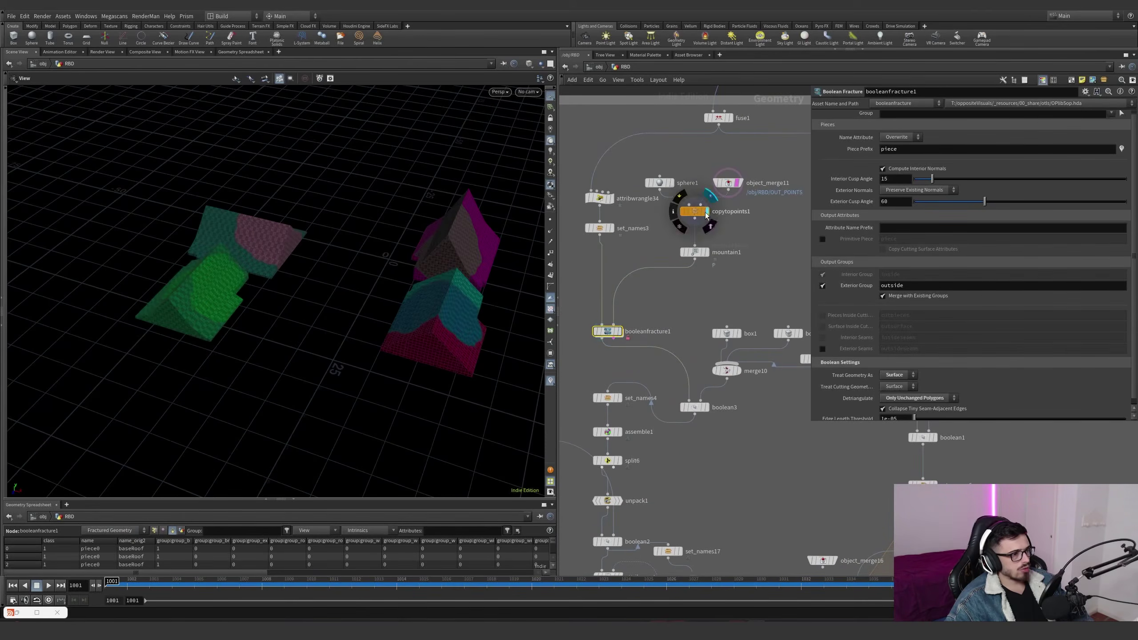
pyautogui.click(707, 212)
pyautogui.click(694, 211)
pyautogui.click(620, 331)
pyautogui.click(606, 331)
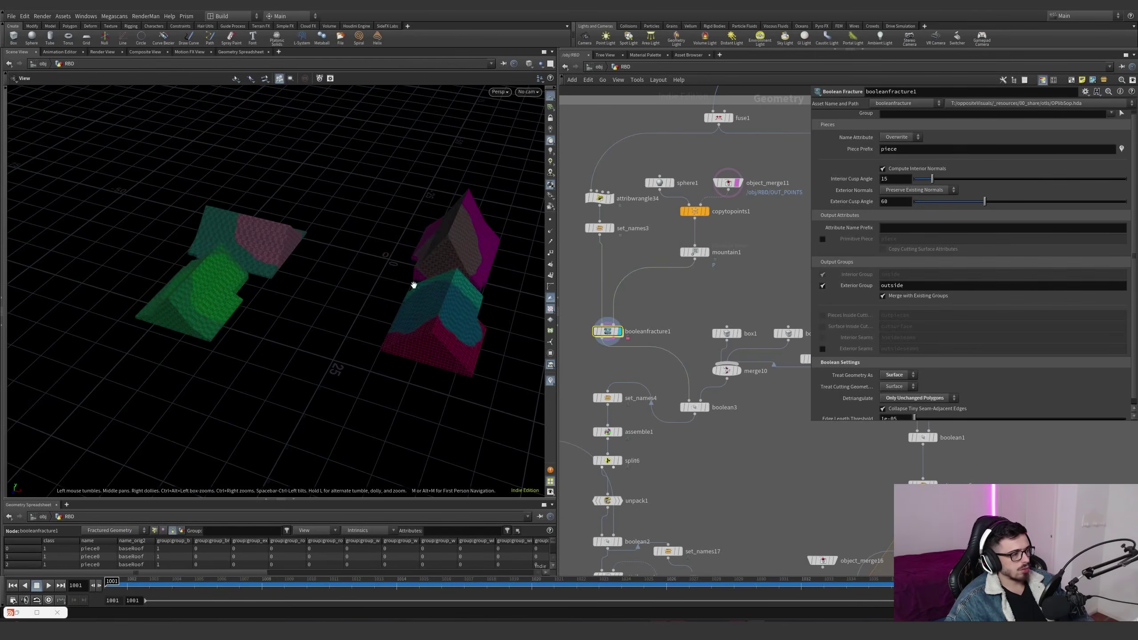
# Dismiss the autosave prompt, then display boolean3 and review its subtract settings
pyautogui.hotkey('ctrl', 's')
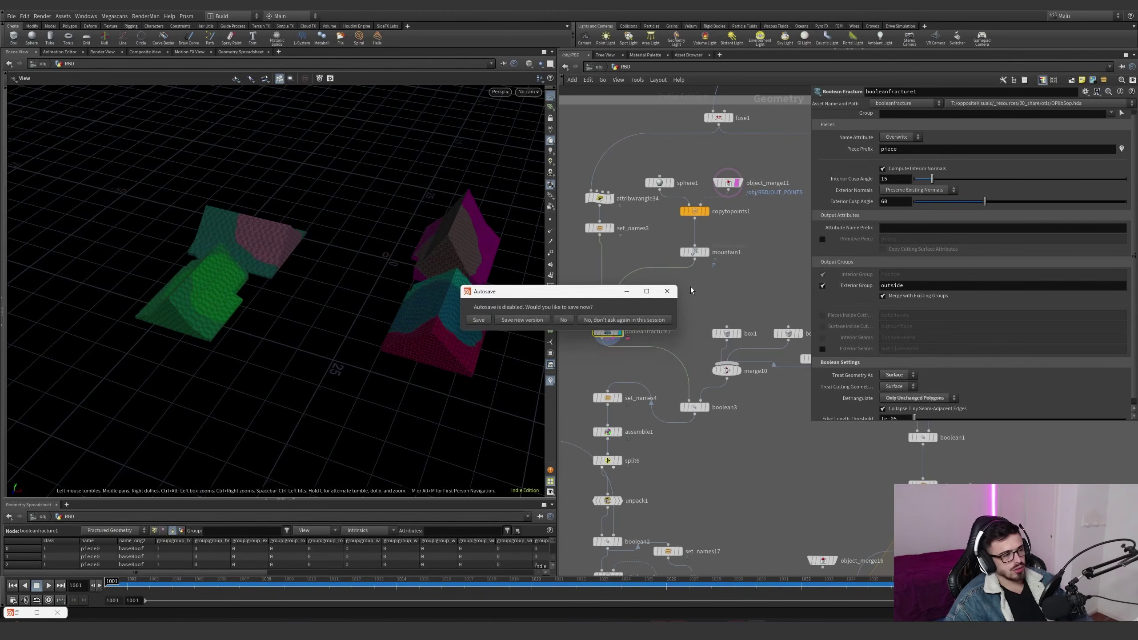
pyautogui.click(672, 291)
pyautogui.scroll(2, 701, 411)
pyautogui.moveTo(702, 411); pyautogui.dragTo(689, 338, button='middle')
pyautogui.click(694, 337)
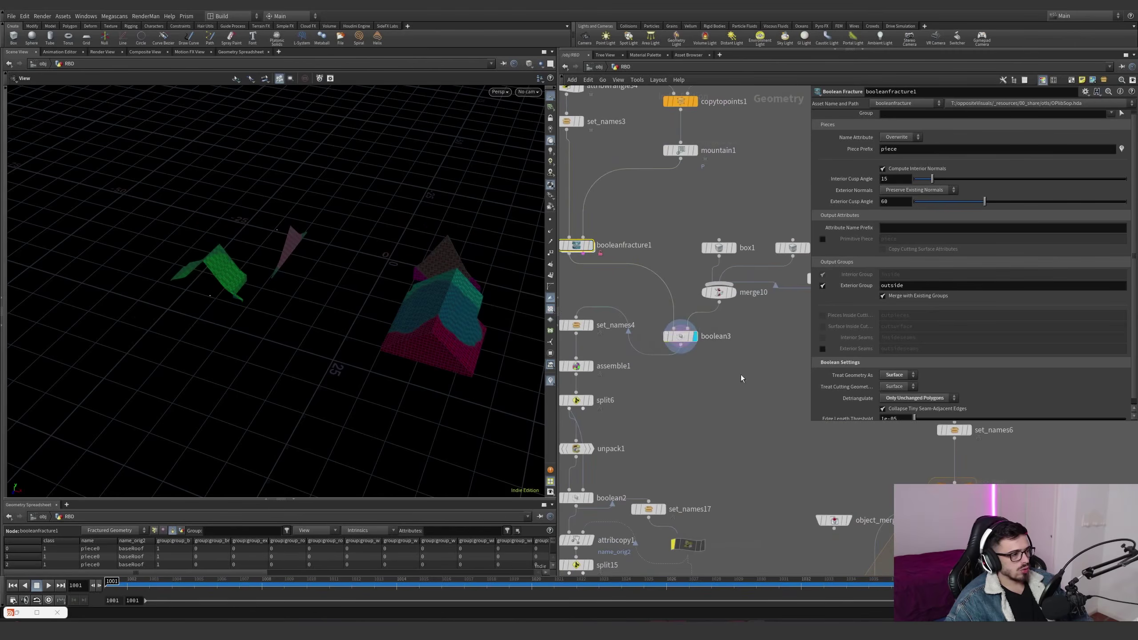
pyautogui.moveTo(742, 379); pyautogui.dragTo(668, 325)
pyautogui.moveTo(417, 278); pyautogui.dragTo(502, 269)
# Display merge10 and inspect the boxes that feed boolean3 as cutters
pyautogui.scroll(-2, 677, 289)
pyautogui.click(724, 293)
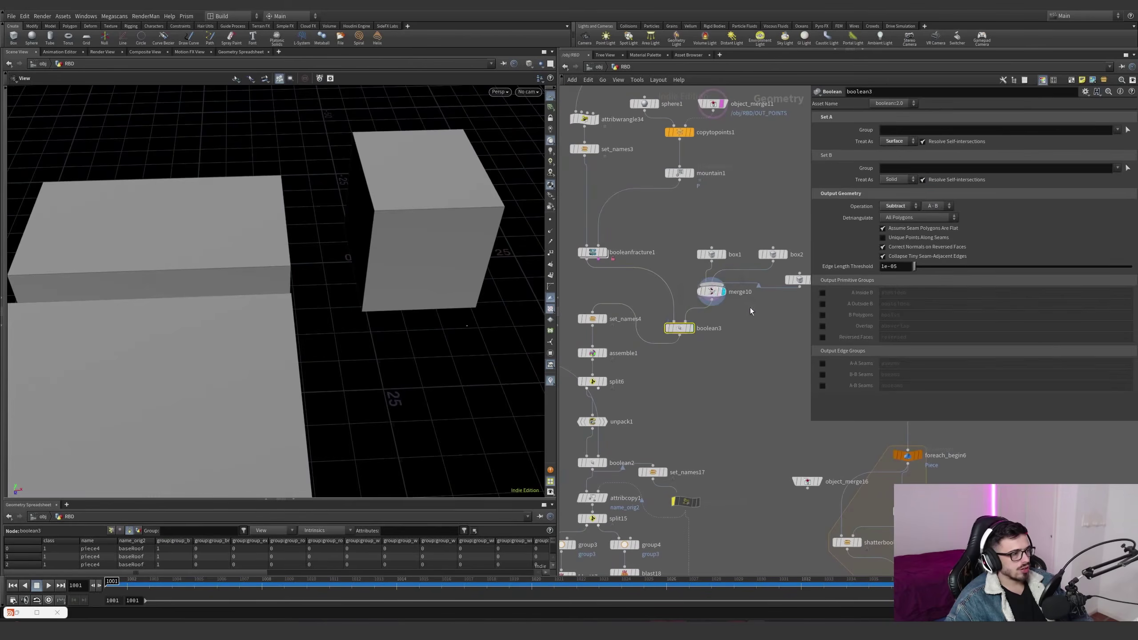
pyautogui.moveTo(754, 310); pyautogui.dragTo(692, 280)
pyautogui.scroll(-3, 434, 272)
pyautogui.moveTo(740, 328); pyautogui.dragTo(779, 328, button='middle')
pyautogui.moveTo(516, 252); pyautogui.dragTo(465, 186)
# Look through the IMPORT_ShotCam render camera, then display boolean3 and inspect the remaining roof pieces
pyautogui.click(527, 92)
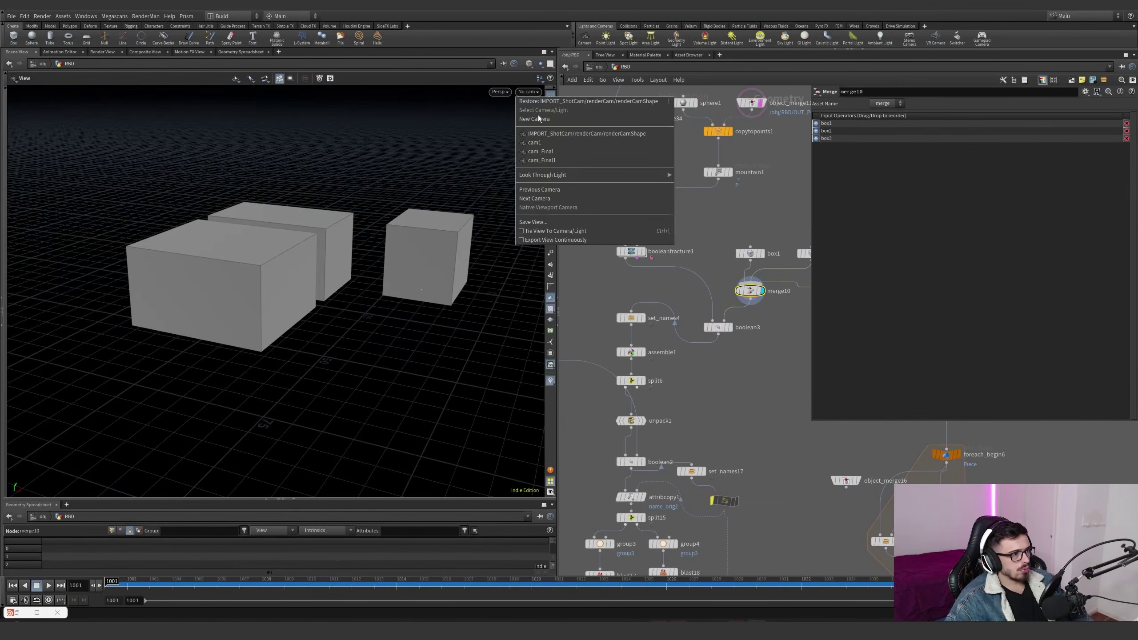
pyautogui.click(548, 136)
pyautogui.moveTo(331, 308); pyautogui.dragTo(247, 362, button='right')
pyautogui.click(719, 327)
pyautogui.moveTo(289, 330); pyautogui.dragTo(466, 337)
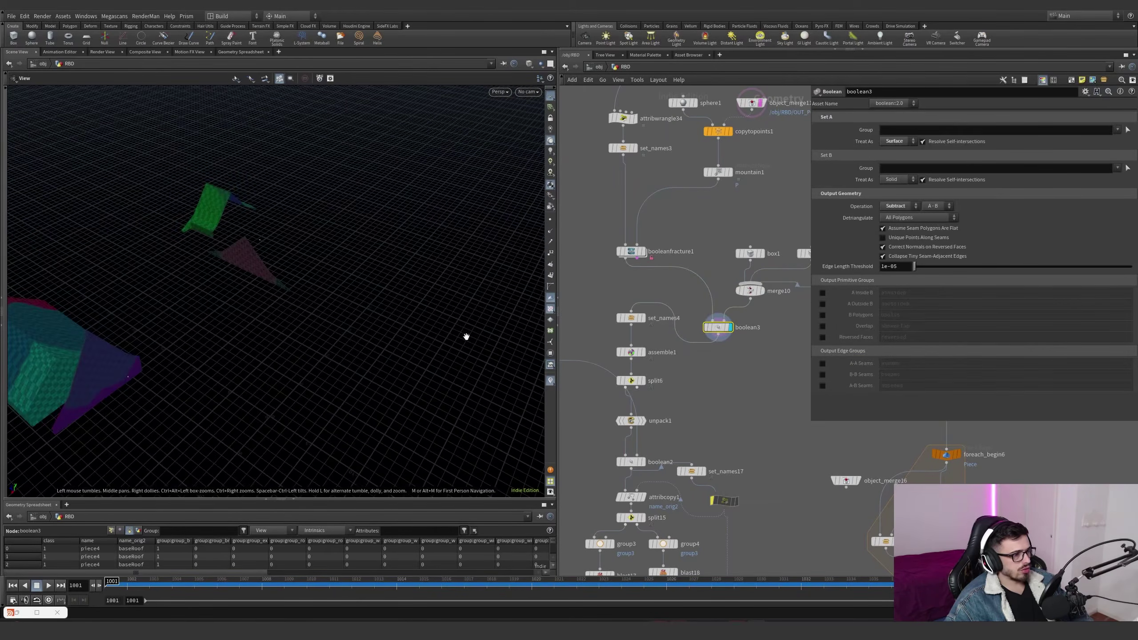
# Overlay the merge10 boxes on the boolean3 result and examine which roof areas they remove
pyautogui.click(644, 257)
pyautogui.click(729, 328)
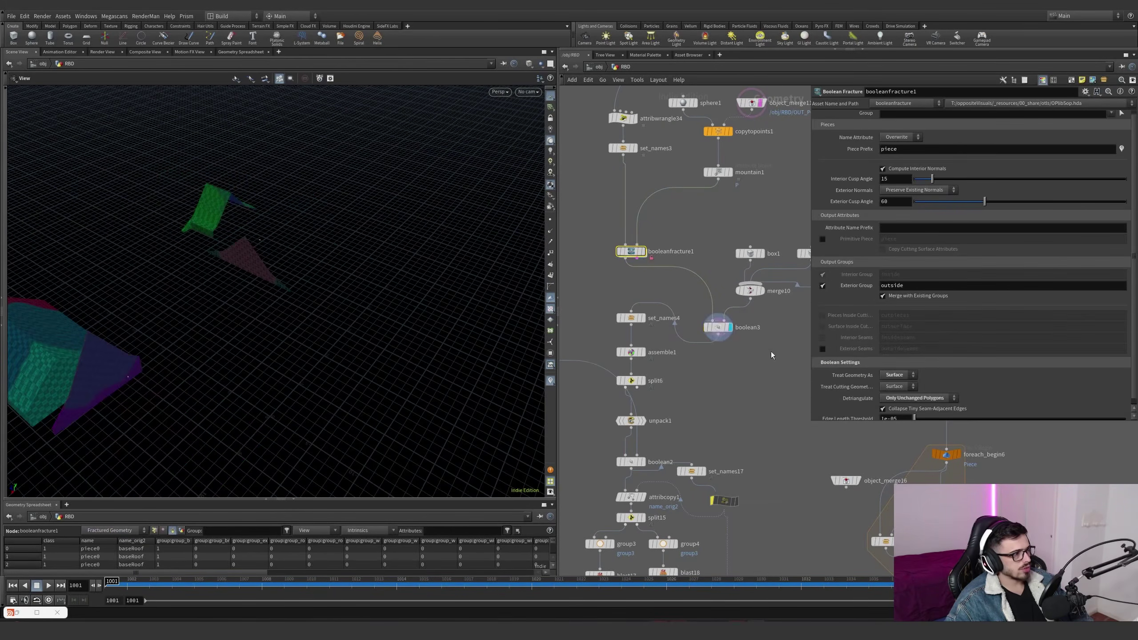
pyautogui.moveTo(340, 280); pyautogui.dragTo(297, 287)
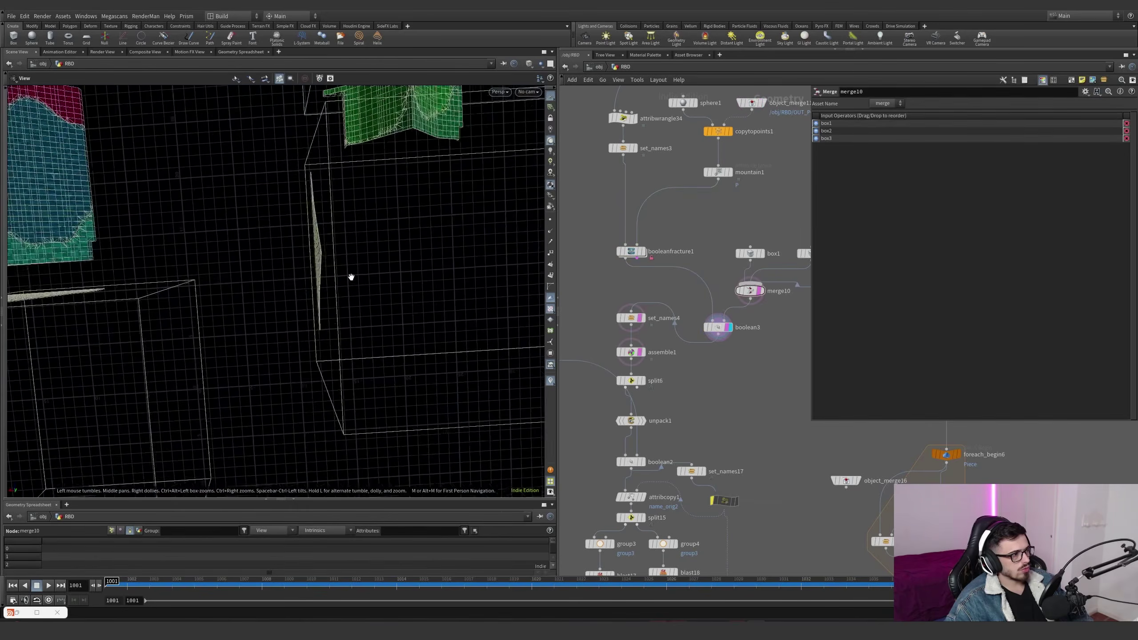
pyautogui.moveTo(351, 277); pyautogui.dragTo(290, 314)
pyautogui.moveTo(290, 314); pyautogui.dragTo(183, 338, button='right')
pyautogui.moveTo(183, 338); pyautogui.dragTo(259, 317, button='middle')
pyautogui.moveTo(259, 317); pyautogui.dragTo(241, 318, button='right')
pyautogui.moveTo(241, 318); pyautogui.dragTo(250, 324)
# Display assemble1 and then split6, and inspect the roof pieces that split6 separates
pyautogui.moveTo(673, 365); pyautogui.dragTo(621, 344)
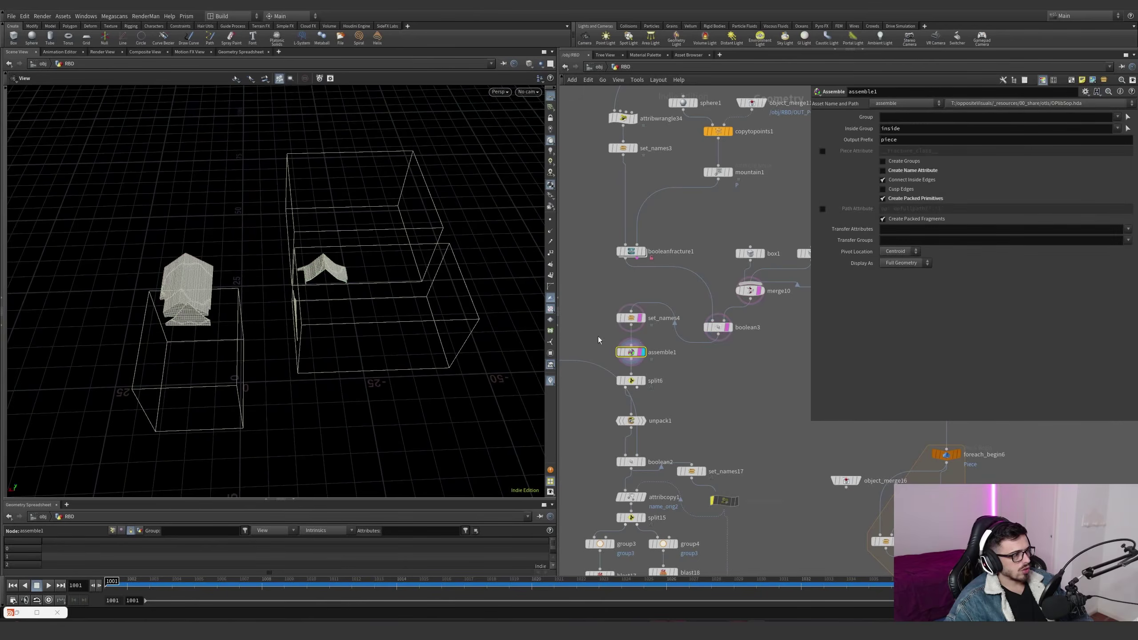
pyautogui.click(646, 303)
pyautogui.click(643, 352)
pyautogui.scroll(1, 645, 381)
pyautogui.click(643, 381)
pyautogui.moveTo(686, 406); pyautogui.dragTo(608, 372)
pyautogui.moveTo(309, 324); pyautogui.dragTo(266, 292)
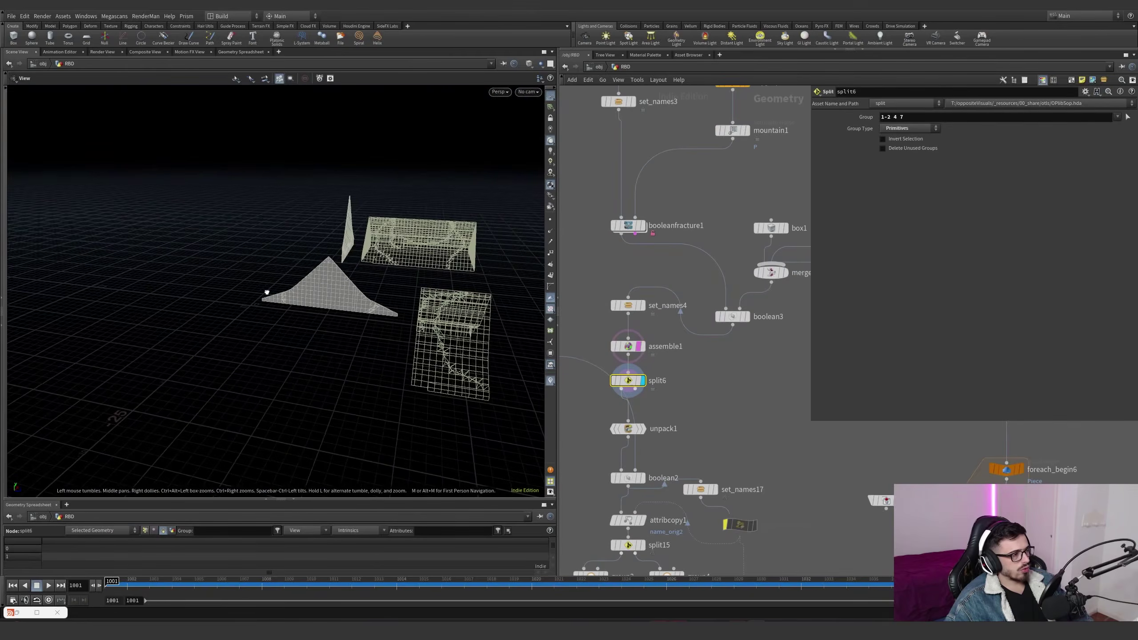
# Display unpack1 and inspect the unpacked base roof pieces
pyautogui.scroll(-5, 684, 352)
pyautogui.scroll(3, 688, 358)
pyautogui.click(705, 331)
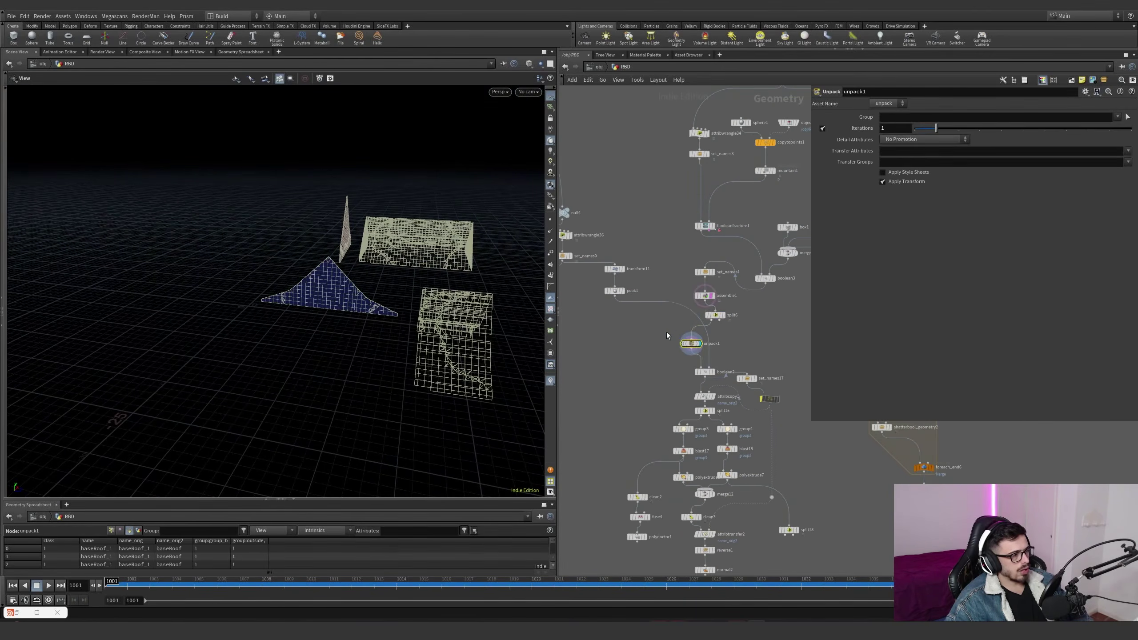
pyautogui.moveTo(448, 310); pyautogui.dragTo(398, 332)
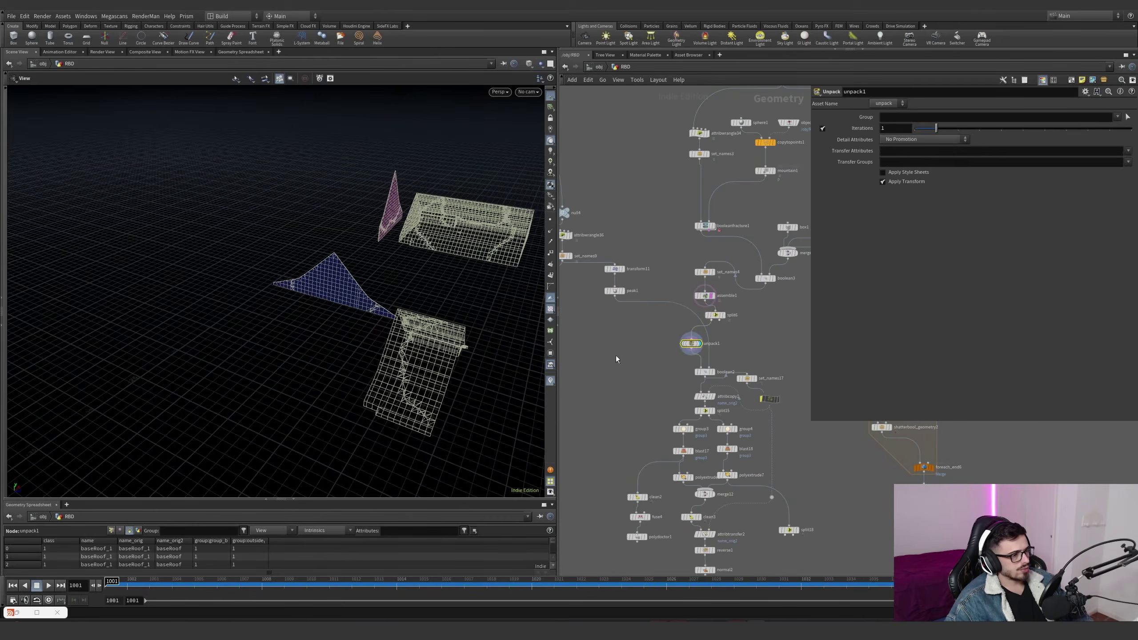
# Display set_names9 and then peak1, and inspect the roof wood planks that feed boolean2 as cutters
pyautogui.scroll(4, 699, 373)
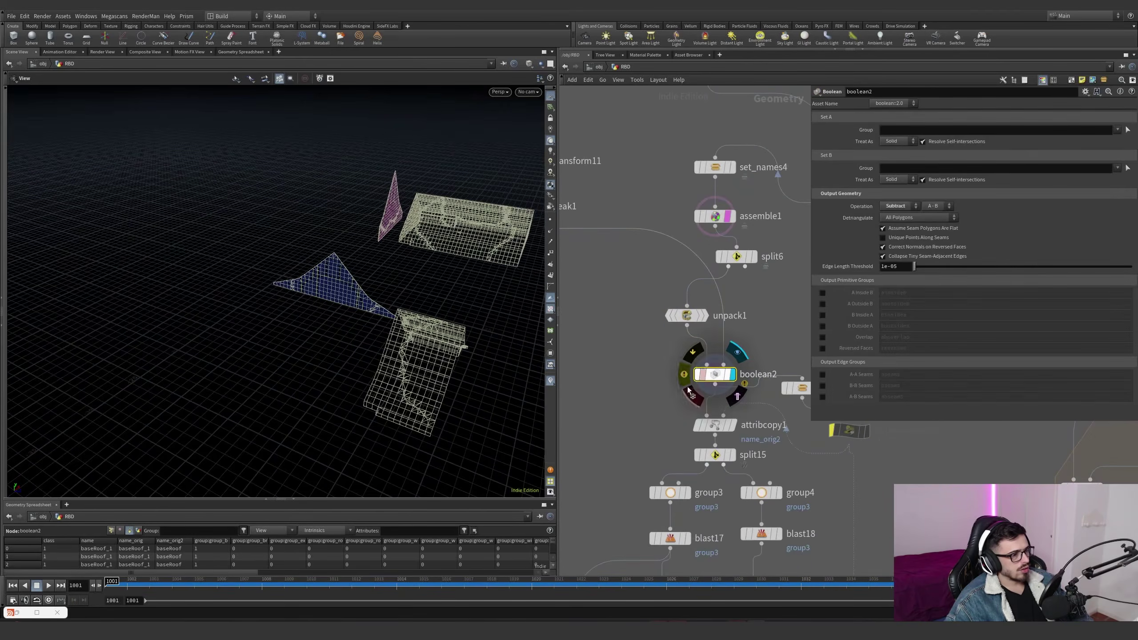
pyautogui.scroll(-2, 645, 332)
pyautogui.moveTo(589, 273); pyautogui.dragTo(708, 313, button='middle')
pyautogui.scroll(1, 709, 313)
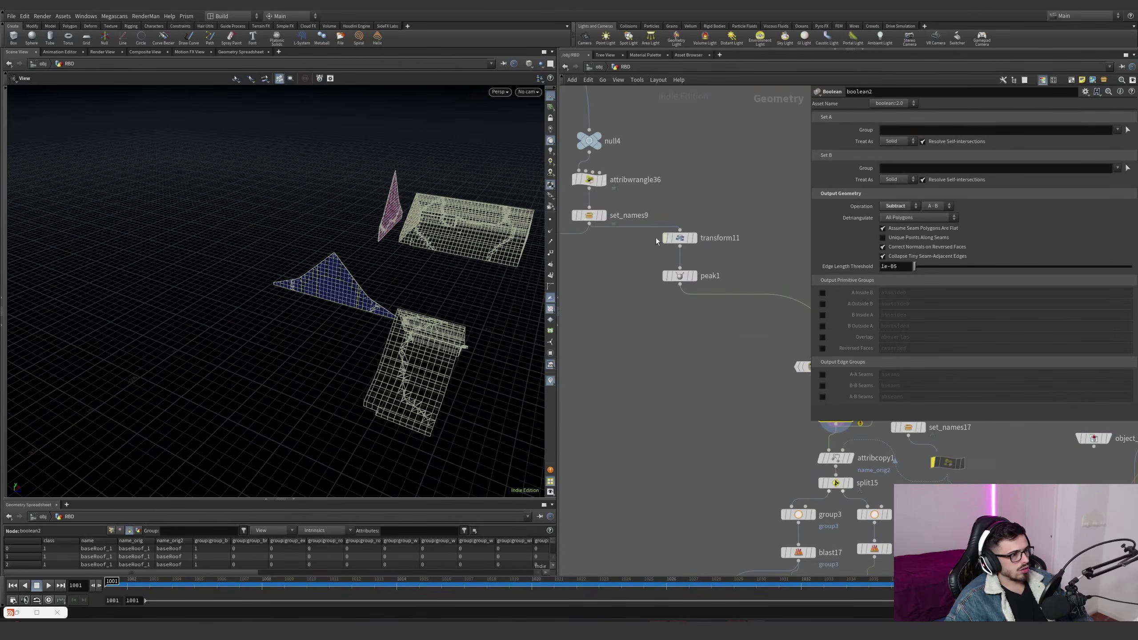
pyautogui.click(603, 215)
pyautogui.moveTo(403, 251); pyautogui.dragTo(343, 249)
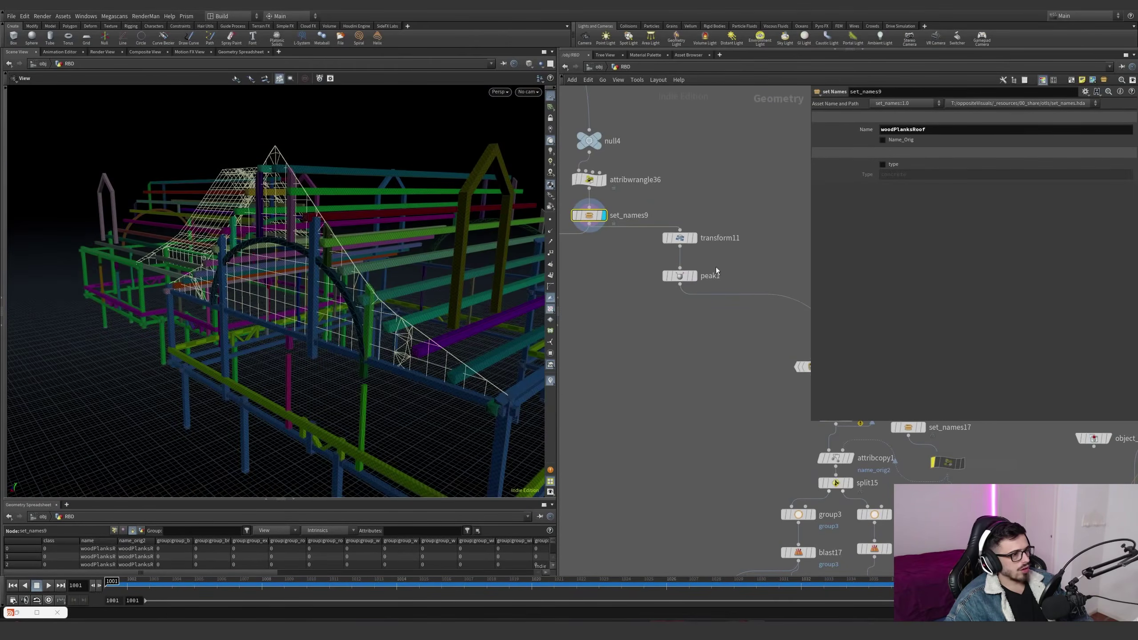
pyautogui.click(695, 276)
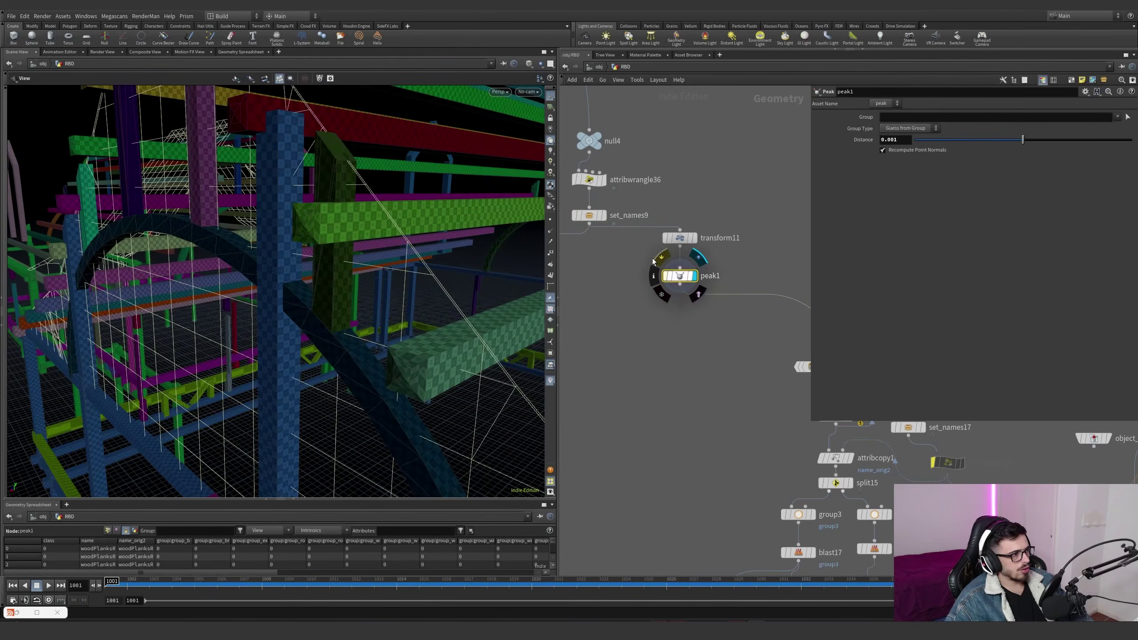
# Display boolean2 and examine where the planks are subtracted from the roof gable
pyautogui.scroll(-3, 657, 348)
pyautogui.moveTo(801, 400); pyautogui.dragTo(702, 367, button='middle')
pyautogui.scroll(3, 702, 367)
pyautogui.click(691, 360)
pyautogui.moveTo(381, 220); pyautogui.dragTo(901, 283)
pyautogui.scroll(2, 699, 405)
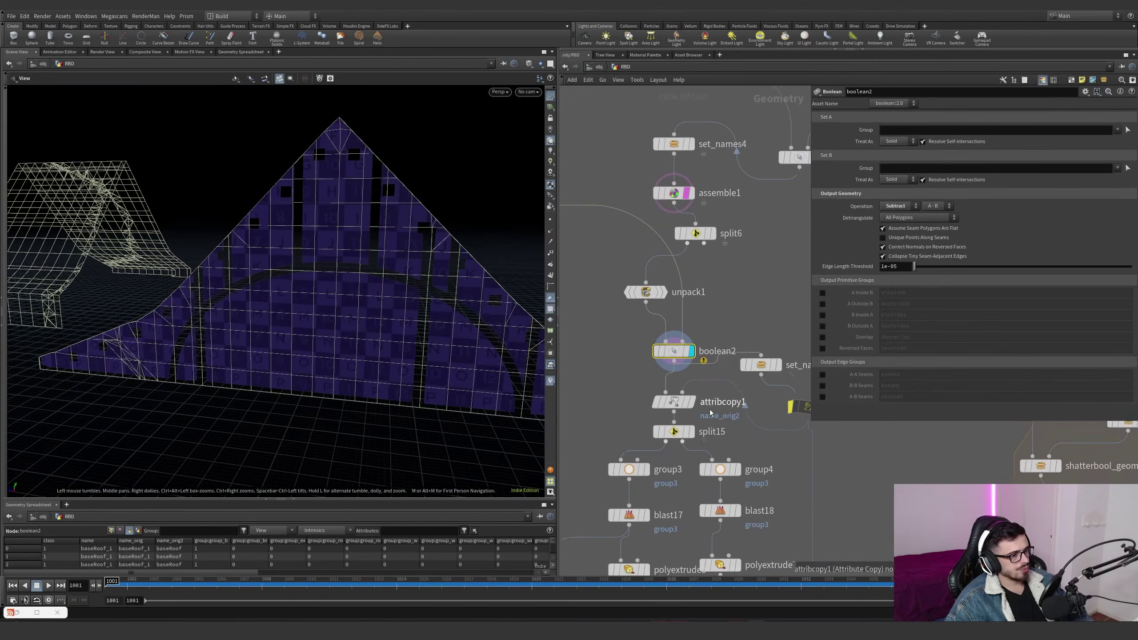
# Display set_names17 and then attribcopy1, and review the piece naming and the name_orig2 attribute copy
pyautogui.moveTo(708, 411); pyautogui.dragTo(659, 418, button='middle')
pyautogui.click(729, 373)
pyautogui.click(716, 373)
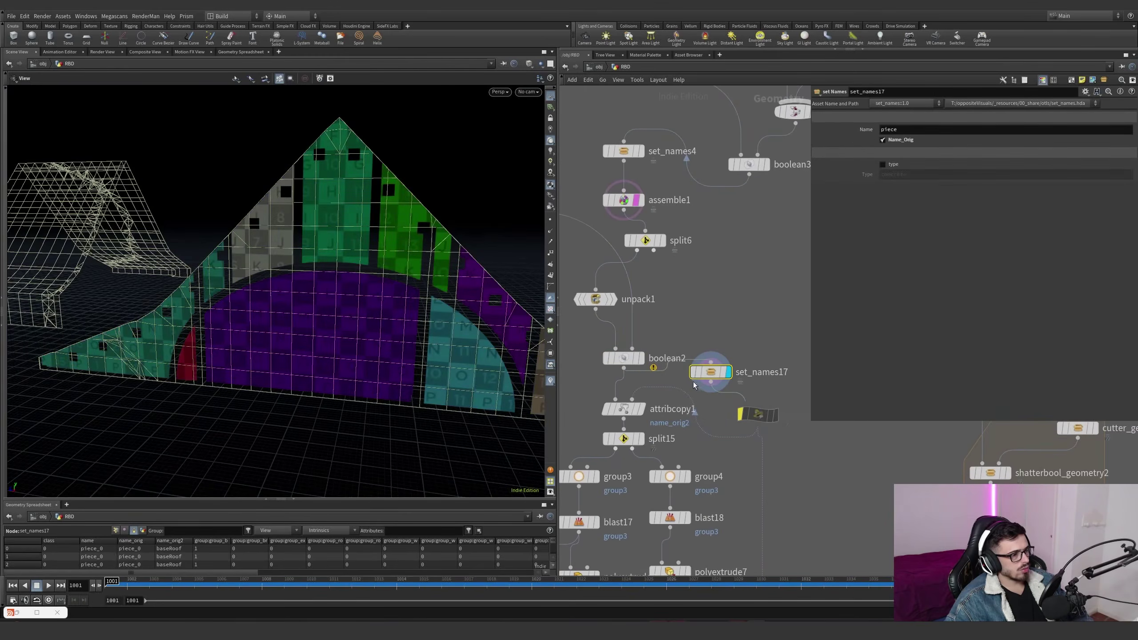
pyautogui.click(641, 409)
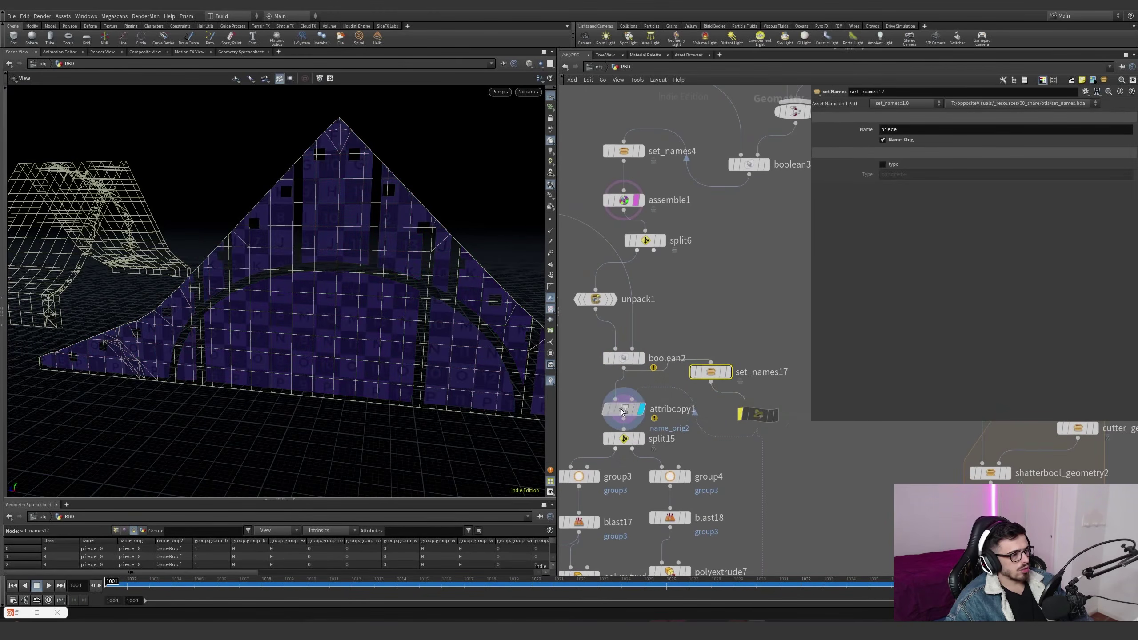
pyautogui.click(623, 409)
pyautogui.moveTo(626, 407)
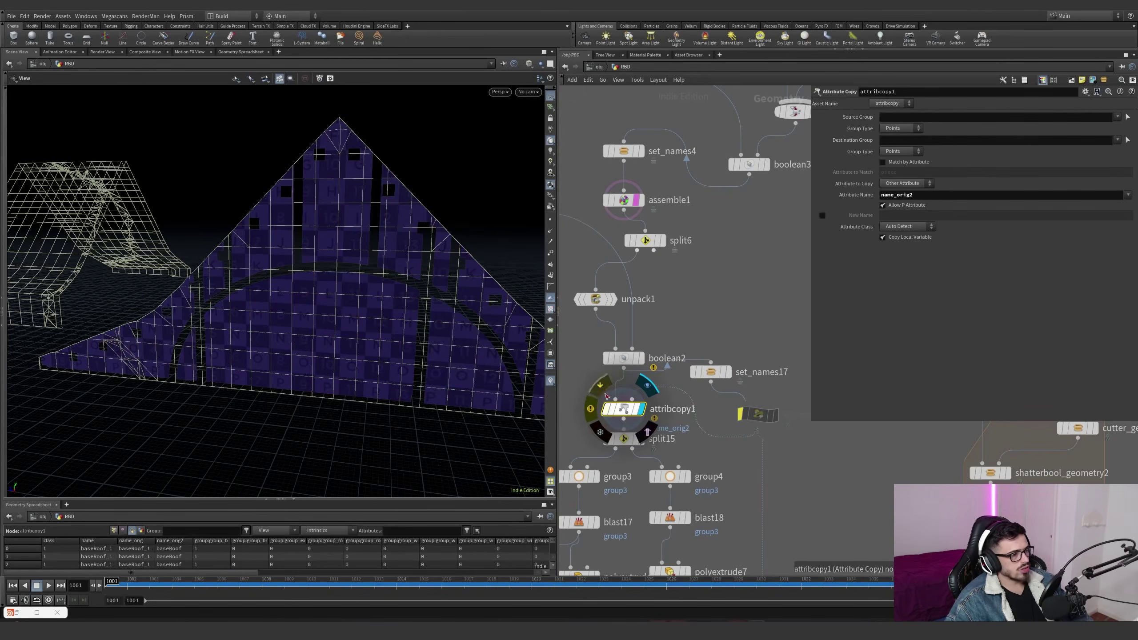
# Display split15 and inspect the gable it separates by name baseRoof_1 from several angles
pyautogui.moveTo(616, 419); pyautogui.dragTo(672, 368, button='middle')
pyautogui.click(700, 368)
pyautogui.click(677, 389)
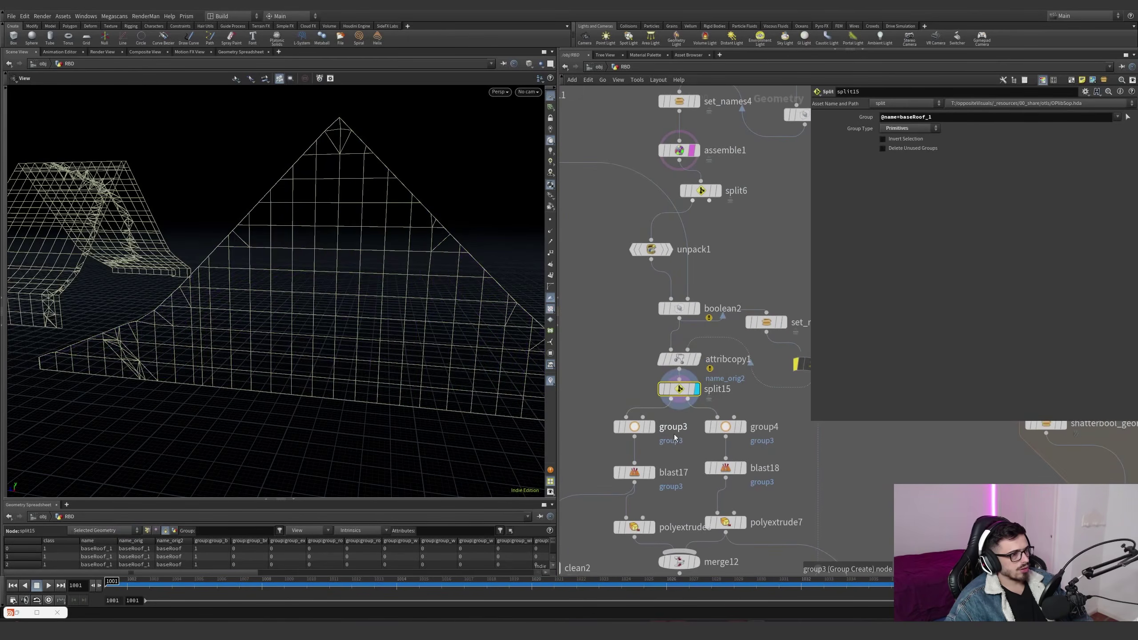
pyautogui.moveTo(390, 305); pyautogui.dragTo(297, 327, button='right')
pyautogui.moveTo(297, 326); pyautogui.dragTo(15, 330)
pyautogui.moveTo(15, 331); pyautogui.dragTo(284, 280, button='middle')
pyautogui.moveTo(284, 279); pyautogui.dragTo(453, 262)
pyautogui.moveTo(291, 302); pyautogui.dragTo(328, 290, button='right')
pyautogui.moveTo(327, 290); pyautogui.dragTo(371, 300)
pyautogui.moveTo(372, 300); pyautogui.dragTo(474, 287, button='right')
pyautogui.scroll(2, 674, 412)
# Display group3 and then group4, and review their Keep by Normals direction and spread angle settings
pyautogui.click(627, 429)
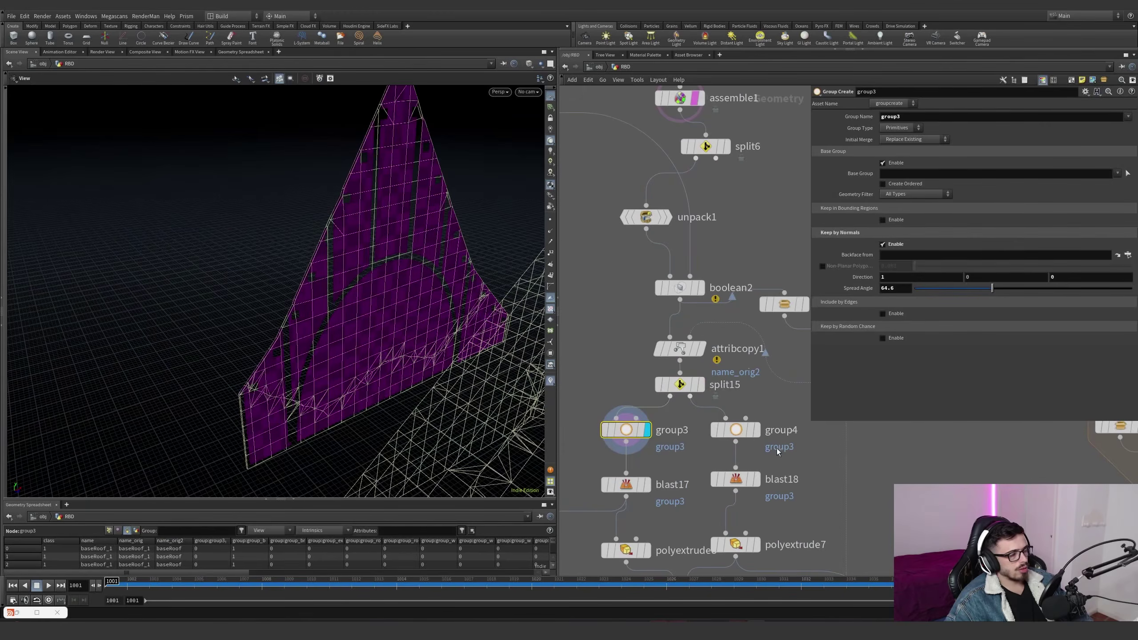
pyautogui.click(757, 431)
pyautogui.click(736, 430)
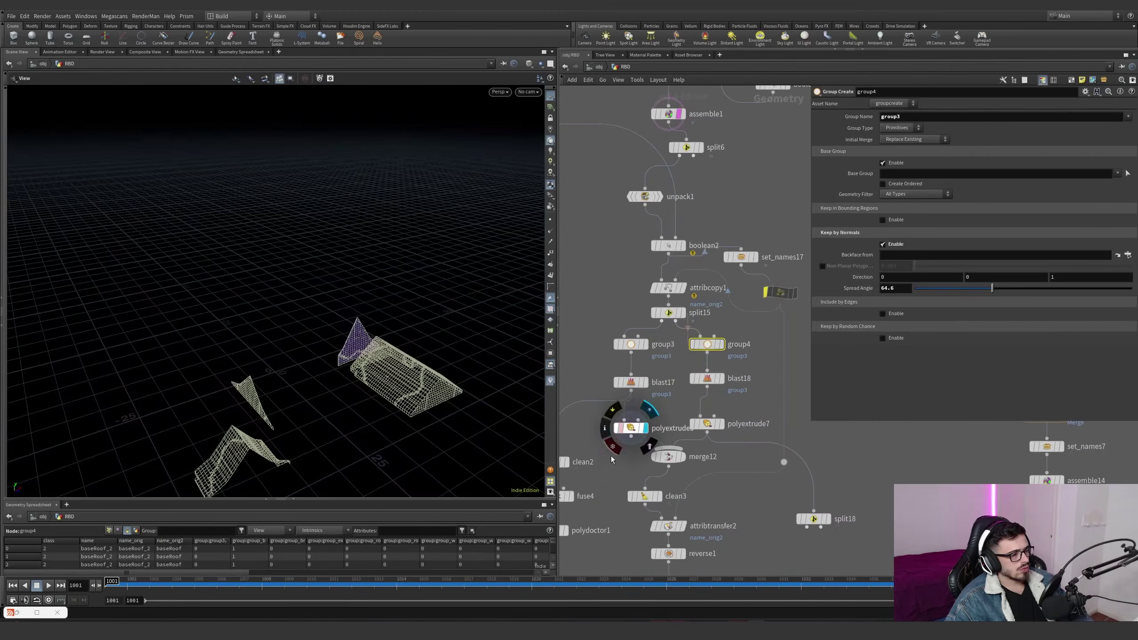
# Display polyextrude6 and then merge12, and examine the thickness extruded on the roof gable
pyautogui.click(629, 428)
pyautogui.moveTo(349, 361)
pyautogui.mouseDown(button='right')
pyautogui.moveTo(513, 303)
pyautogui.moveTo(619, 377)
pyautogui.mouseUp(button='right')
pyautogui.click(643, 428)
pyautogui.moveTo(482, 360); pyautogui.dragTo(261, 280)
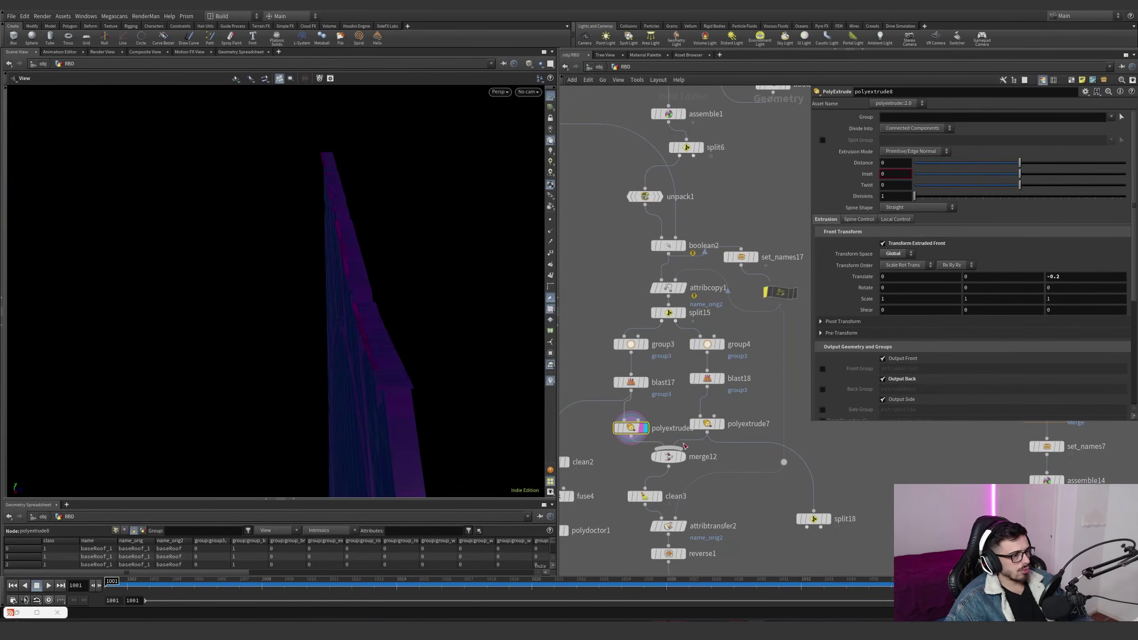
pyautogui.click(685, 456)
pyautogui.moveTo(610, 467); pyautogui.dragTo(701, 448)
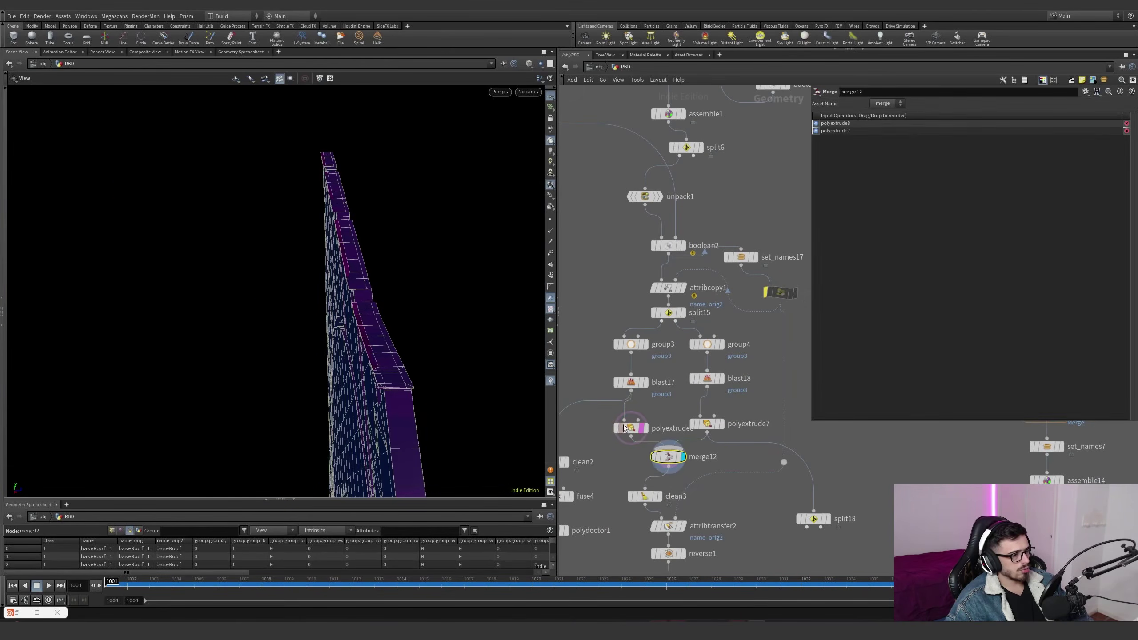
# Display clean3 and then attribtransfer2, and review the cleanup options and the name_orig2 transfer
pyautogui.click(659, 496)
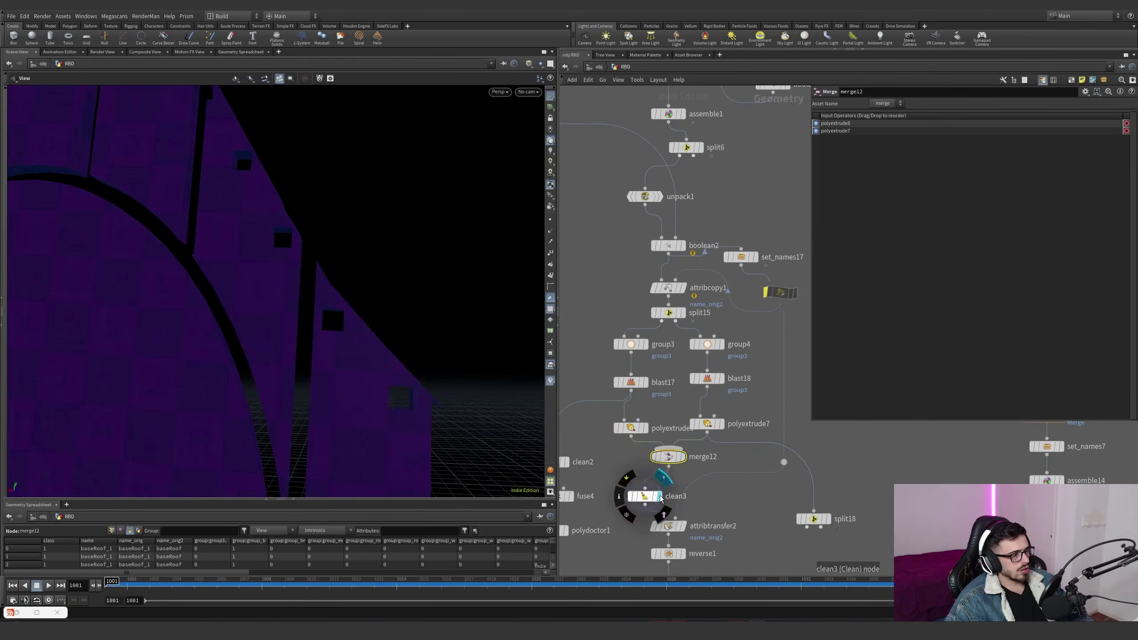
pyautogui.click(648, 496)
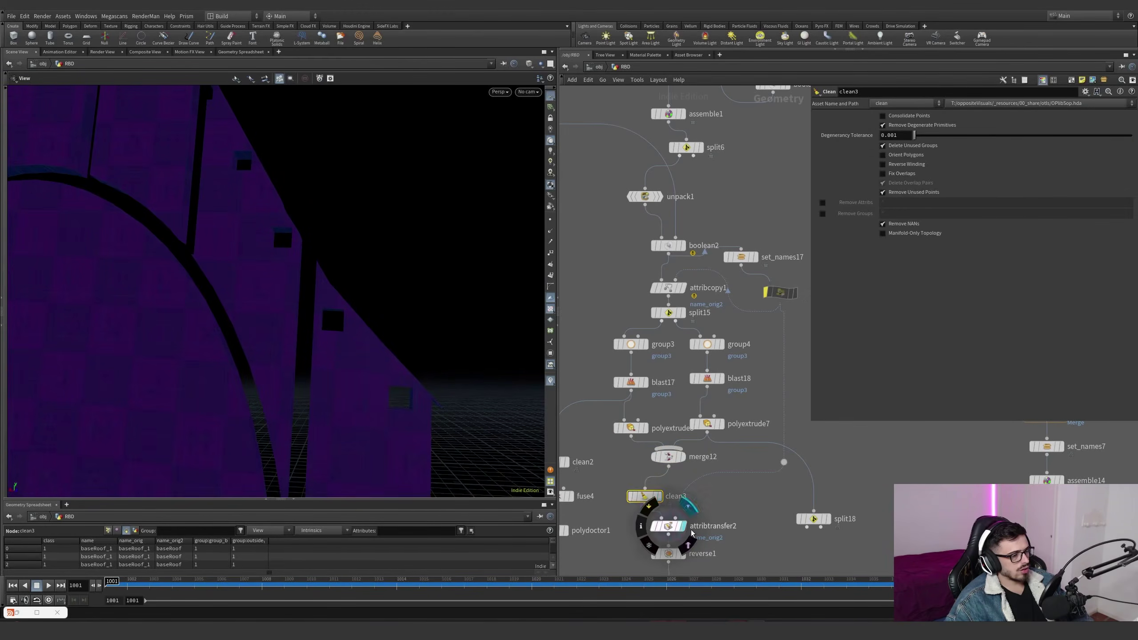
pyautogui.click(672, 526)
pyautogui.moveTo(368, 374); pyautogui.dragTo(643, 342)
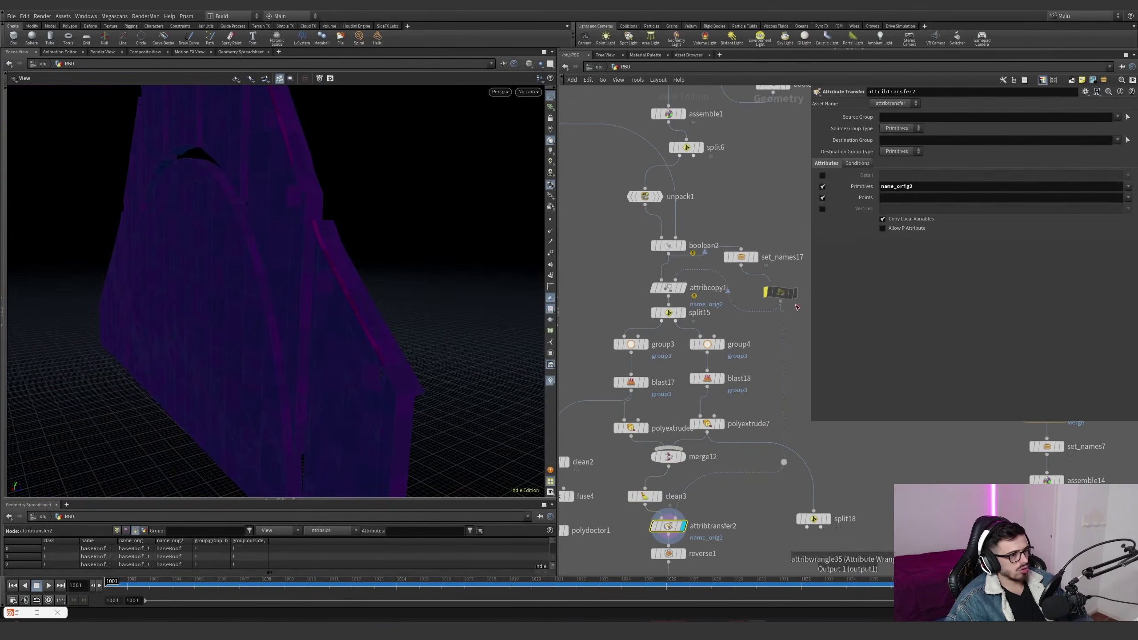
pyautogui.moveTo(786, 296); pyautogui.dragTo(779, 307)
pyautogui.moveTo(752, 360); pyautogui.dragTo(761, 275, button='middle')
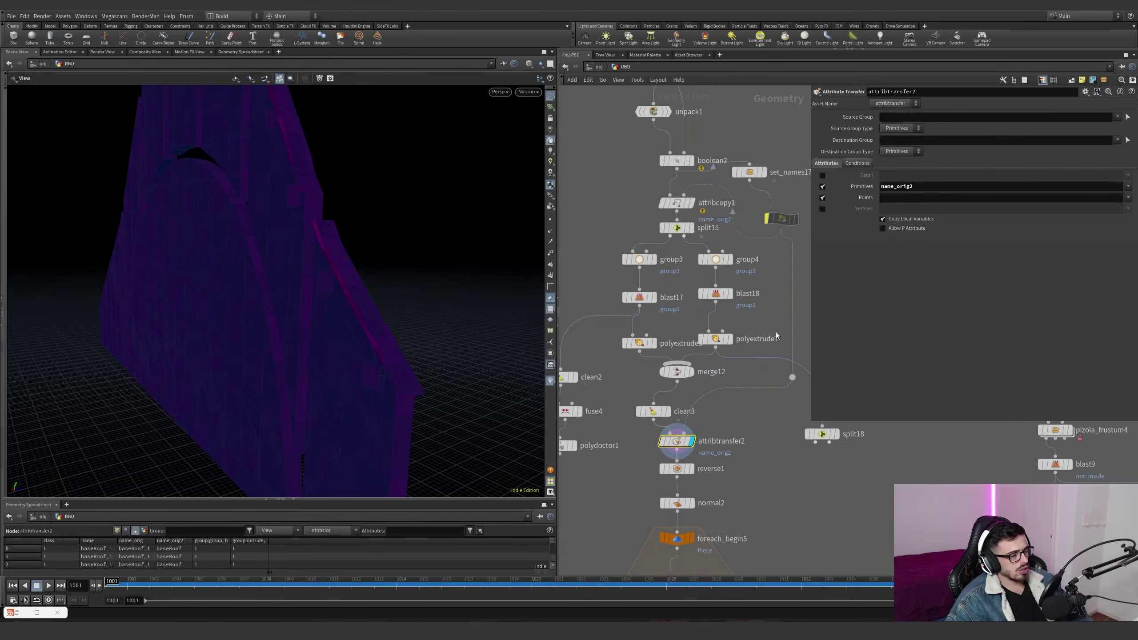
# Display reverse1 and then normal2, and inspect the corrected faces of the extruded gable
pyautogui.moveTo(787, 315); pyautogui.dragTo(774, 240, button='middle')
pyautogui.click(664, 394)
pyautogui.moveTo(432, 353); pyautogui.dragTo(221, 333)
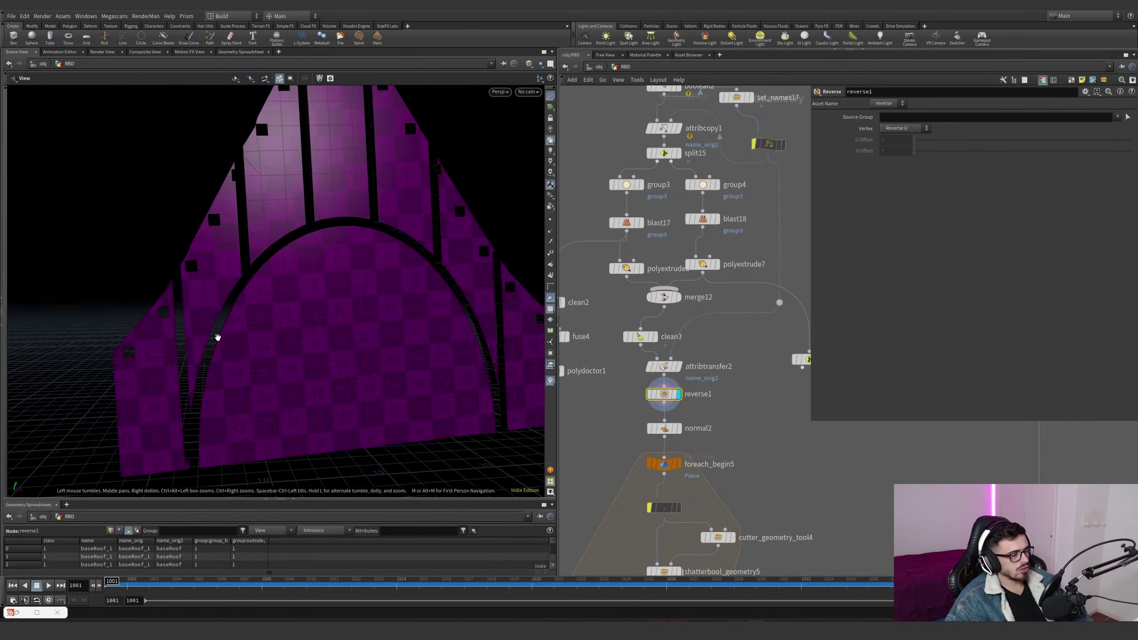
pyautogui.click(679, 430)
pyautogui.click(665, 428)
# Review foreach_begin5, then display cutter_geometry_tool4 and inspect the noisy cutter surfaces inside the loop
pyautogui.moveTo(685, 493); pyautogui.dragTo(685, 387, button='middle')
pyautogui.scroll(-3, 687, 386)
pyautogui.scroll(3, 687, 386)
pyautogui.click(680, 358)
pyautogui.click(665, 359)
pyautogui.scroll(-1, 684, 434)
pyautogui.moveTo(683, 434); pyautogui.dragTo(669, 356, button='middle')
pyautogui.moveTo(710, 357)
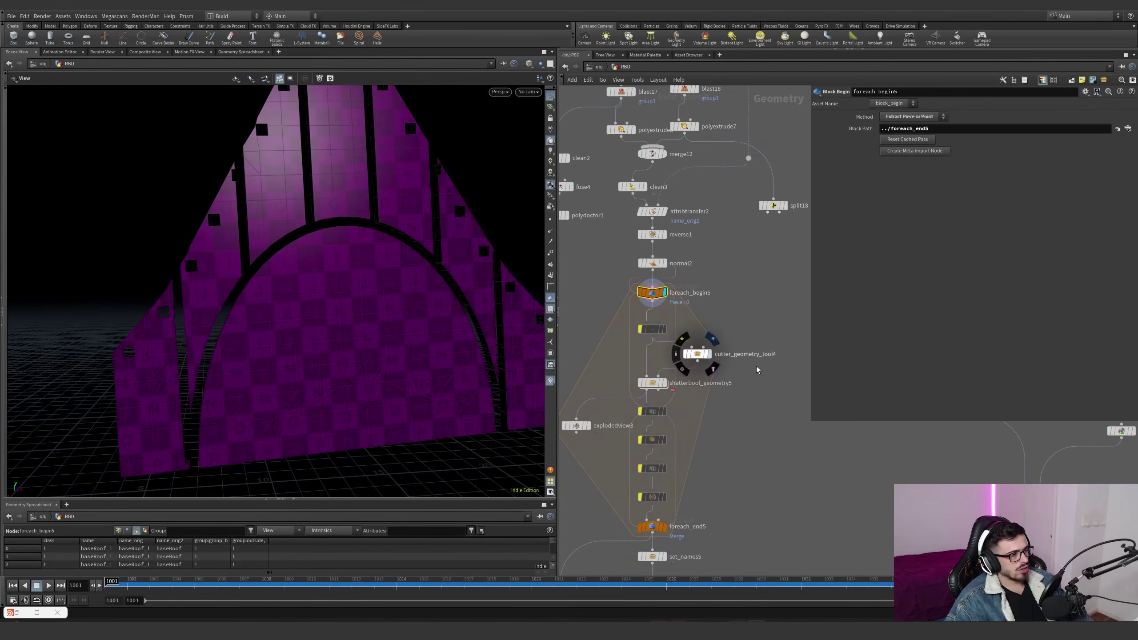
pyautogui.click(712, 339)
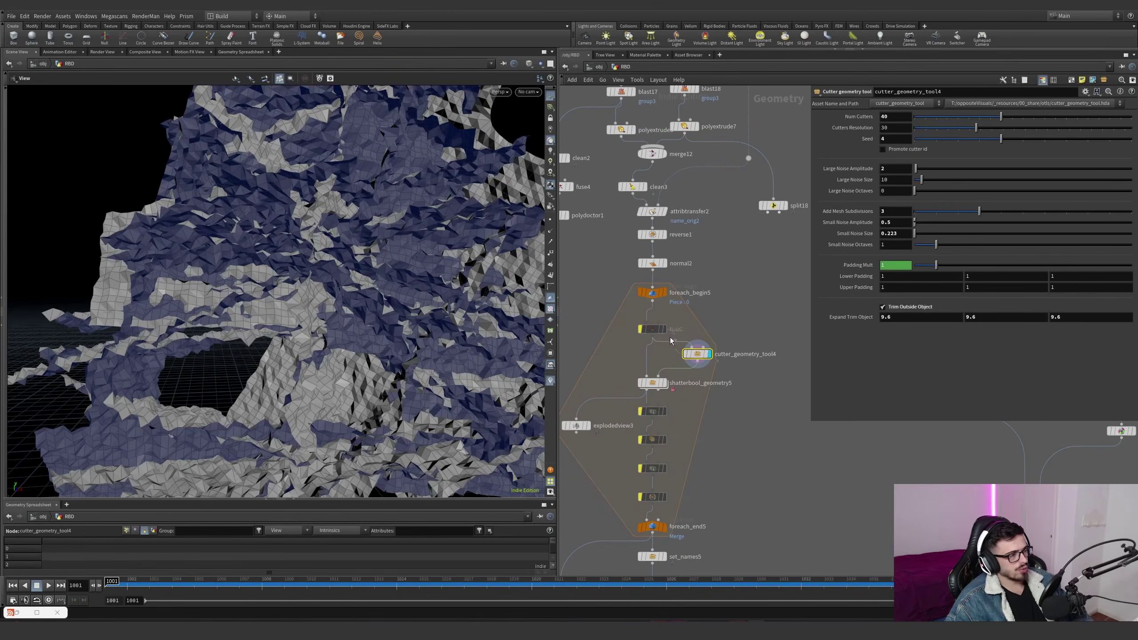
# Display foreach_end5 and examine the fractured gable pieces produced by the shatter loop
pyautogui.moveTo(668, 387)
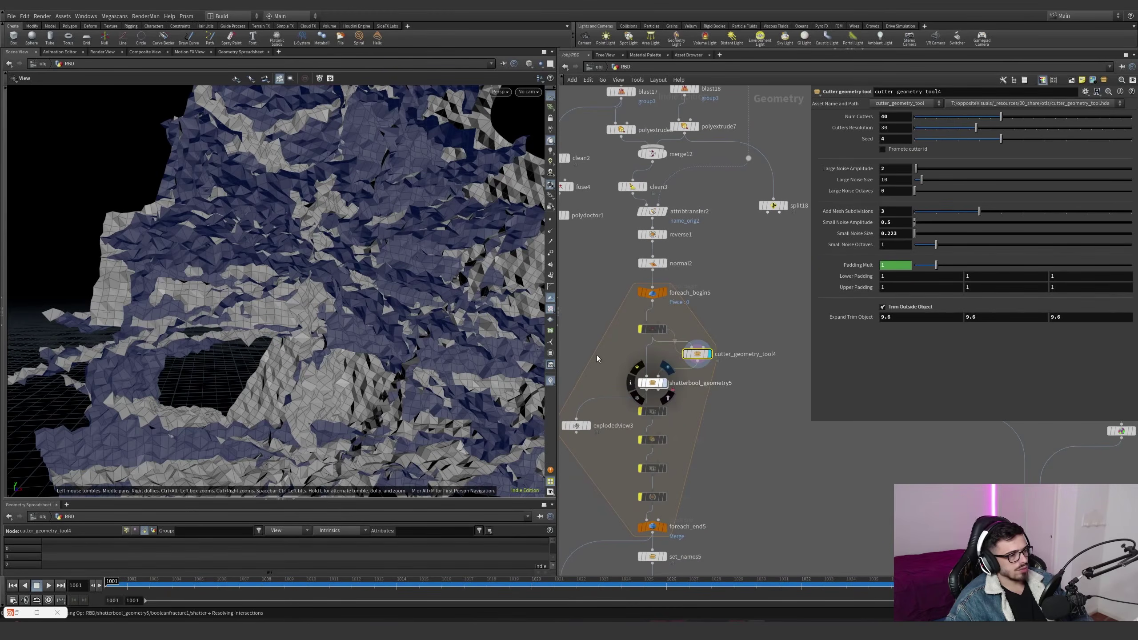
pyautogui.scroll(-5, 383, 300)
pyautogui.moveTo(373, 328); pyautogui.dragTo(540, 339)
pyautogui.moveTo(781, 496); pyautogui.dragTo(764, 392, button='middle')
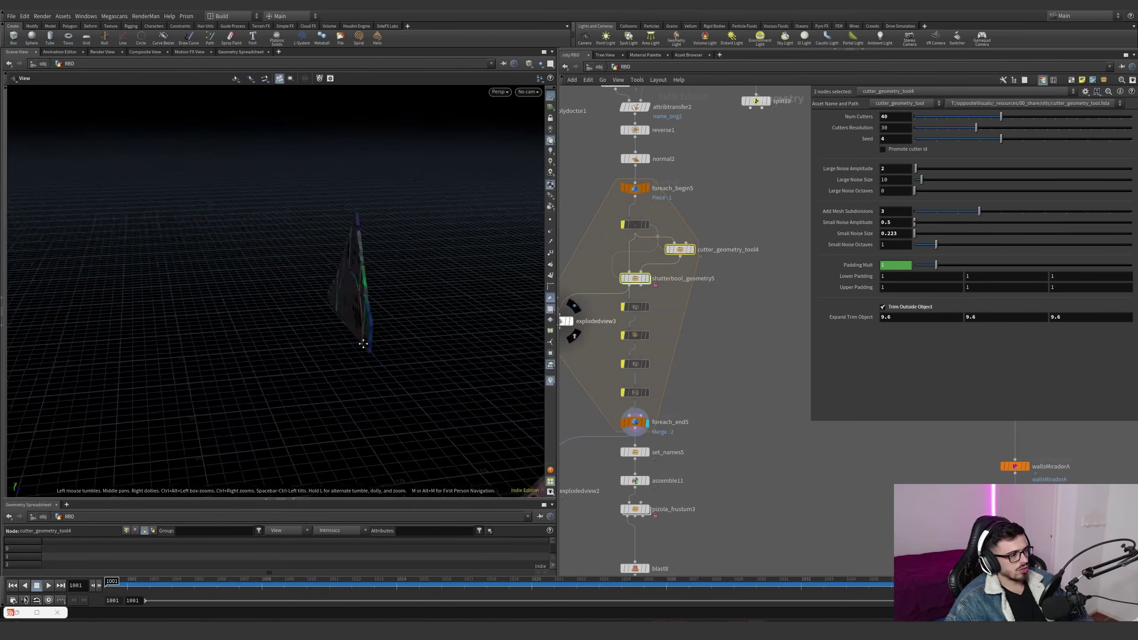
pyautogui.moveTo(537, 338); pyautogui.dragTo(474, 385)
pyautogui.scroll(-10, 703, 401)
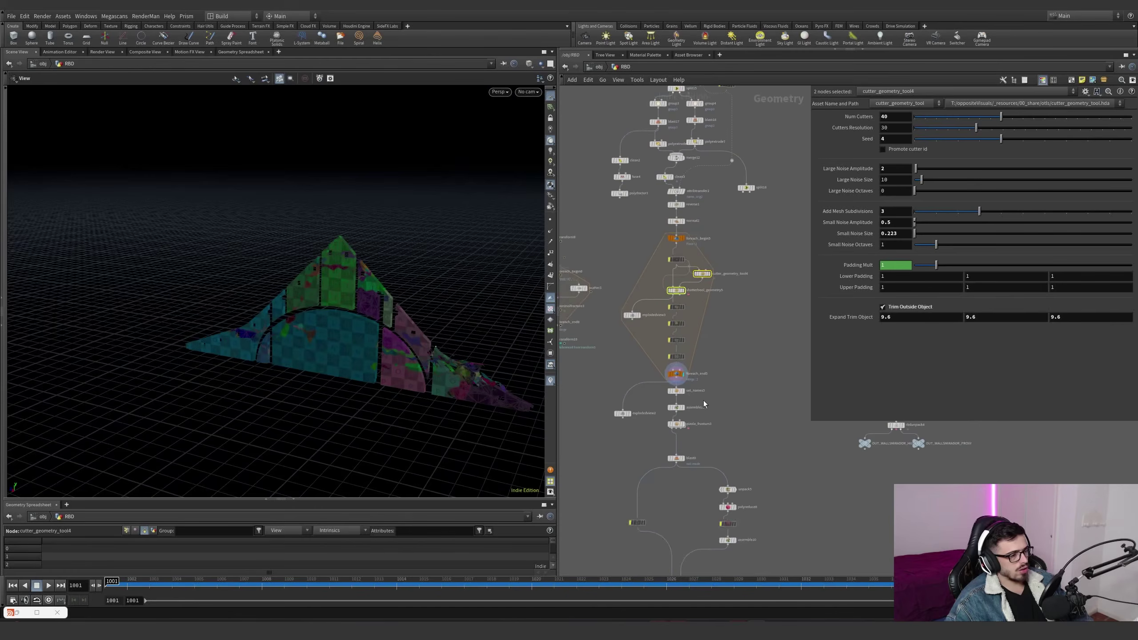
pyautogui.moveTo(698, 282); pyautogui.dragTo(702, 225, button='middle')
pyautogui.scroll(5, 462, 396)
pyautogui.scroll(10, 707, 484)
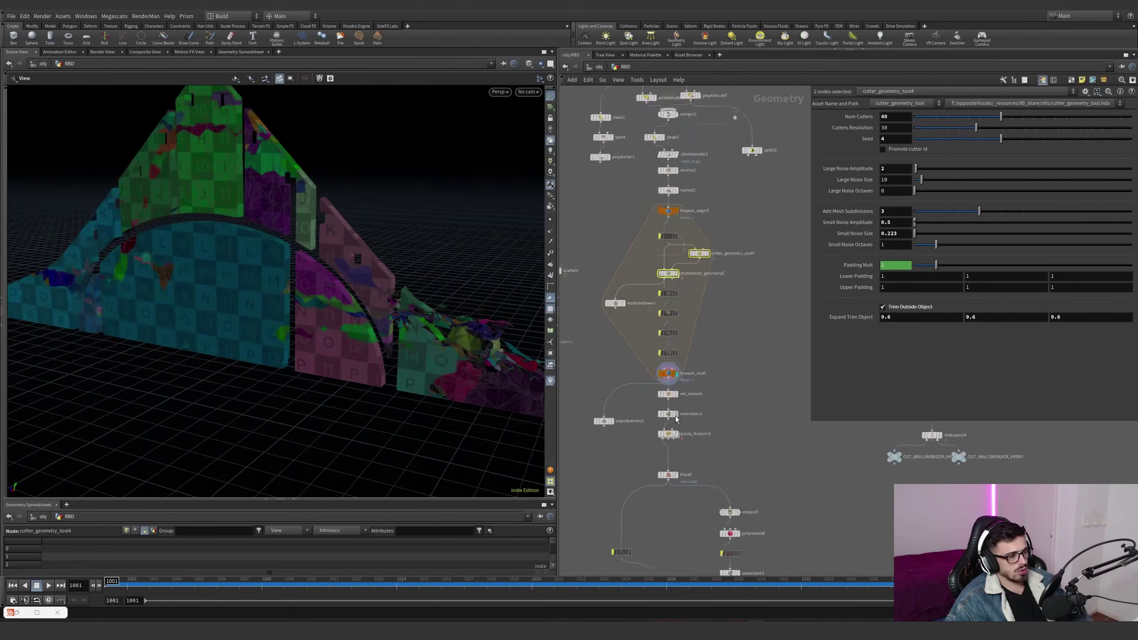
# Display blast8 and inspect the gable geometry after its inside group filter
pyautogui.click(679, 447)
pyautogui.scroll(-10, 274, 377)
pyautogui.scroll(-2, 719, 495)
pyautogui.moveTo(718, 494); pyautogui.dragTo(706, 405, button='middle')
pyautogui.scroll(2, 685, 422)
pyautogui.click(675, 424)
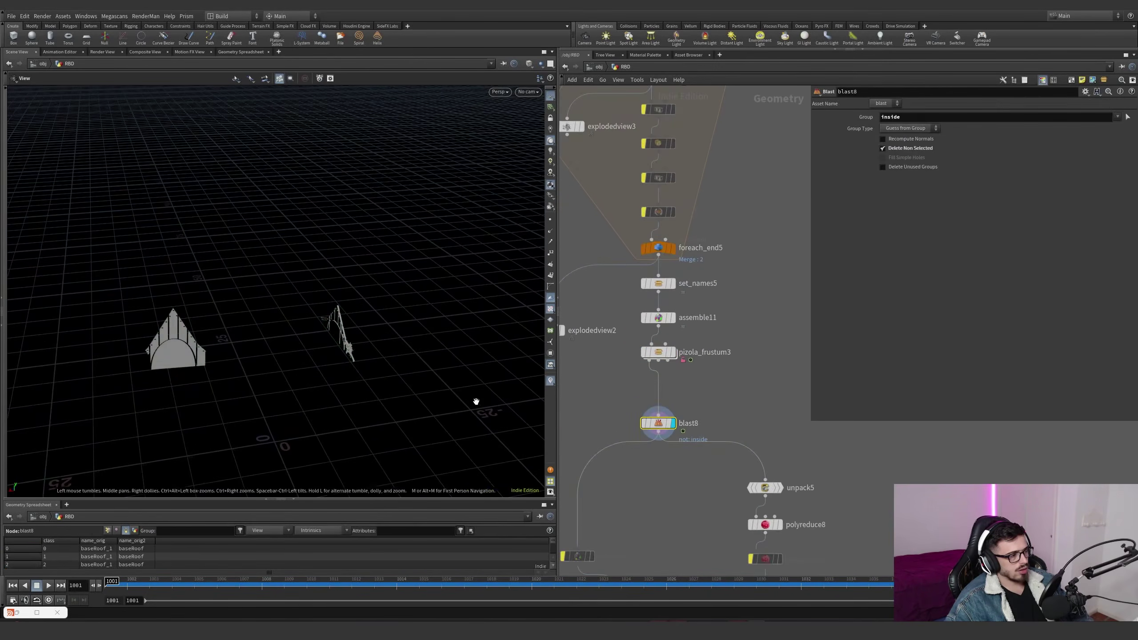
pyautogui.moveTo(286, 378); pyautogui.dragTo(364, 334)
# Review the network branches below blast8, including the unpack5, polyreduce8 and assemble10 proxy chain into rbdpack4
pyautogui.moveTo(754, 555); pyautogui.dragTo(679, 435, button='middle')
pyautogui.moveTo(629, 476); pyautogui.dragTo(698, 376, button='middle')
pyautogui.scroll(-4, 697, 376)
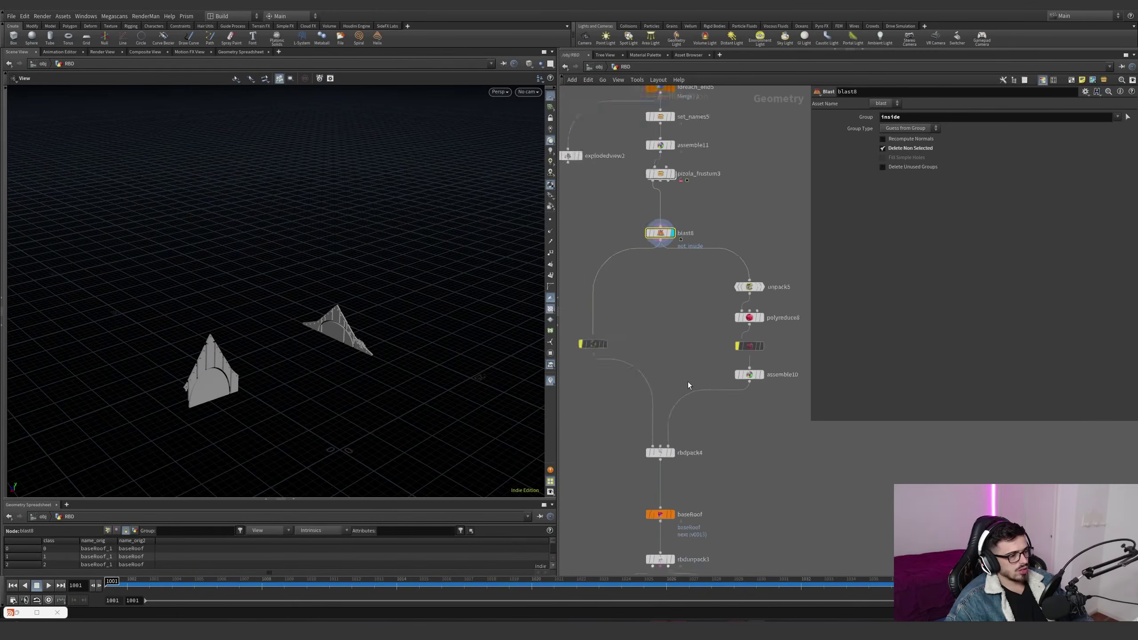
pyautogui.scroll(1, 737, 417)
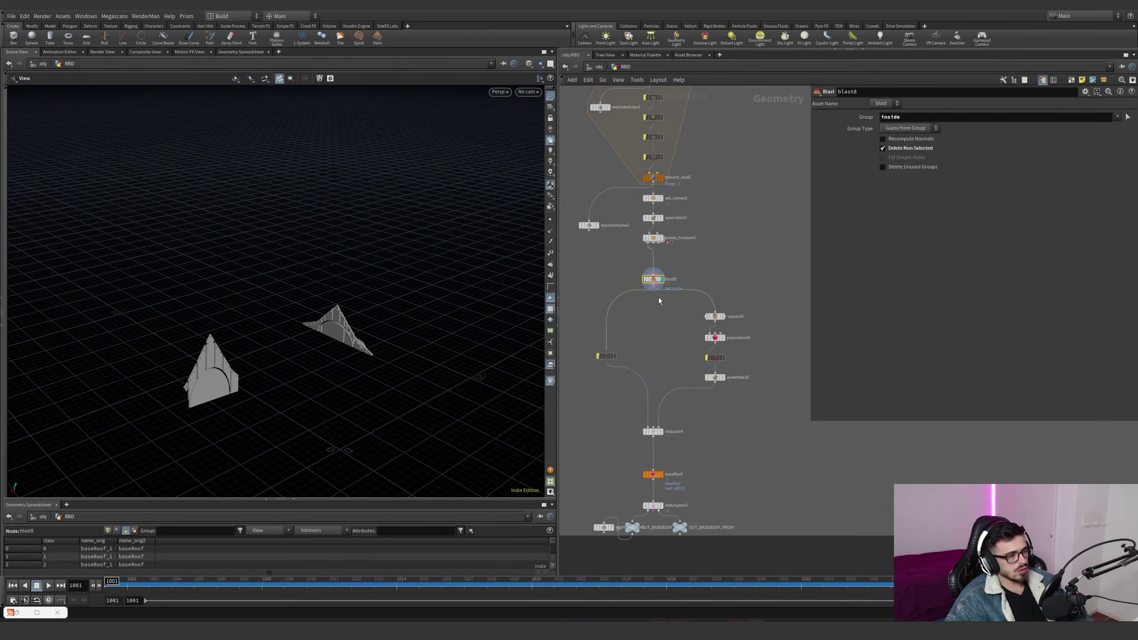
pyautogui.moveTo(716, 334); pyautogui.dragTo(583, 398)
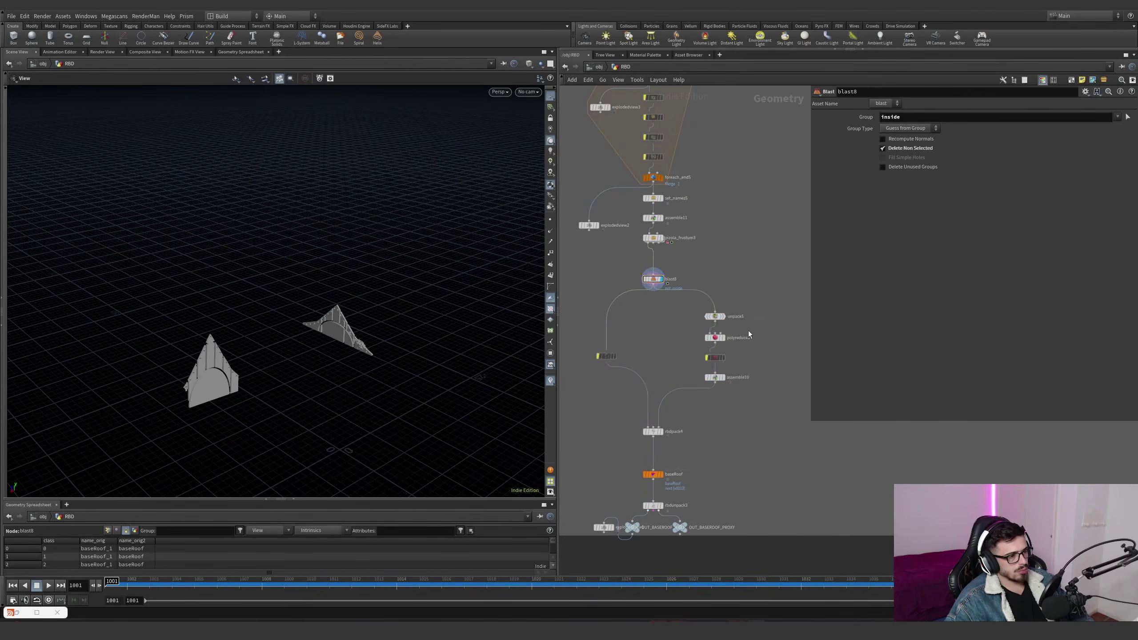
pyautogui.moveTo(749, 325); pyautogui.dragTo(748, 330)
pyautogui.scroll(2, 689, 449)
pyautogui.moveTo(688, 450); pyautogui.dragTo(731, 388, button='middle')
# Display the baseRoof file cache, inspect the fractured gable, and display the OUT_BASEROOF output
pyautogui.click(696, 430)
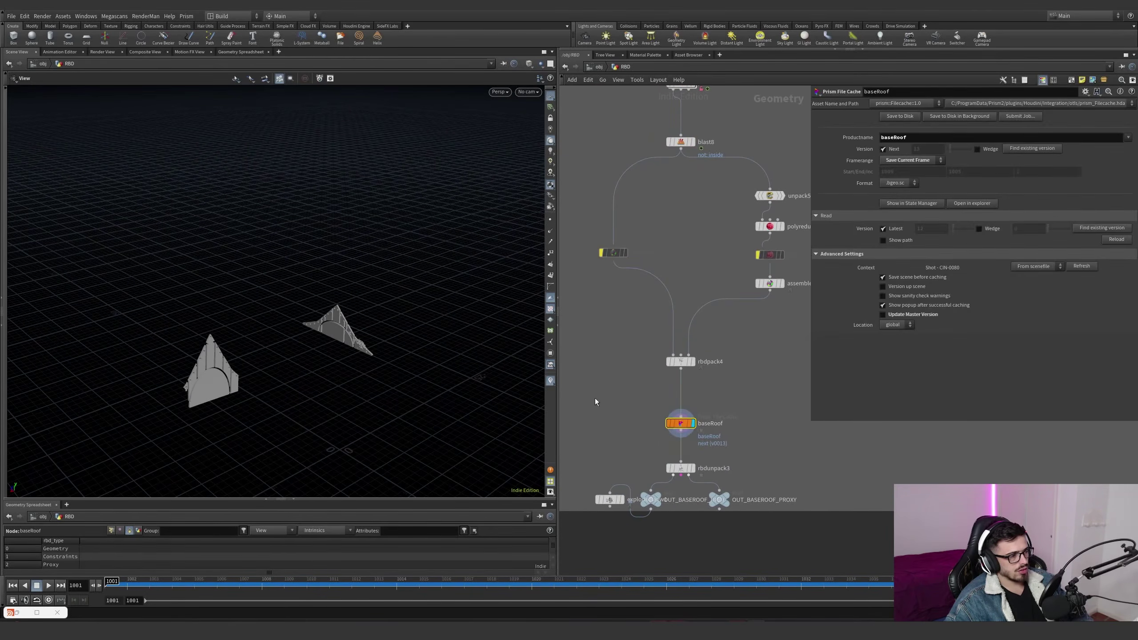
pyautogui.moveTo(376, 374); pyautogui.dragTo(295, 316)
pyautogui.moveTo(460, 300); pyautogui.dragTo(493, 291, button='right')
pyautogui.scroll(2, 663, 486)
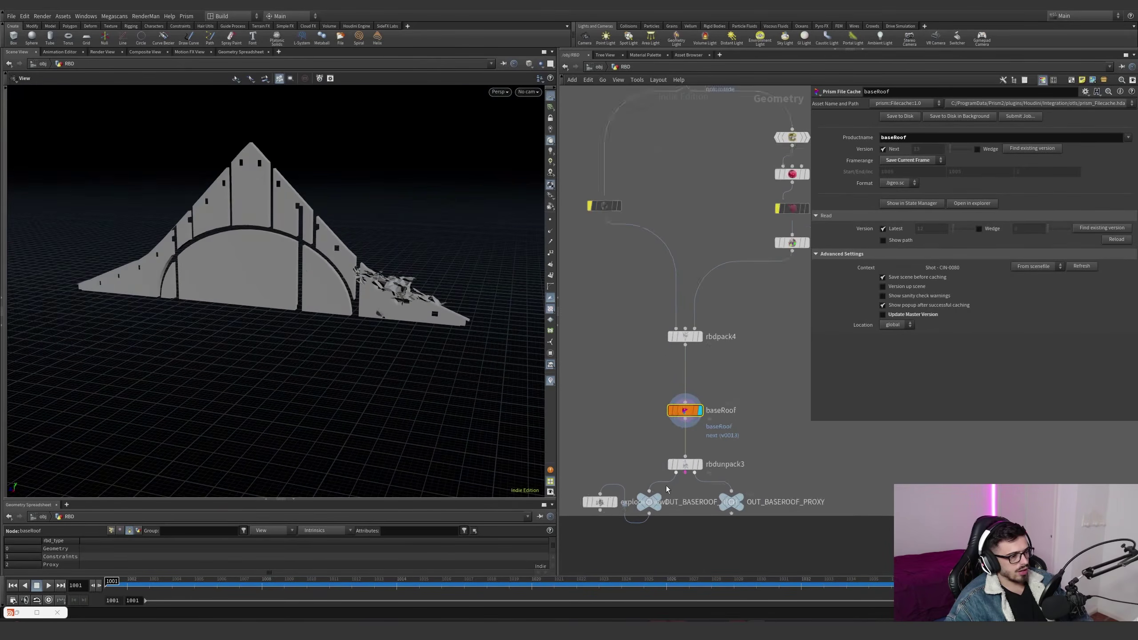
pyautogui.click(650, 506)
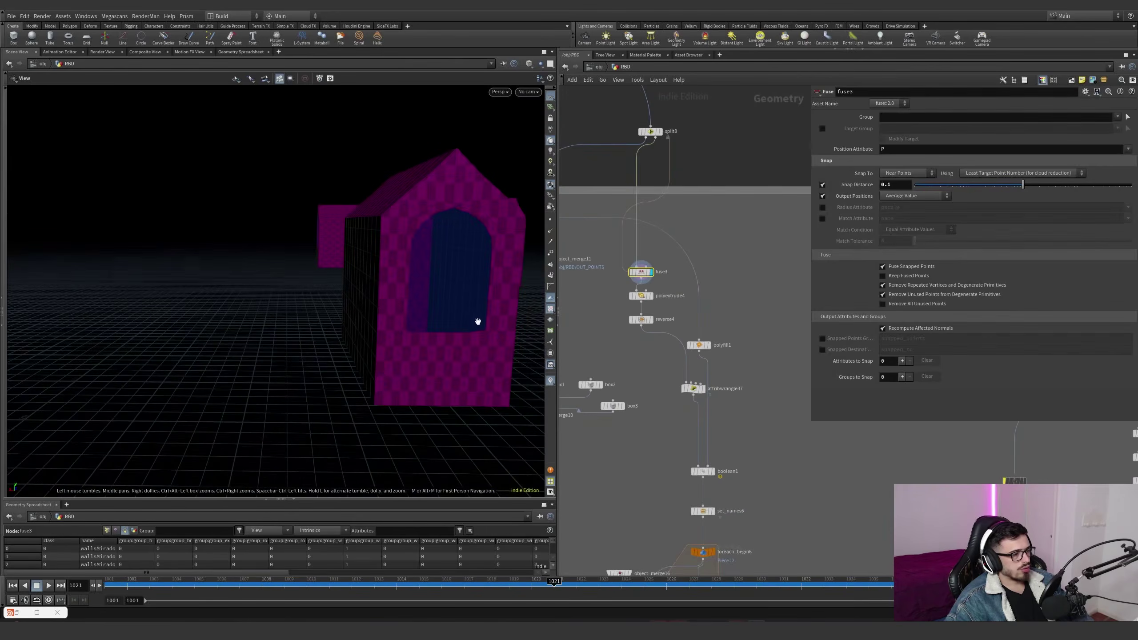
# Display polyextrude4 and then reverse4 to check the wall thickness and face orientation
pyautogui.click(651, 296)
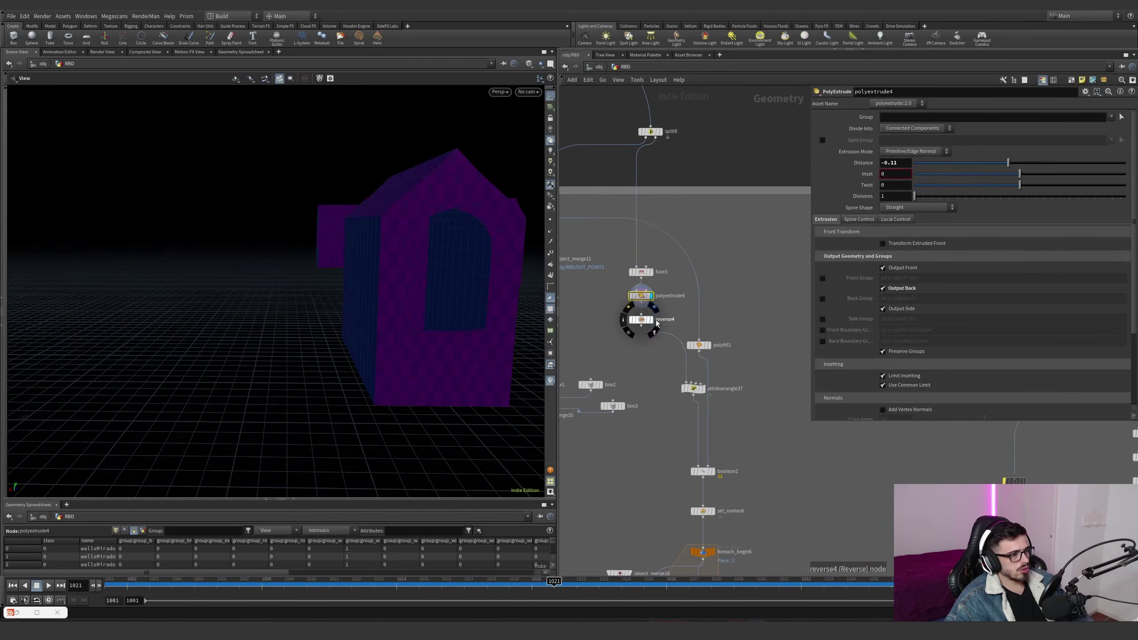
pyautogui.click(650, 320)
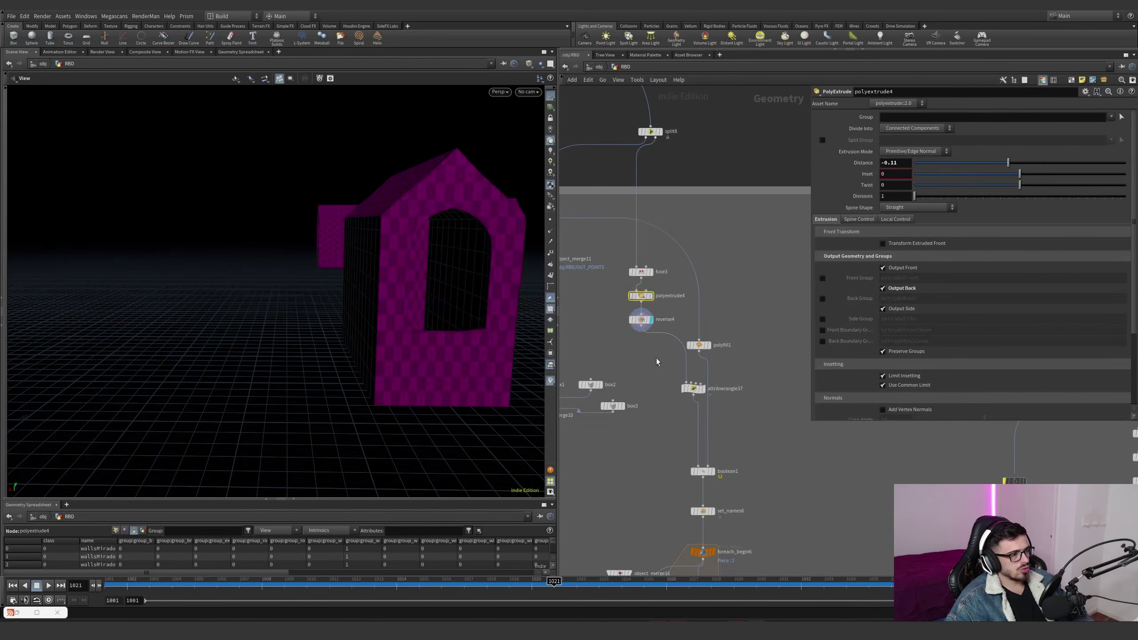
# Display boolean1, compare it with its polyfill input, and return the display to boolean1
pyautogui.click(713, 472)
pyautogui.click(710, 345)
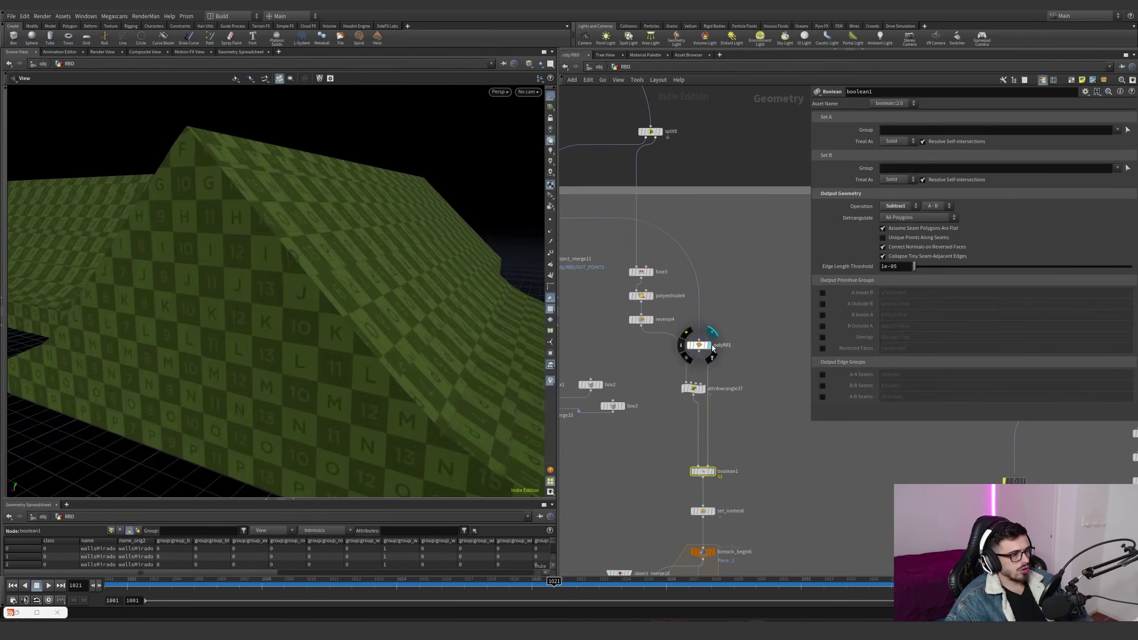
pyautogui.click(712, 471)
# Display foreach_end6 and inspect the fractured wall pieces around the arched openings
pyautogui.moveTo(784, 512); pyautogui.dragTo(726, 354, button='middle')
pyautogui.moveTo(655, 520); pyautogui.dragTo(688, 444, button='middle')
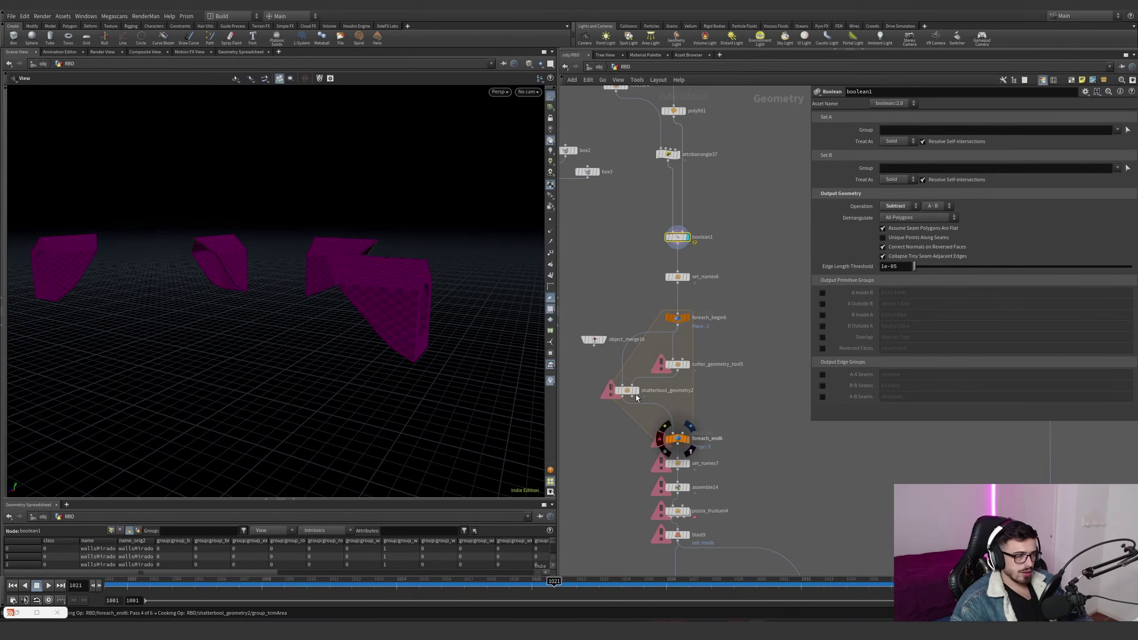
pyautogui.moveTo(367, 323); pyautogui.dragTo(274, 321)
pyautogui.scroll(3, 684, 481)
# Display set_names7, assemble14, pizola_frustum4 and blast9 in turn to check the packed walls and their camera frustum culling
pyautogui.click(665, 458)
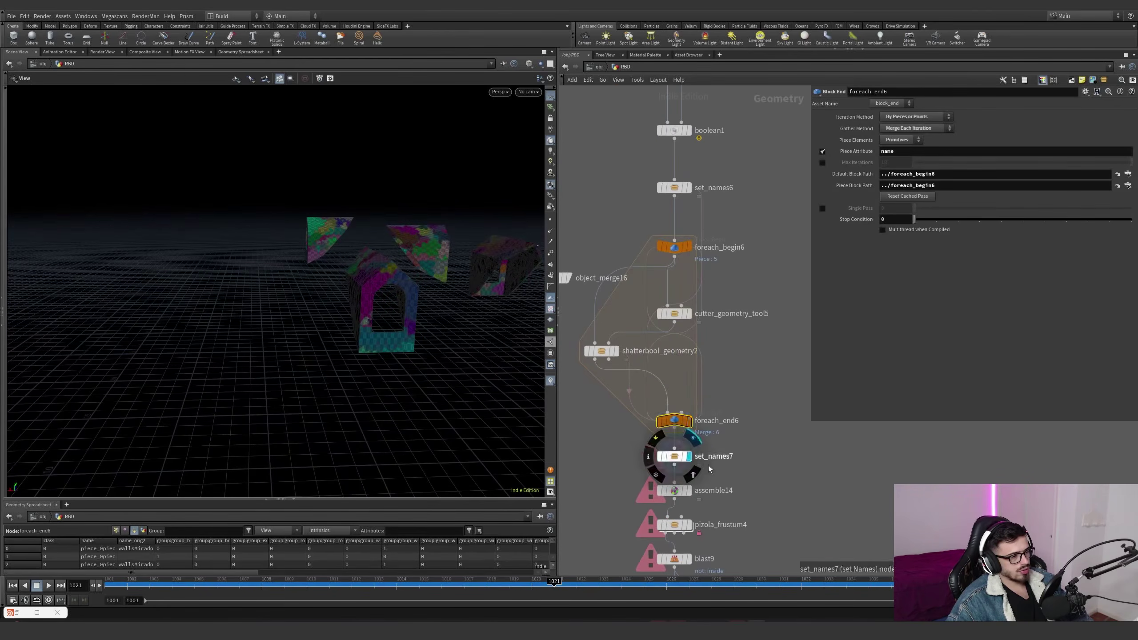
pyautogui.click(690, 491)
pyautogui.moveTo(730, 506); pyautogui.dragTo(726, 443, button='middle')
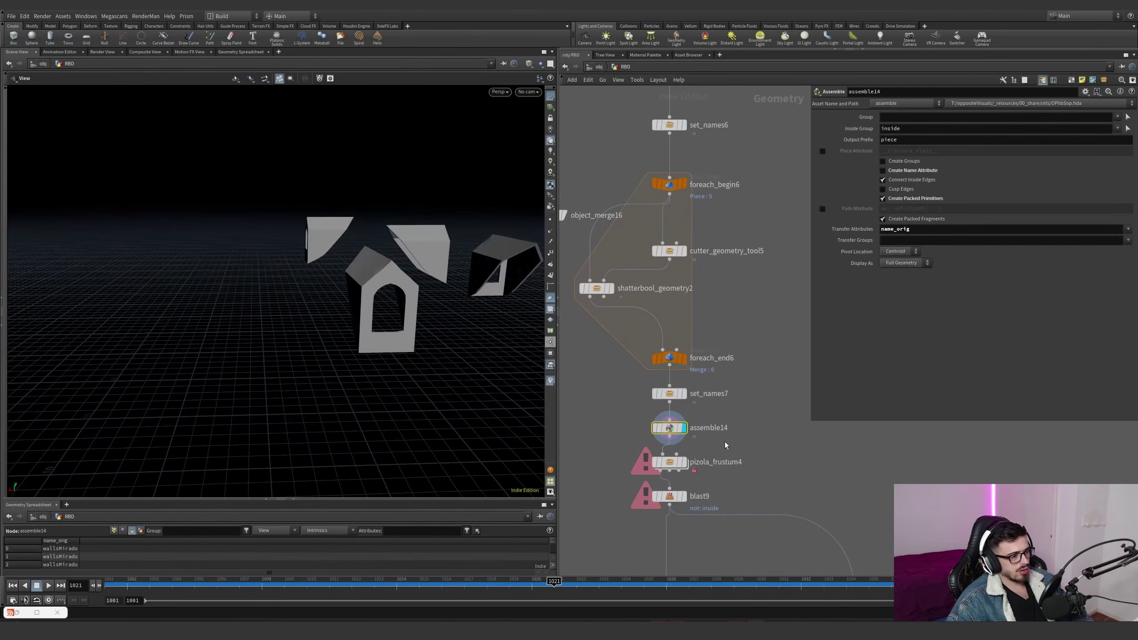
pyautogui.click(685, 463)
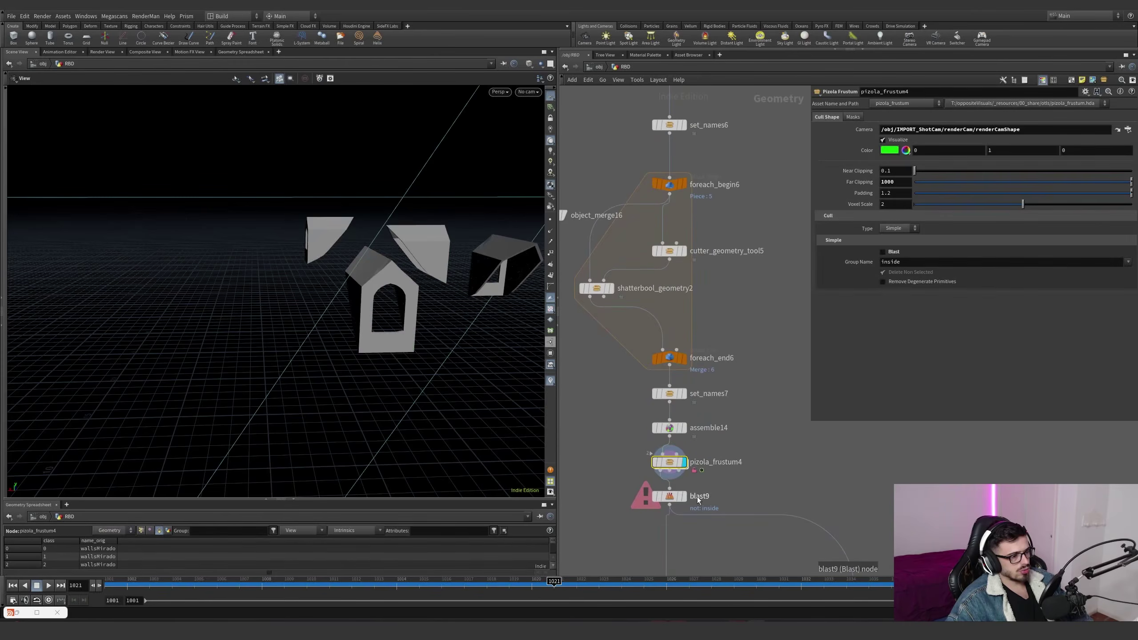
pyautogui.click(684, 496)
pyautogui.moveTo(305, 368); pyautogui.dragTo(413, 355)
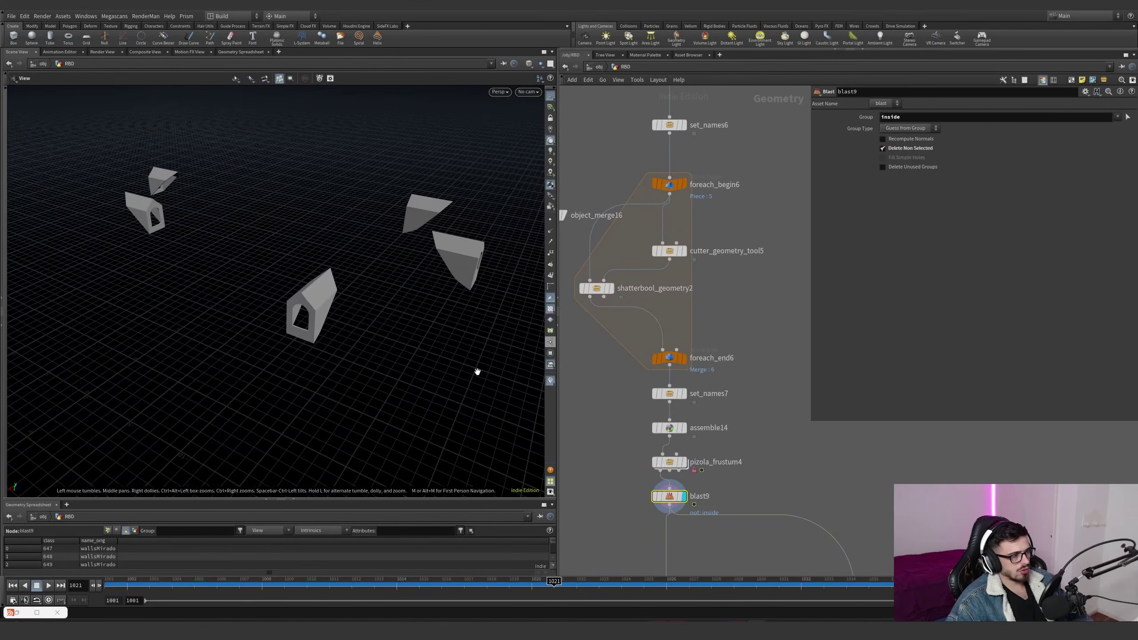
# Display the wallsMiradorA file cache below the proxy branch and frame its geometry in the viewport
pyautogui.scroll(-5, 636, 249)
pyautogui.scroll(4, 735, 518)
pyautogui.moveTo(667, 522); pyautogui.dragTo(669, 425, button='middle')
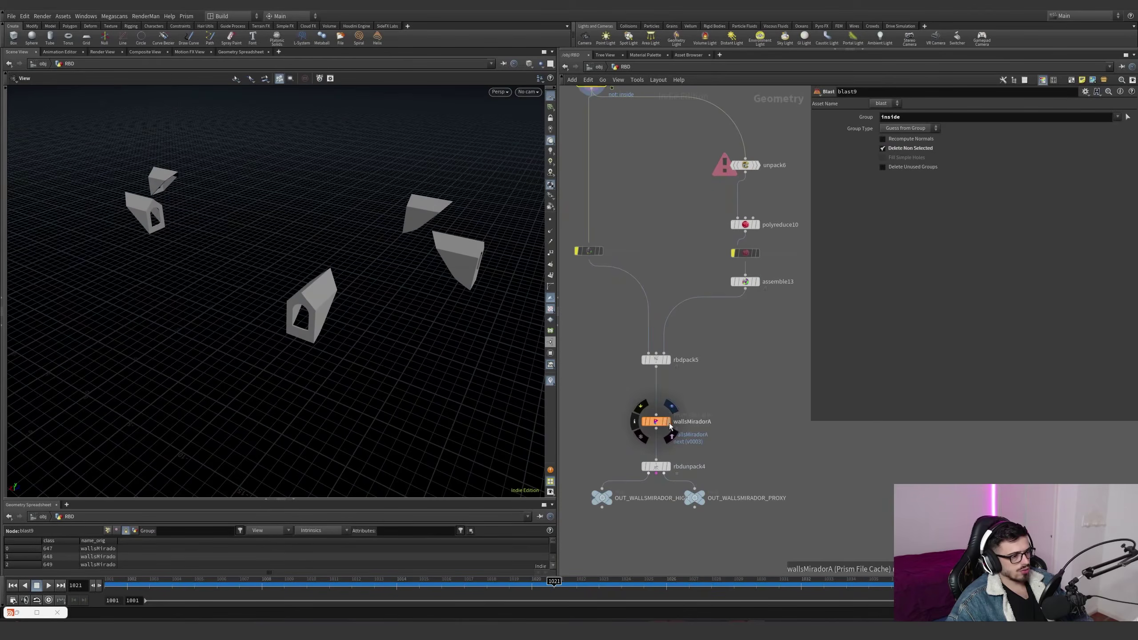
pyautogui.click(668, 422)
pyautogui.hotkey('space', 'g')
# Go to the roof tiles branch, display connectivity1 and inspect the tile geometry up close
pyautogui.scroll(-6, 756, 455)
pyautogui.moveTo(795, 458); pyautogui.dragTo(588, 458, button='middle')
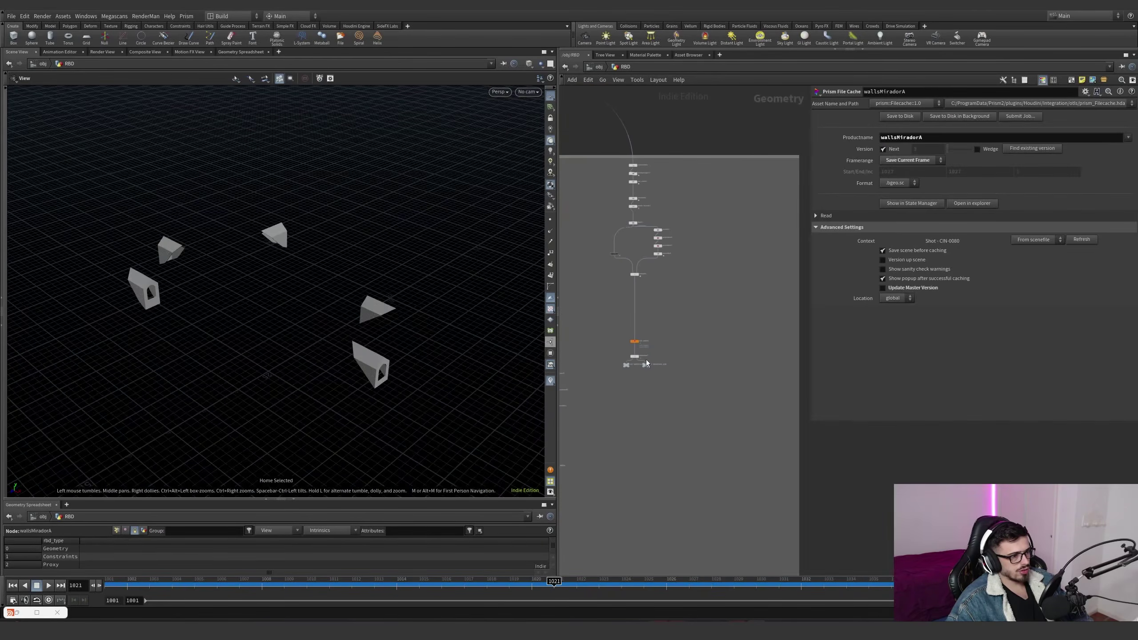
pyautogui.scroll(5, 645, 164)
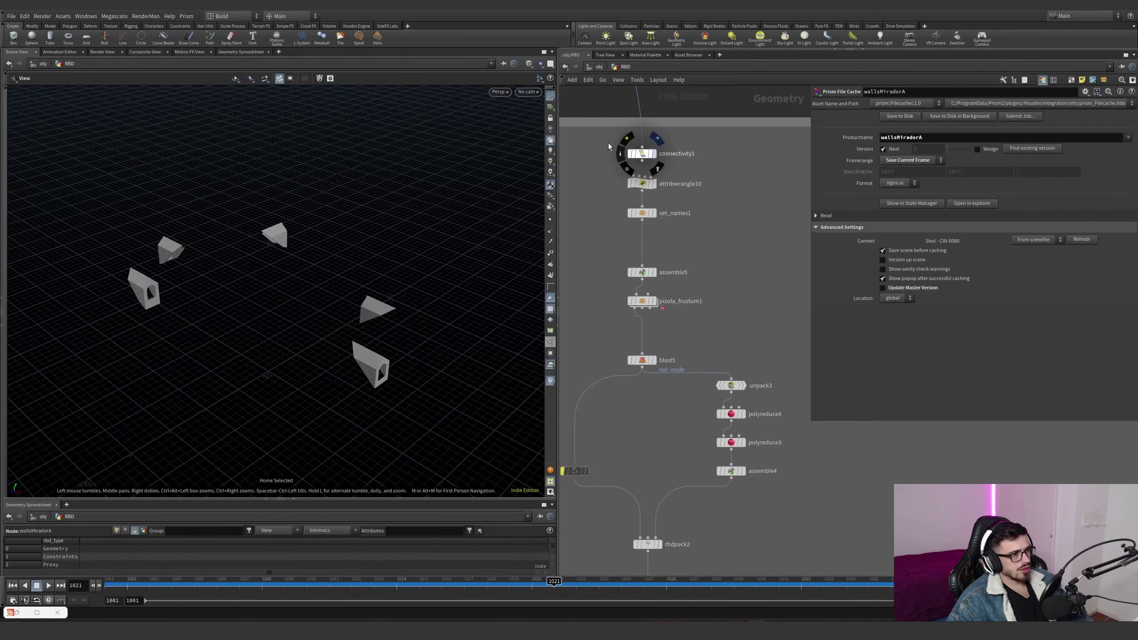
pyautogui.moveTo(355, 331); pyautogui.dragTo(424, 320)
pyautogui.moveTo(424, 320); pyautogui.dragTo(507, 284, button='right')
pyautogui.moveTo(507, 284); pyautogui.dragTo(298, 312)
pyautogui.scroll(2, 651, 193)
pyautogui.scroll(-2, 692, 313)
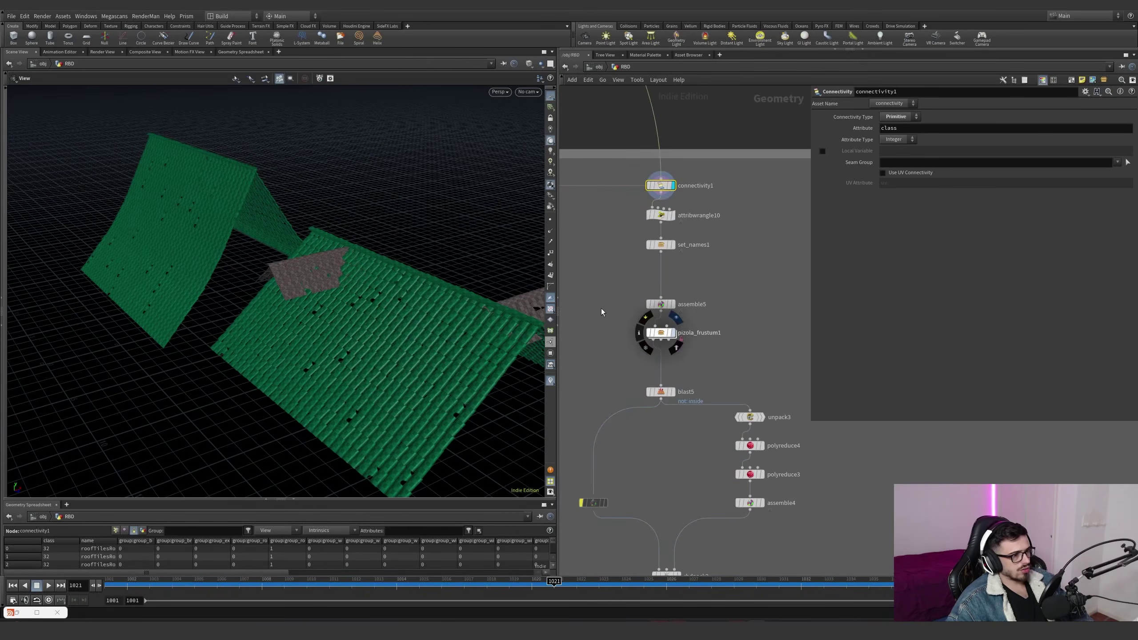
# Display blast5 and view the whole set of roof tiles remaining after its inside group filter
pyautogui.moveTo(403, 354); pyautogui.dragTo(274, 374, button='right')
pyautogui.moveTo(275, 374); pyautogui.dragTo(312, 371)
pyautogui.click(676, 395)
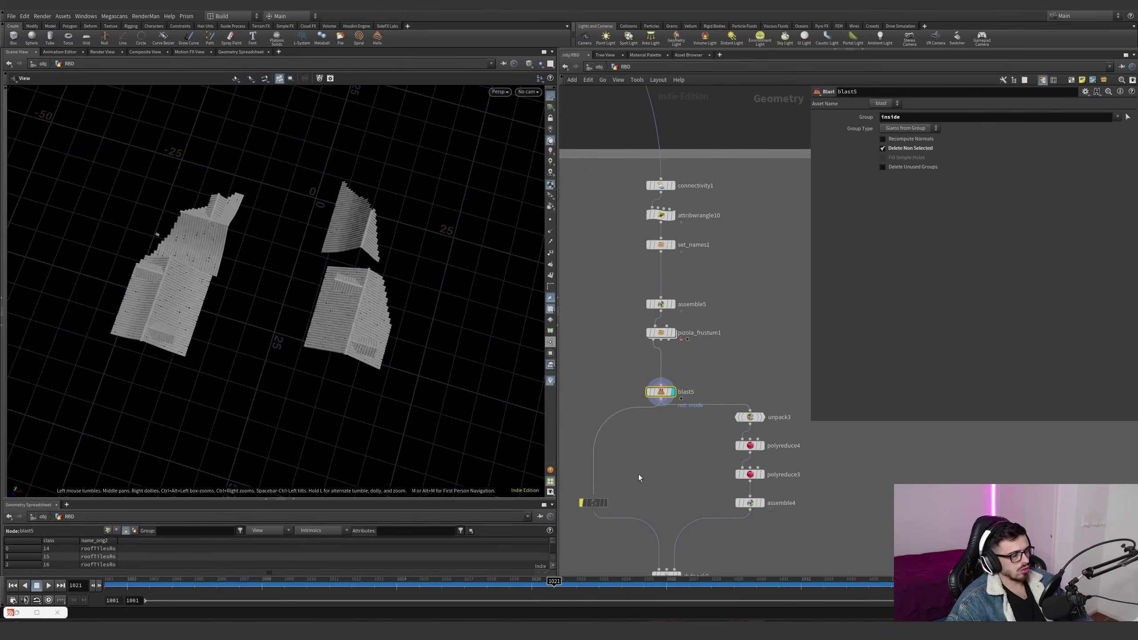
# Follow the roof tiles network past rbdpack2 and display the cull_rooftile file cache
pyautogui.moveTo(647, 496); pyautogui.dragTo(630, 398, button='middle')
pyautogui.scroll(-2, 629, 398)
pyautogui.moveTo(703, 420); pyautogui.dragTo(707, 325, button='middle')
pyautogui.moveTo(671, 487); pyautogui.dragTo(676, 363, button='middle')
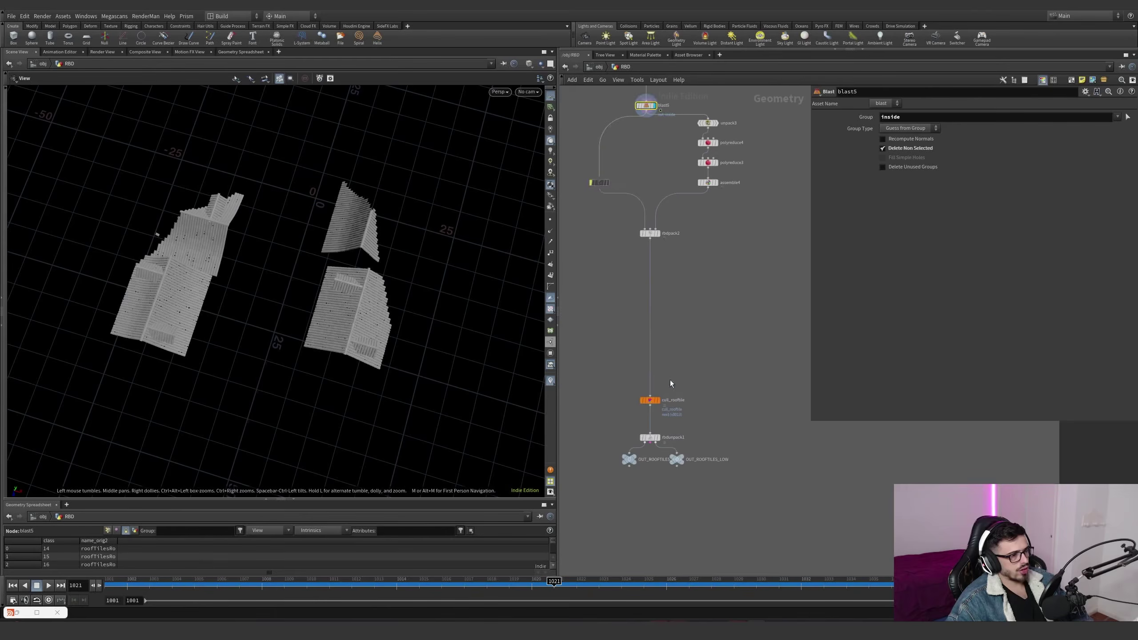
pyautogui.scroll(2, 667, 395)
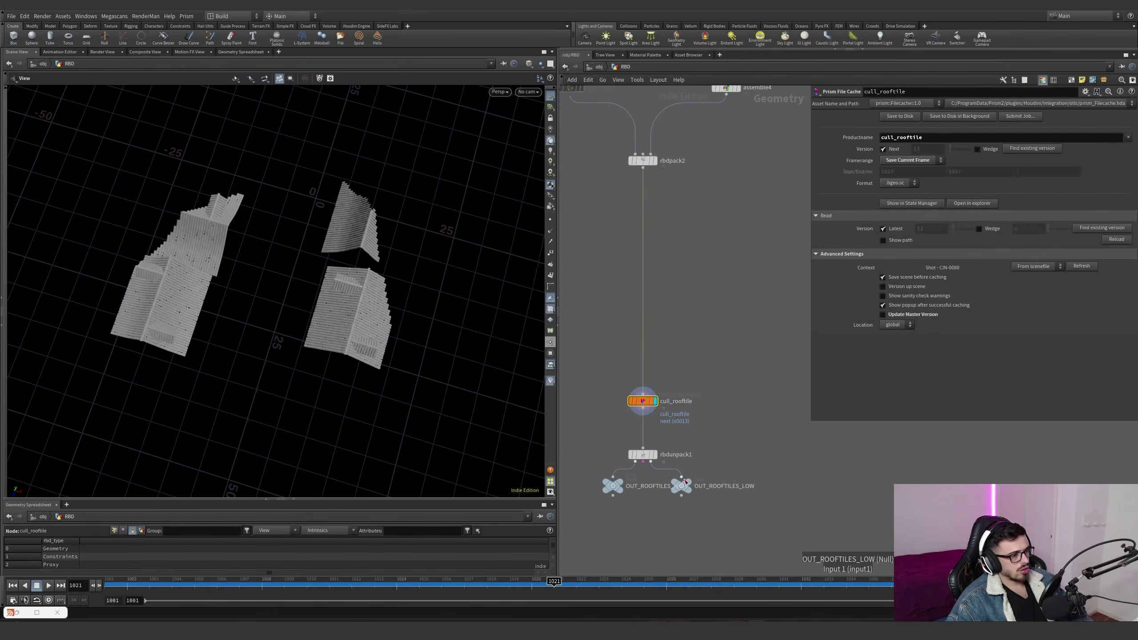
# Display the OUT_ROOFTILES_LOW output and inspect the low-resolution roof tiles up close
pyautogui.click(682, 486)
pyautogui.scroll(5, 525, 249)
pyautogui.moveTo(525, 248); pyautogui.dragTo(406, 284, button='right')
pyautogui.moveTo(406, 285); pyautogui.dragTo(472, 198)
# Review the overall layout of the RBD network, from the fracturing branches to the network boxes below them
pyautogui.moveTo(638, 388); pyautogui.dragTo(616, 392, button='middle')
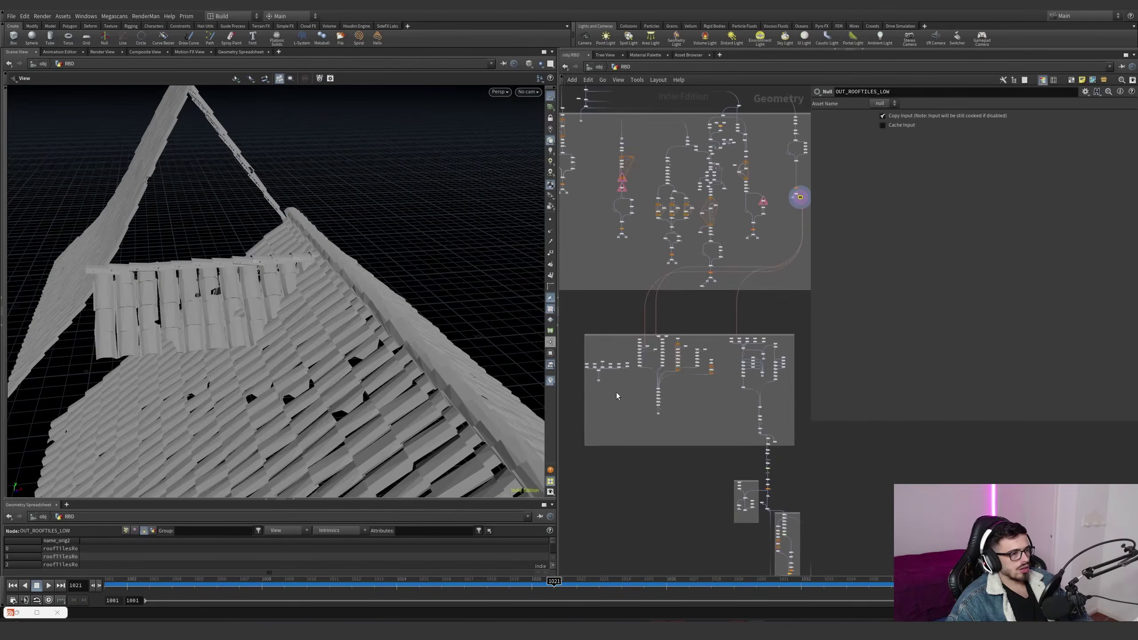
pyautogui.scroll(-3, 616, 395)
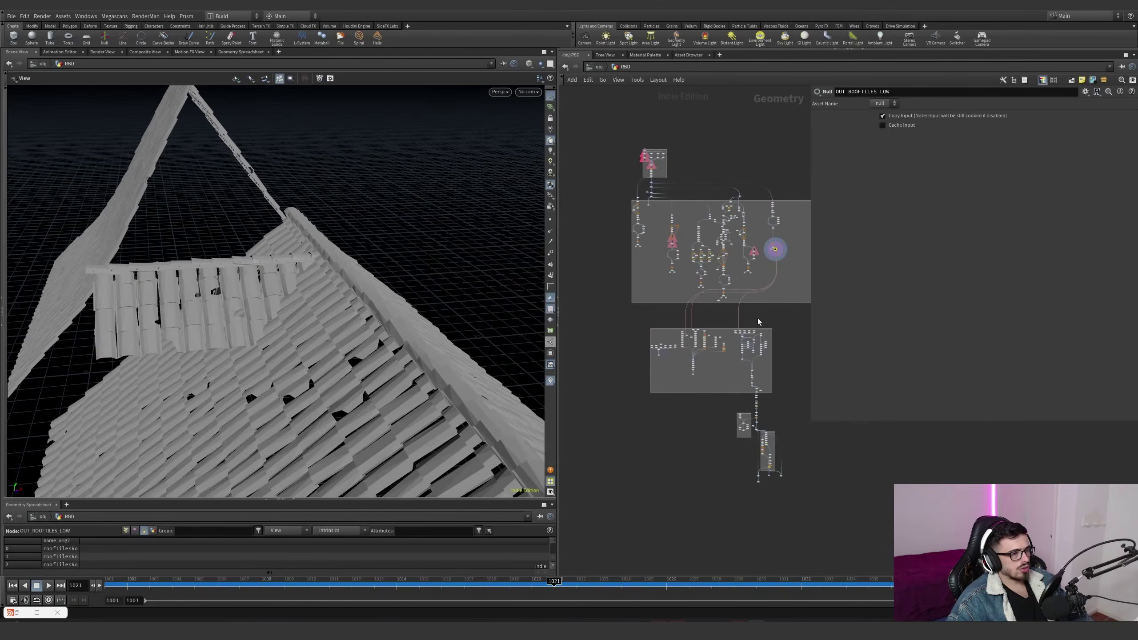
pyautogui.moveTo(781, 351); pyautogui.dragTo(818, 296)
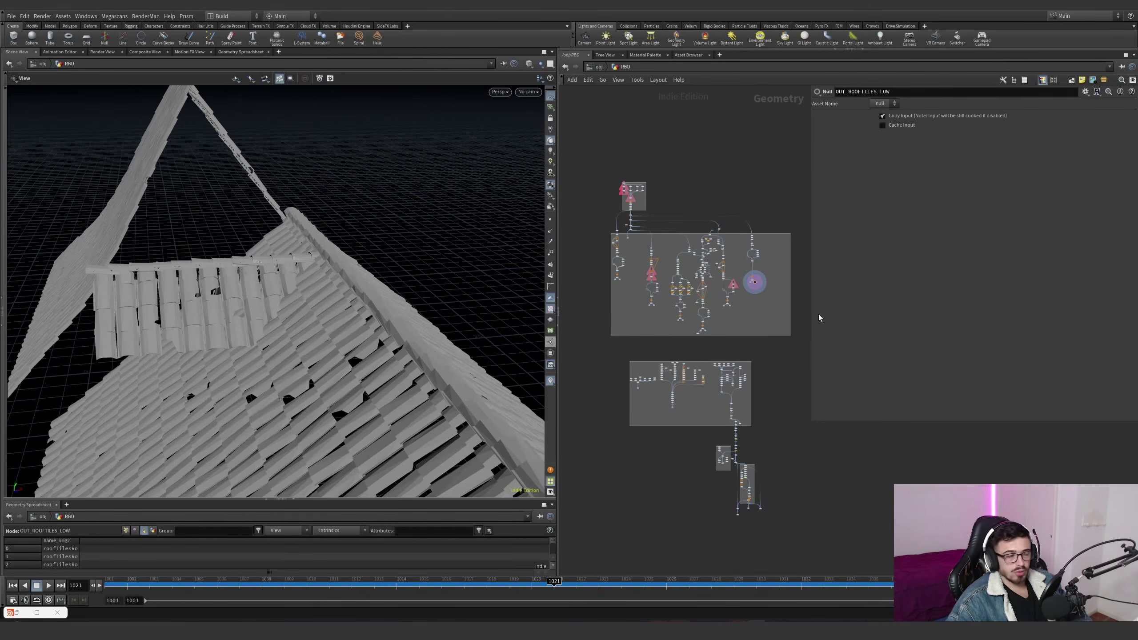
pyautogui.scroll(2, 740, 325)
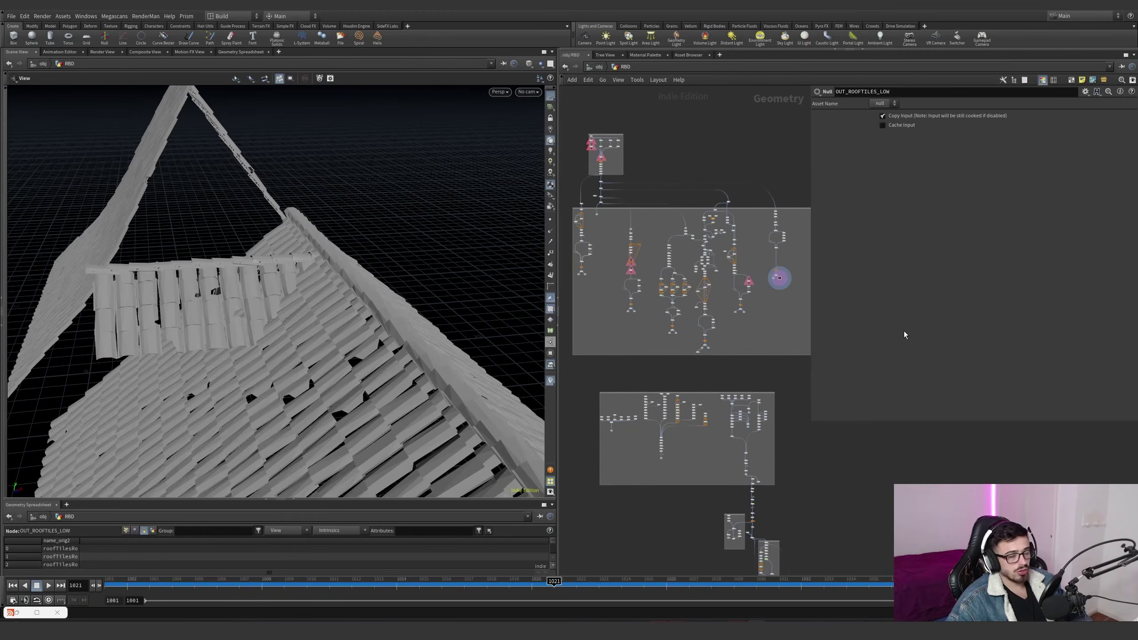